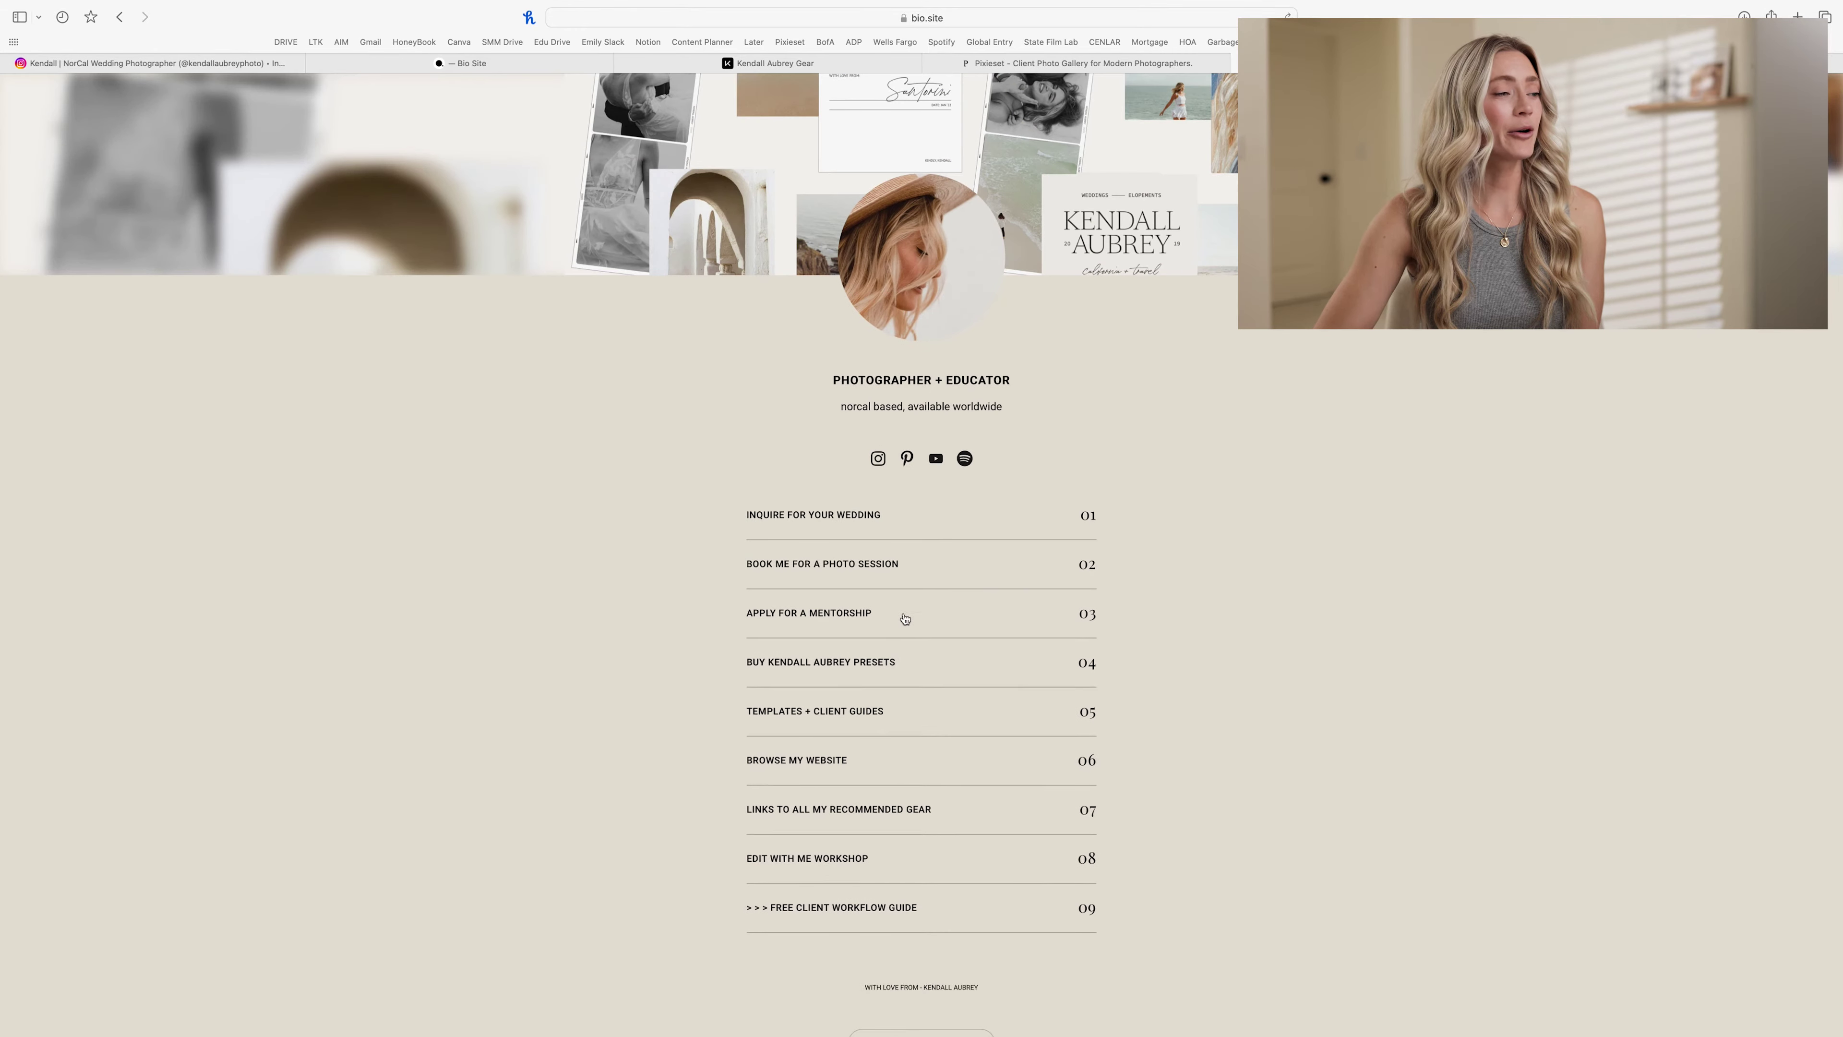
Step: Open the 'Links to all my recommended gear' page from the bio site
left_click(845, 812)
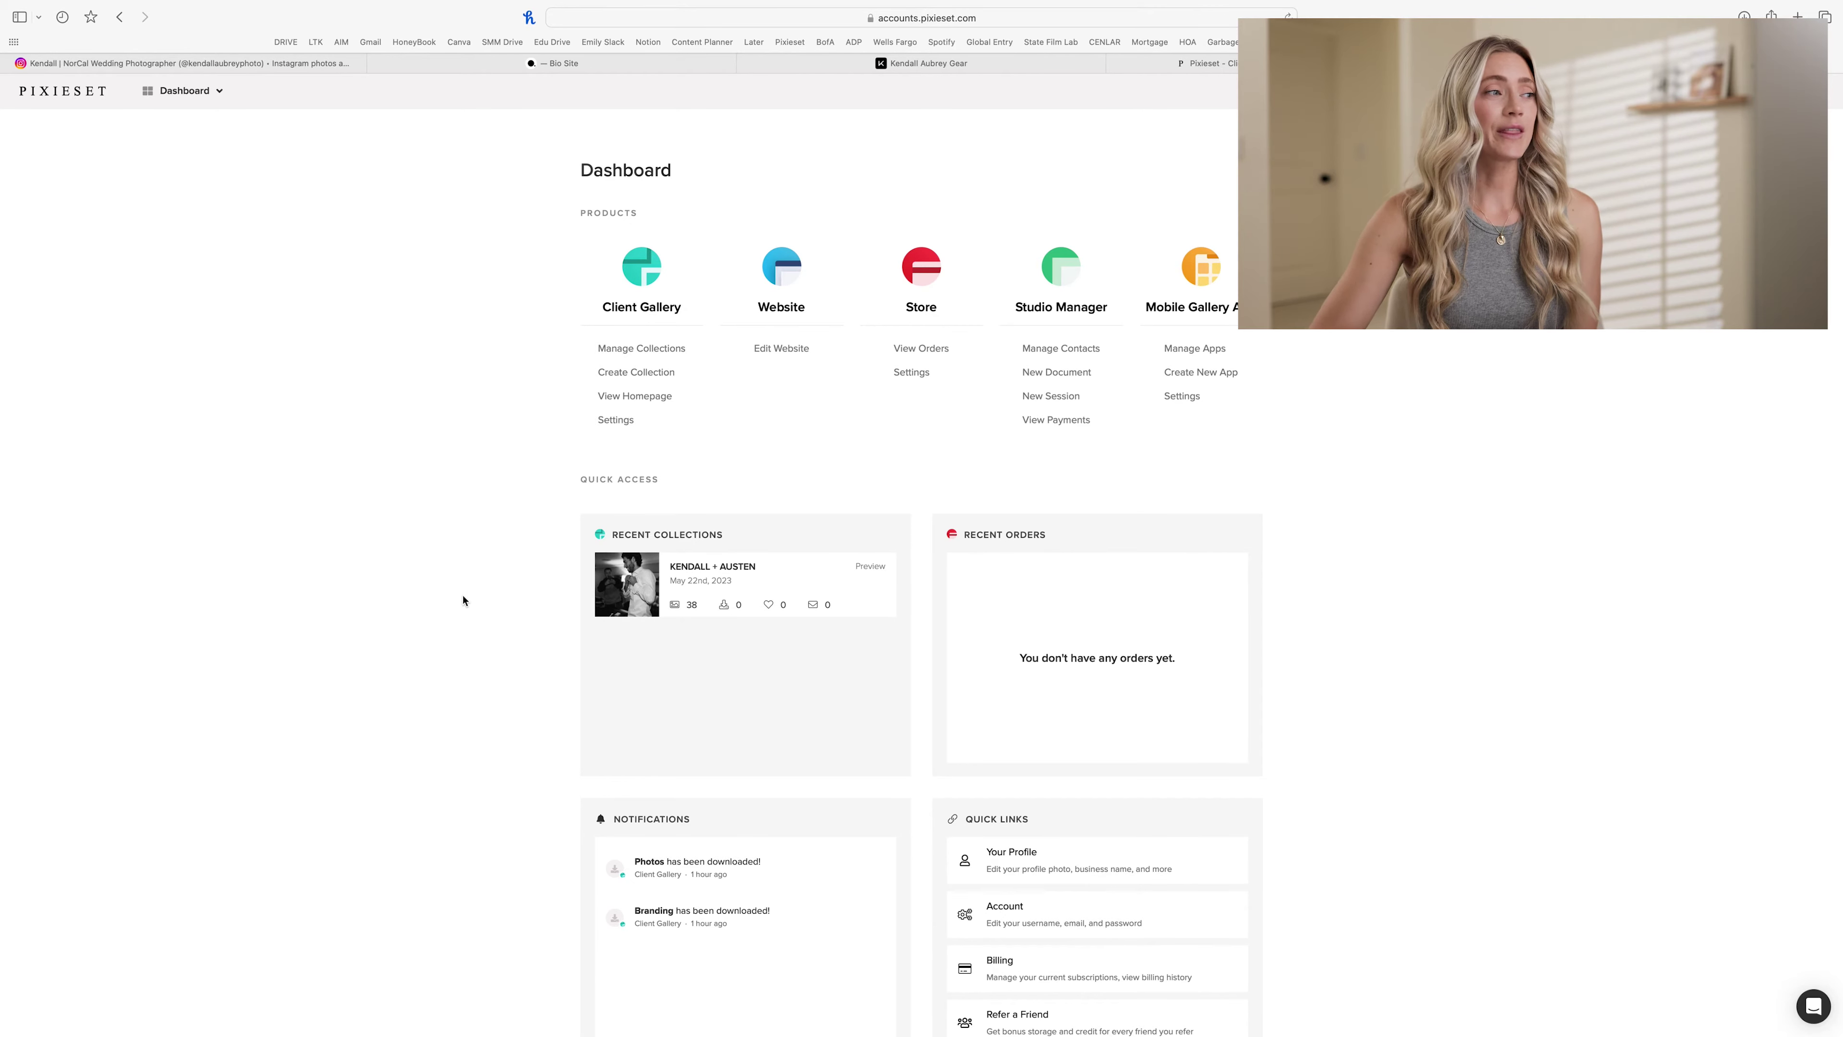
Step: Open the KENDALL + AUSTEN collection from Recent Collections on the dashboard
left_click(633, 594)
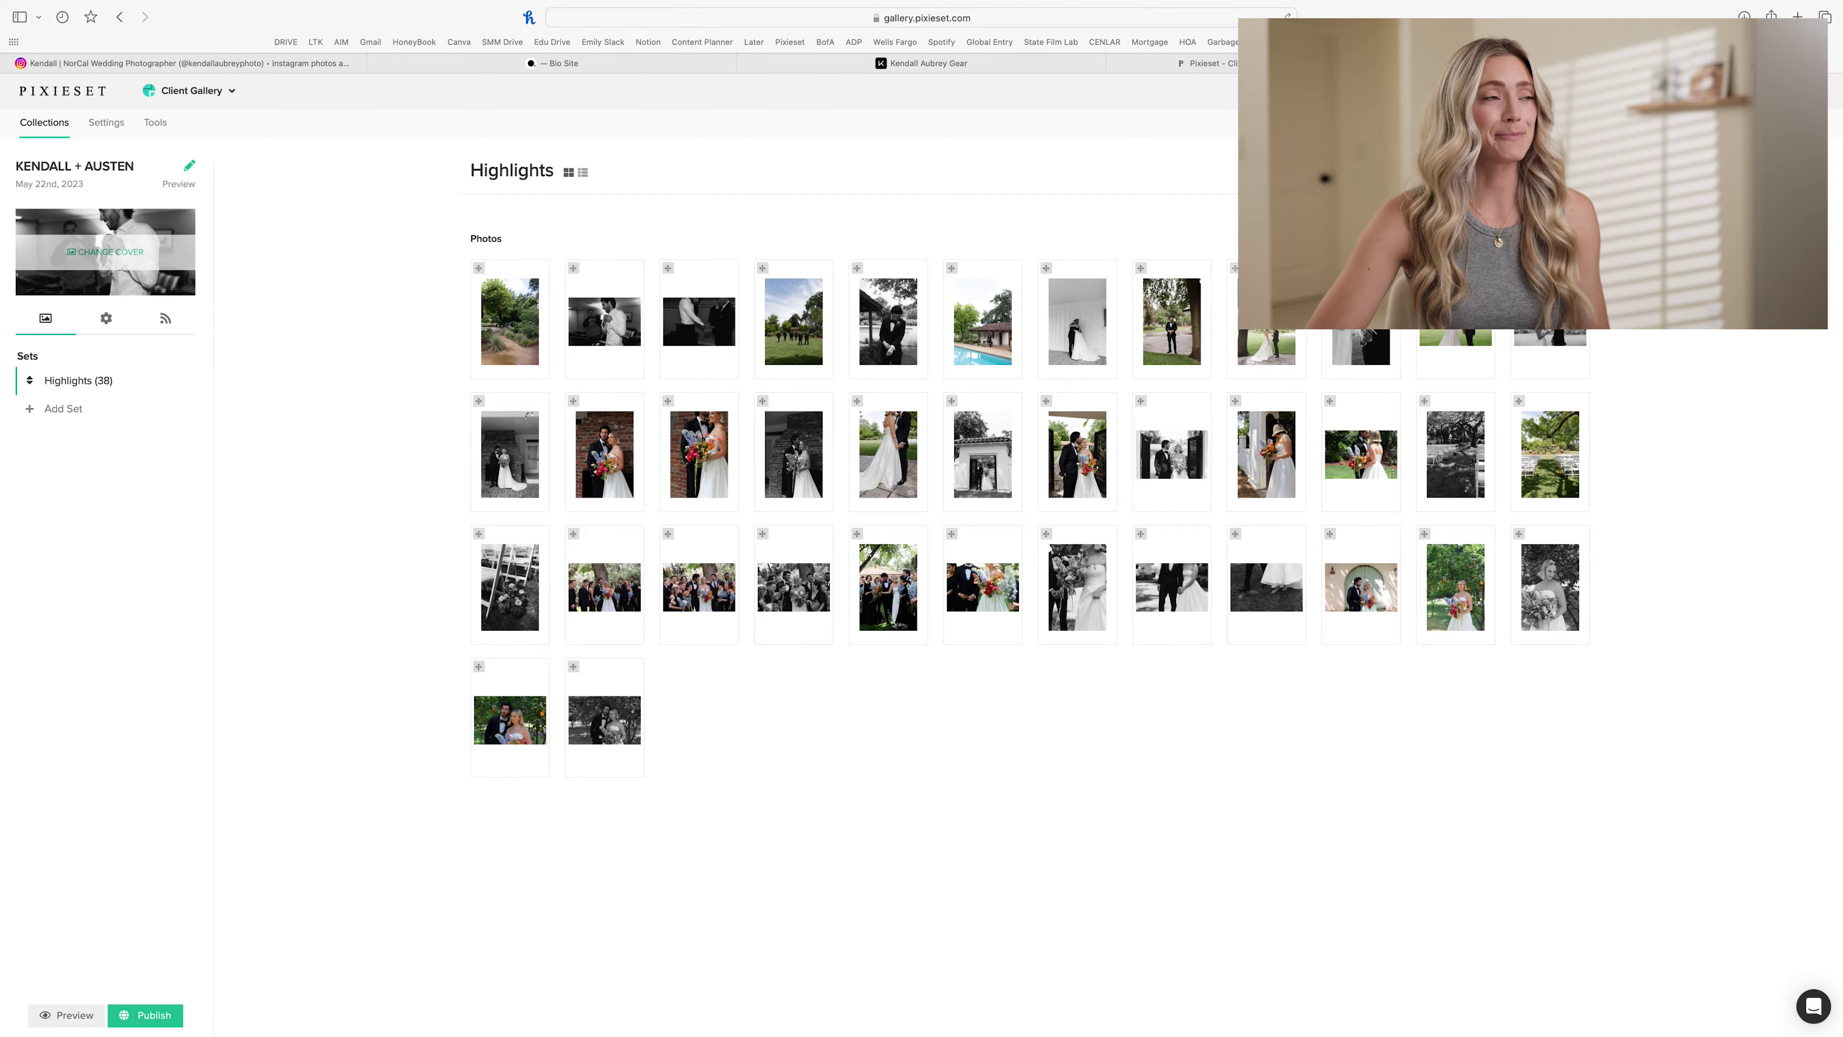
Step: Create a new photo set named 'Getting Ready' in the collection
left_click(80, 415)
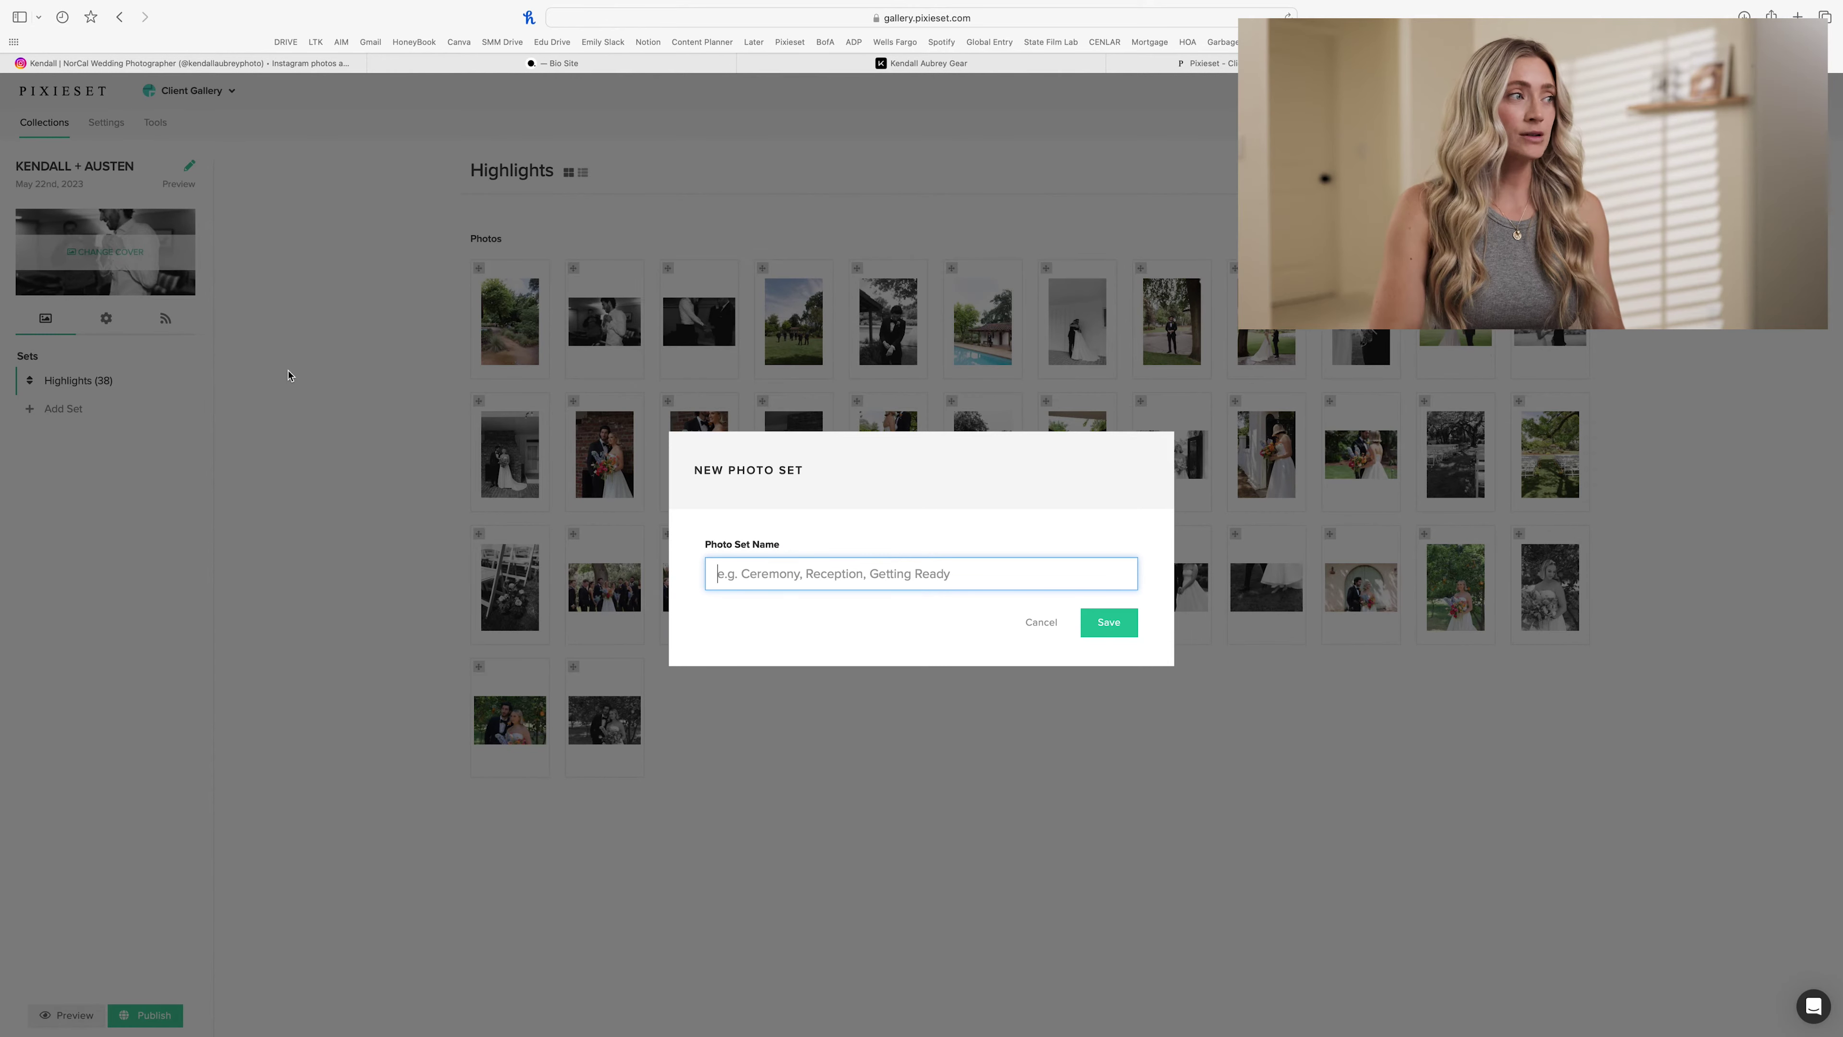
type("Getting ")
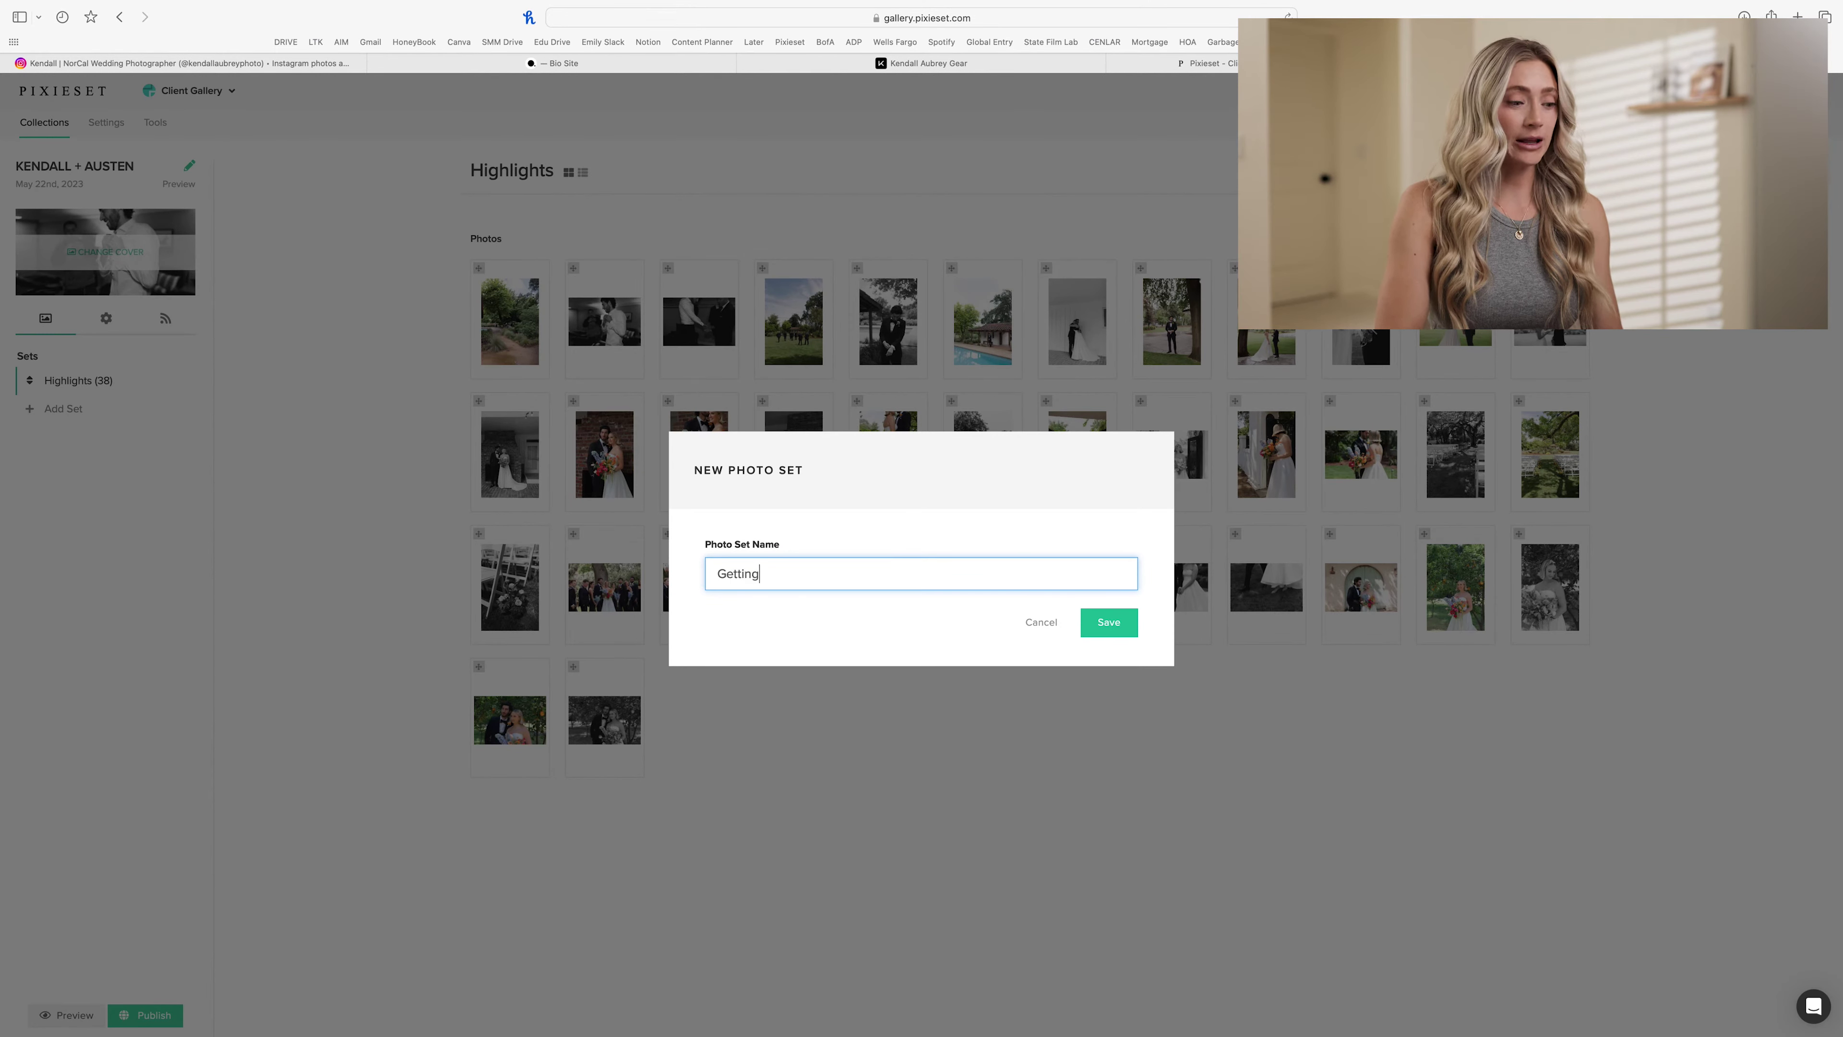
type("Ready")
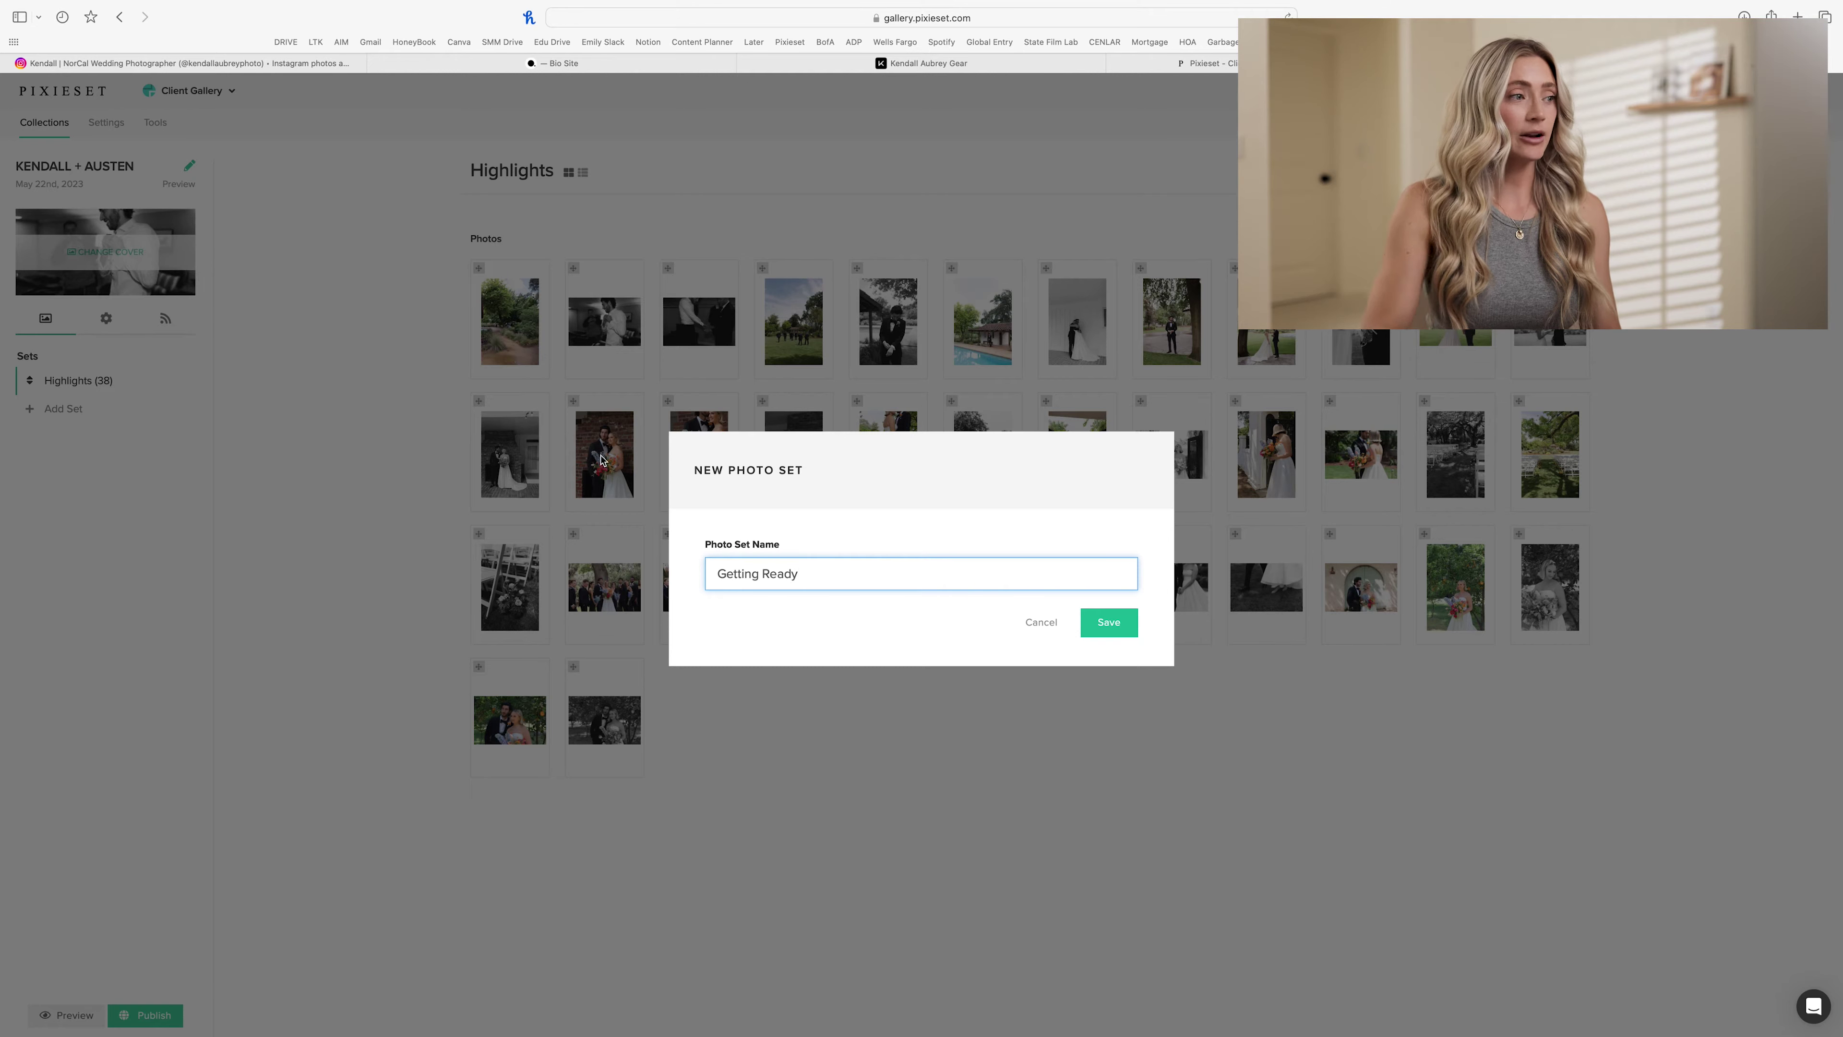
left_click(1099, 621)
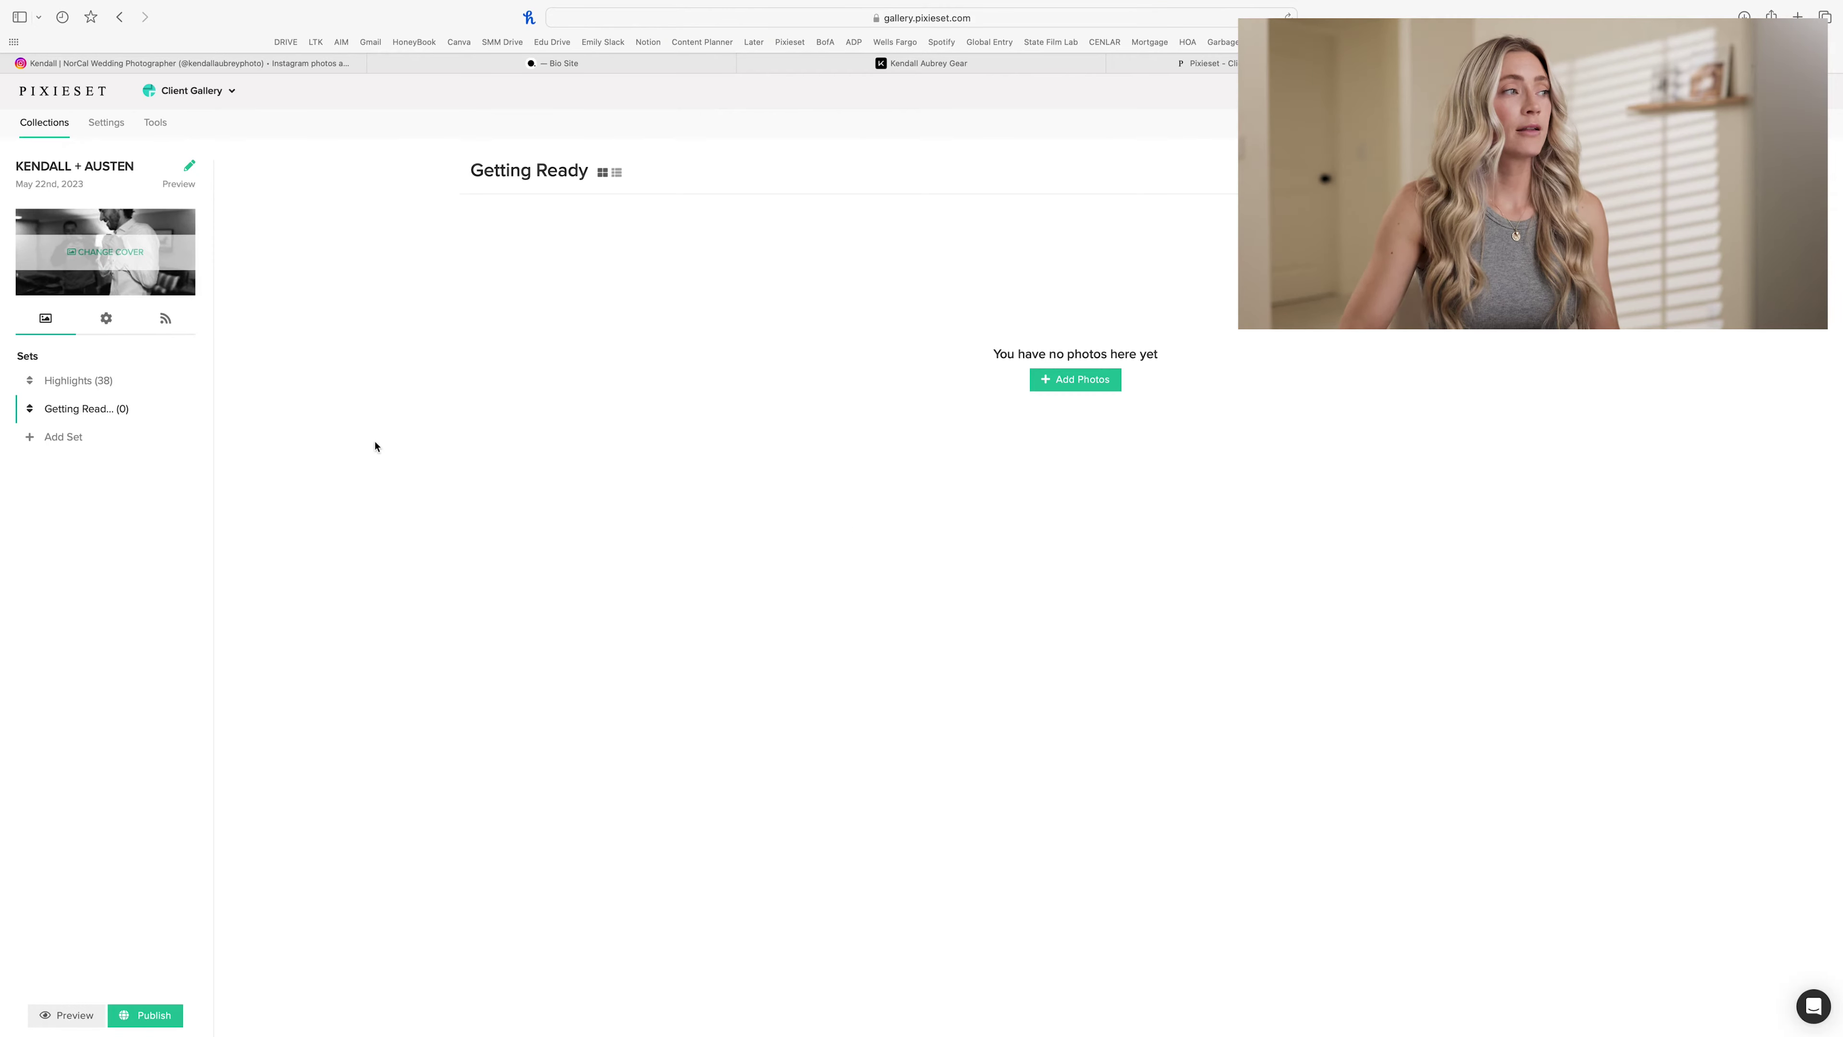
Step: Move the first six Highlights photos into the Getting Ready set
left_click(73, 379)
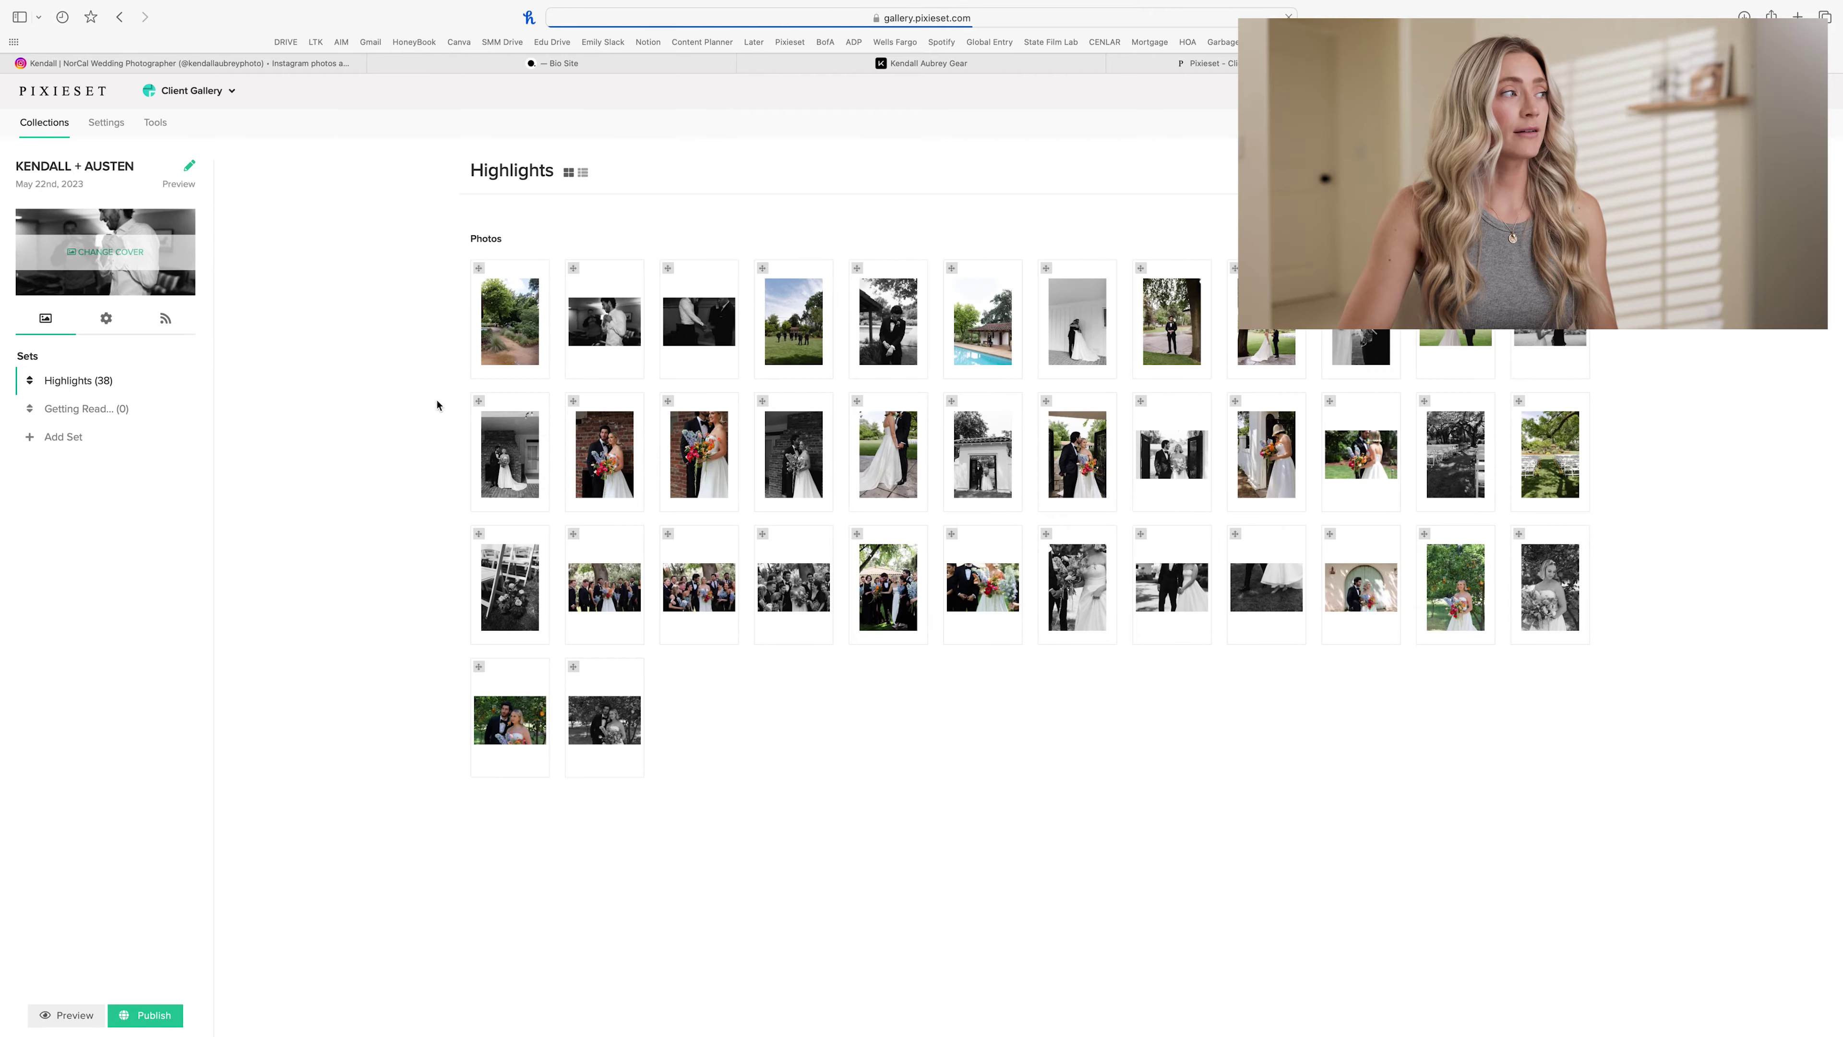
left_click(605, 323)
left_click(699, 323)
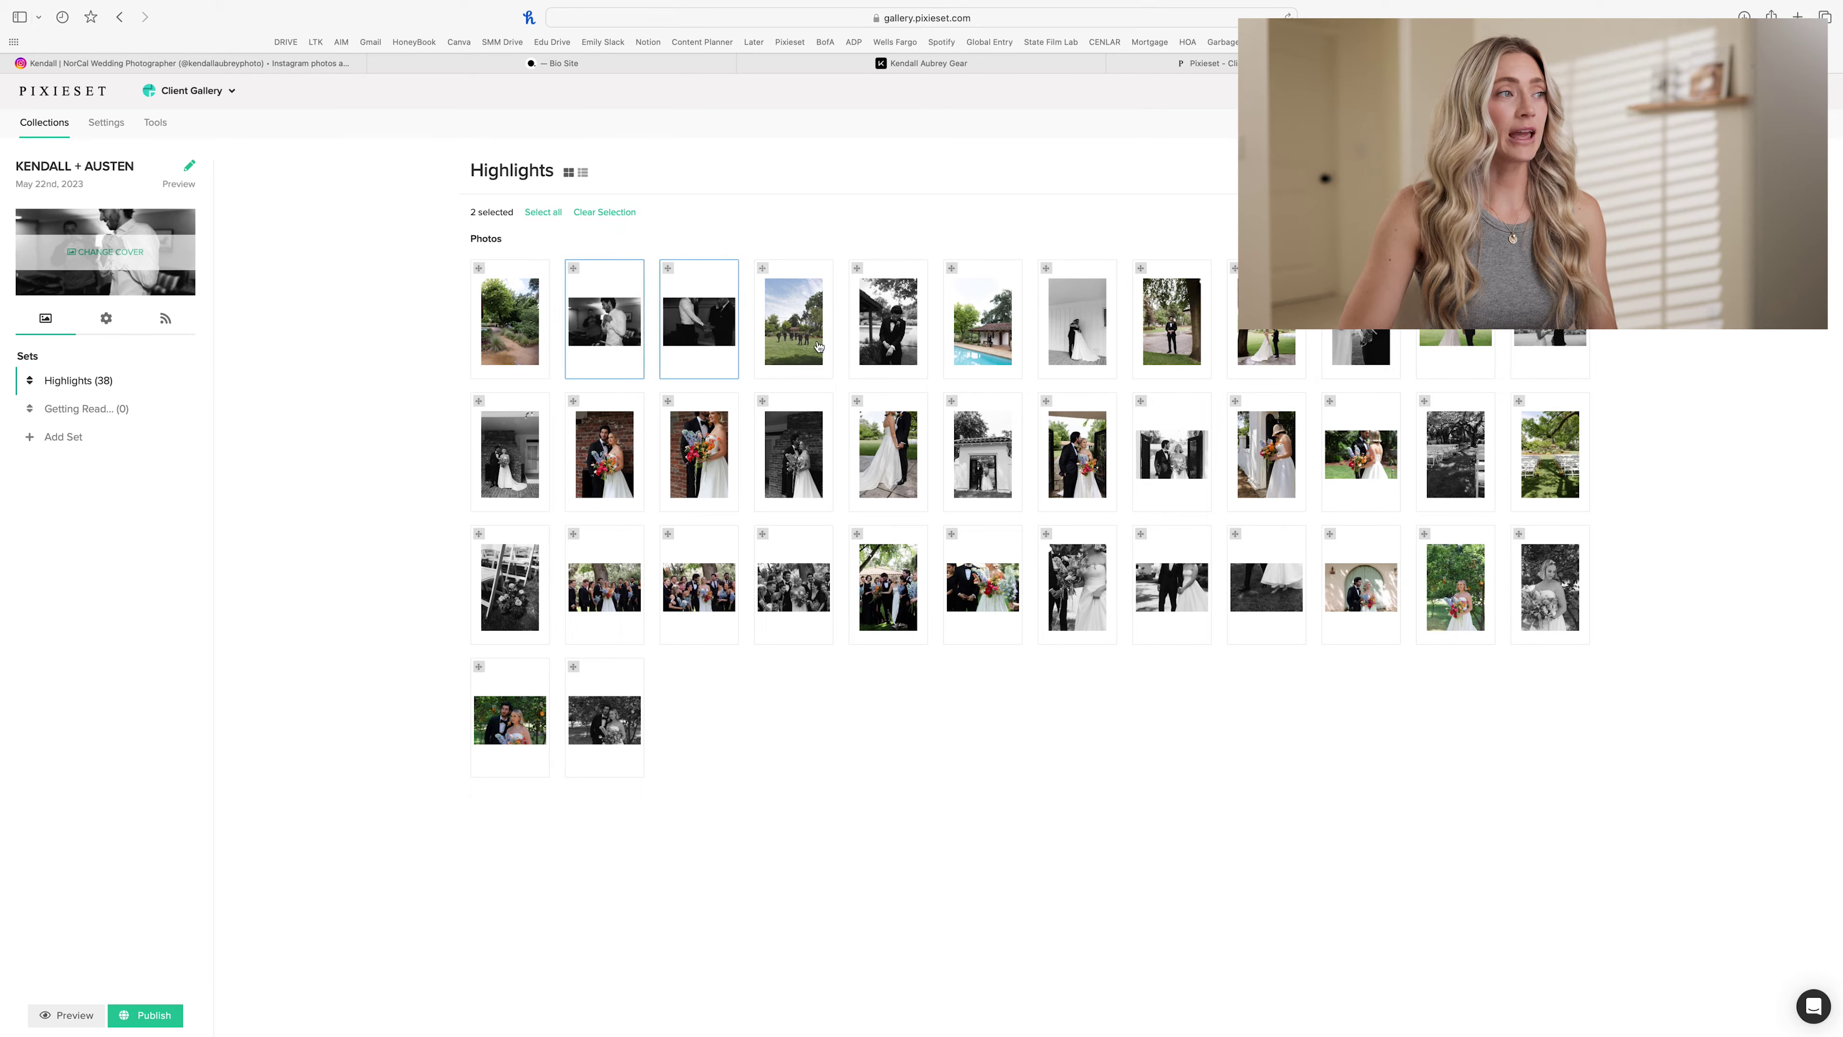
left_click(794, 342)
left_click(903, 350)
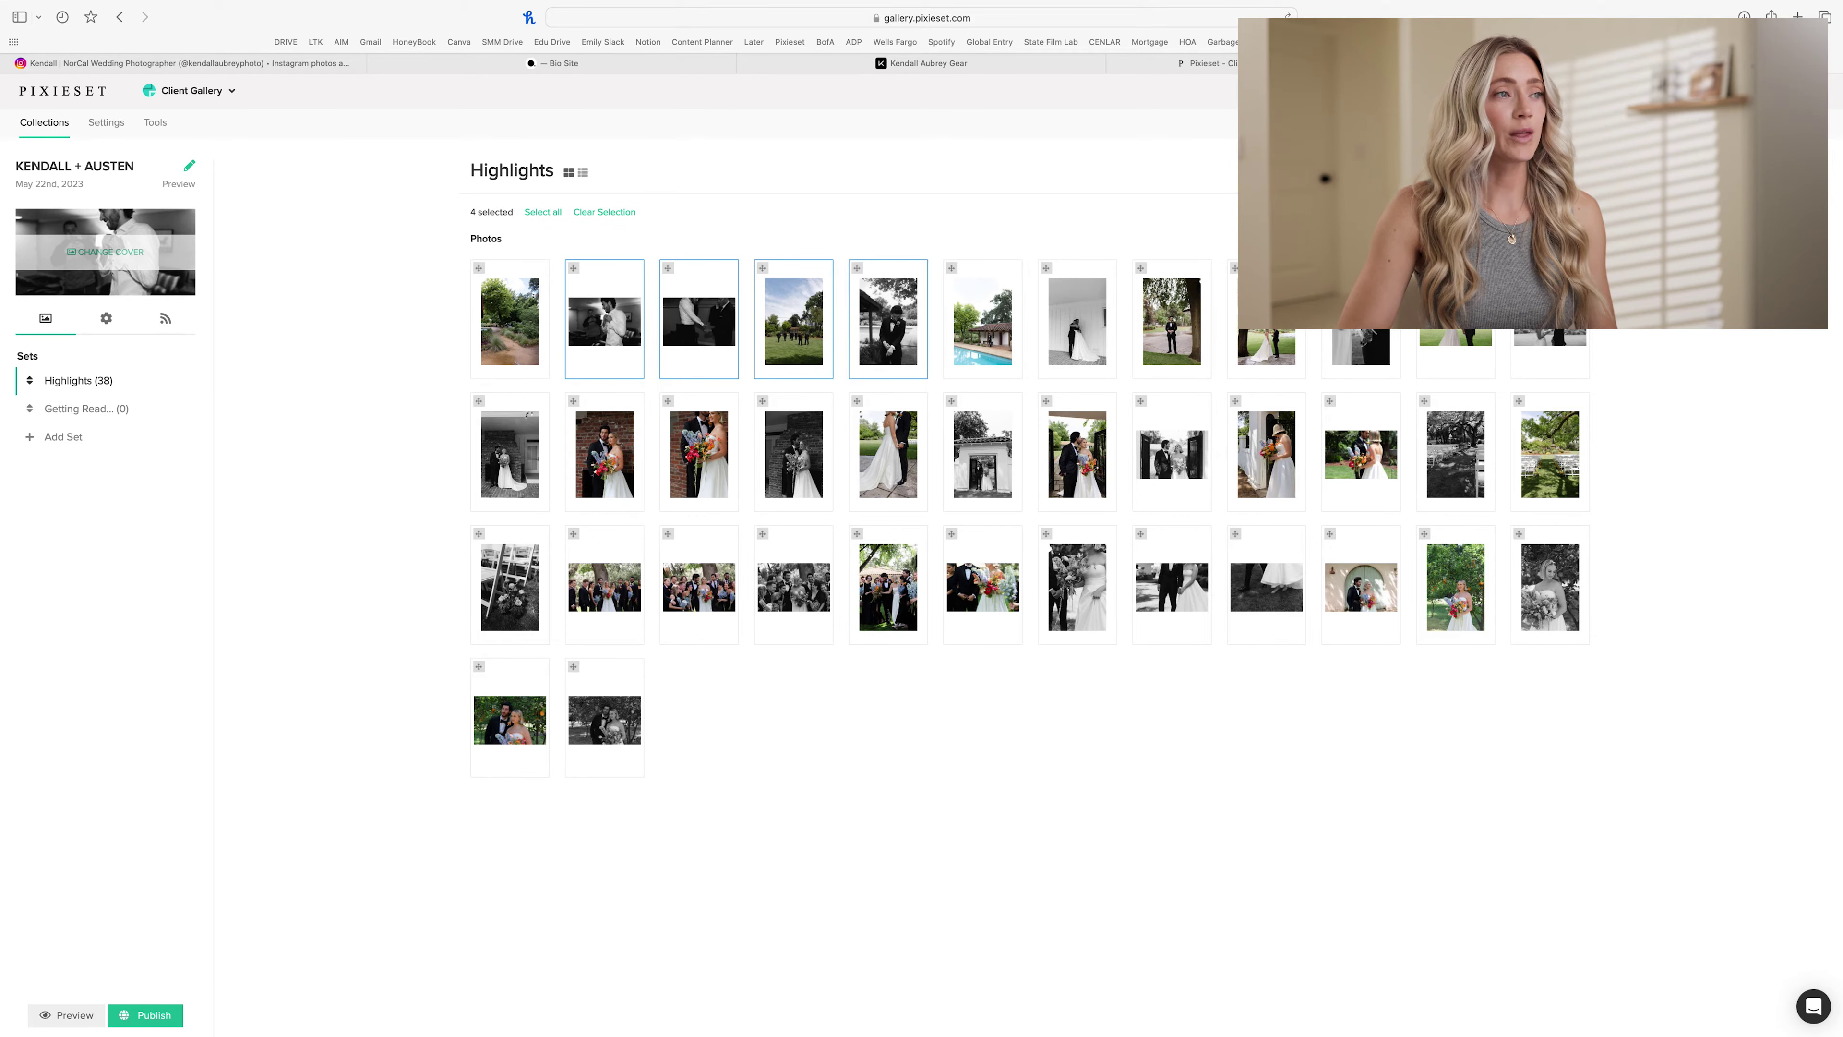
left_click(983, 323)
left_click(511, 323)
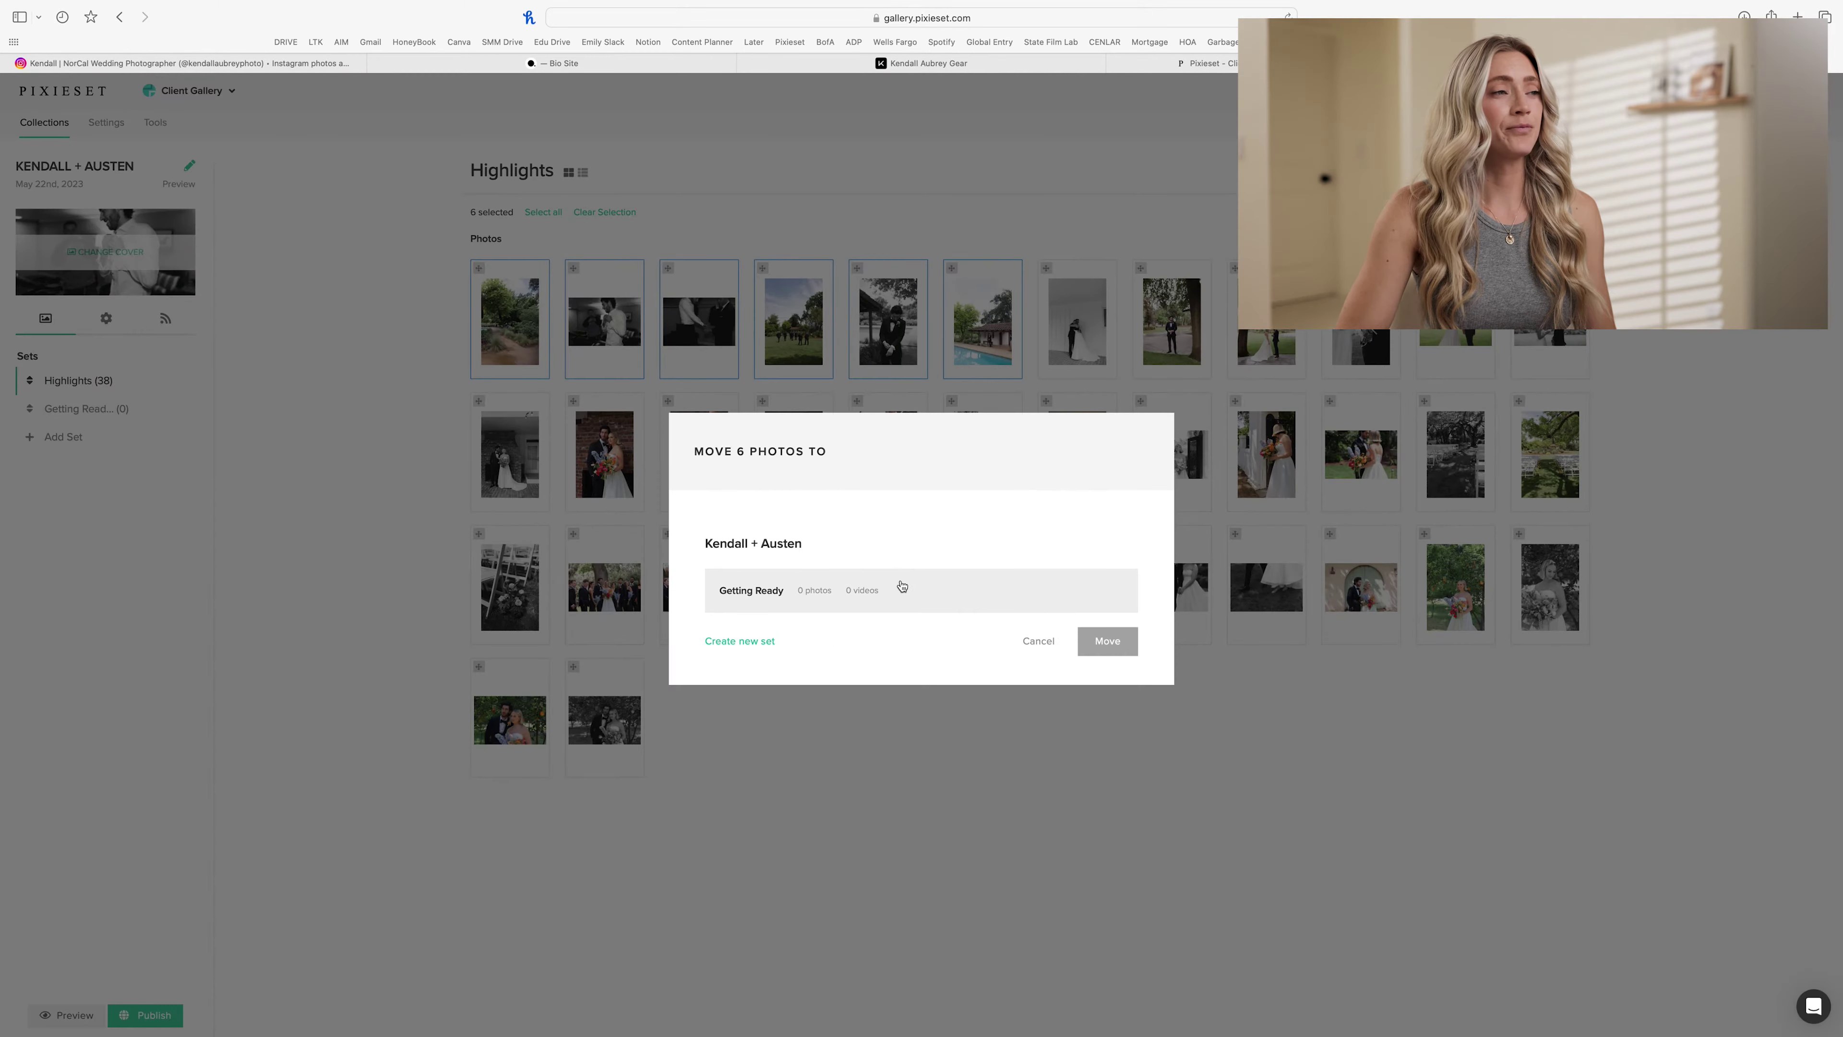
left_click(877, 580)
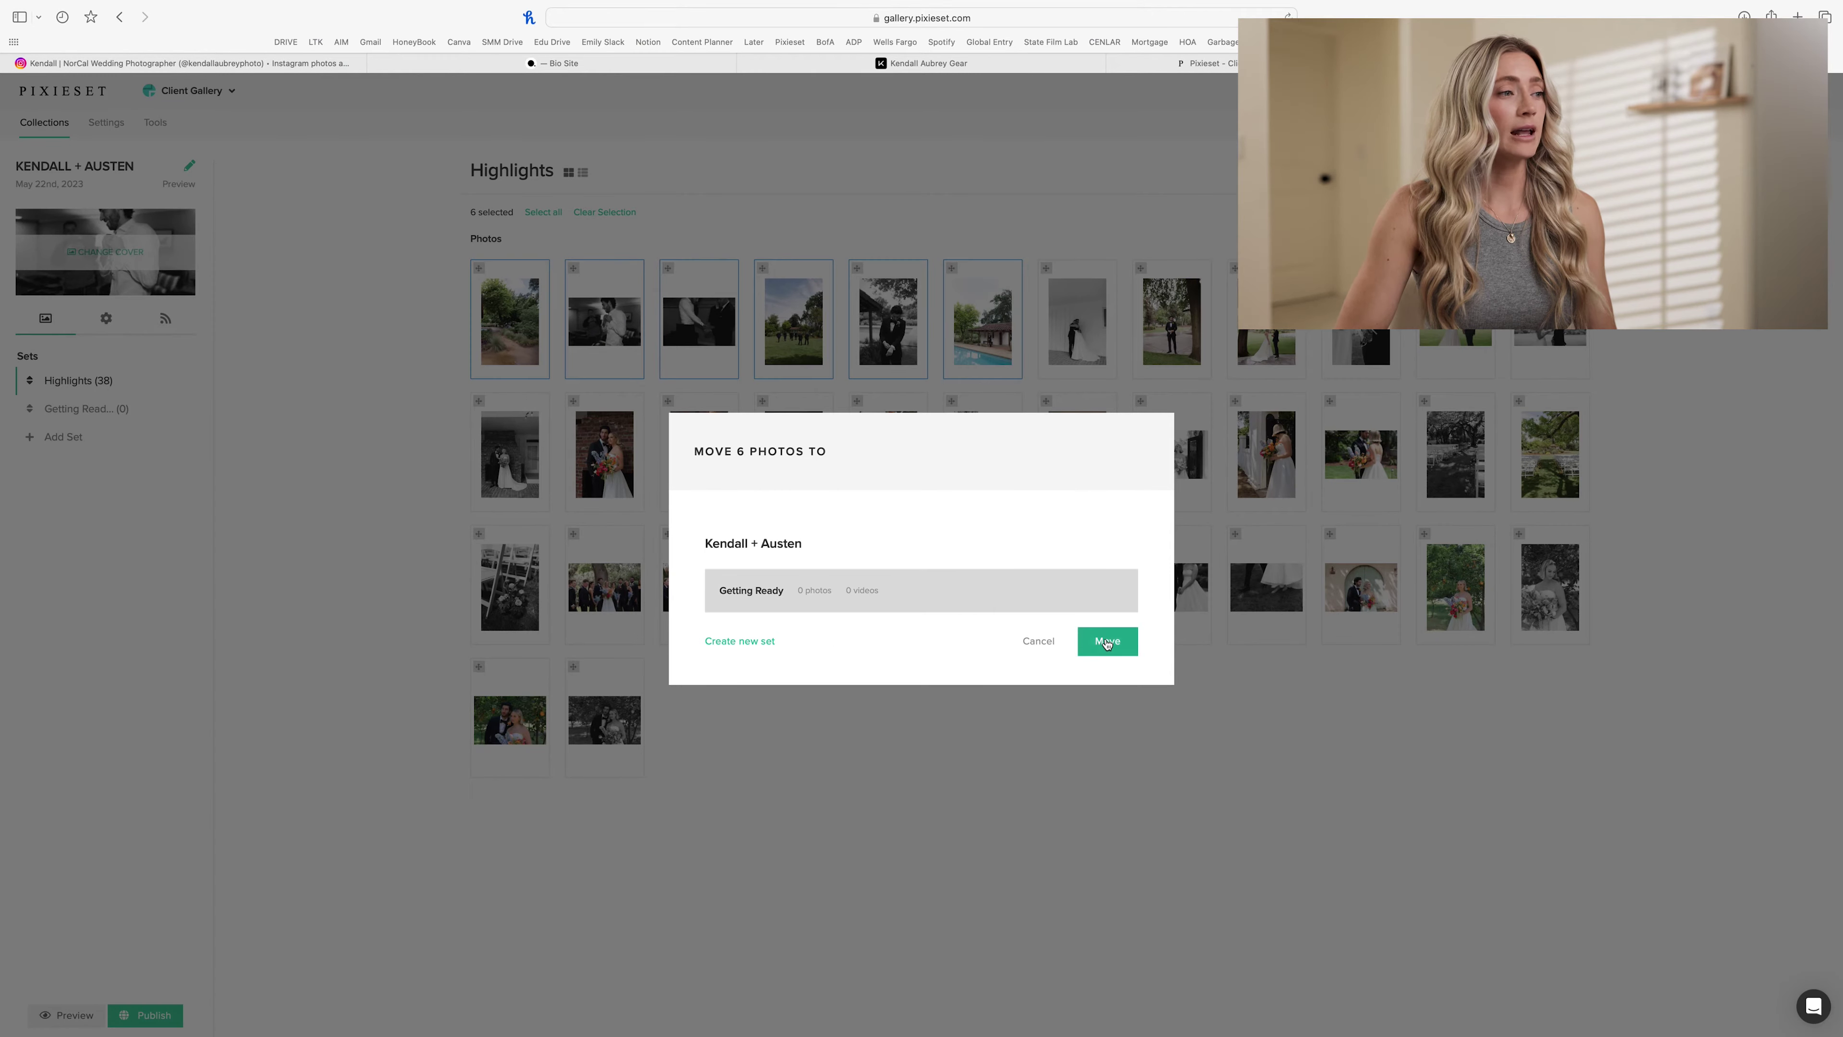
left_click(1107, 642)
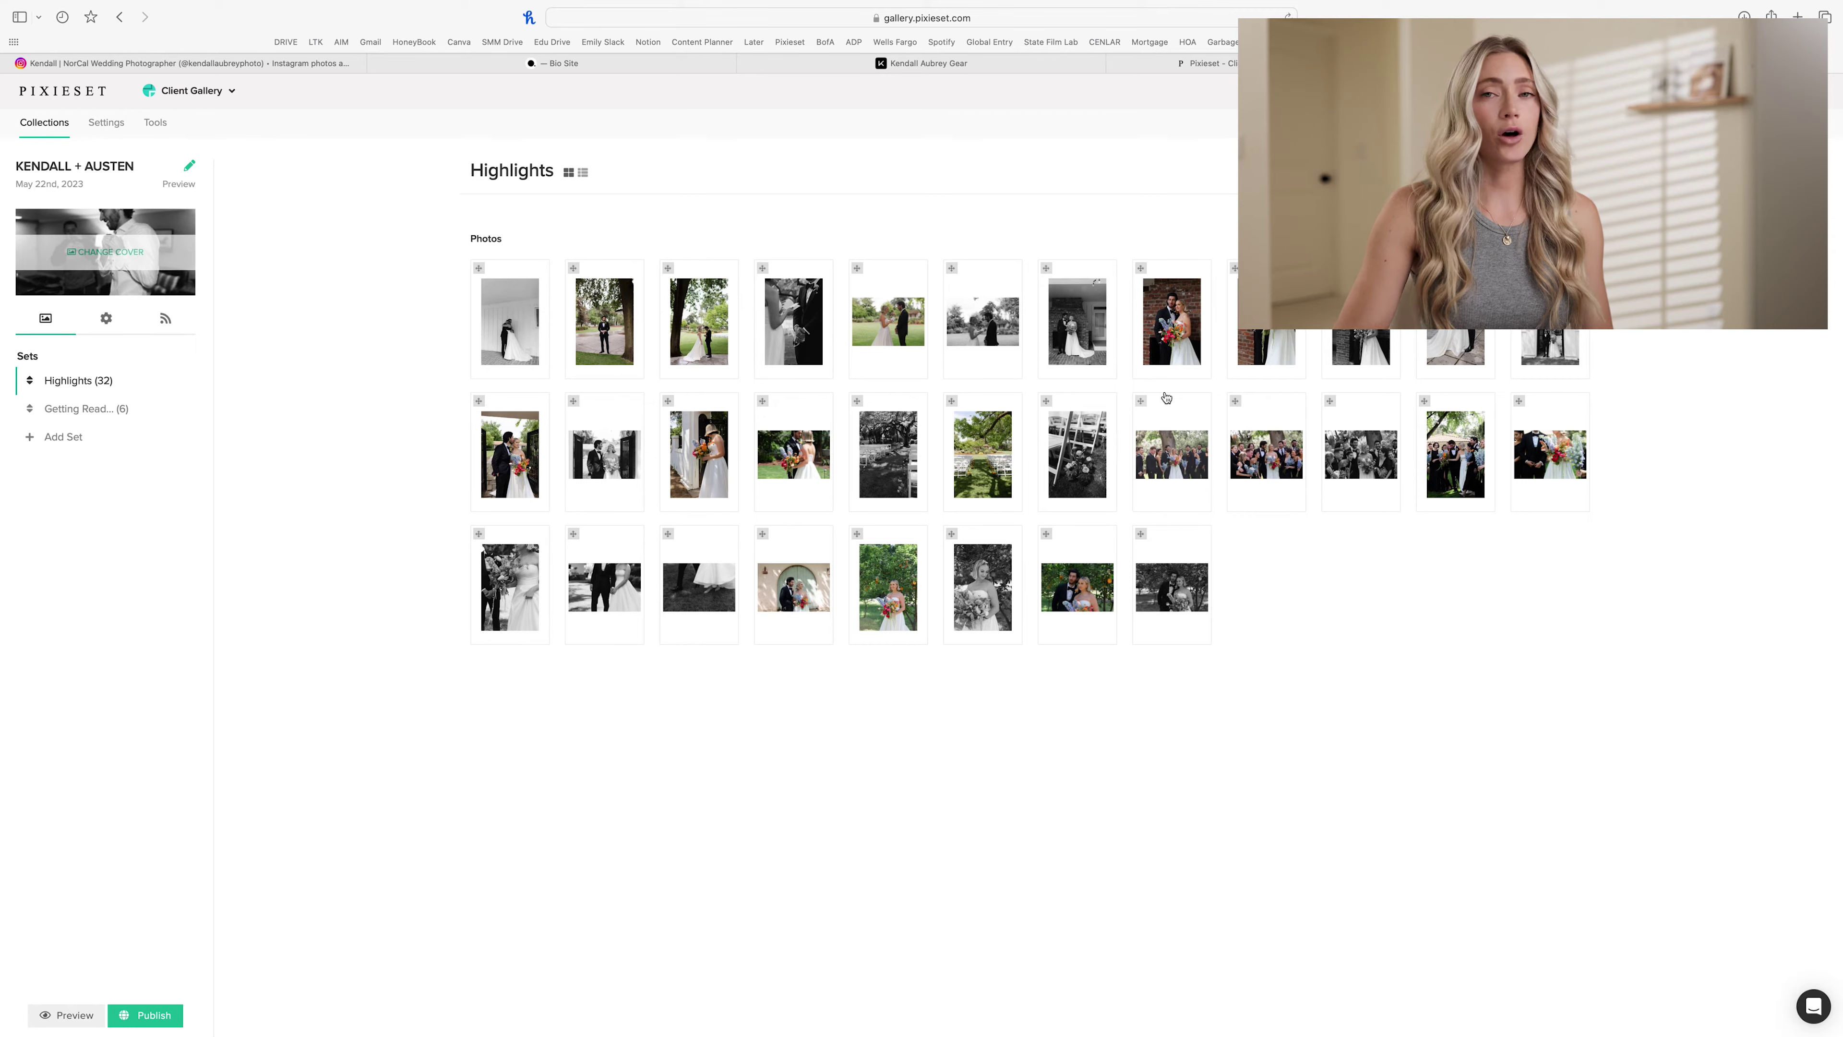
left_click(72, 437)
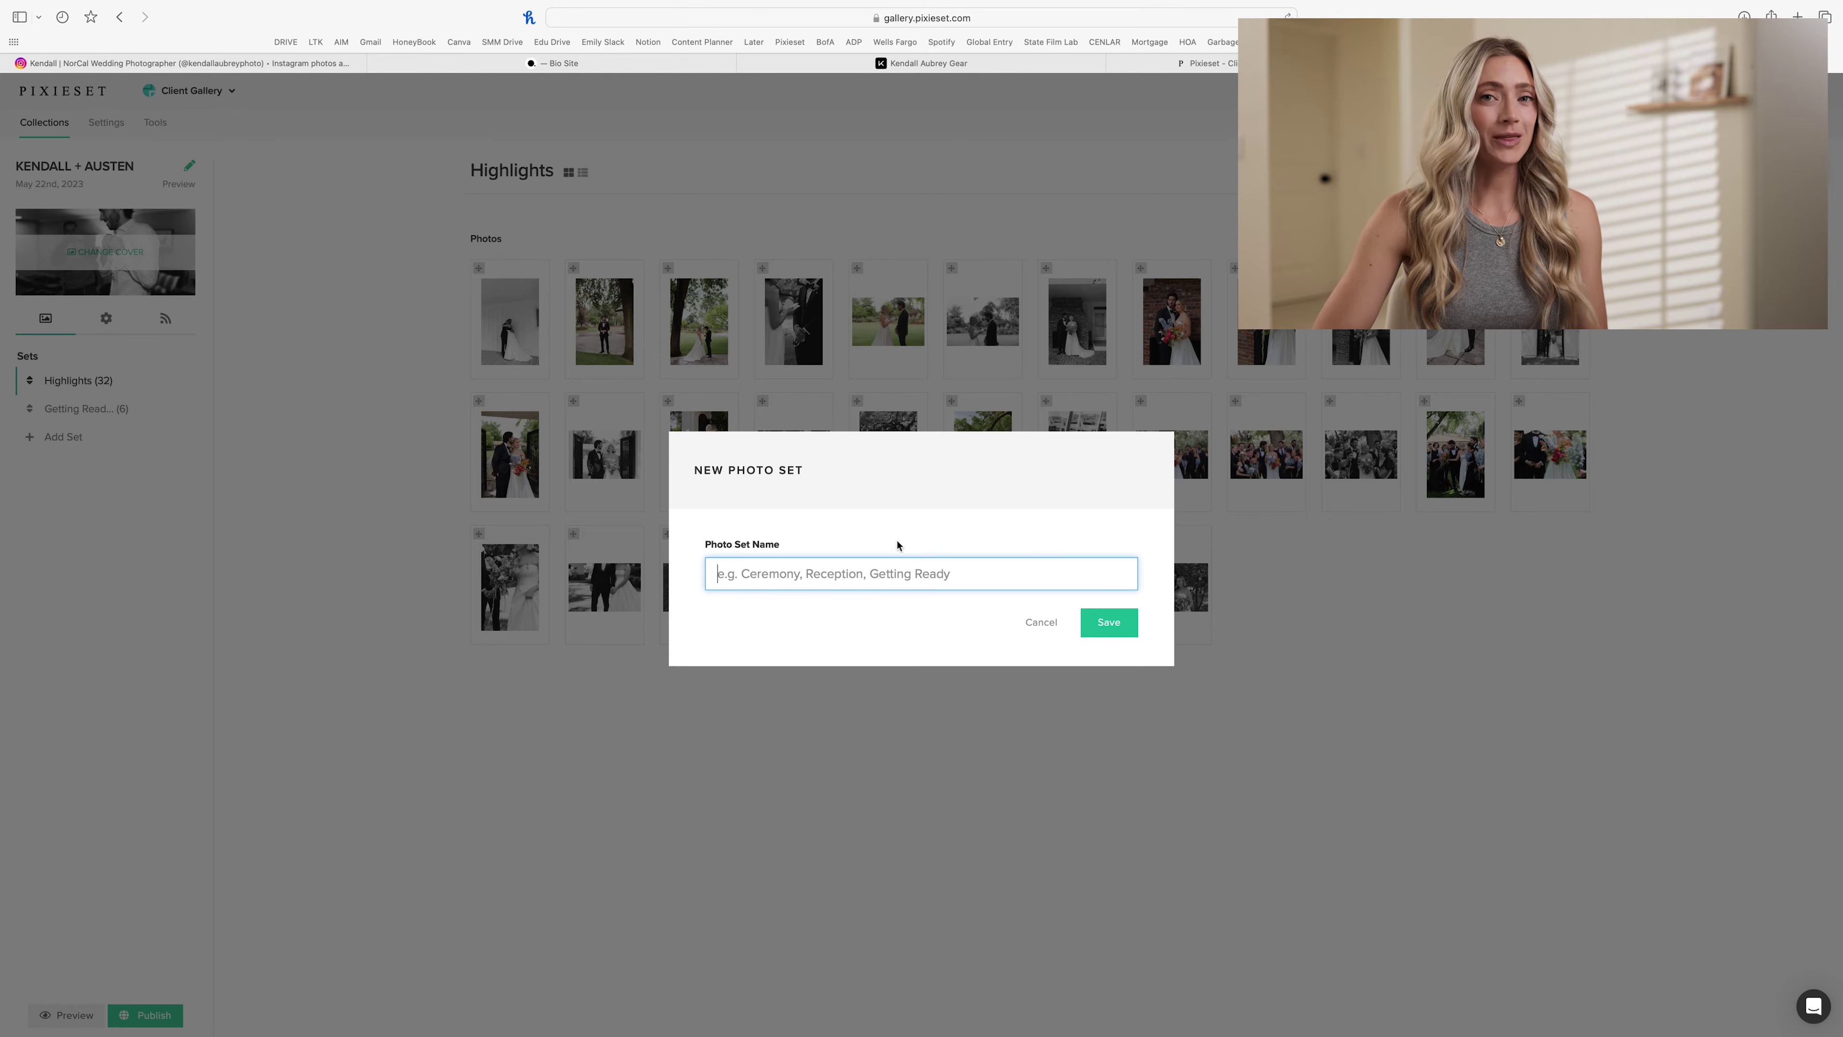
left_click(1040, 622)
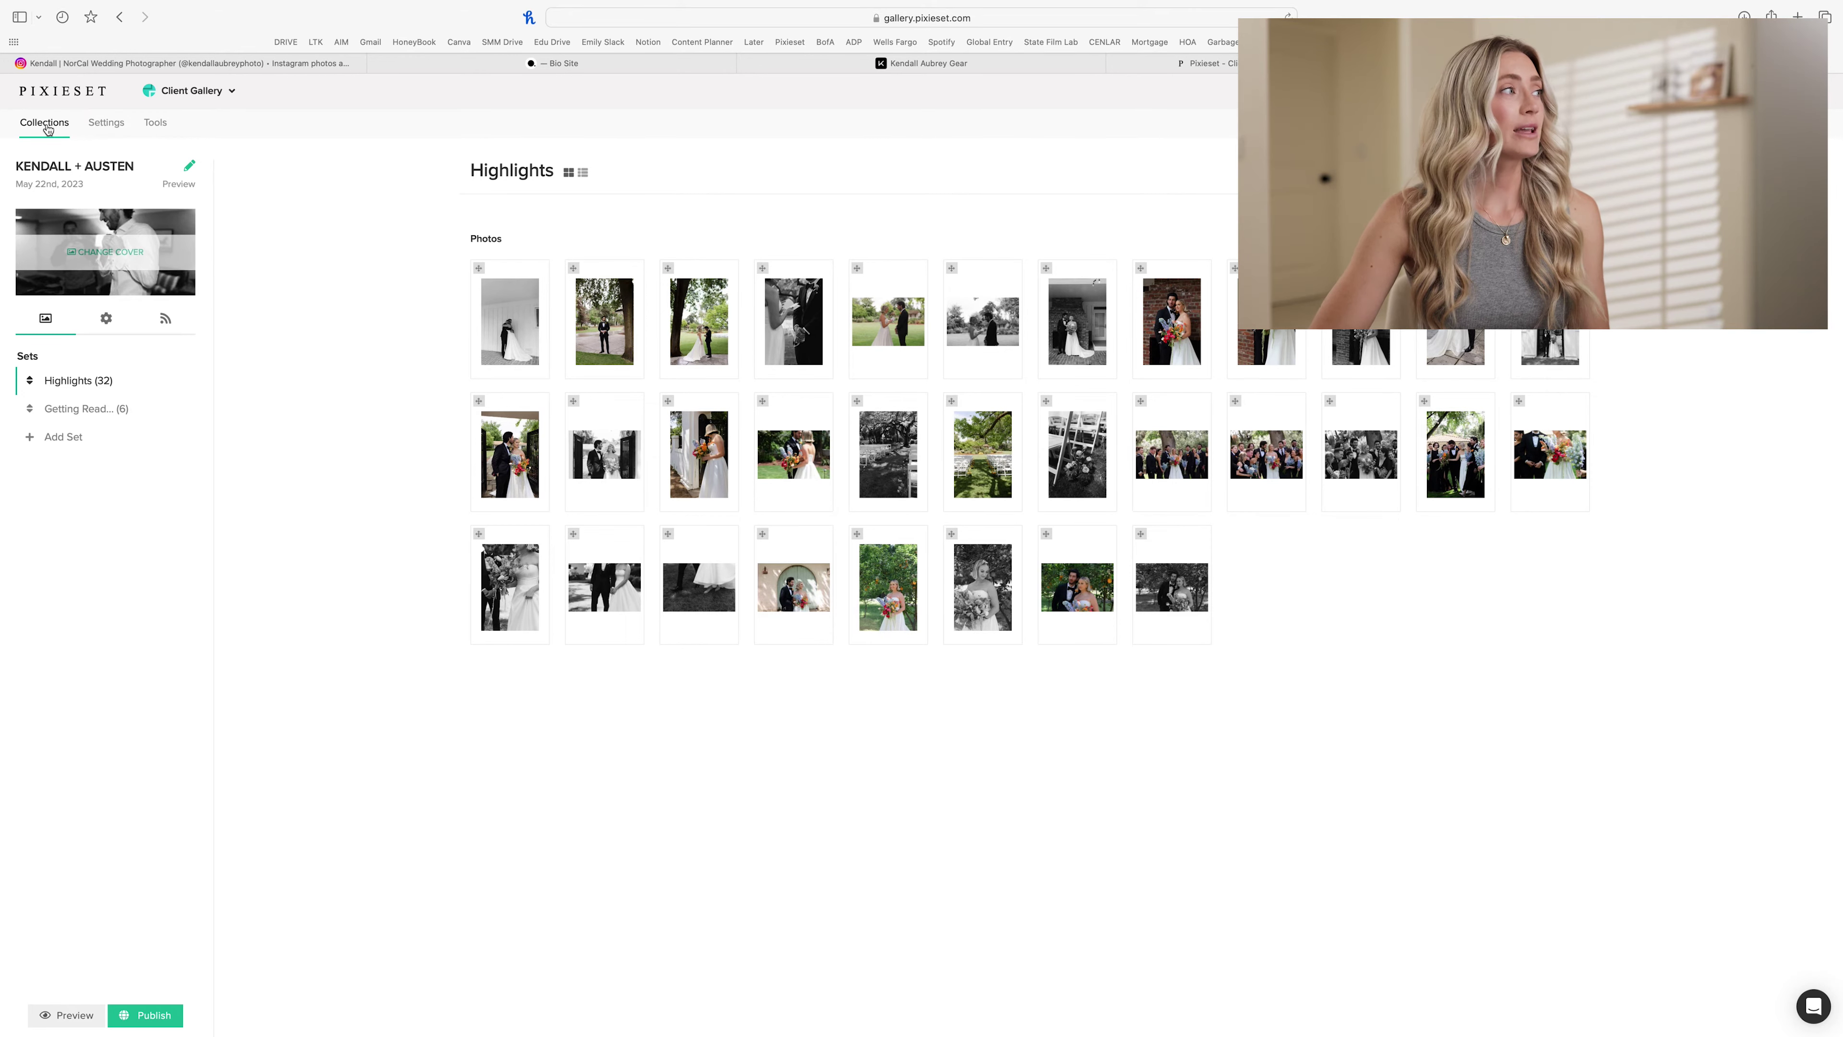
Step: Scroll the Client Gallery settings down to Defaults and Preferences and start a new default
left_click(106, 124)
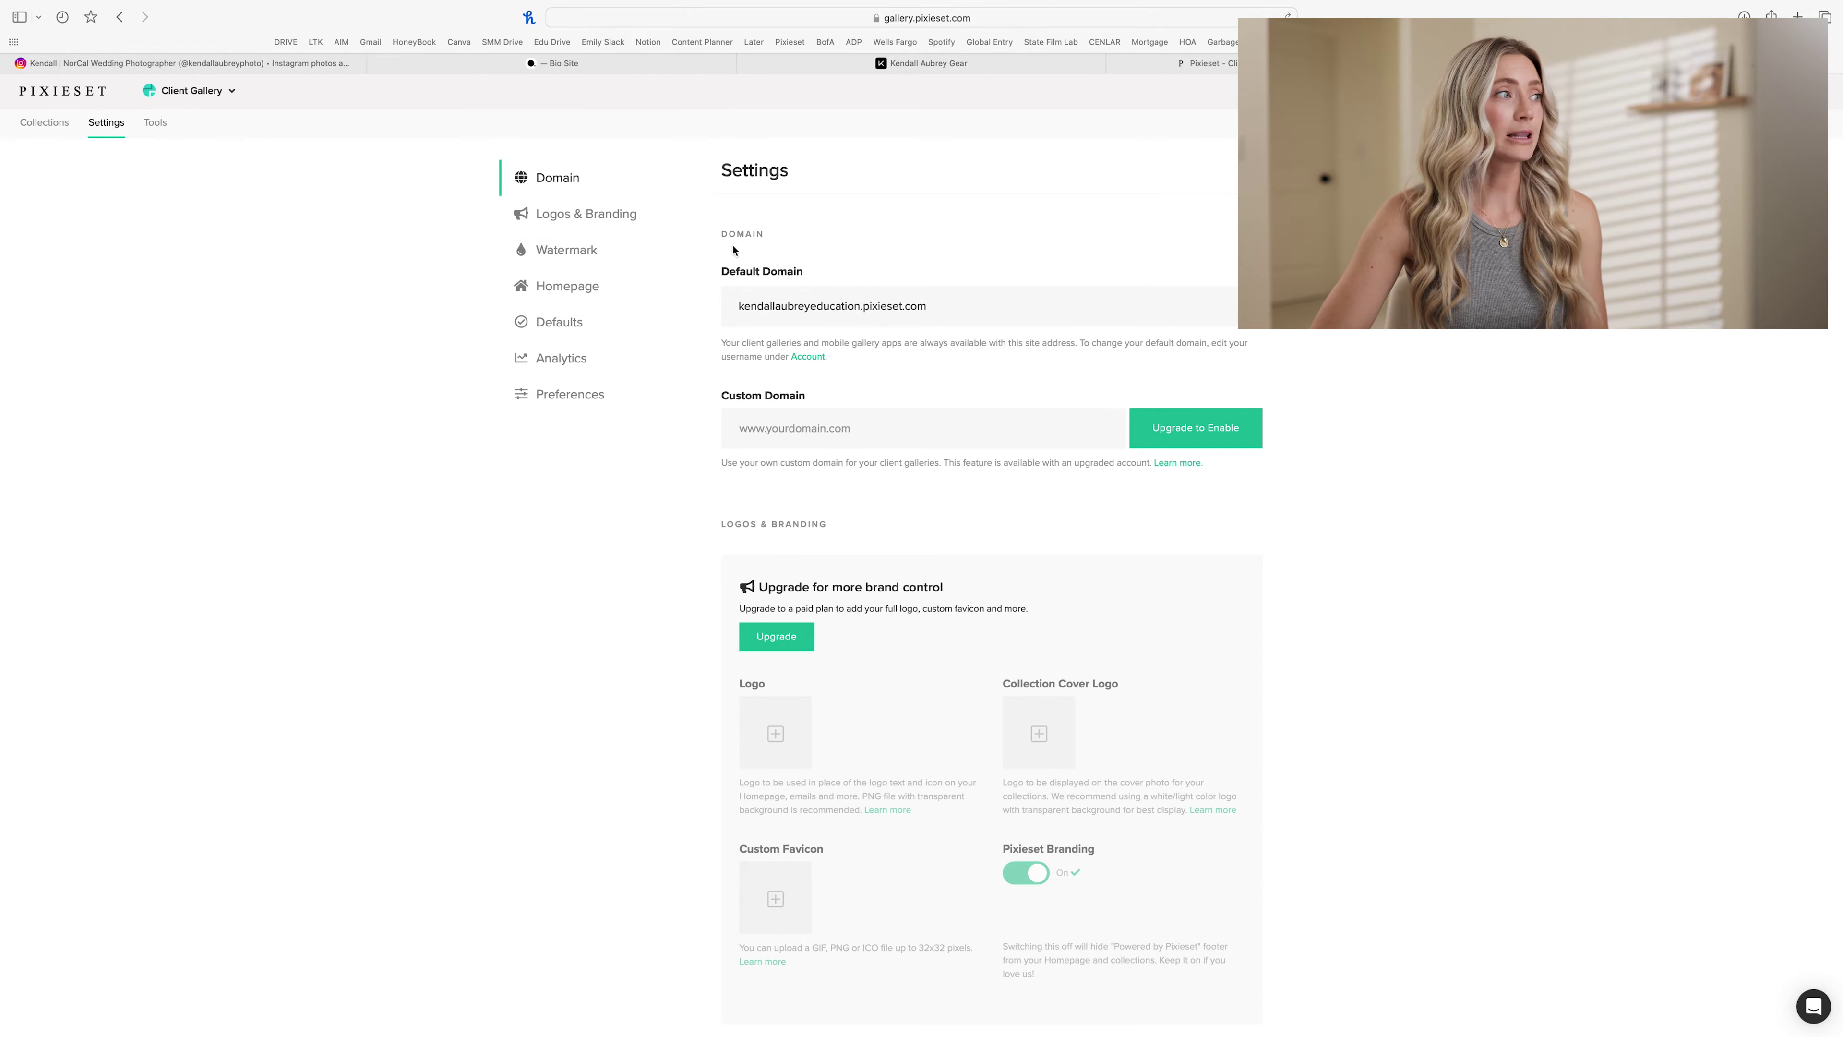
scroll(731, 249, "down", 10)
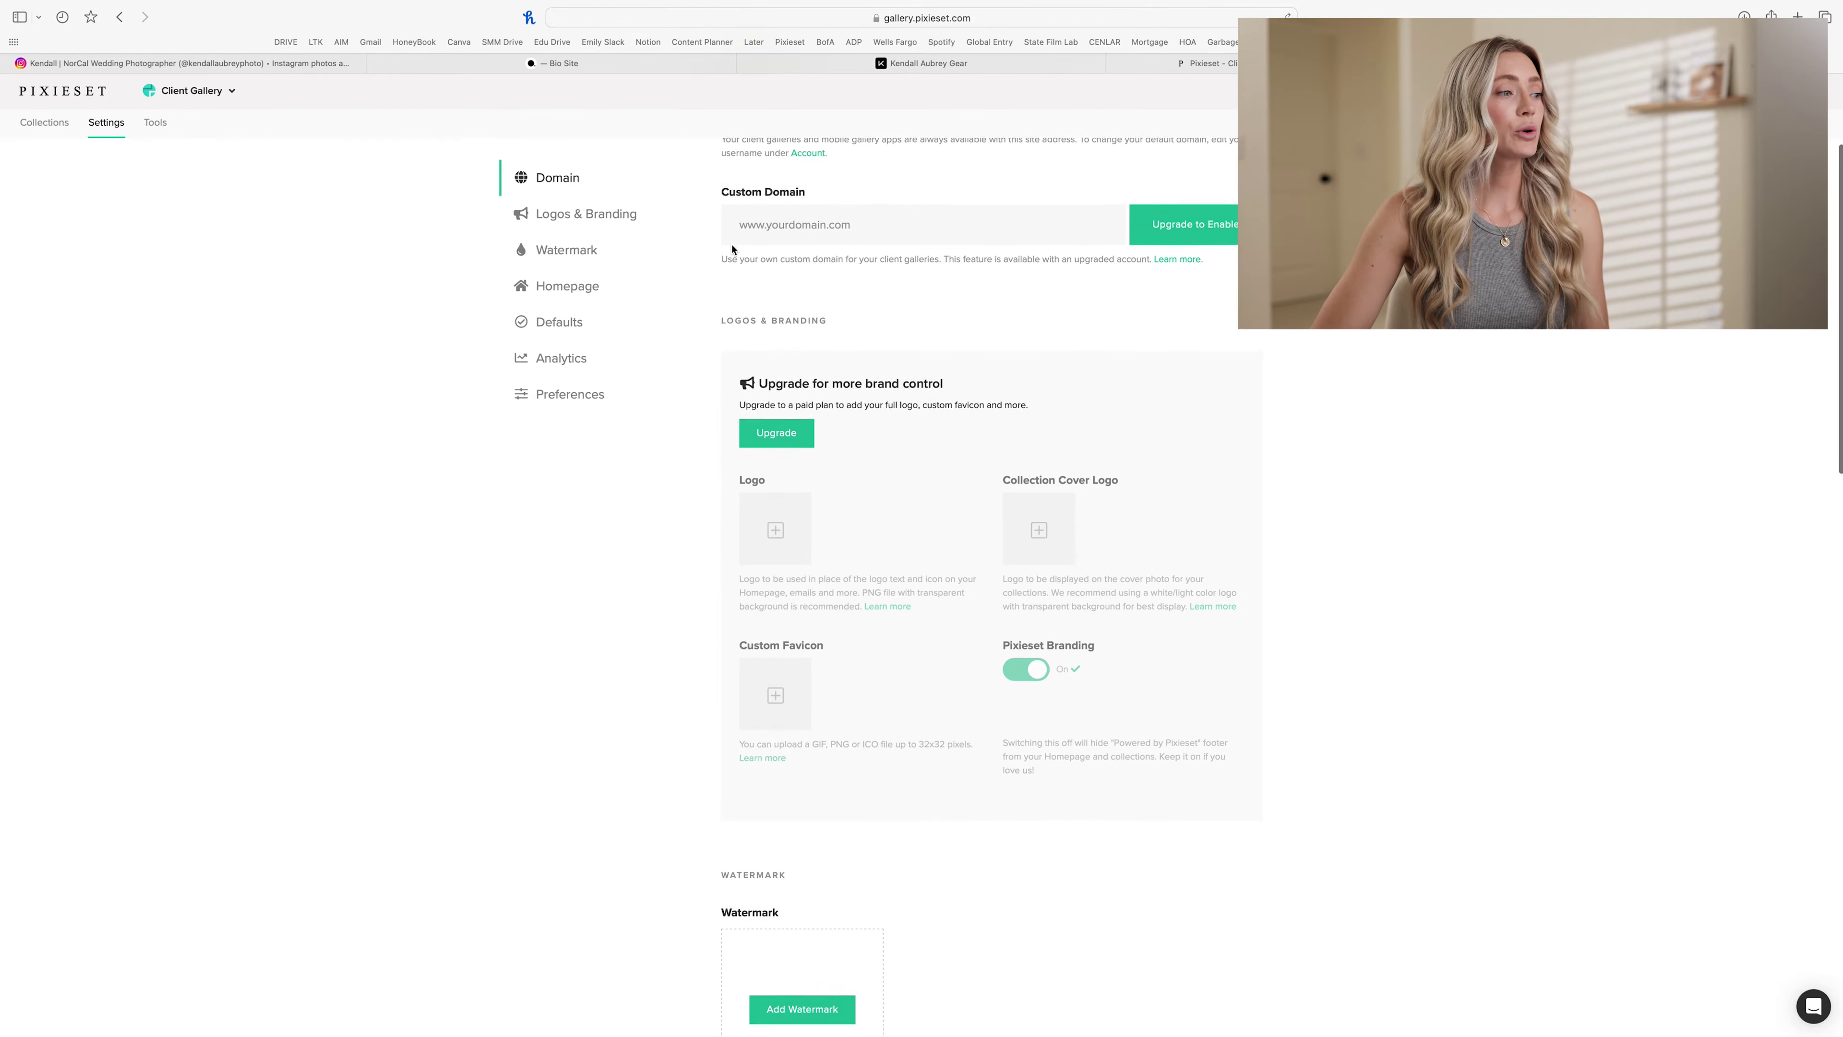
scroll(731, 249, "down", 14)
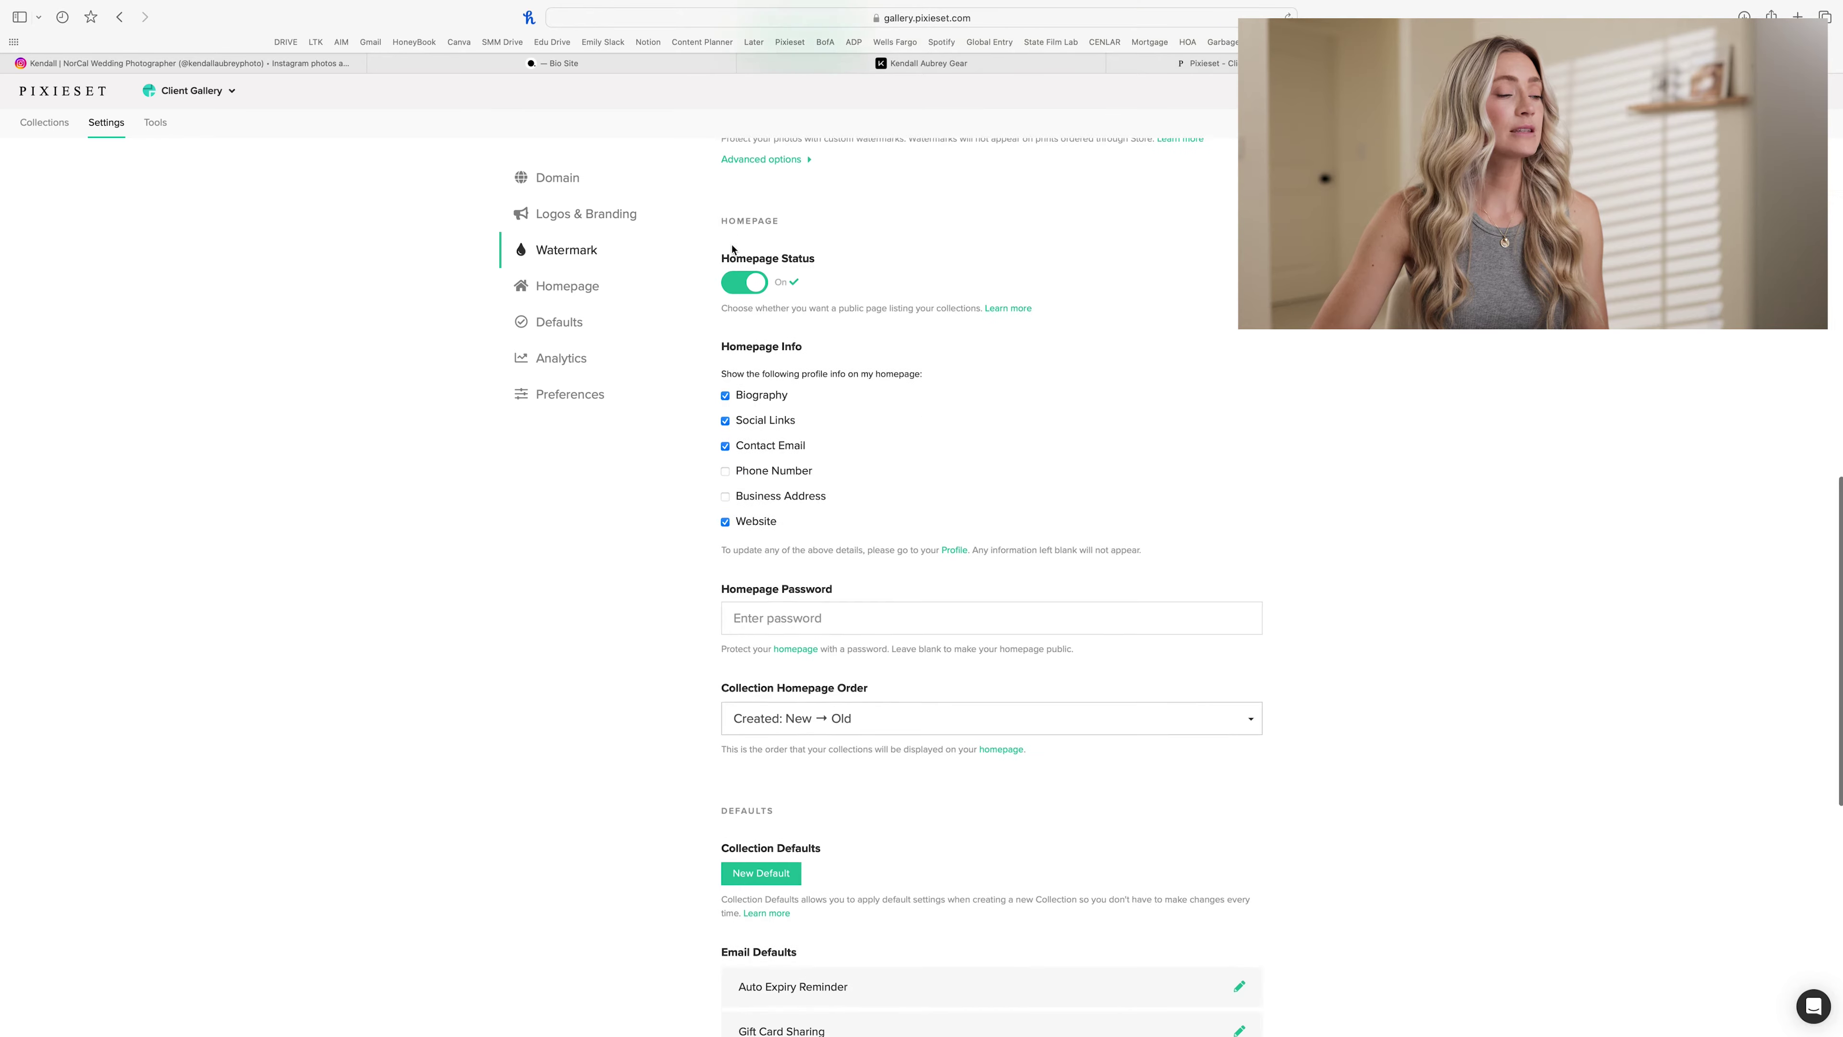
scroll(732, 249, "down", 4)
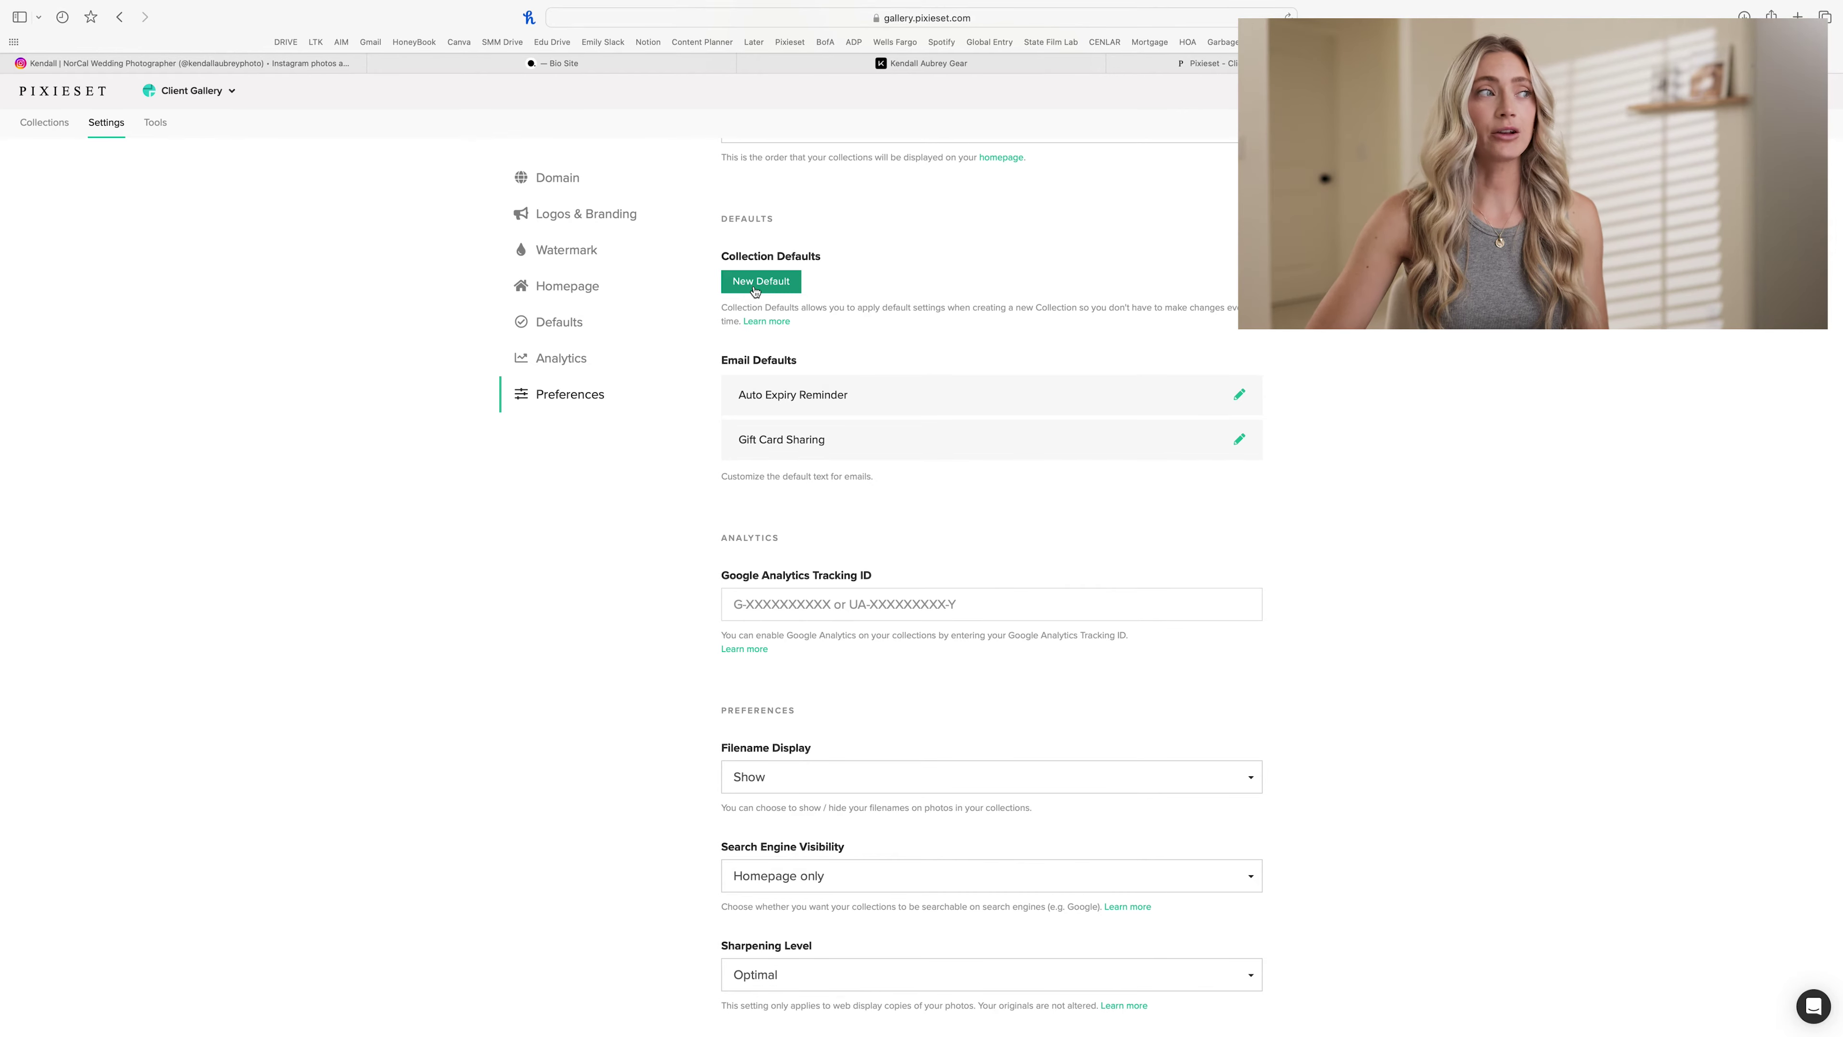
left_click(754, 290)
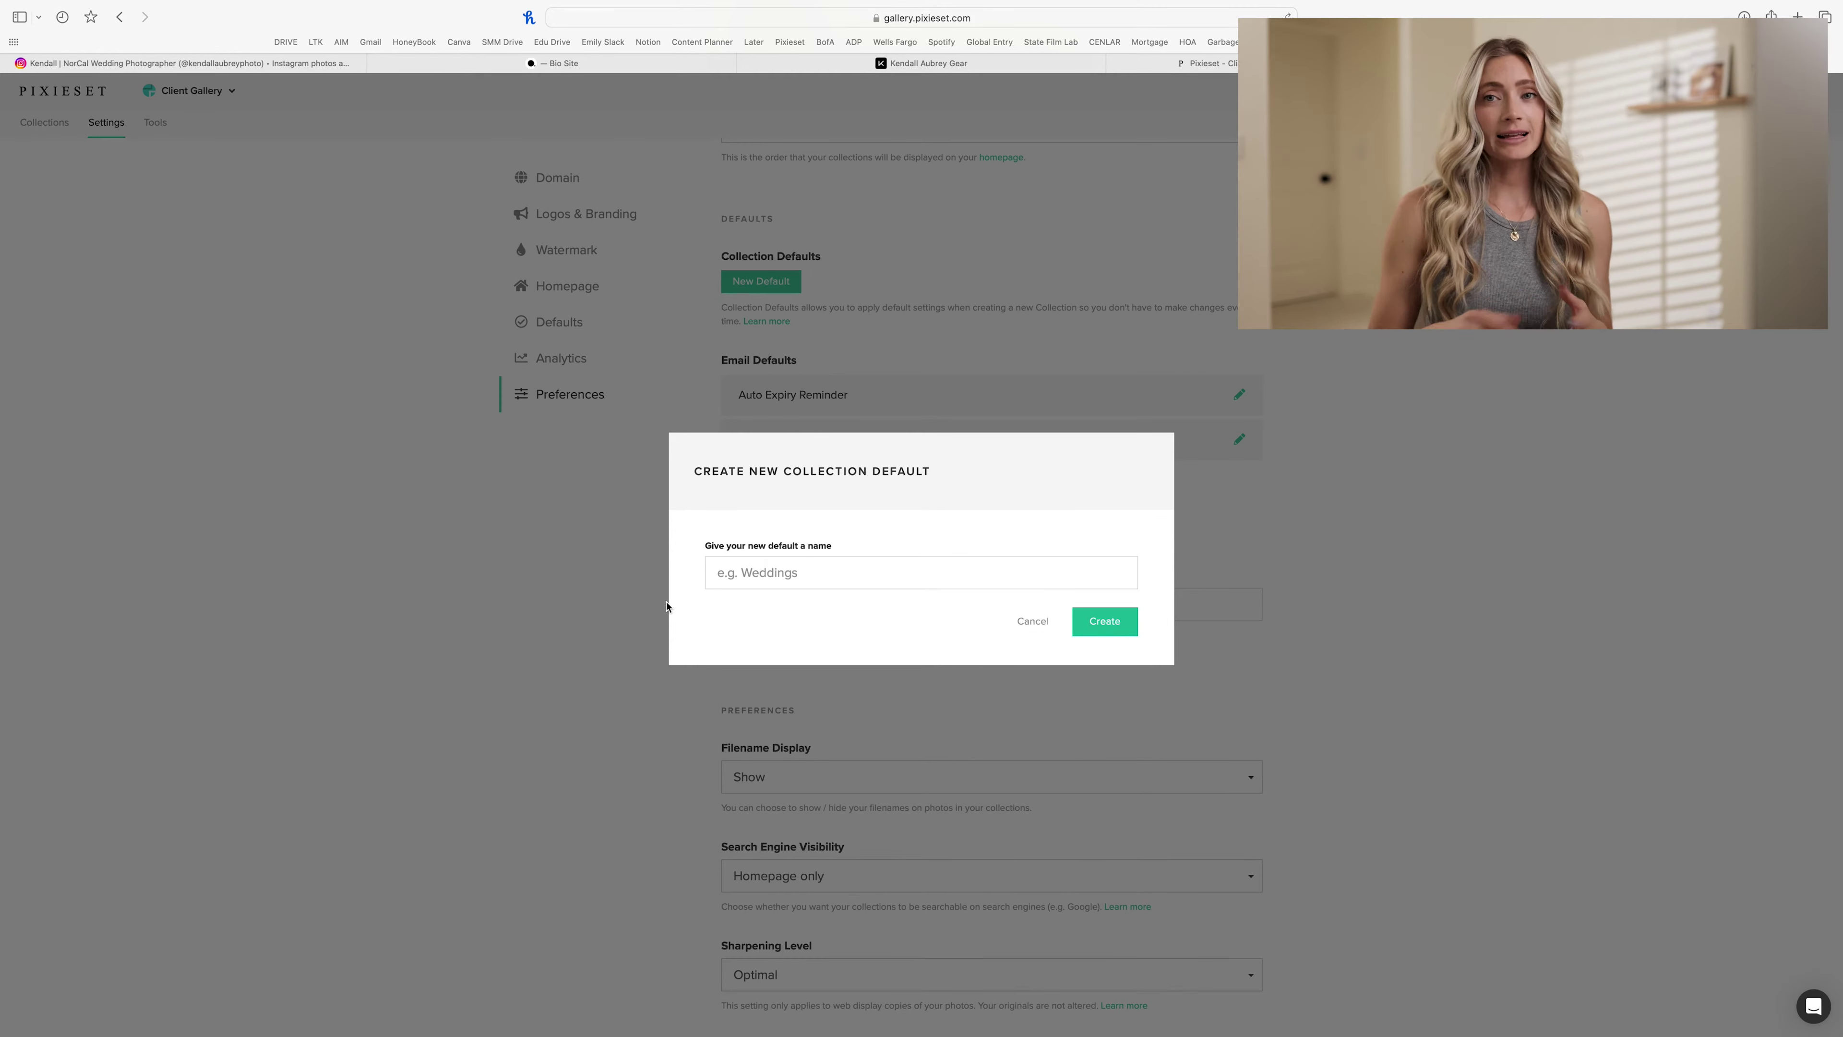
Step: Create a collection default named 'Weddings'
left_click(798, 572)
type("We")
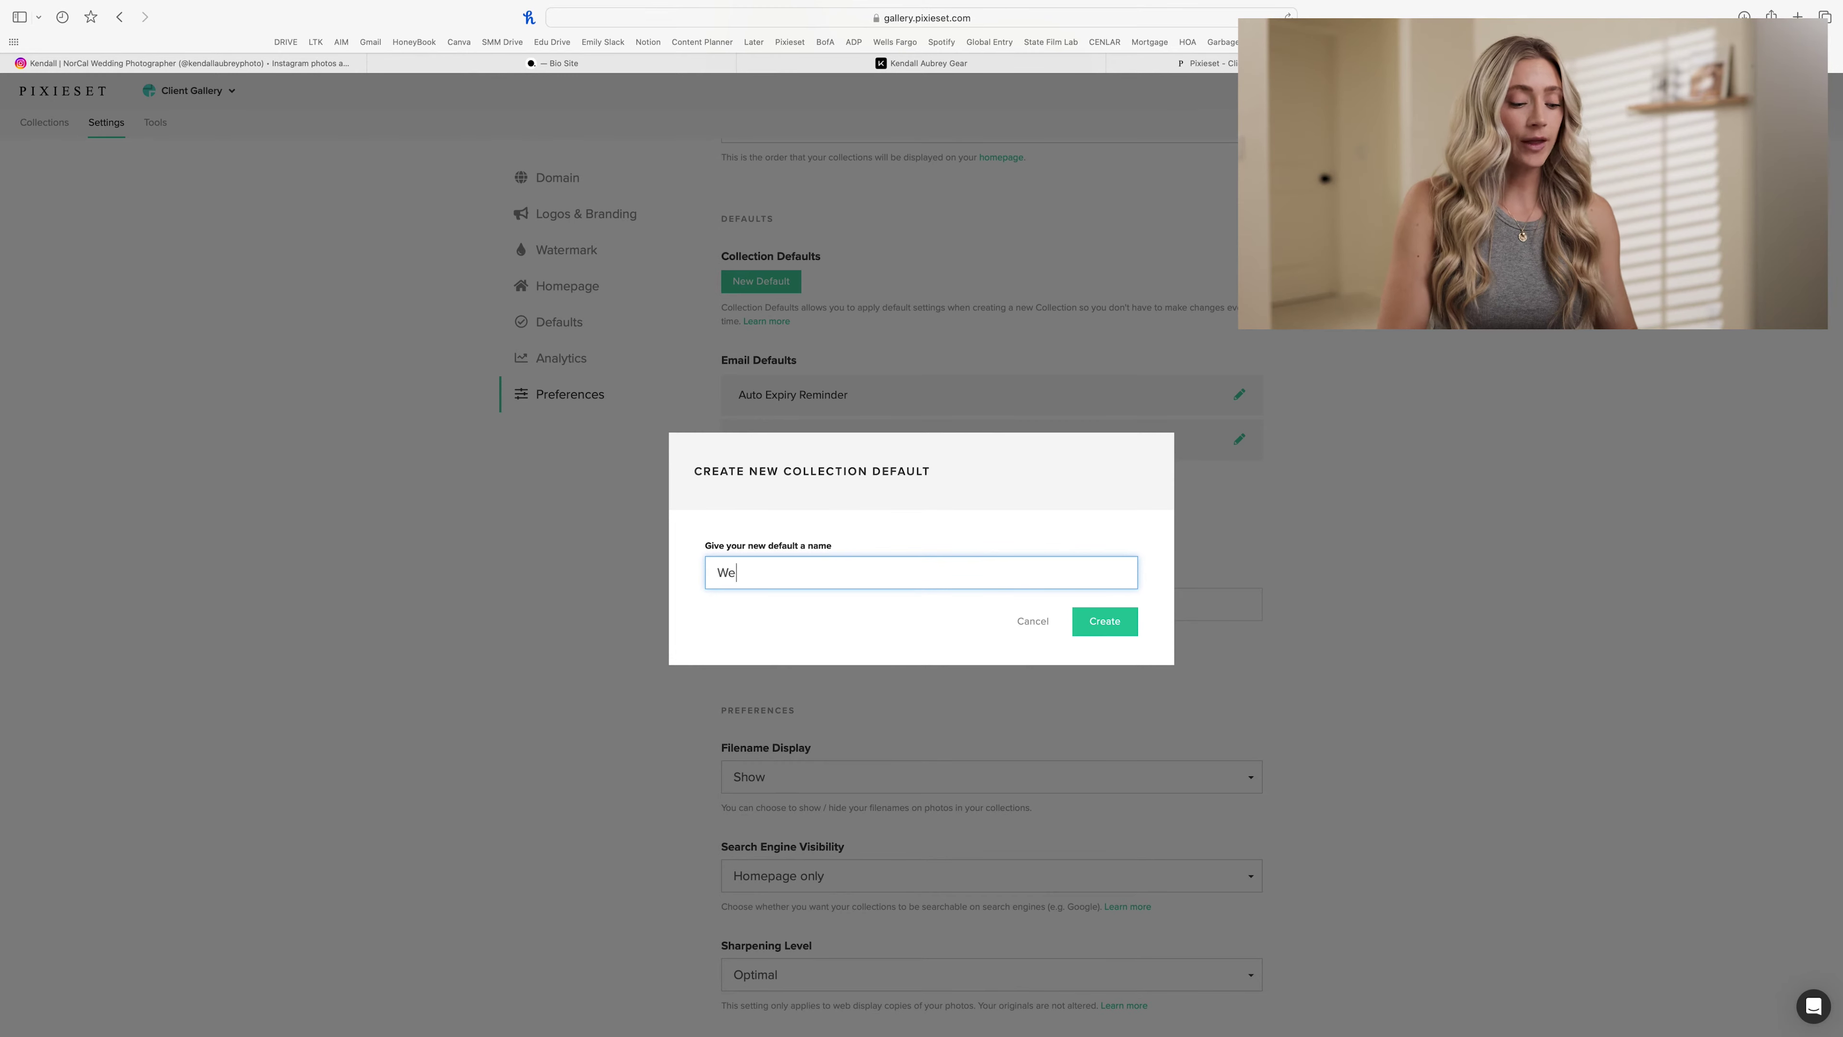
type("ddings")
left_click(1119, 623)
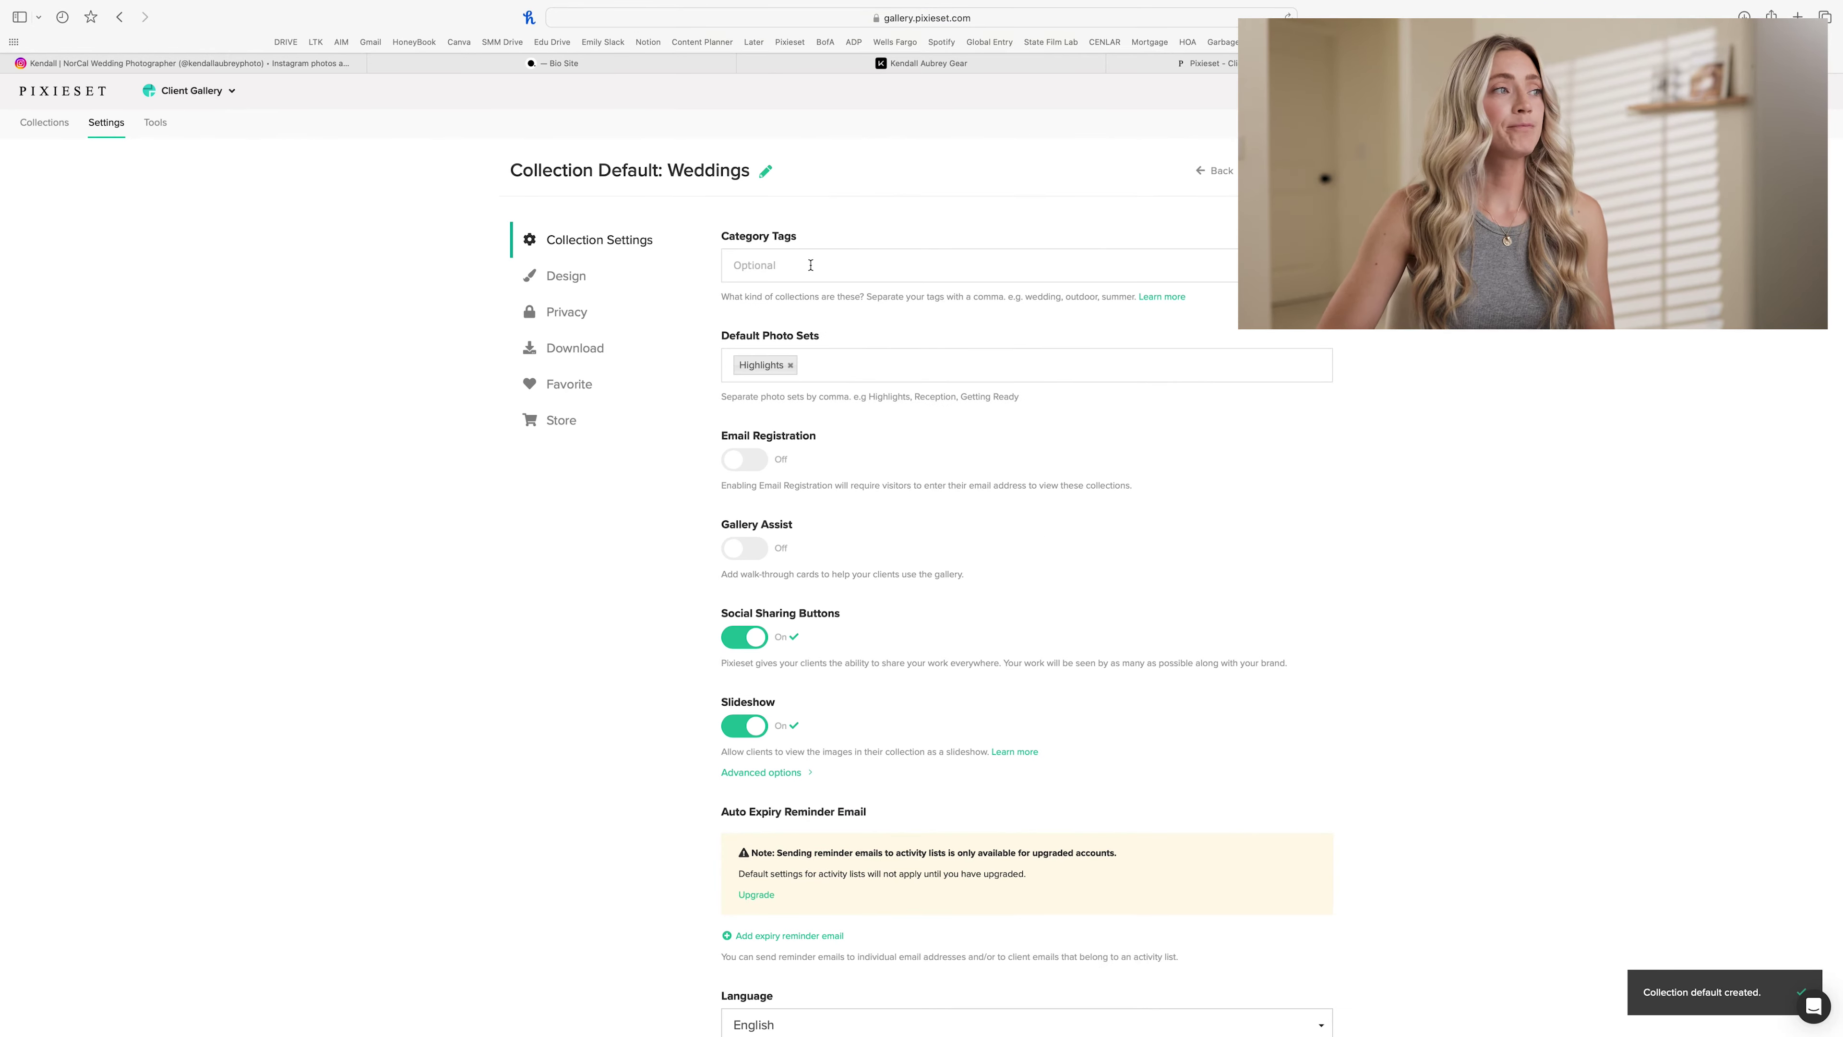
Step: Add 'weddings' as the Weddings default's category tag
left_click(811, 265)
type("weddings")
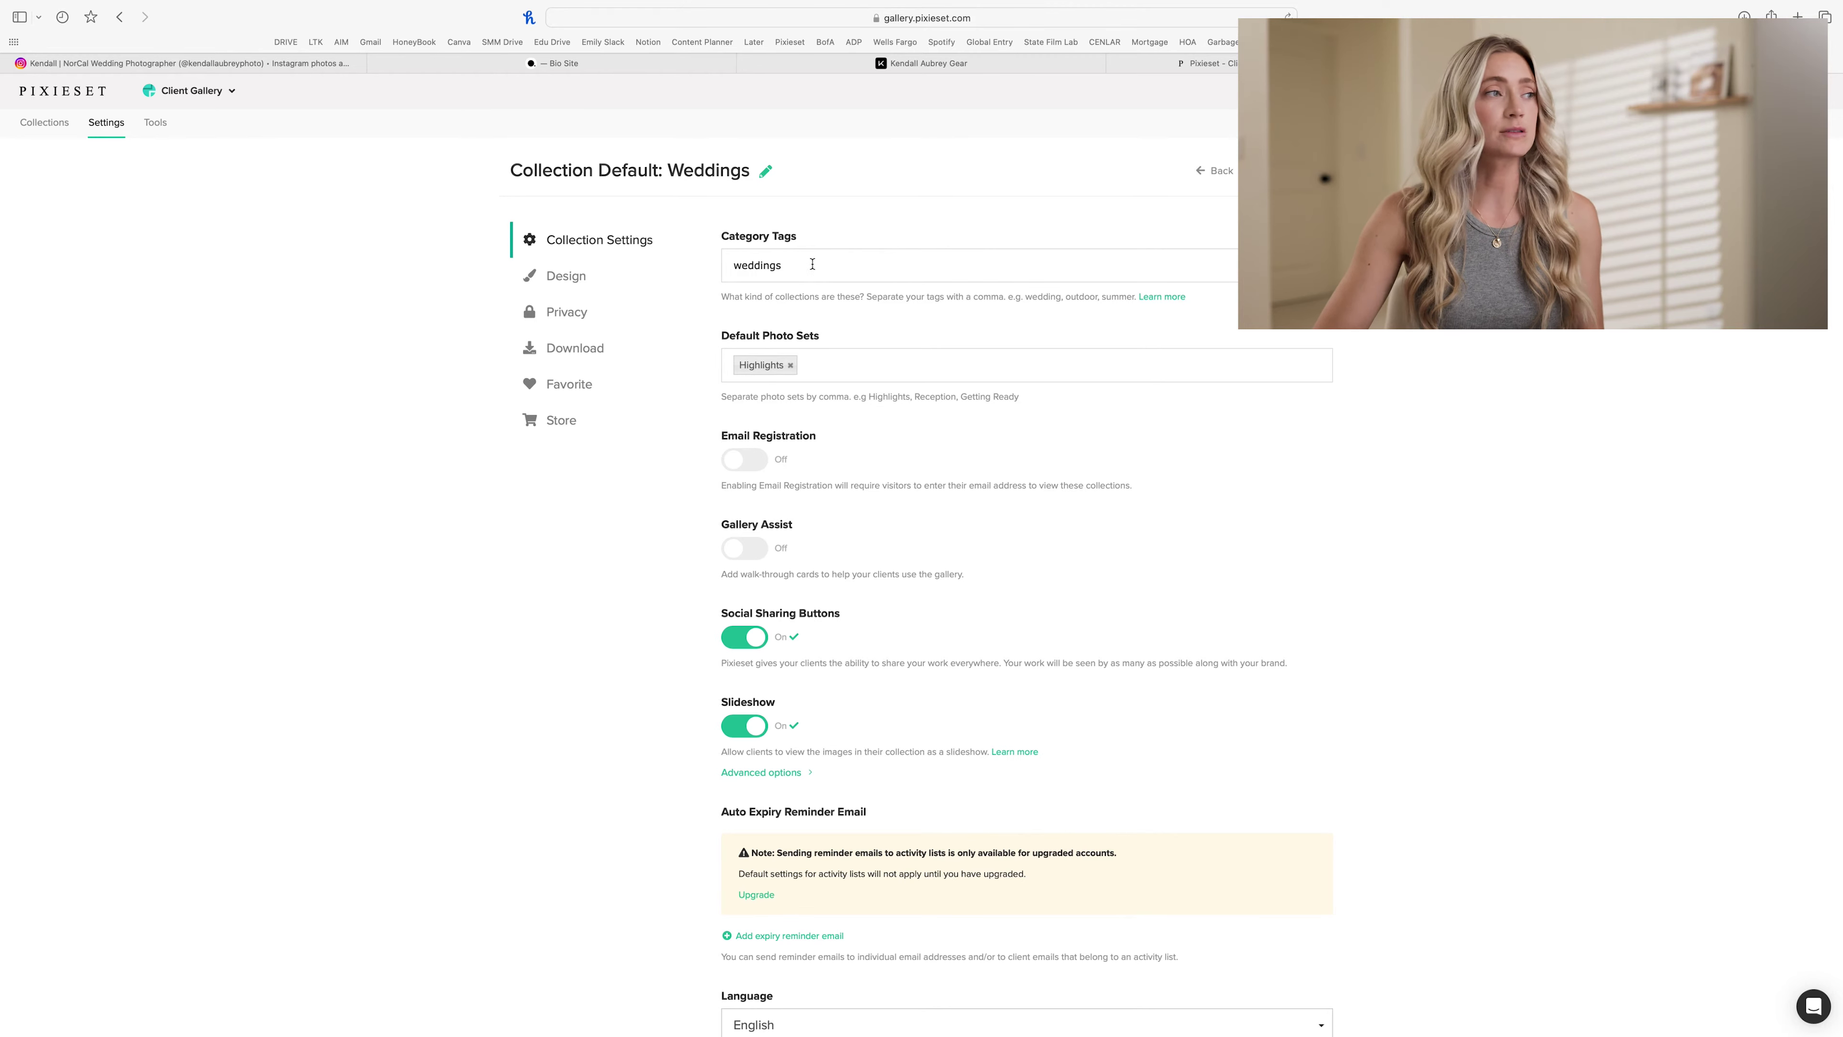
left_click(833, 364)
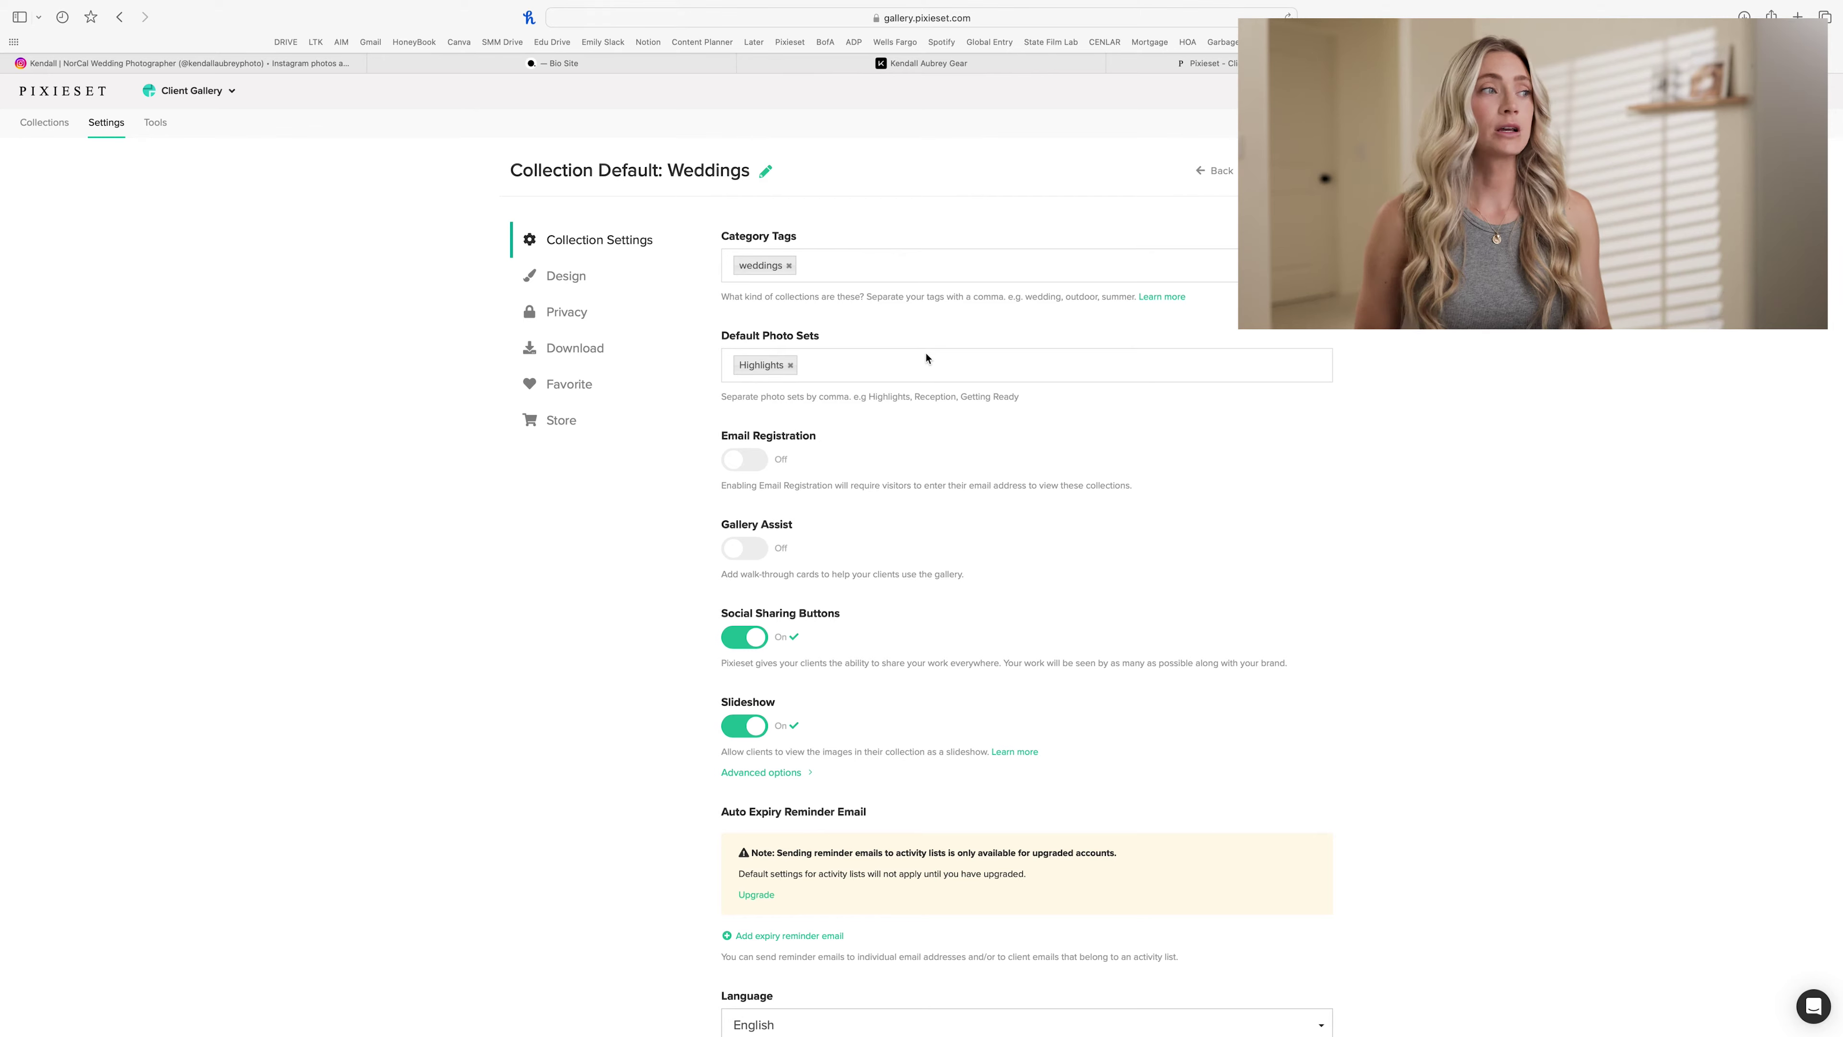
Step: Make Sneak Peeks the first default photo set, followed by Highlights
left_click(859, 369)
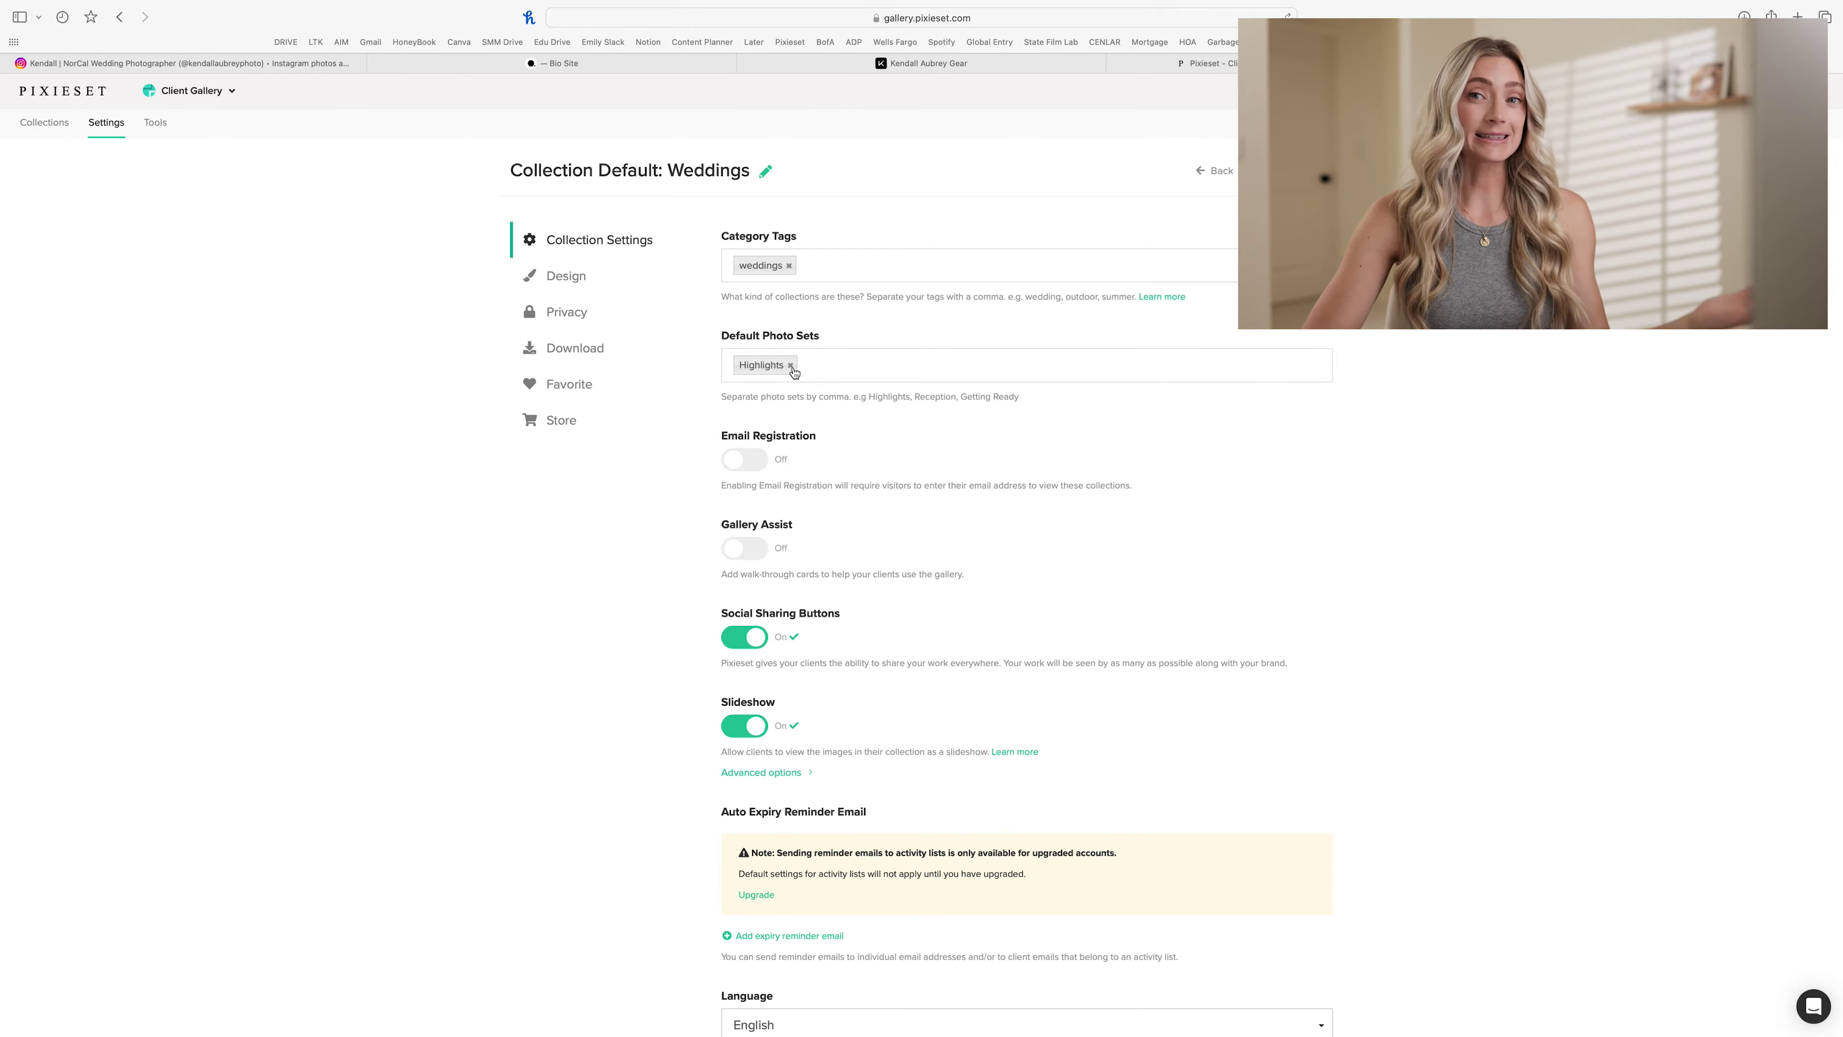
key("BackSpace")
key("alt+BackSpace")
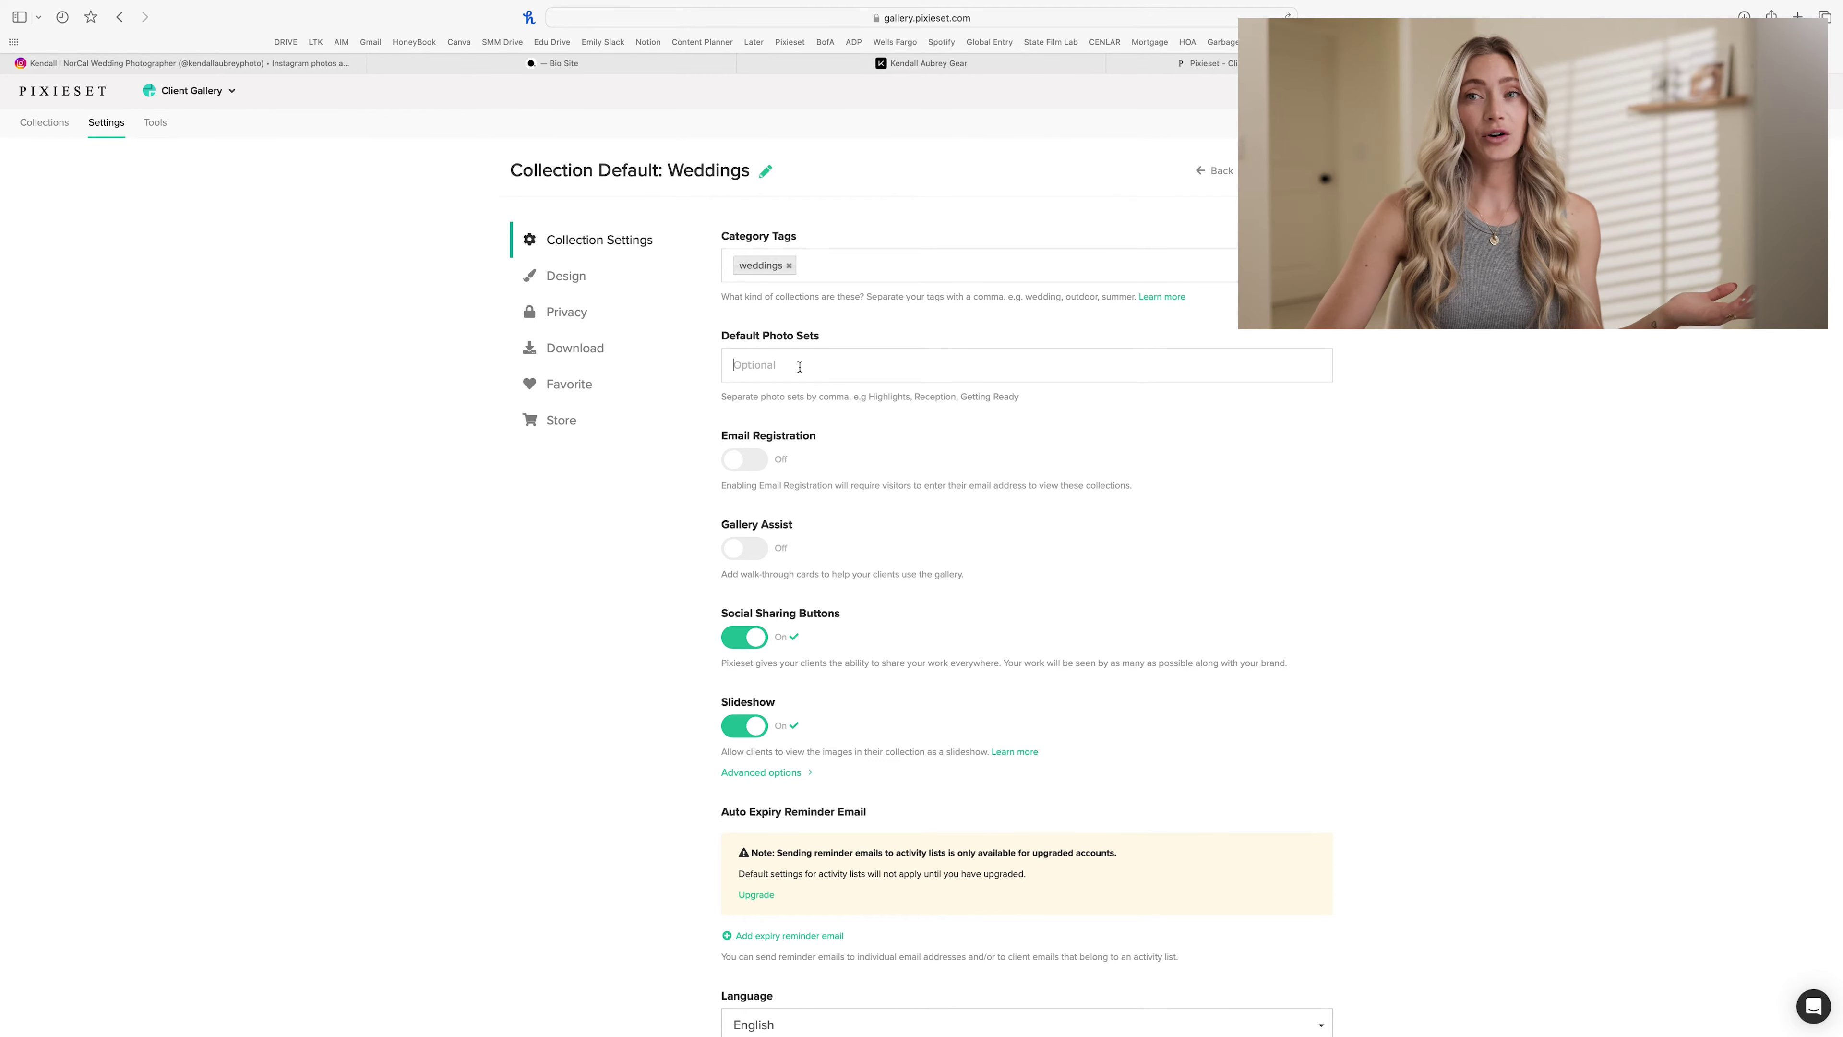
type("Sneak")
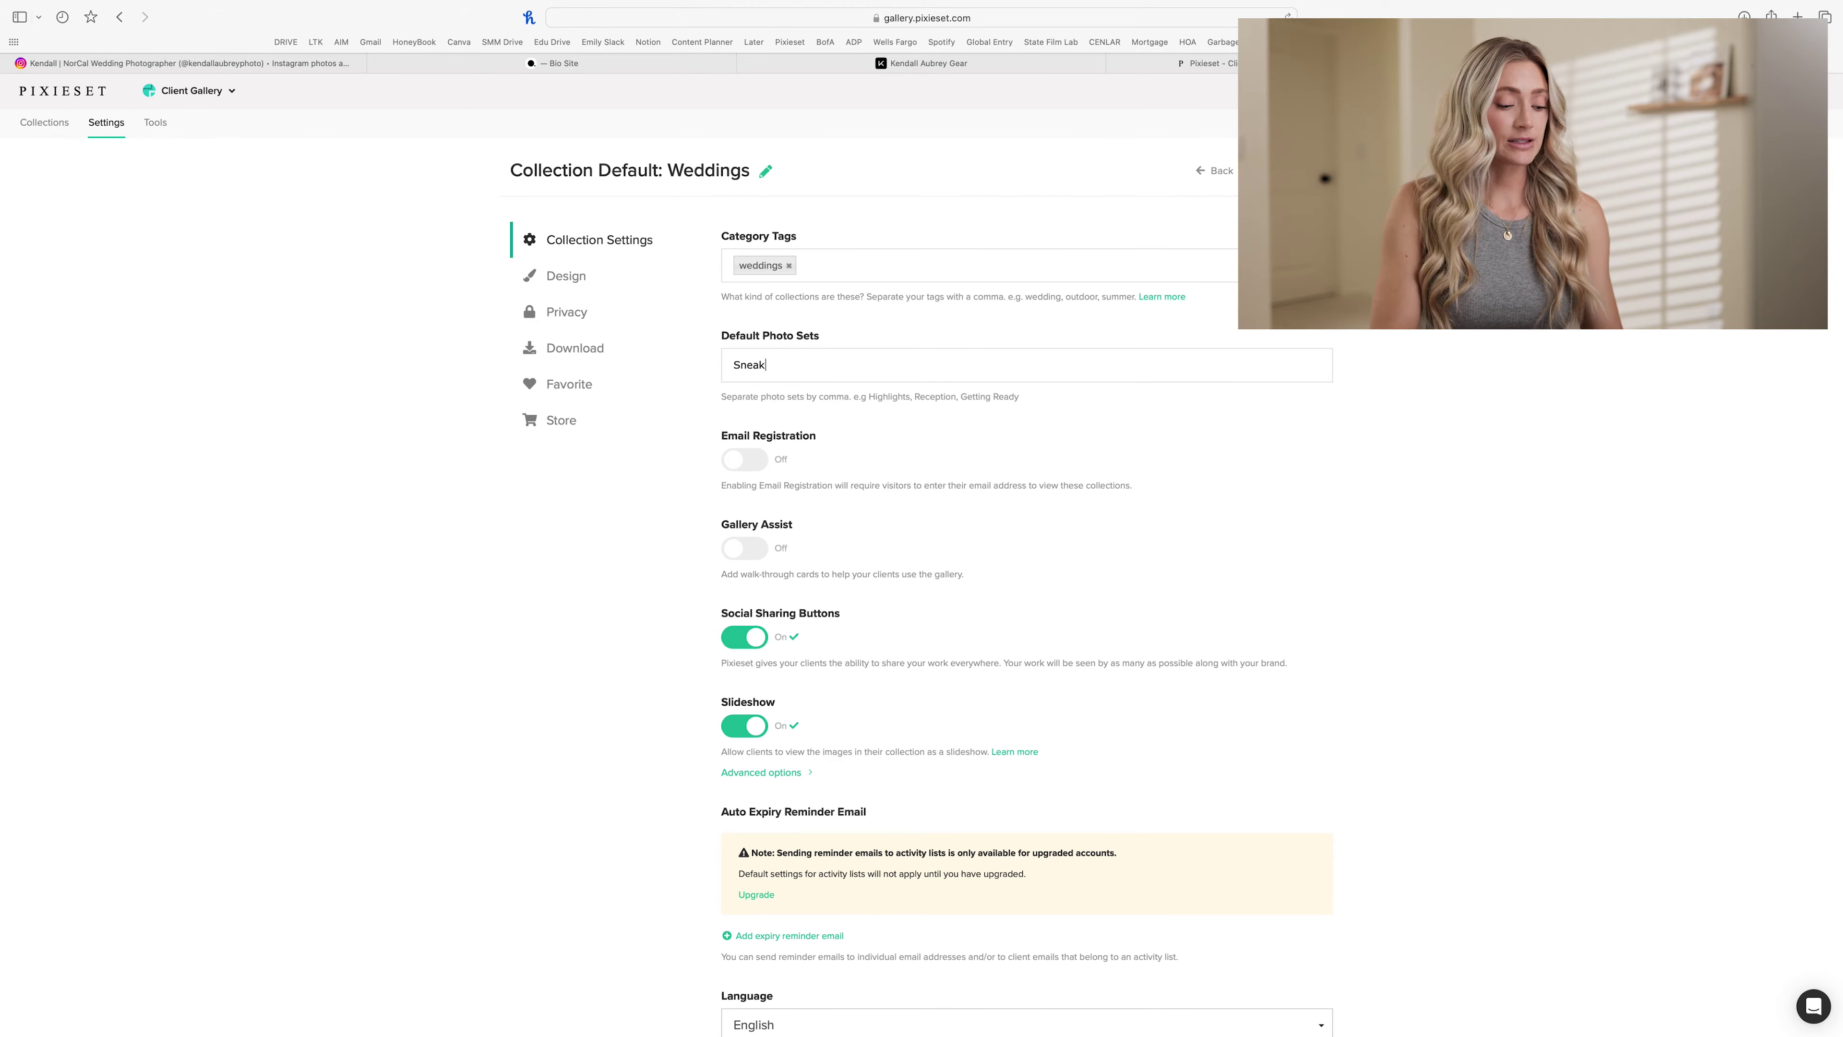
type(" Peek")
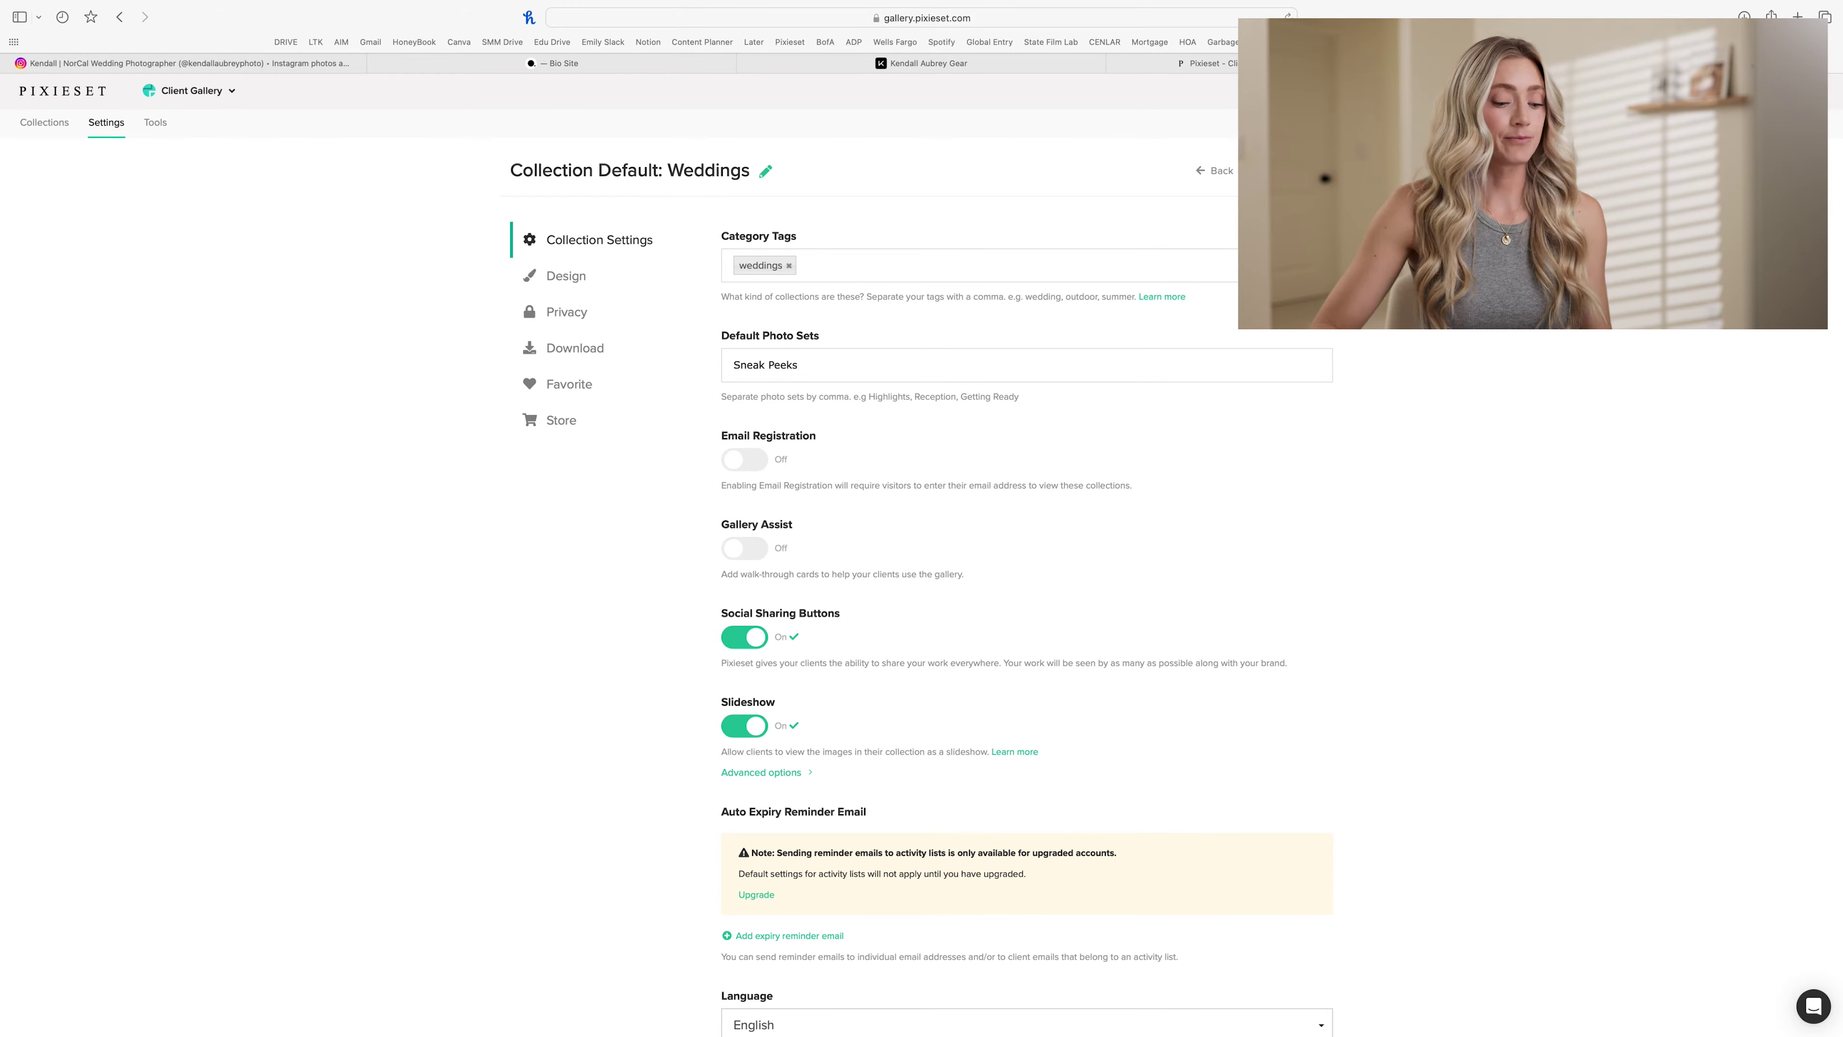
type("s")
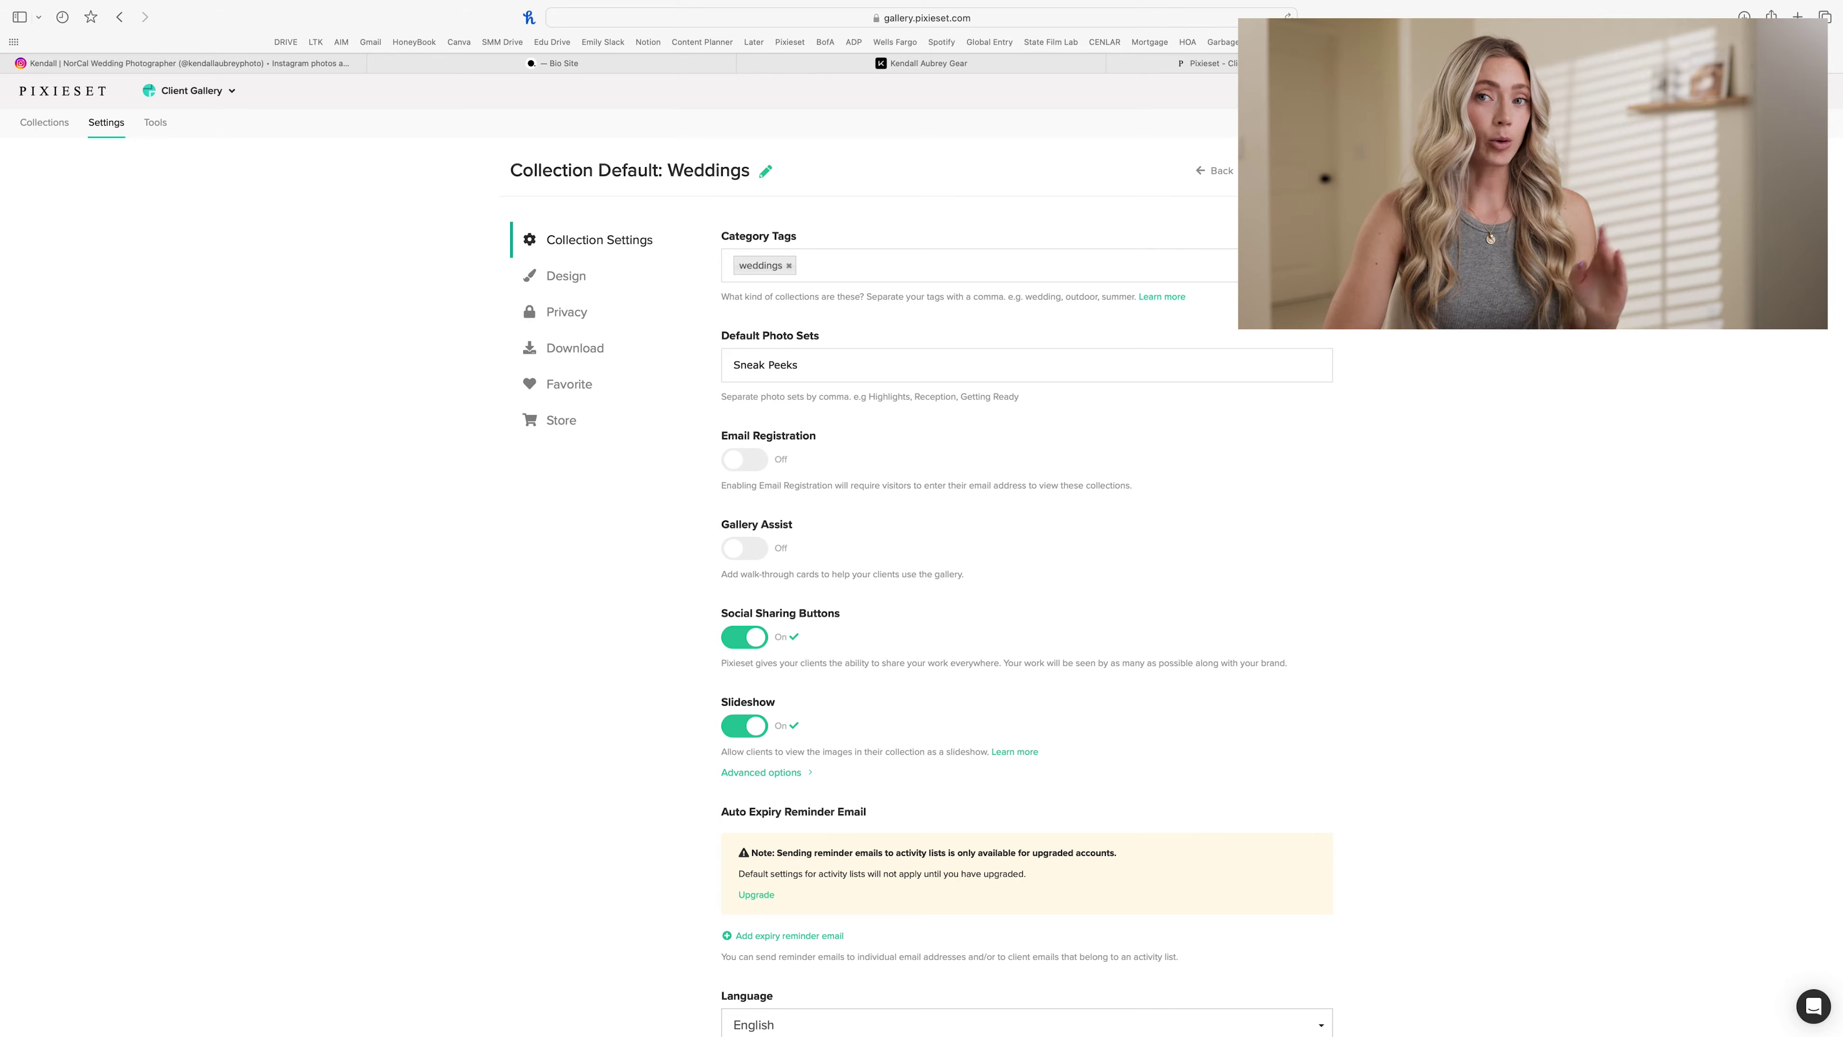
key("Return")
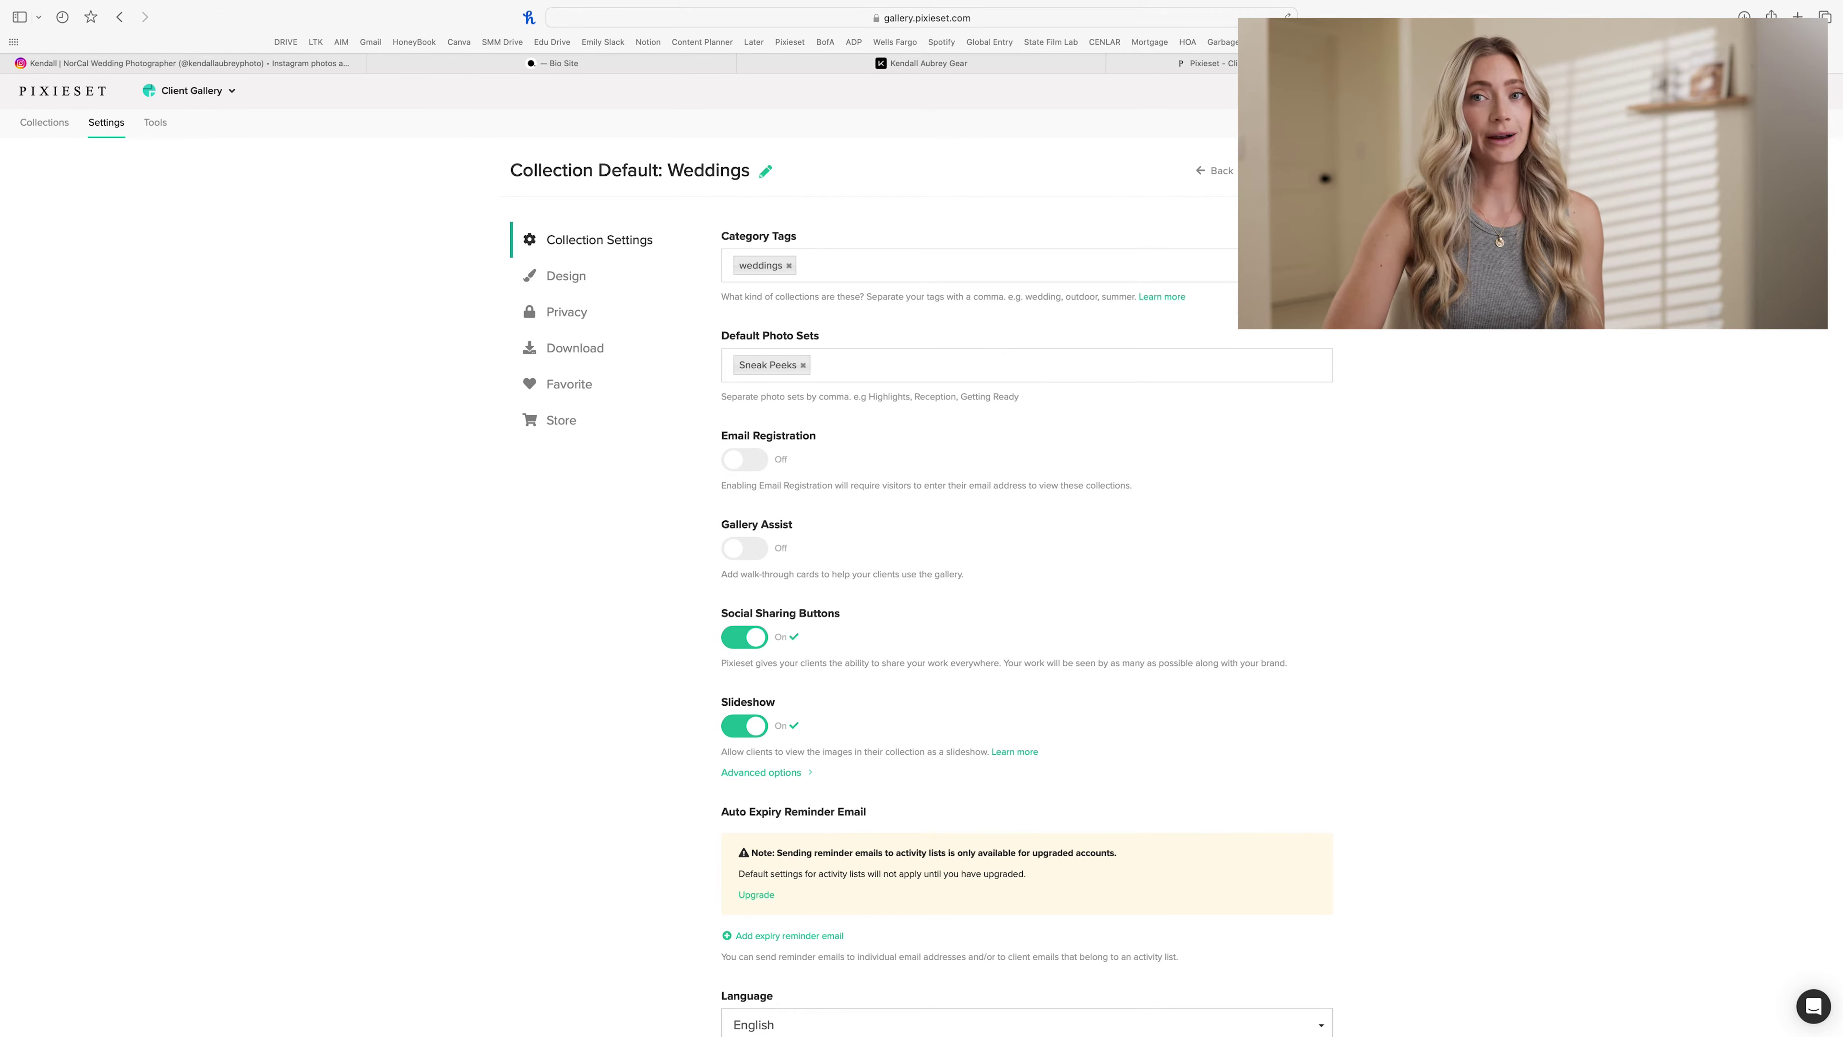
type("Highki")
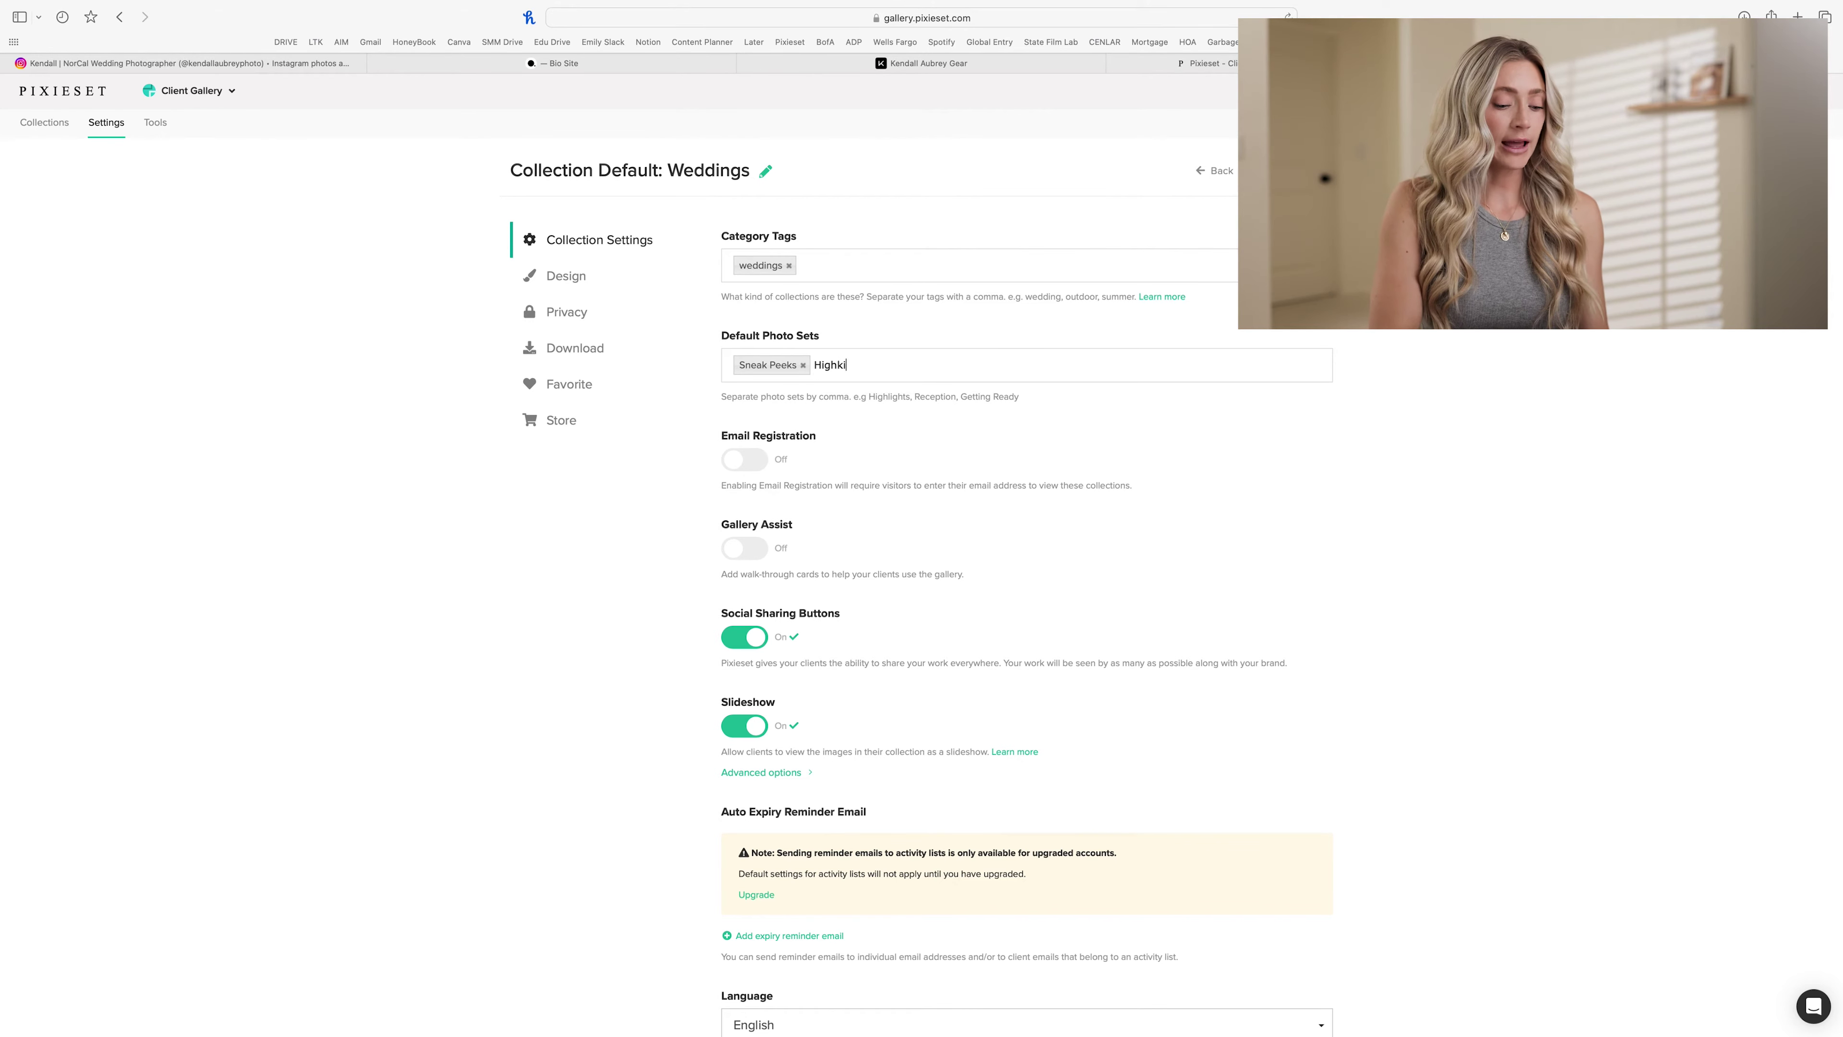
key("BackSpace")
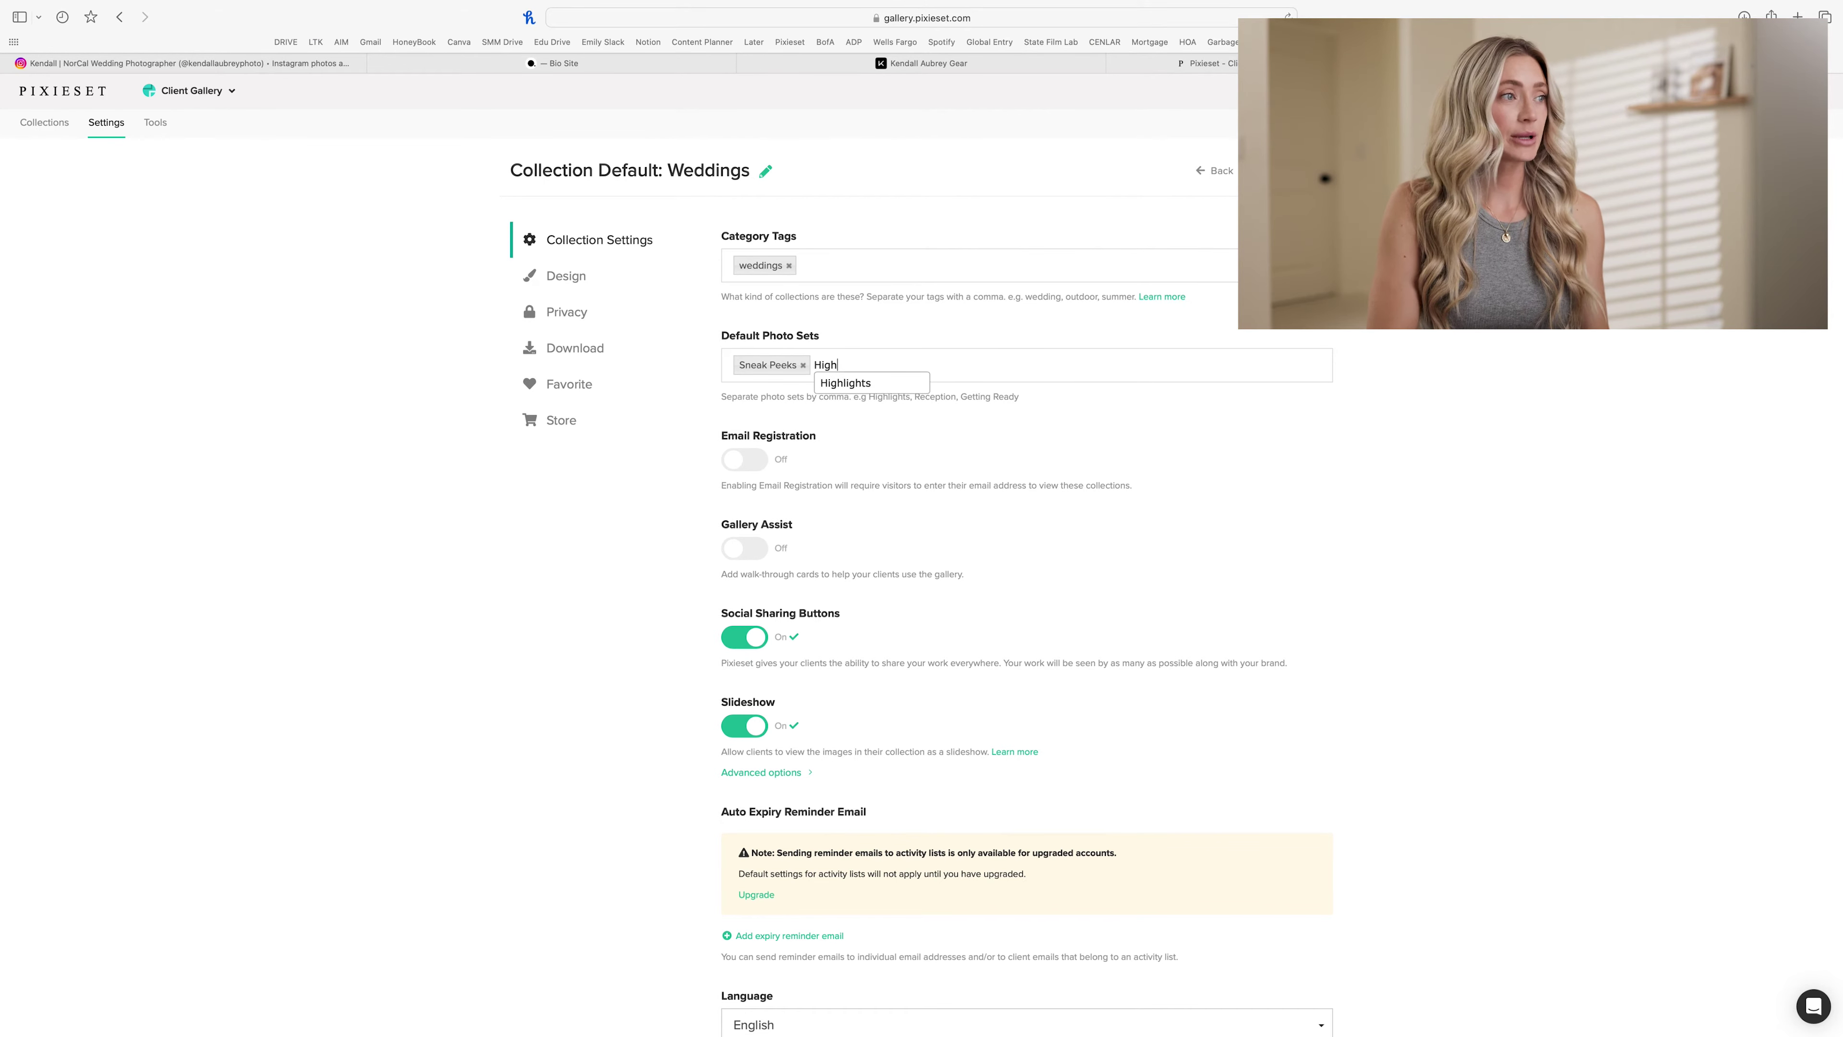
left_click(872, 383)
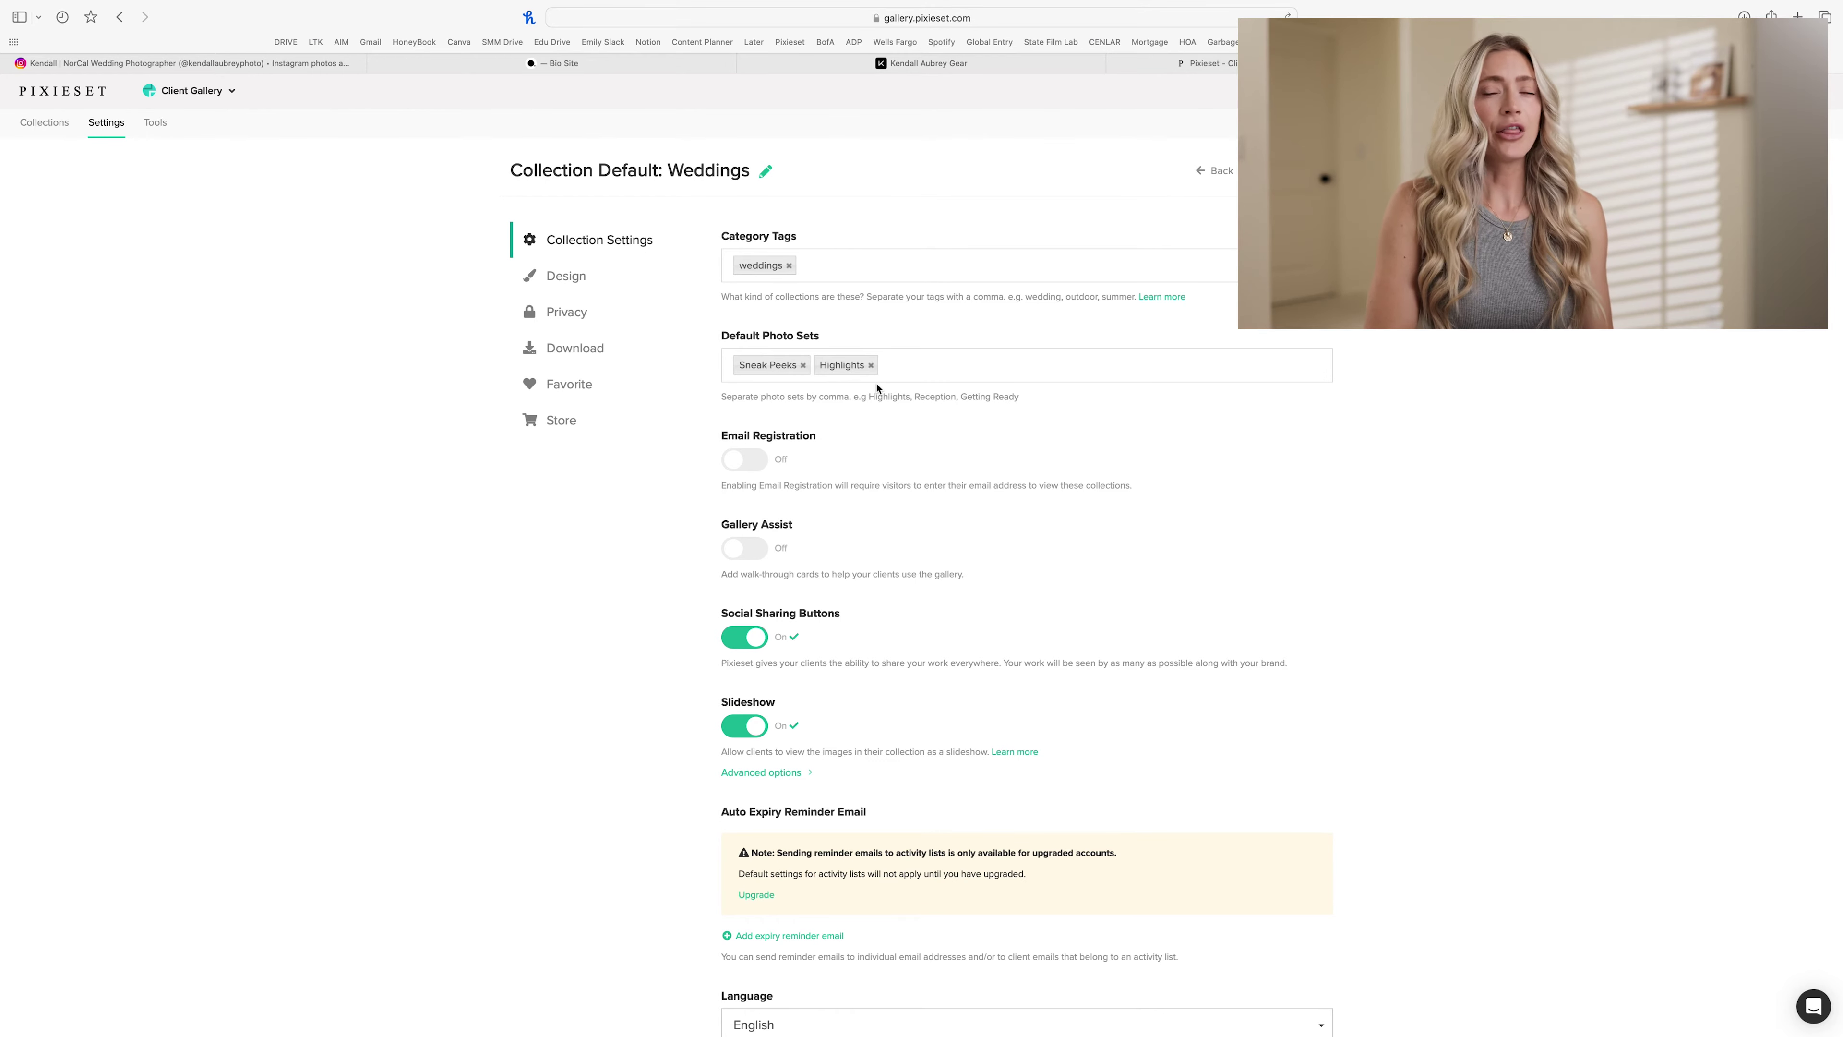
Step: Add Getting Ready, First Look, Wedding Party, Ceremony, Family, Portraits, Cocktail Hour, Decor, Reception, Dances sets
type("Getting re")
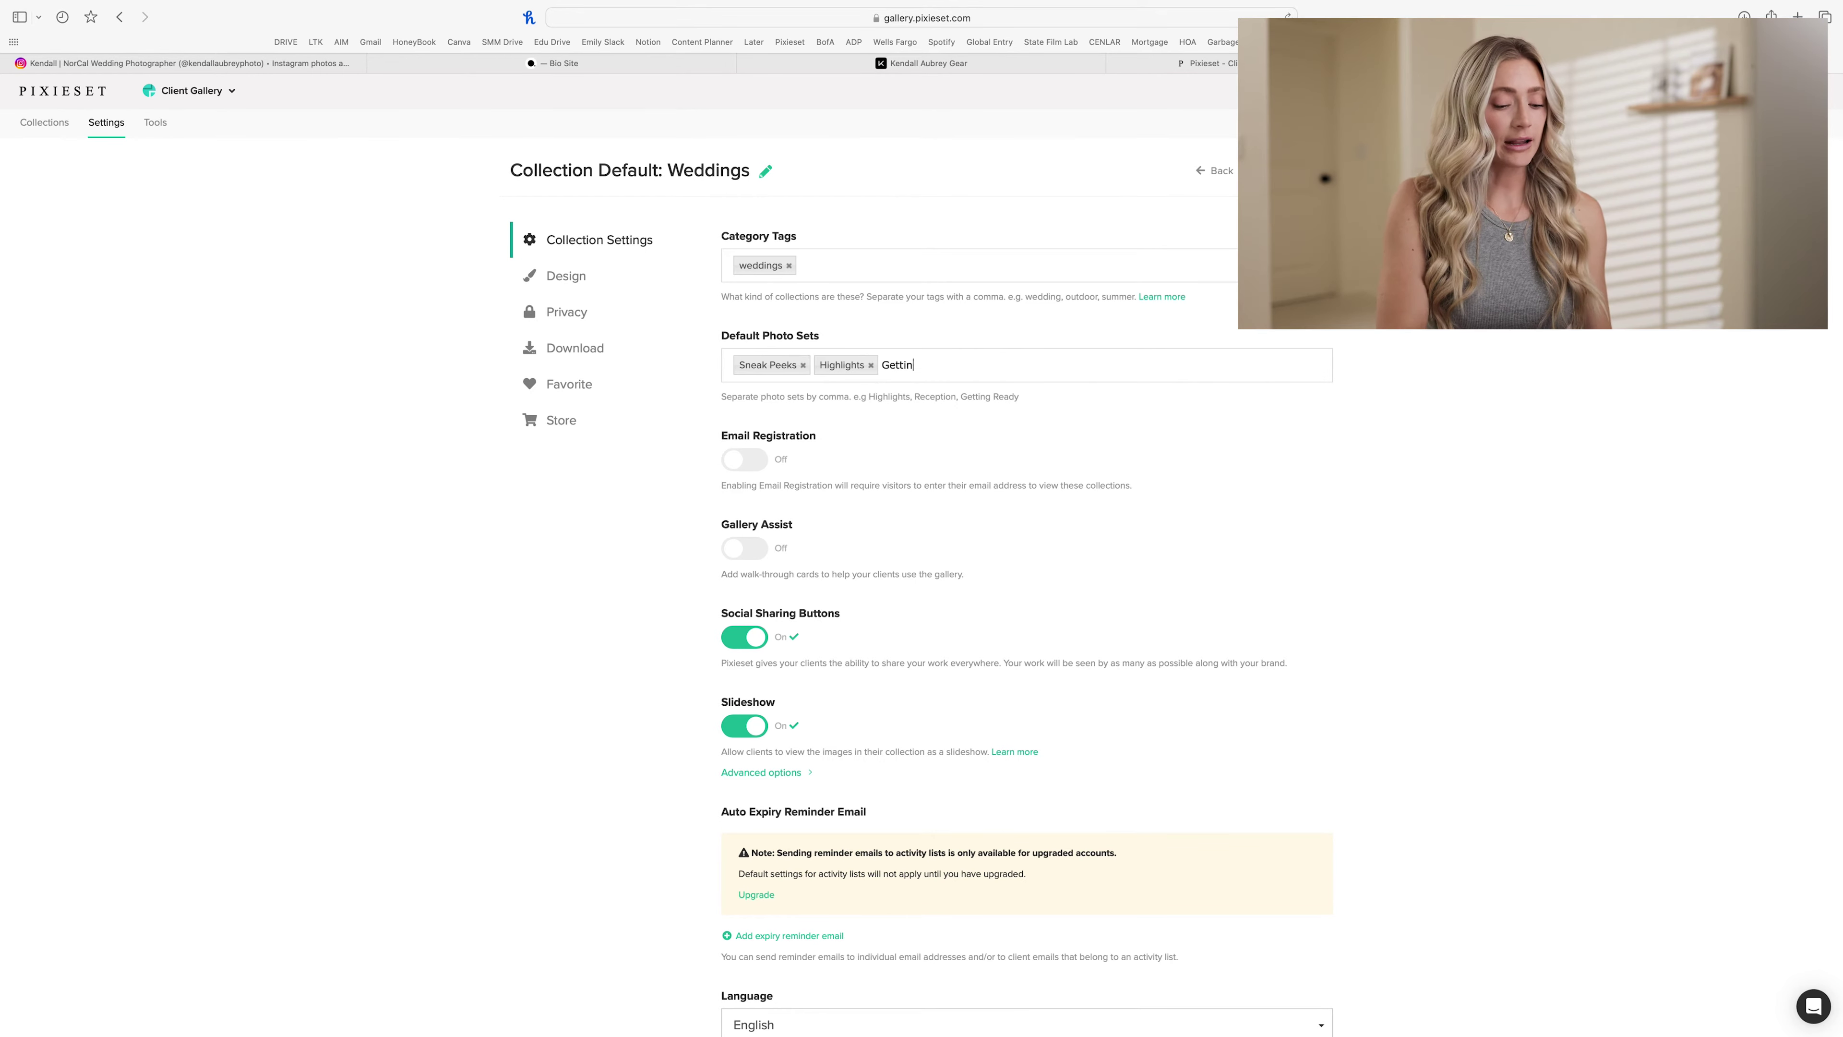
key("BackSpace")
type("Ready")
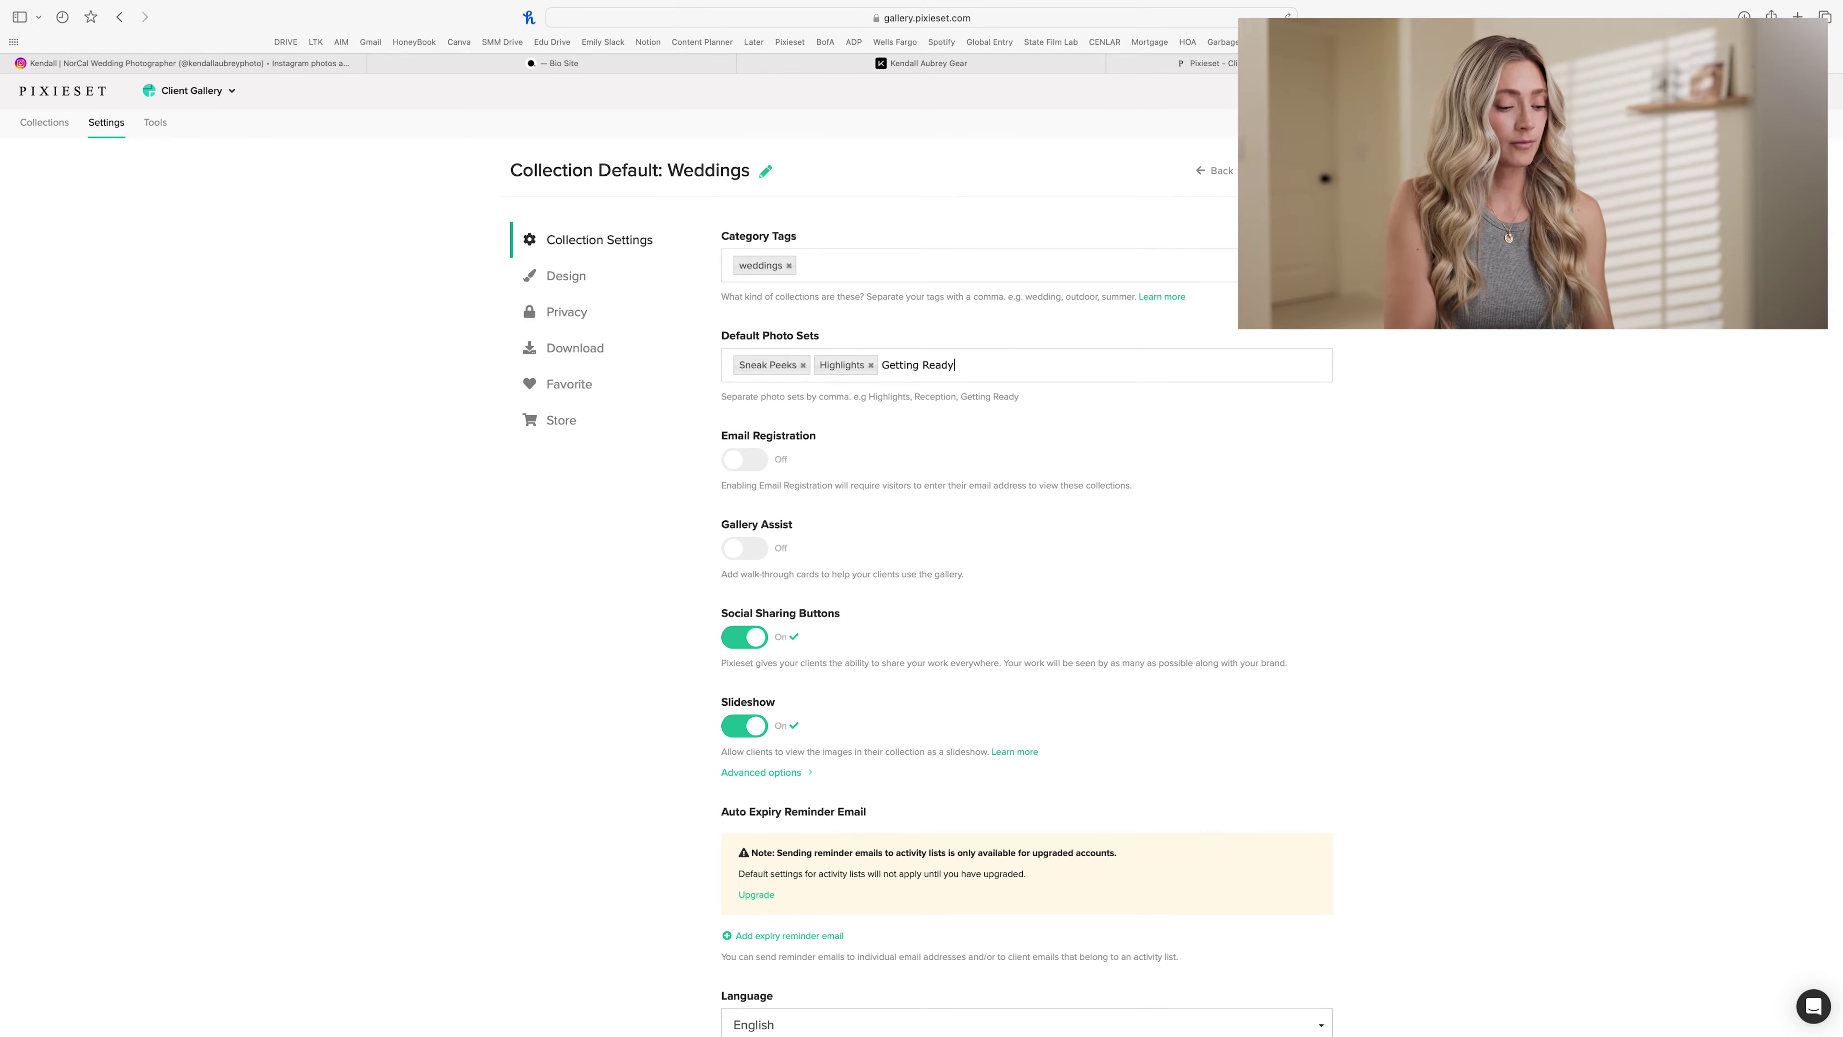
key("Return")
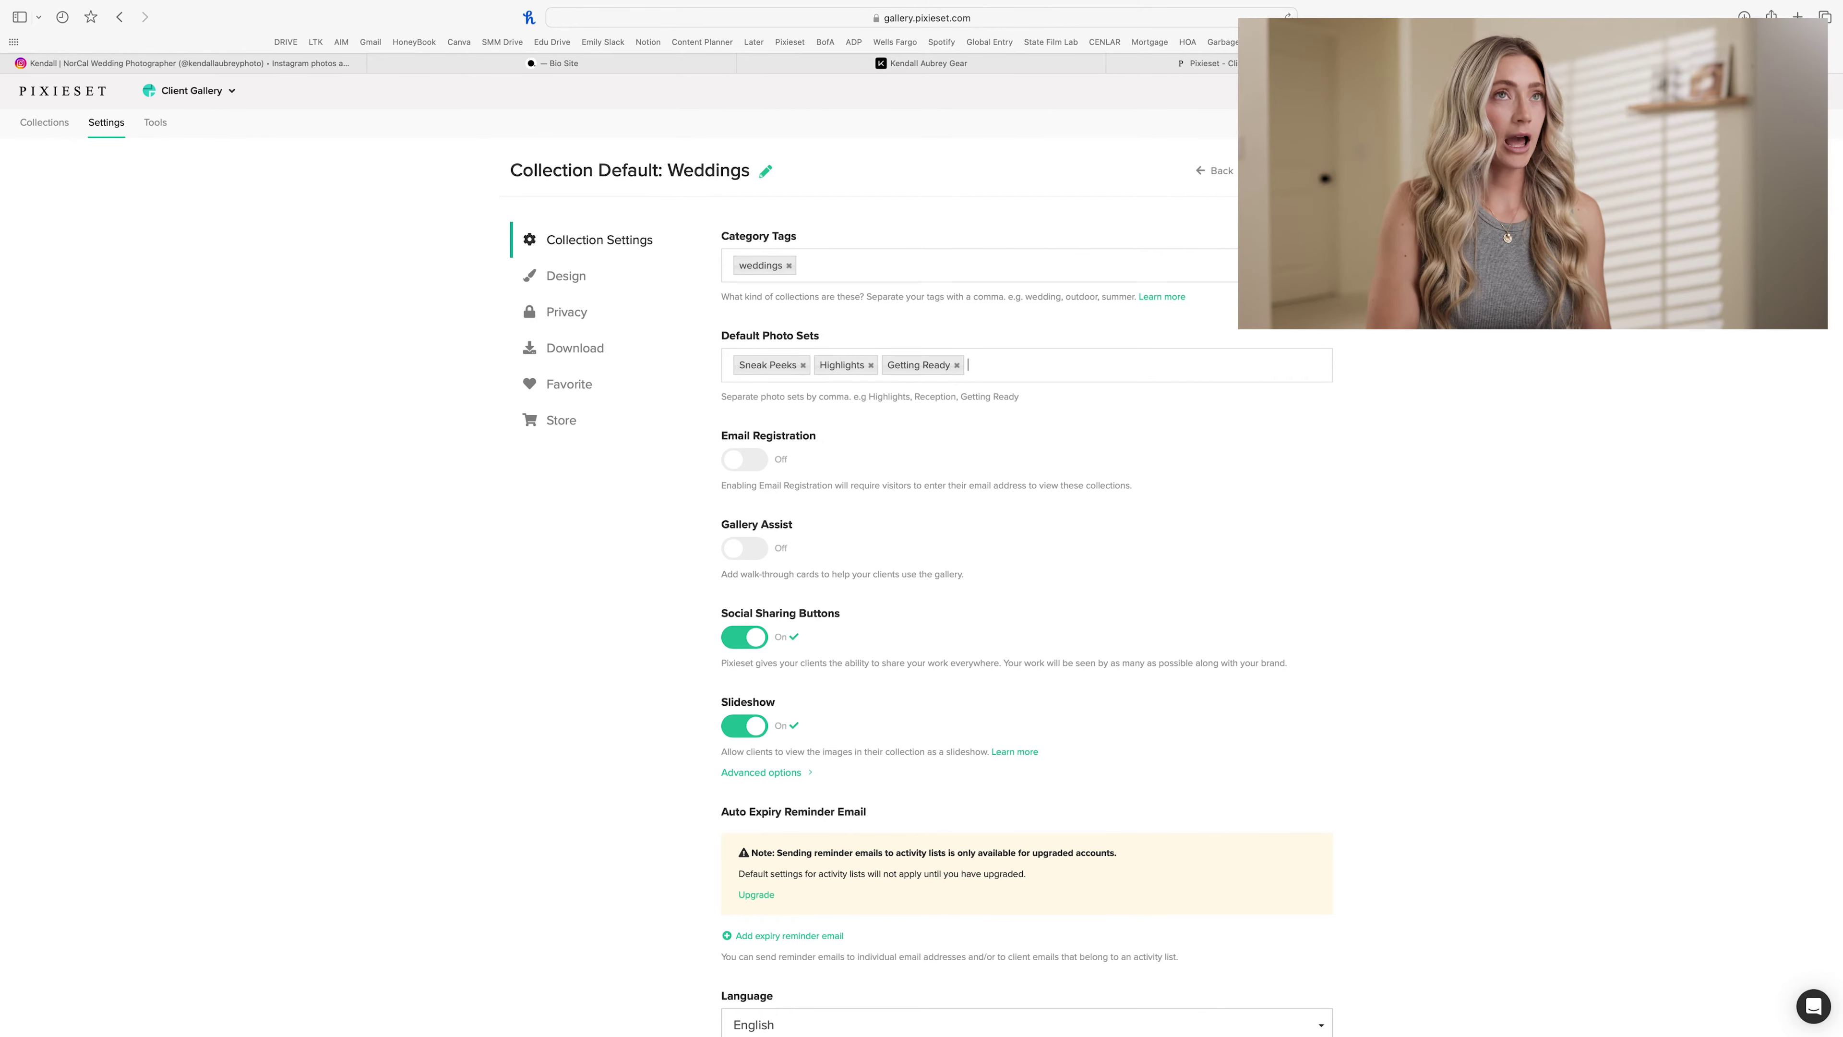
type("First Look")
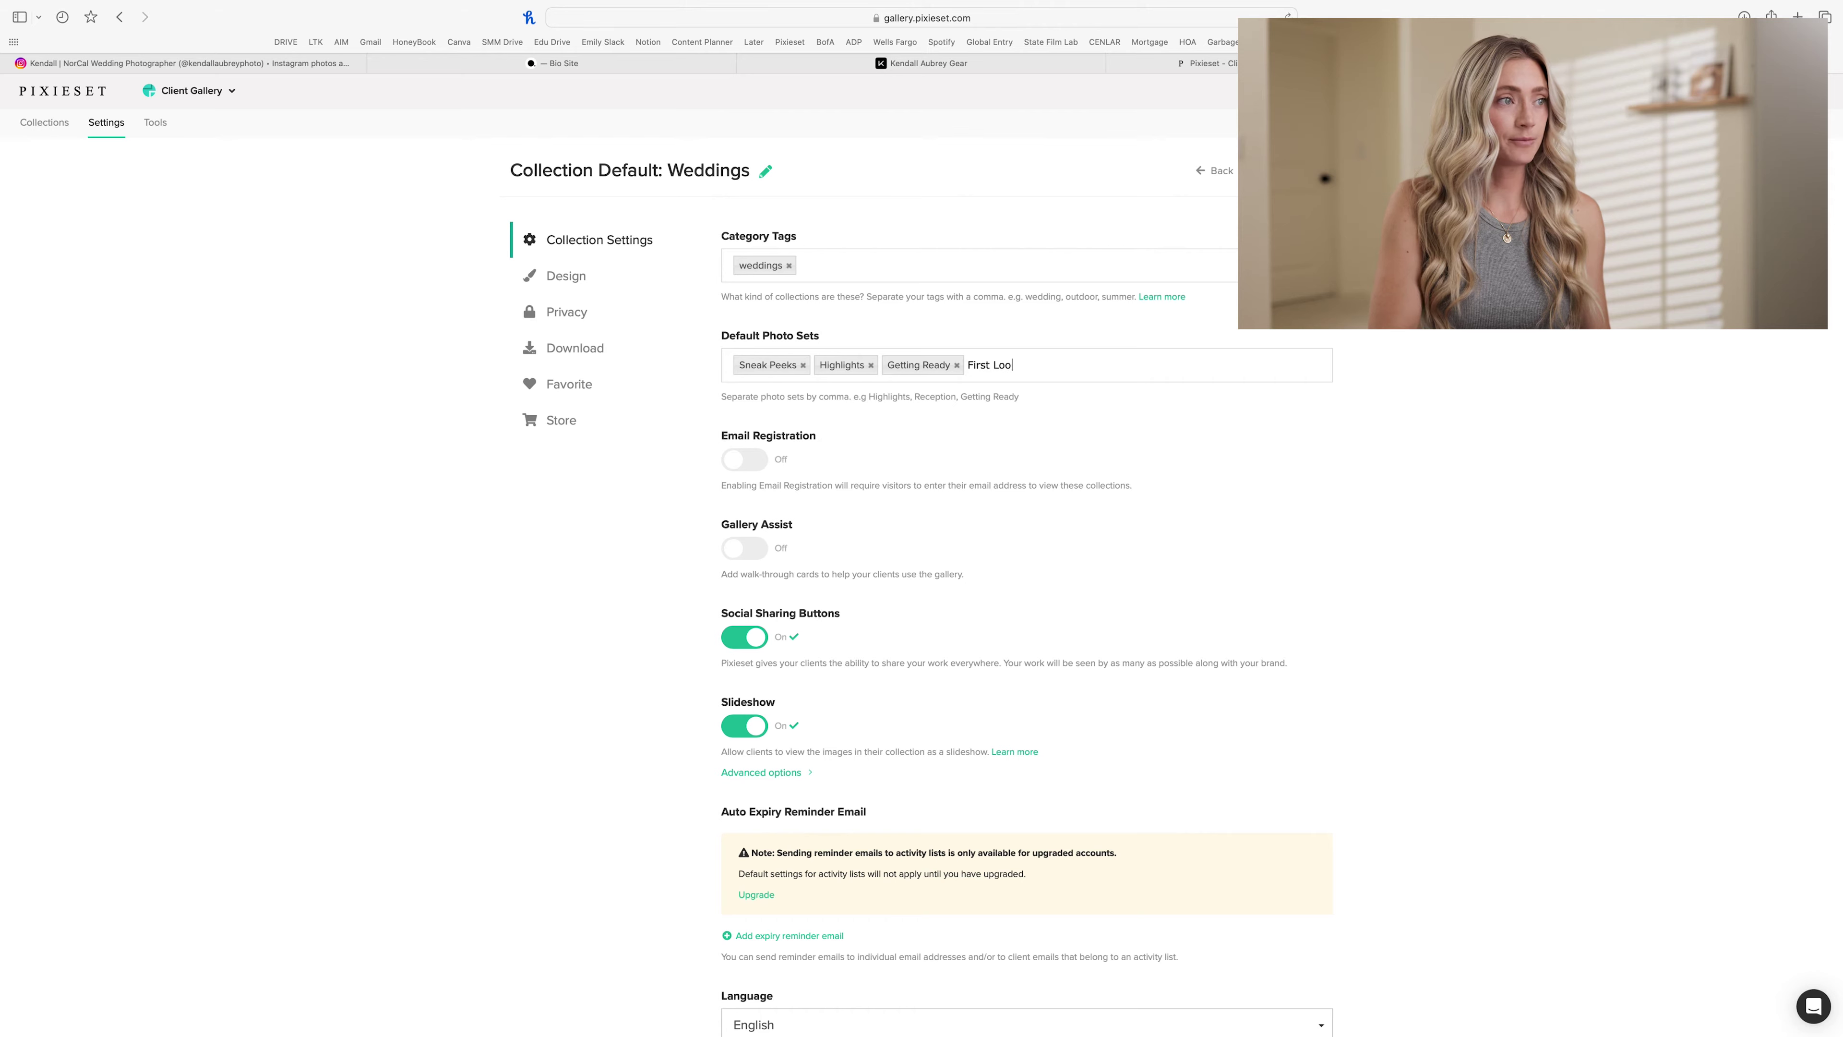
key("Return")
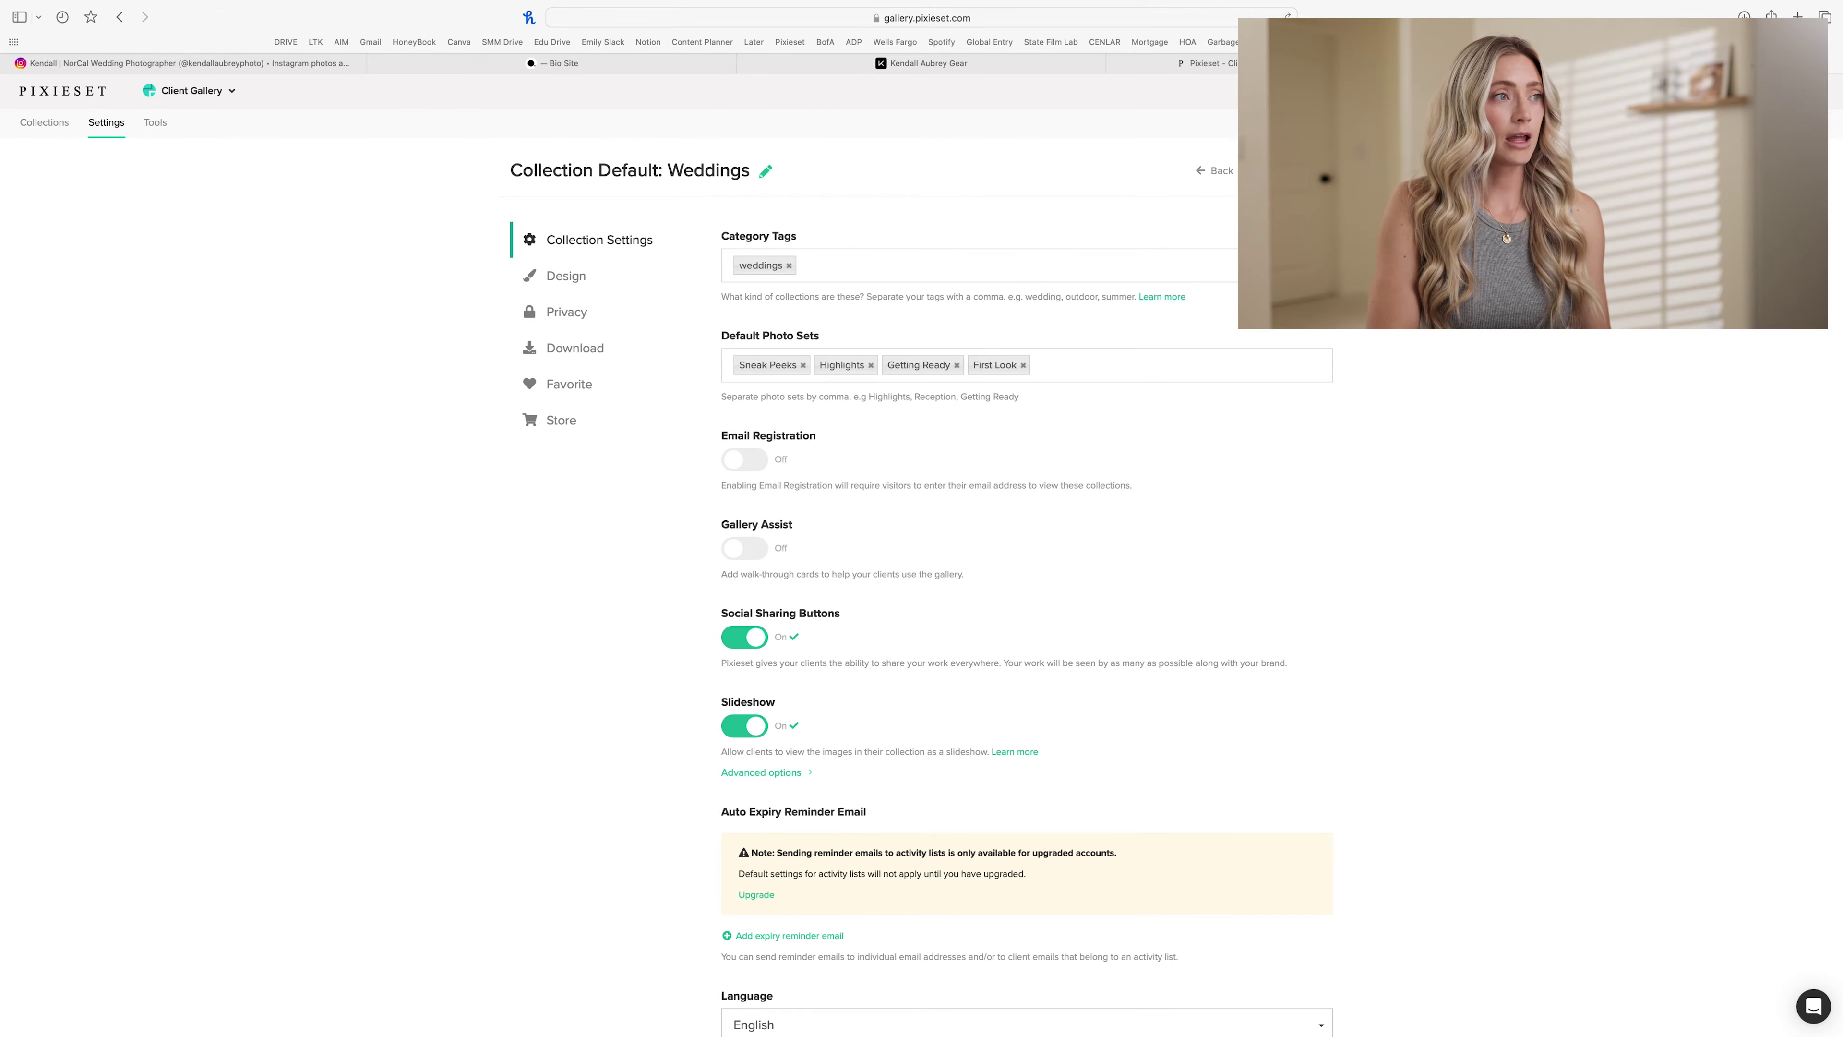
type("W")
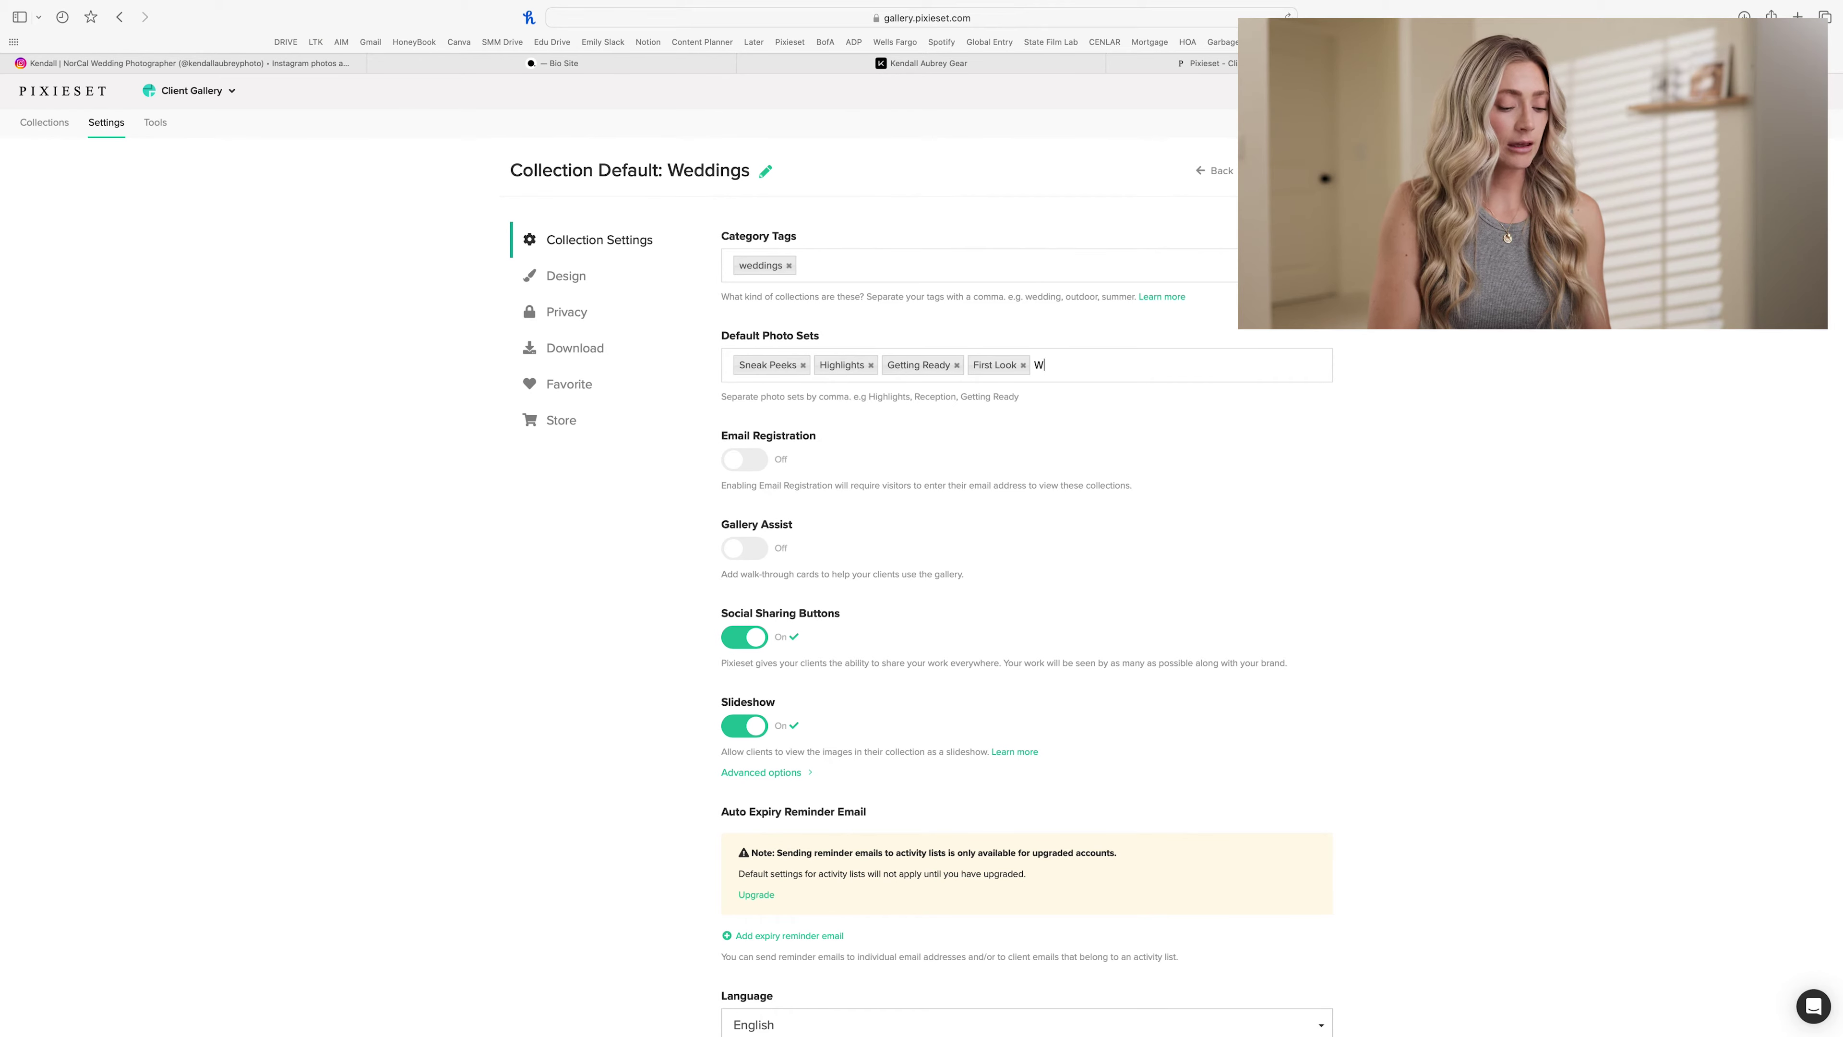
type("edding Party")
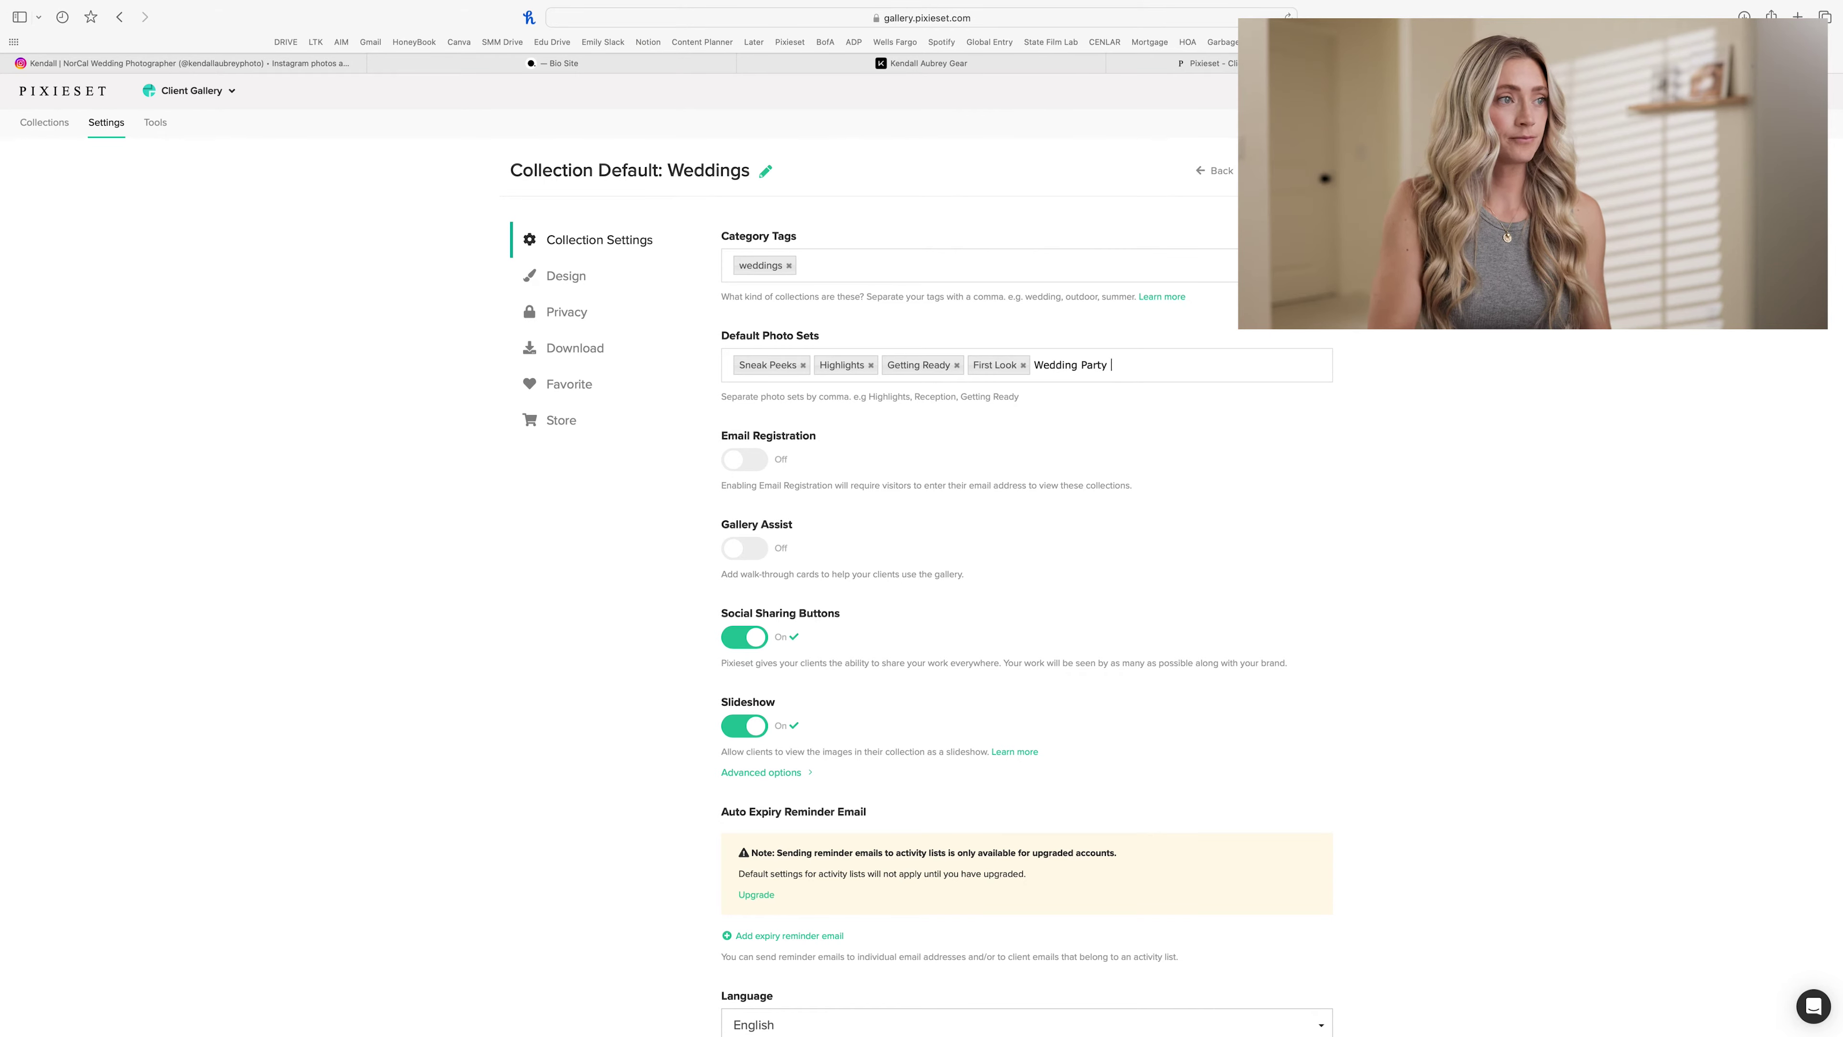
key("Return")
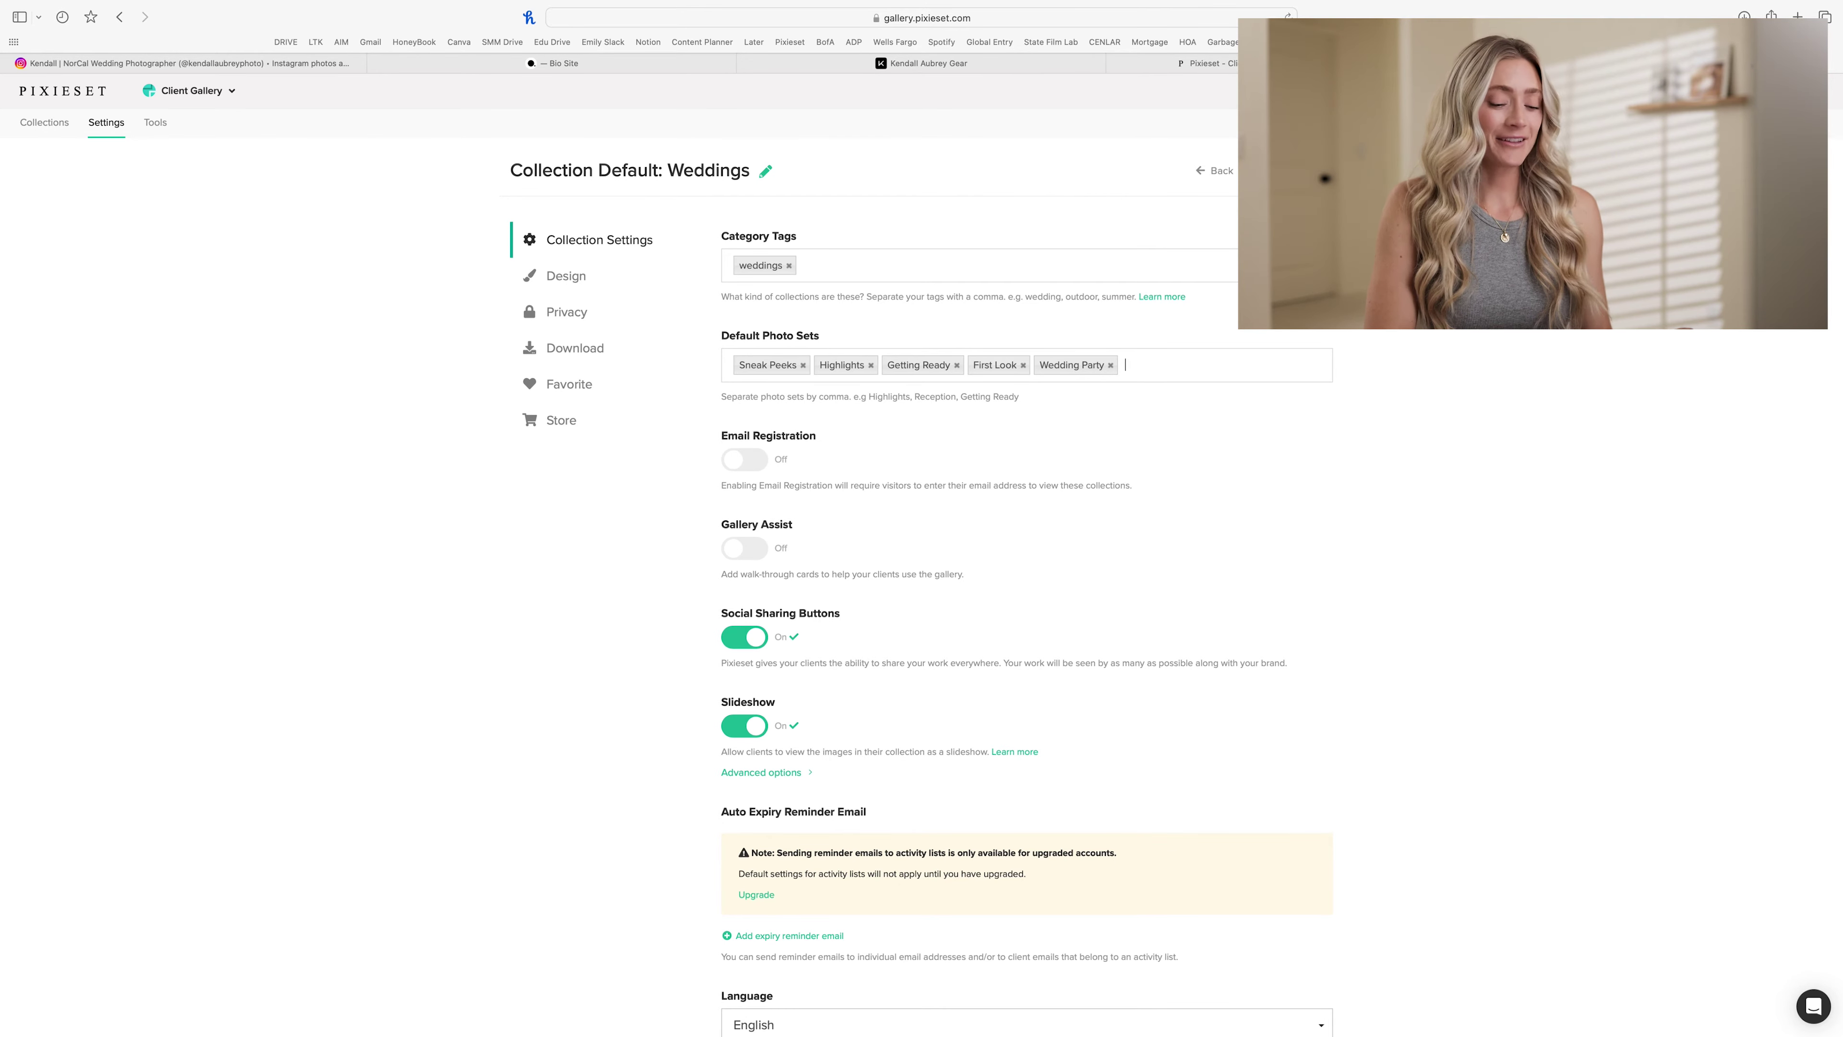
type("Ceremony")
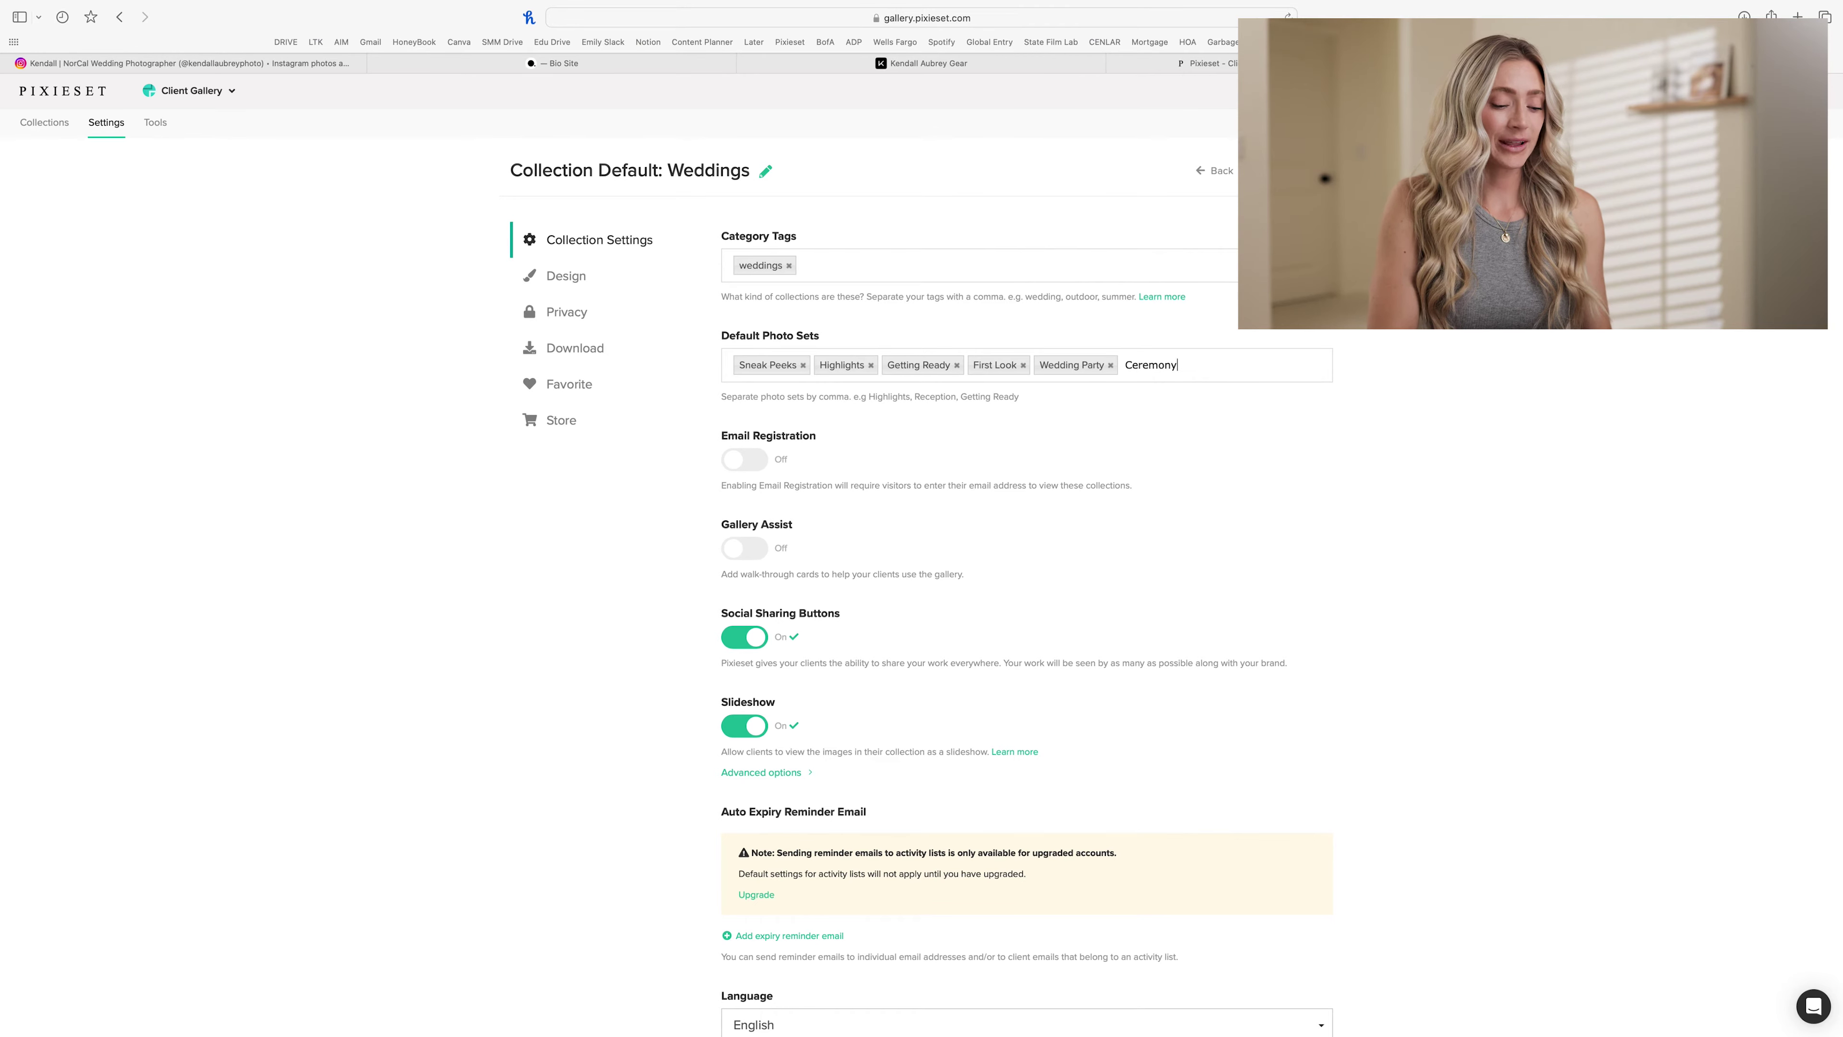
type(",")
type("Family")
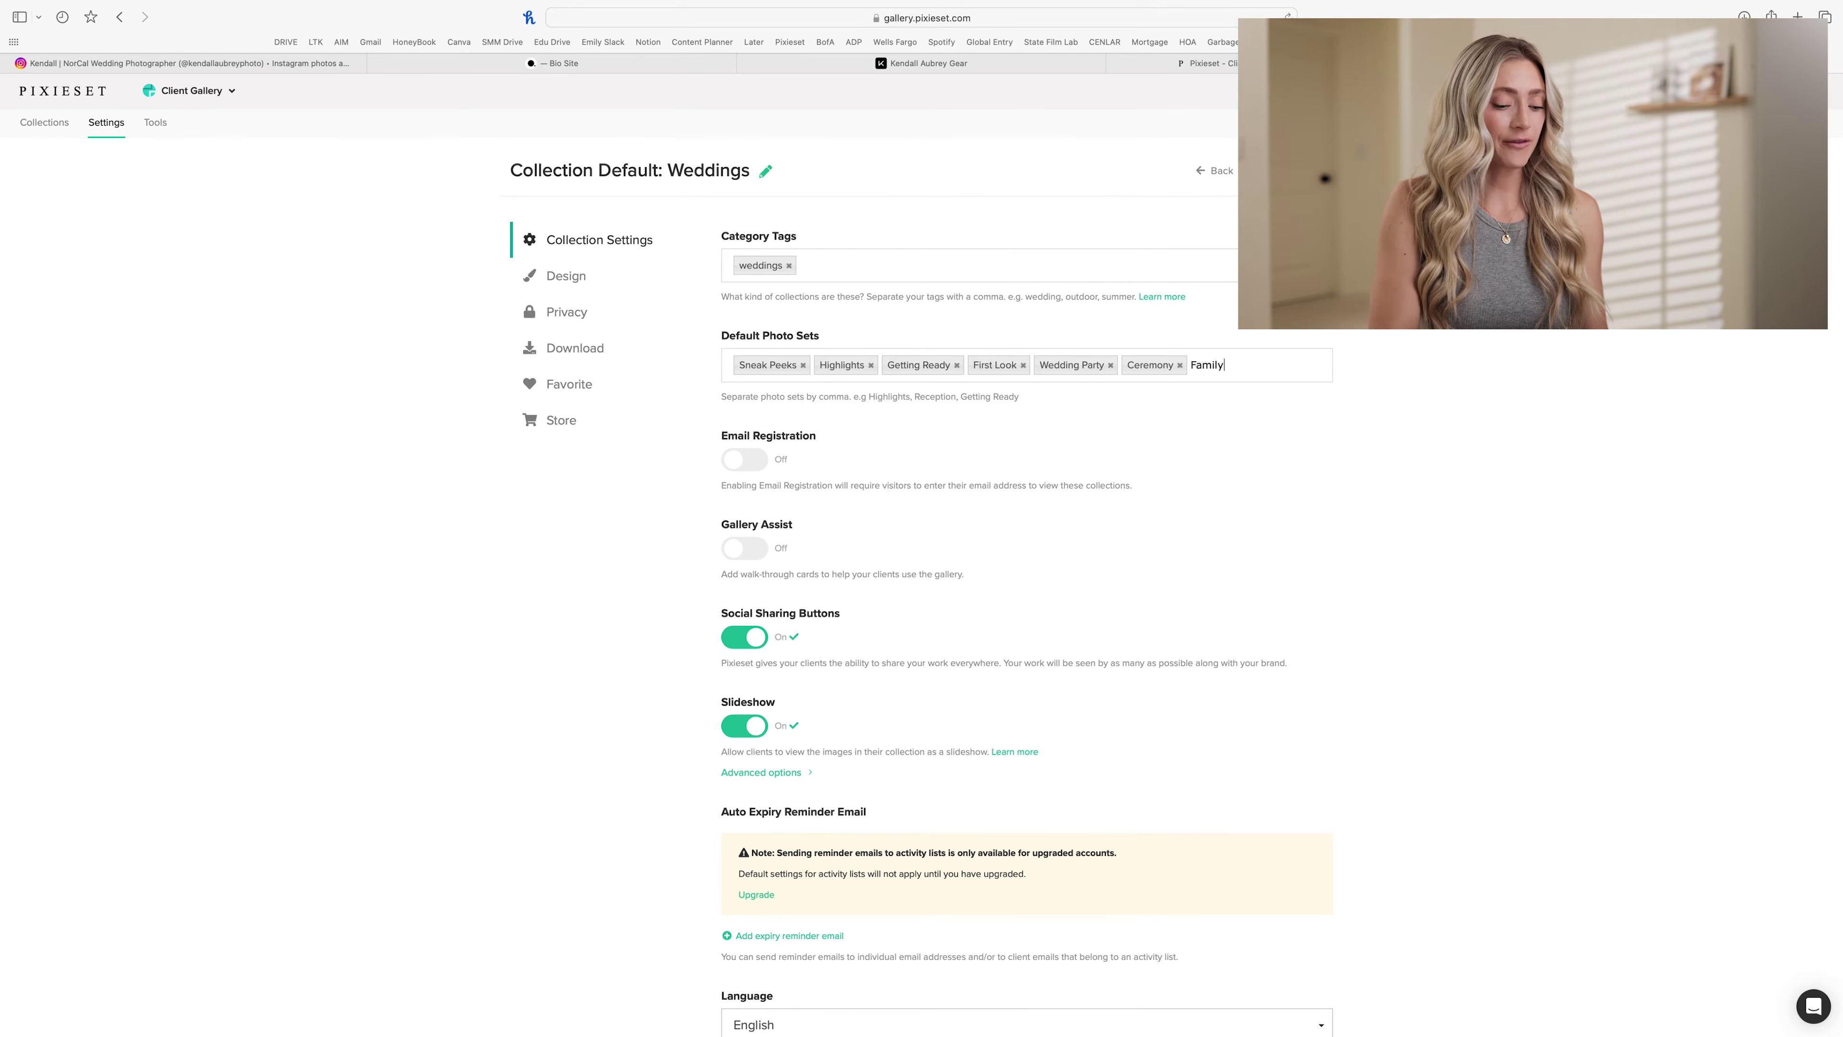
type(",P")
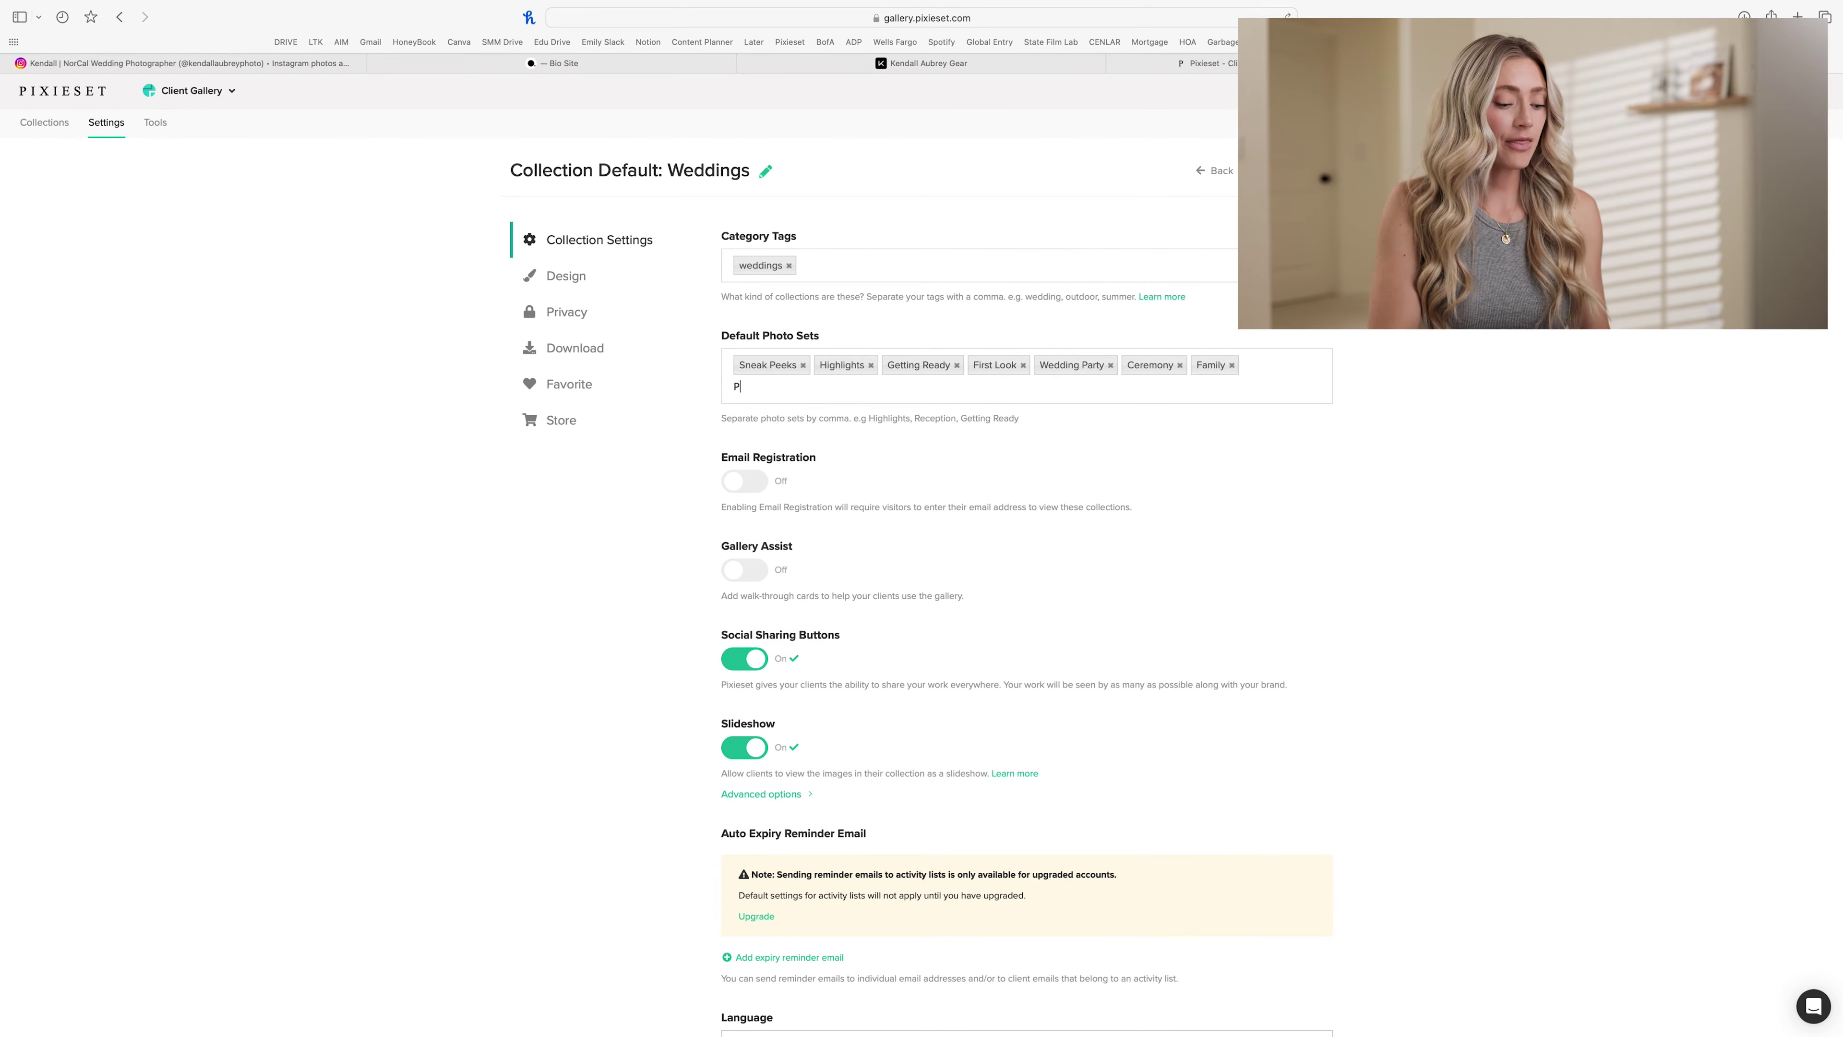
type("ortr")
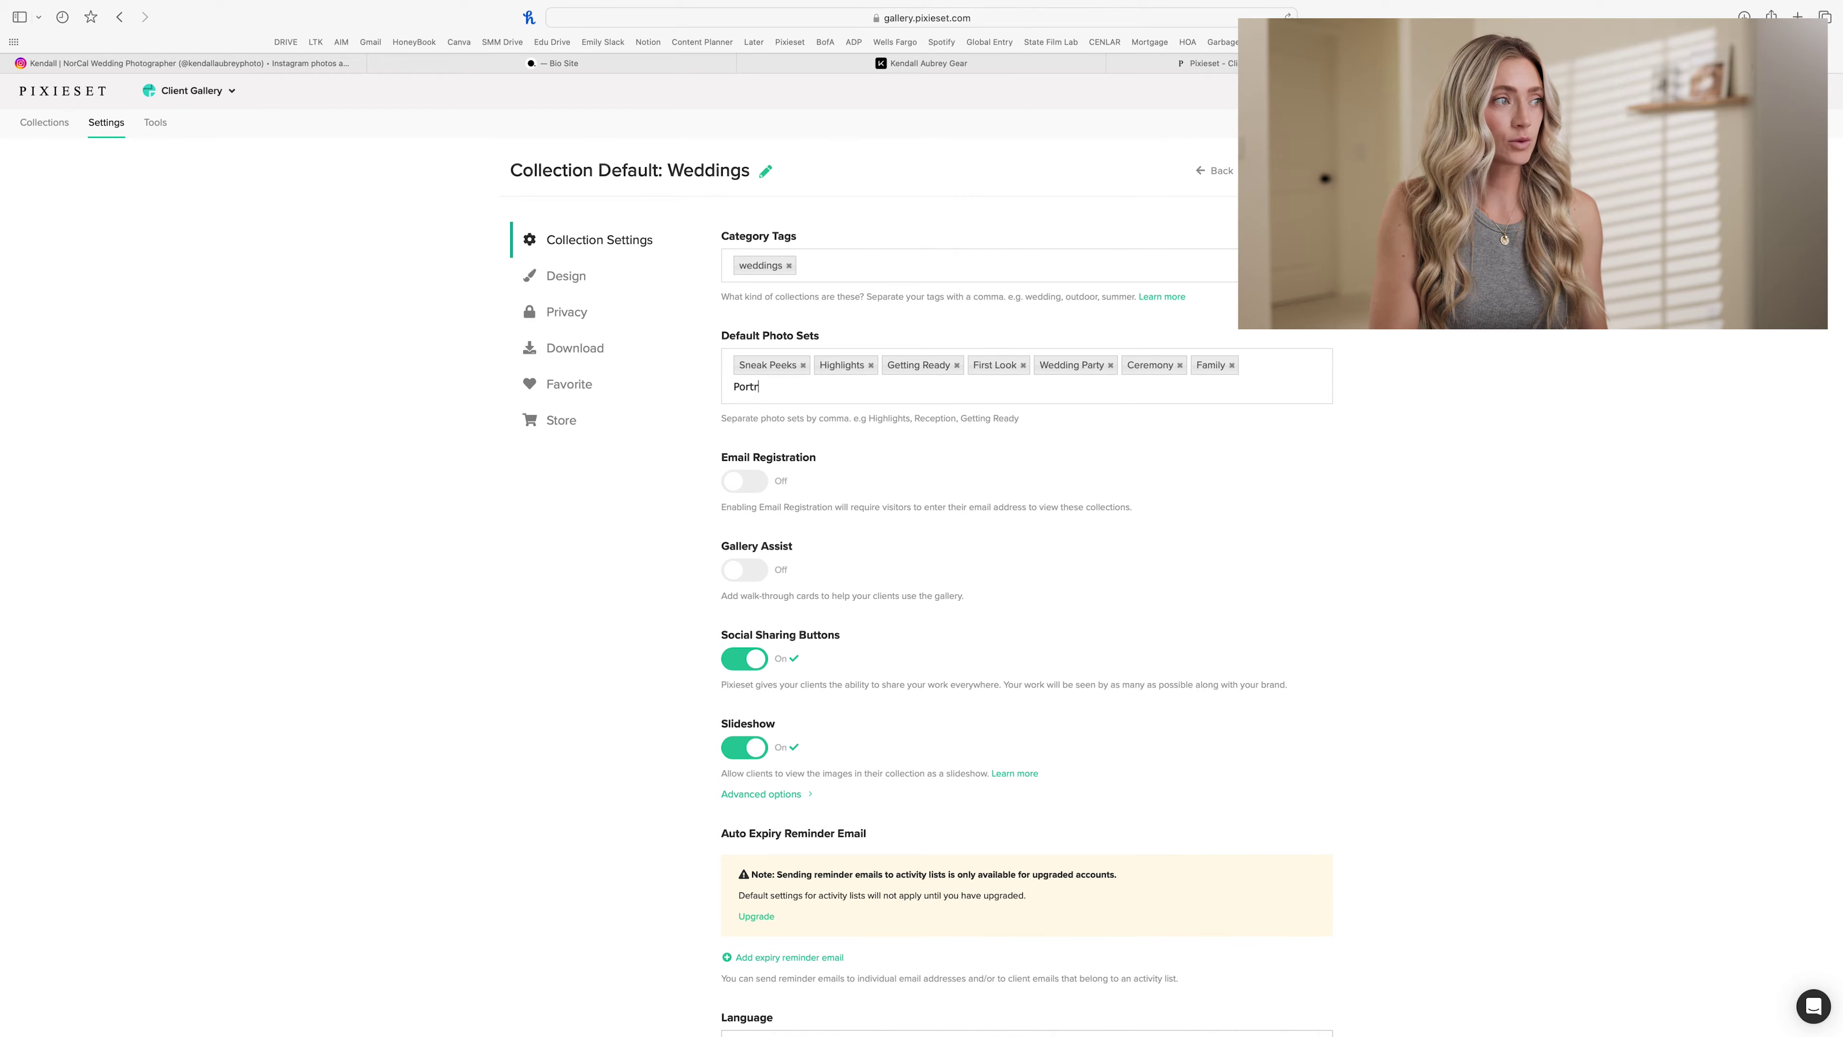
type("aits,")
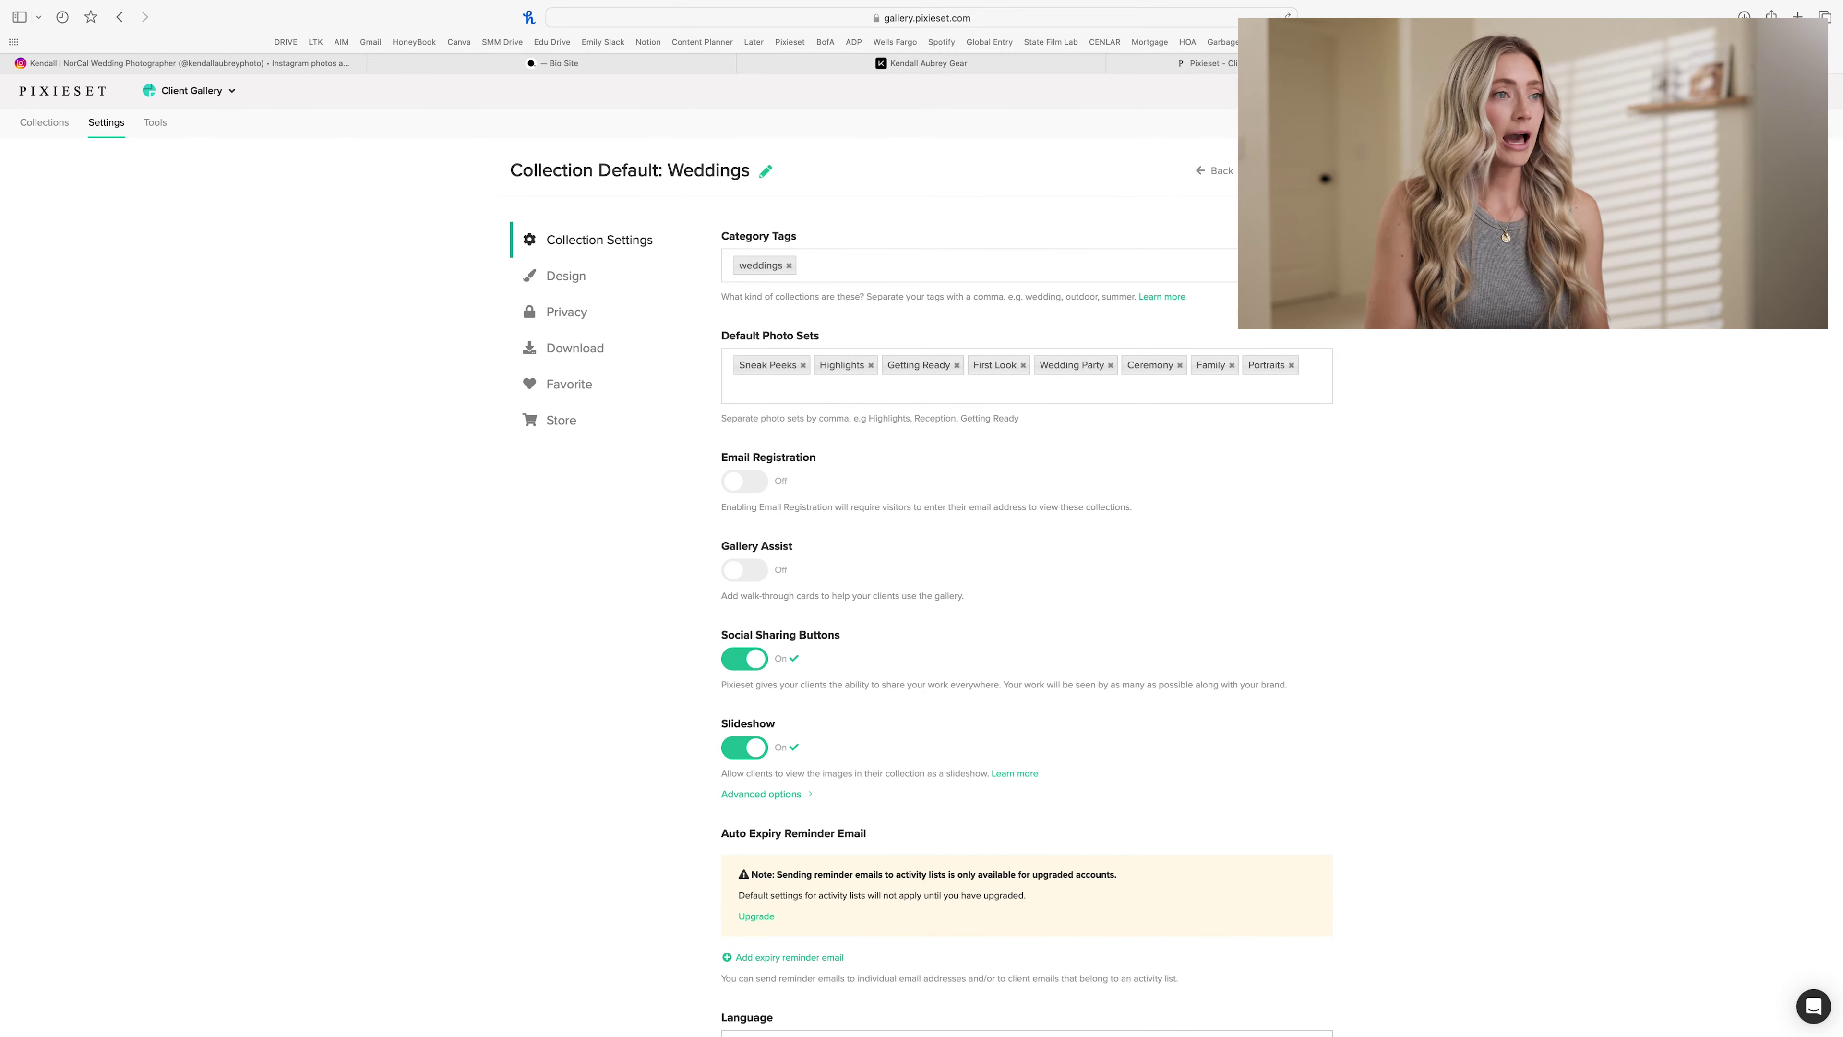
type("Co")
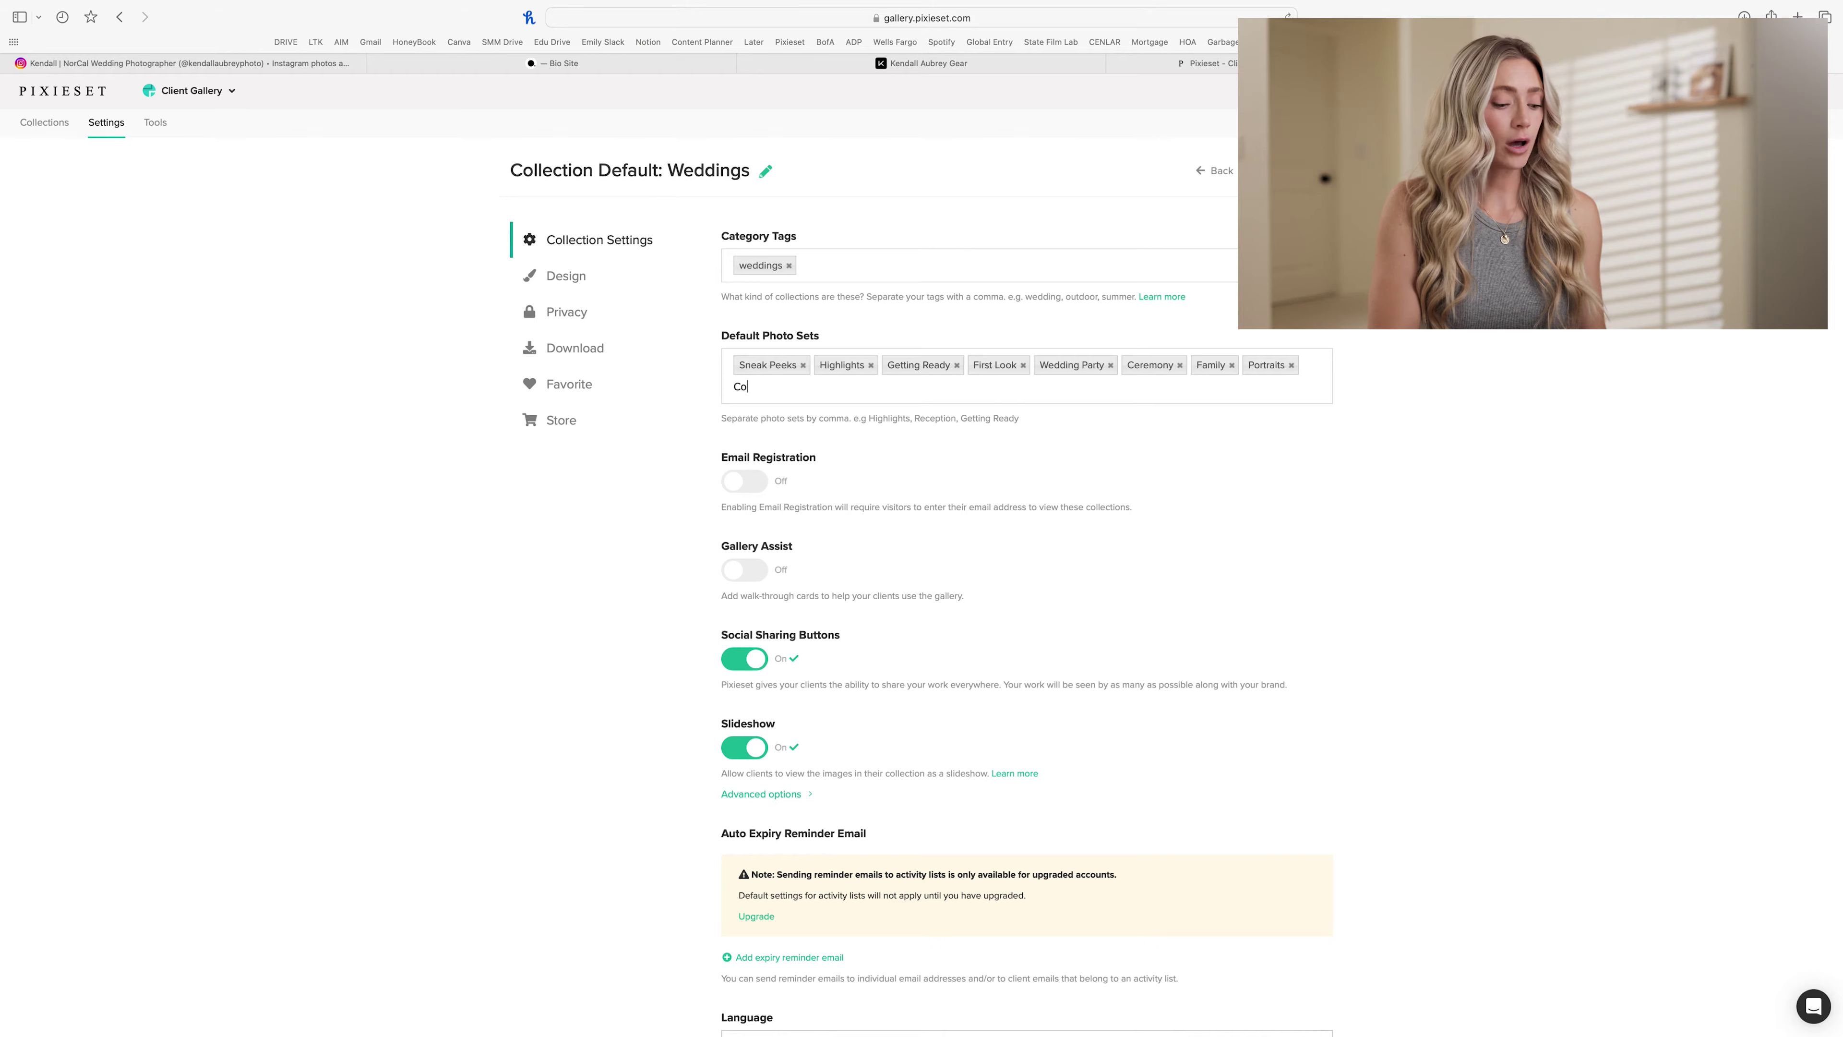
type("cktail Hour,")
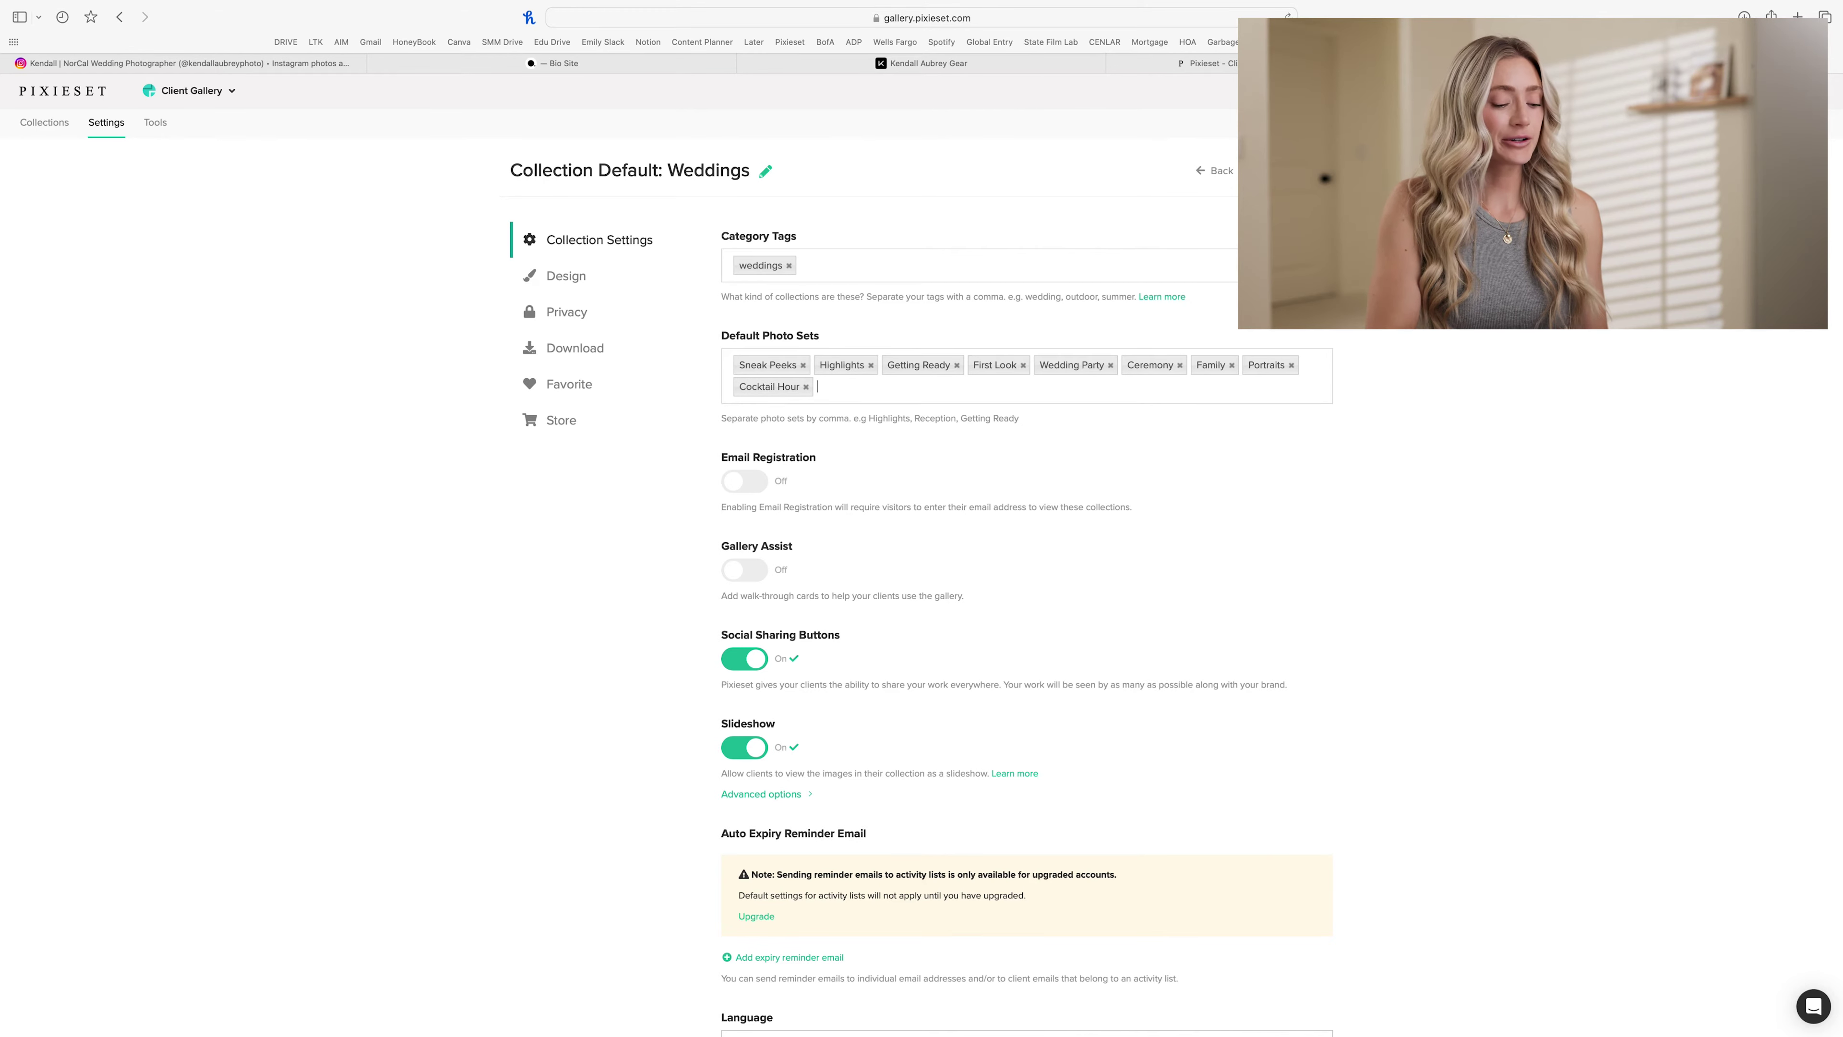
type("Decor,")
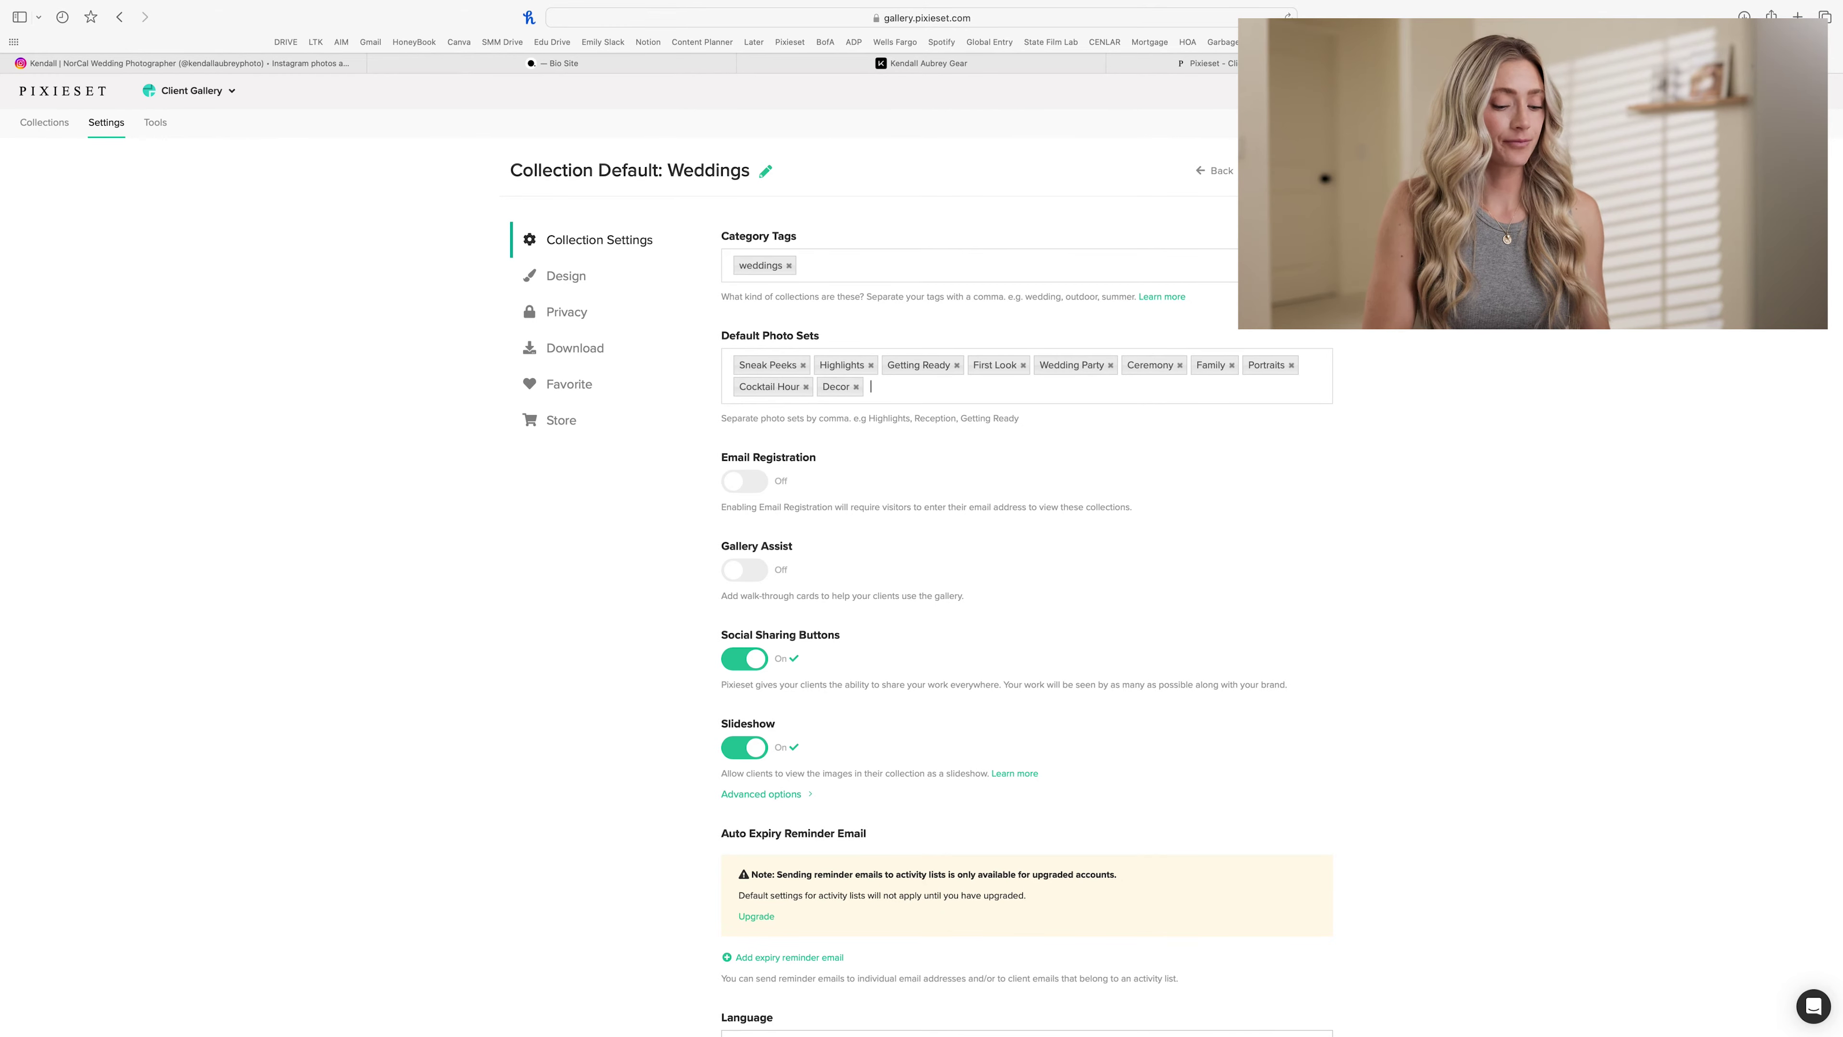
type("Recep")
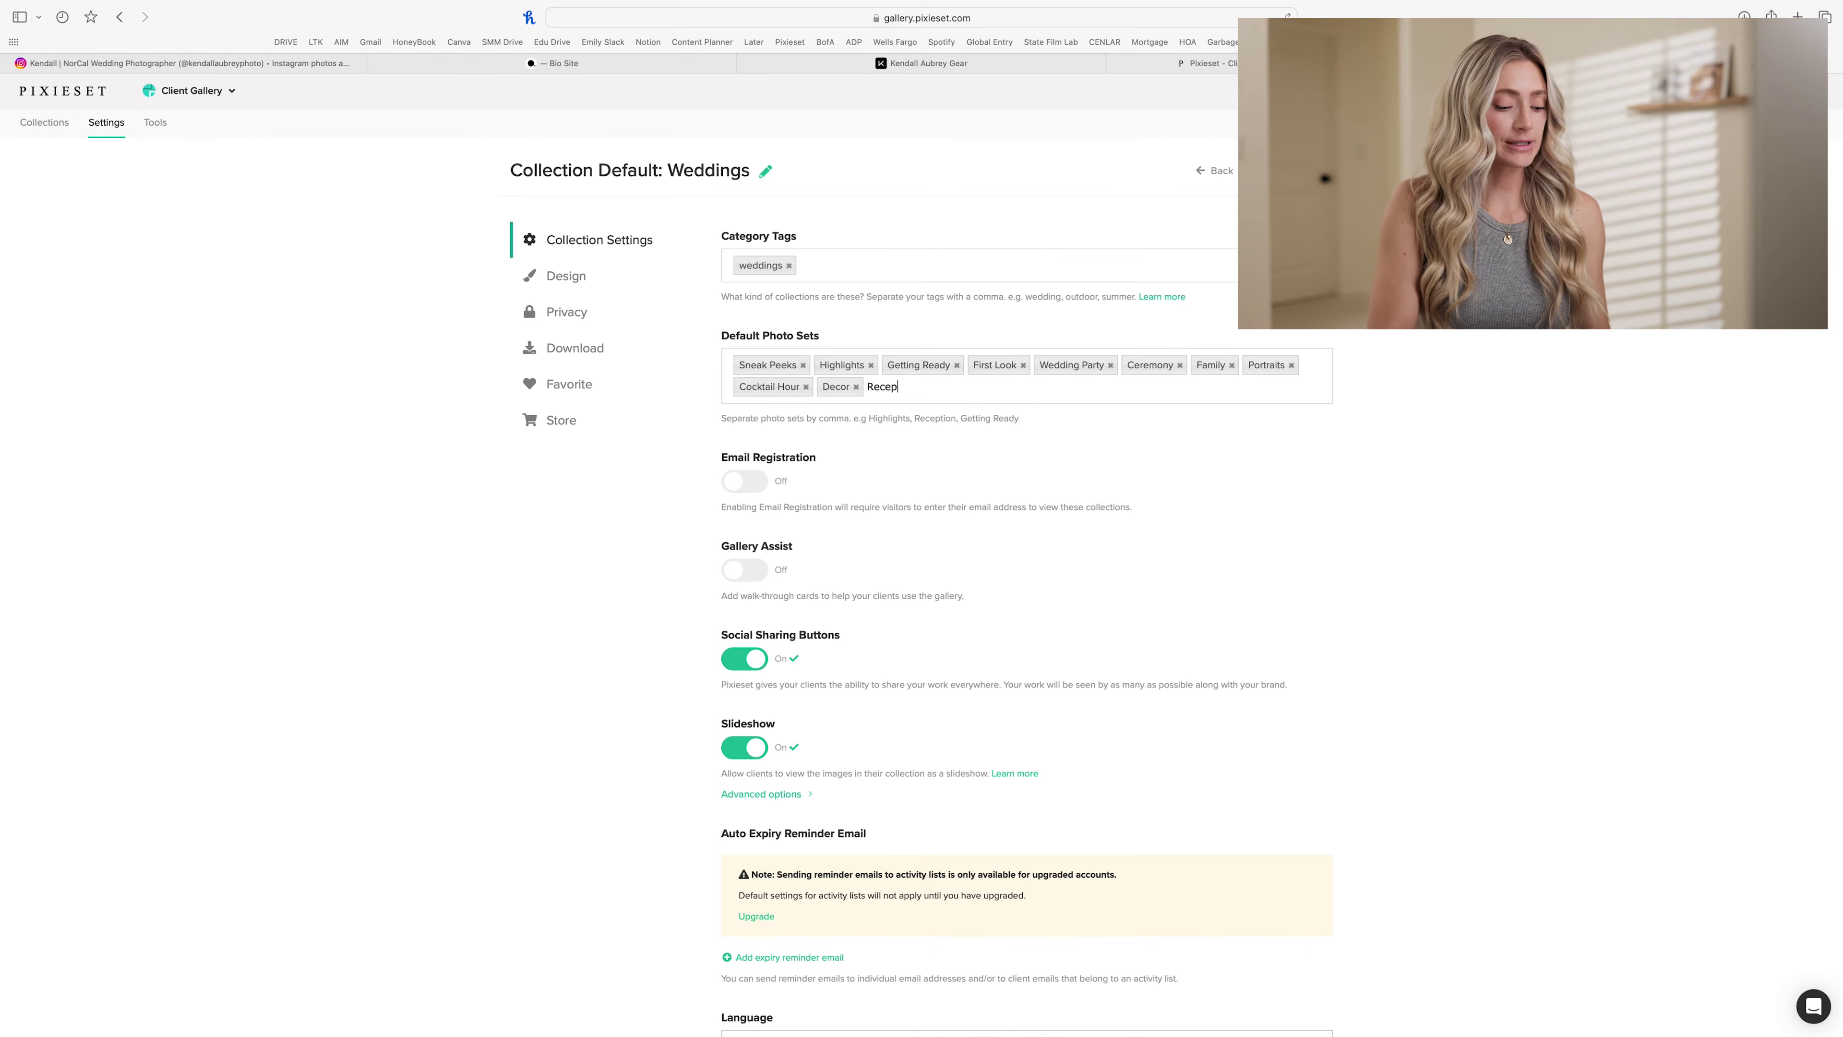
type("tion")
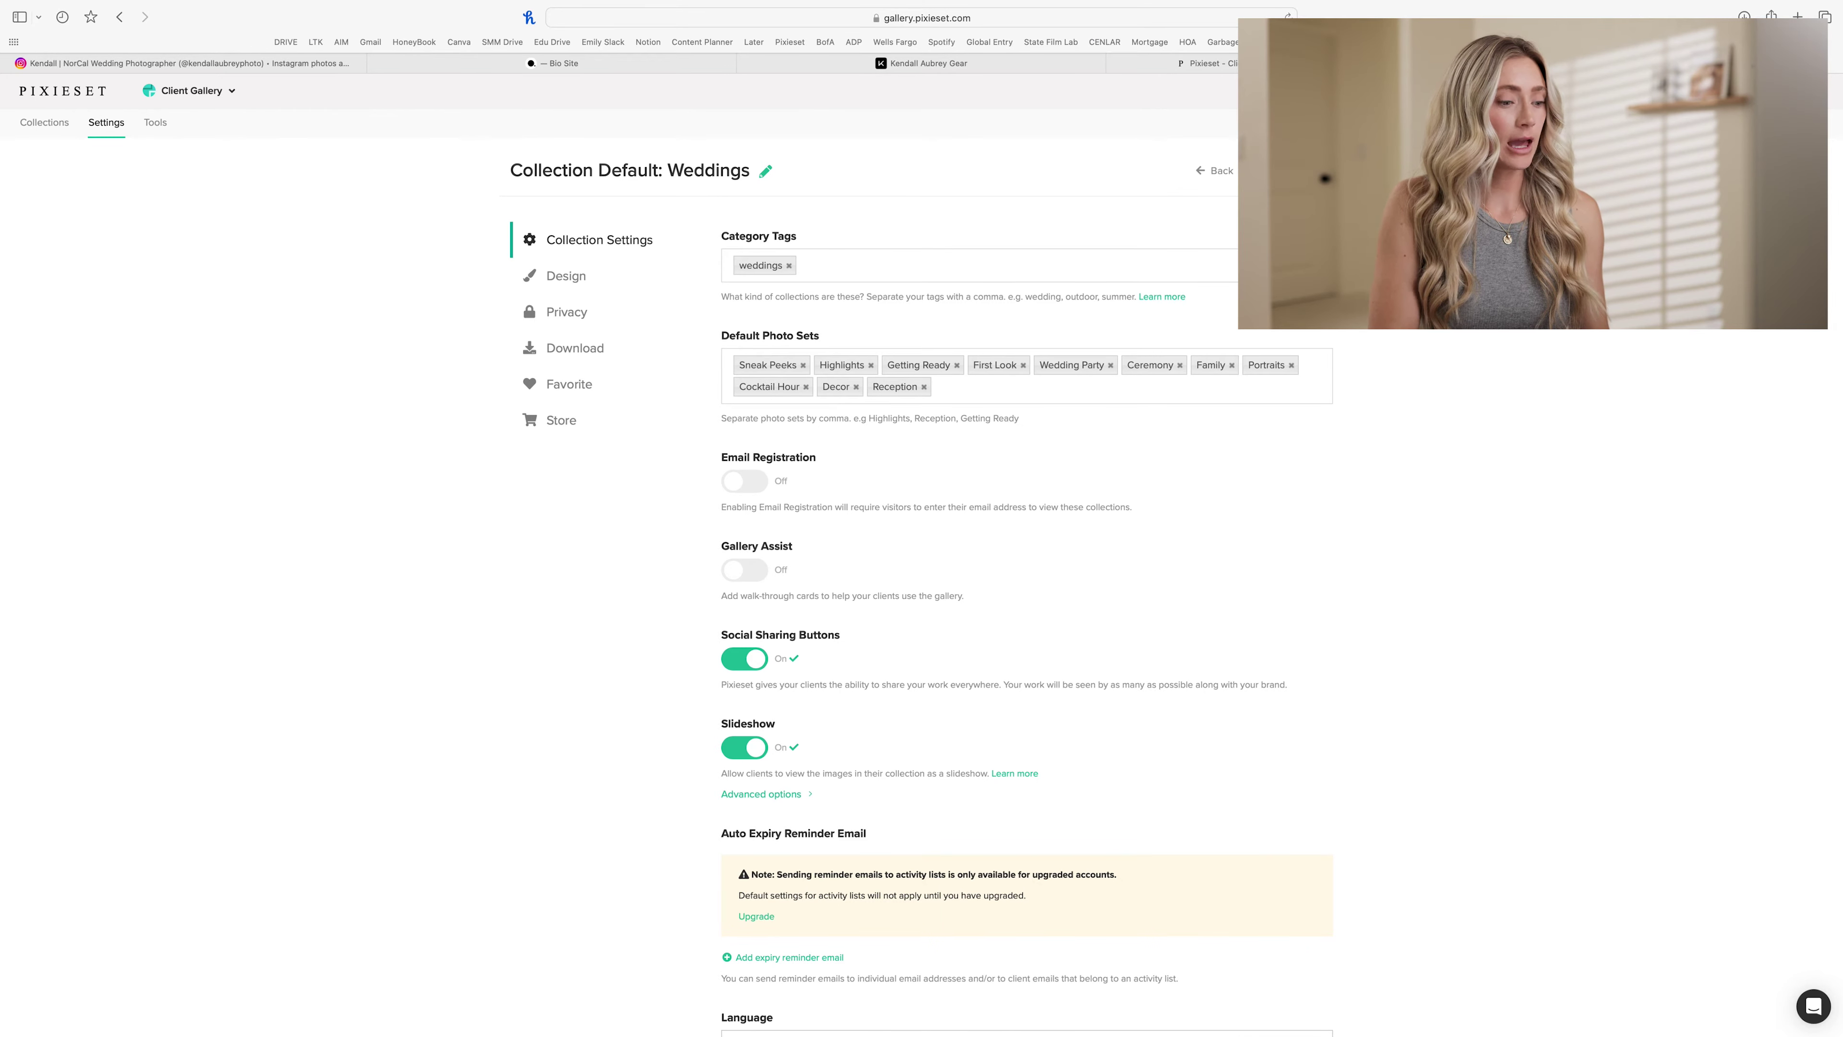
type(",Dances,")
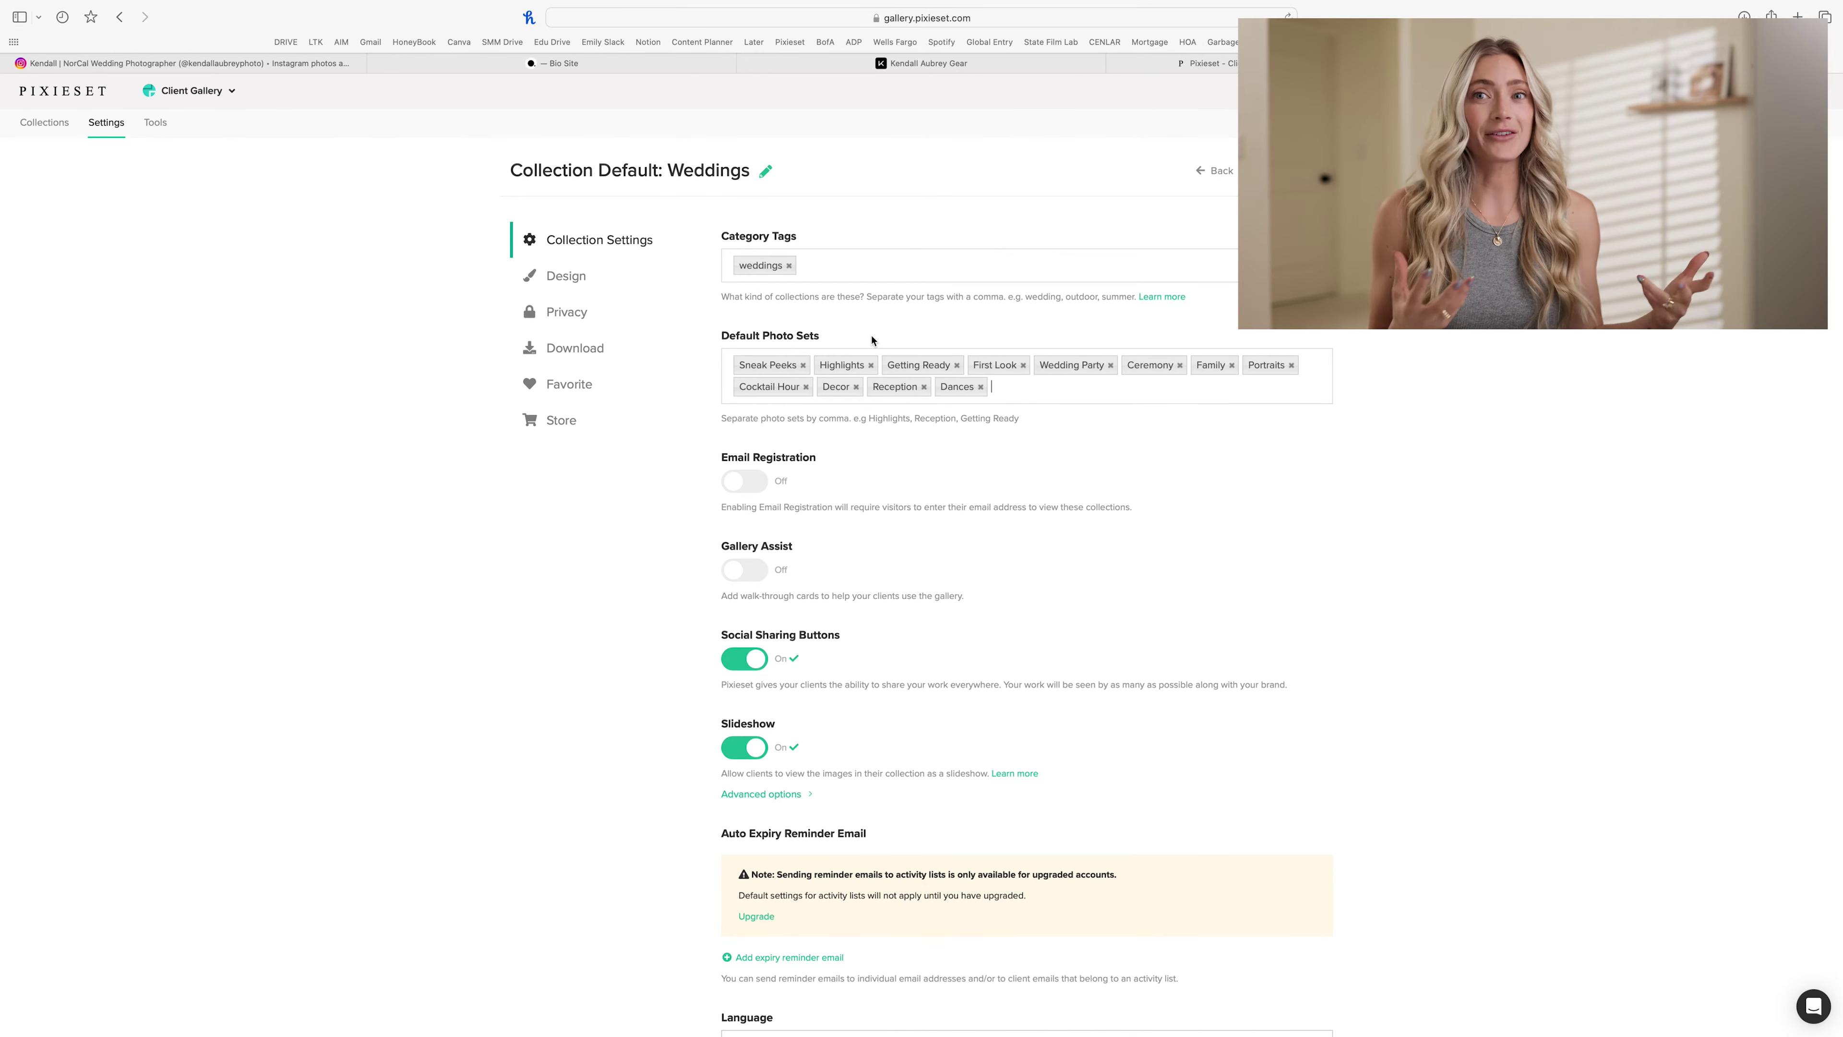
scroll(798, 378, "down", 3)
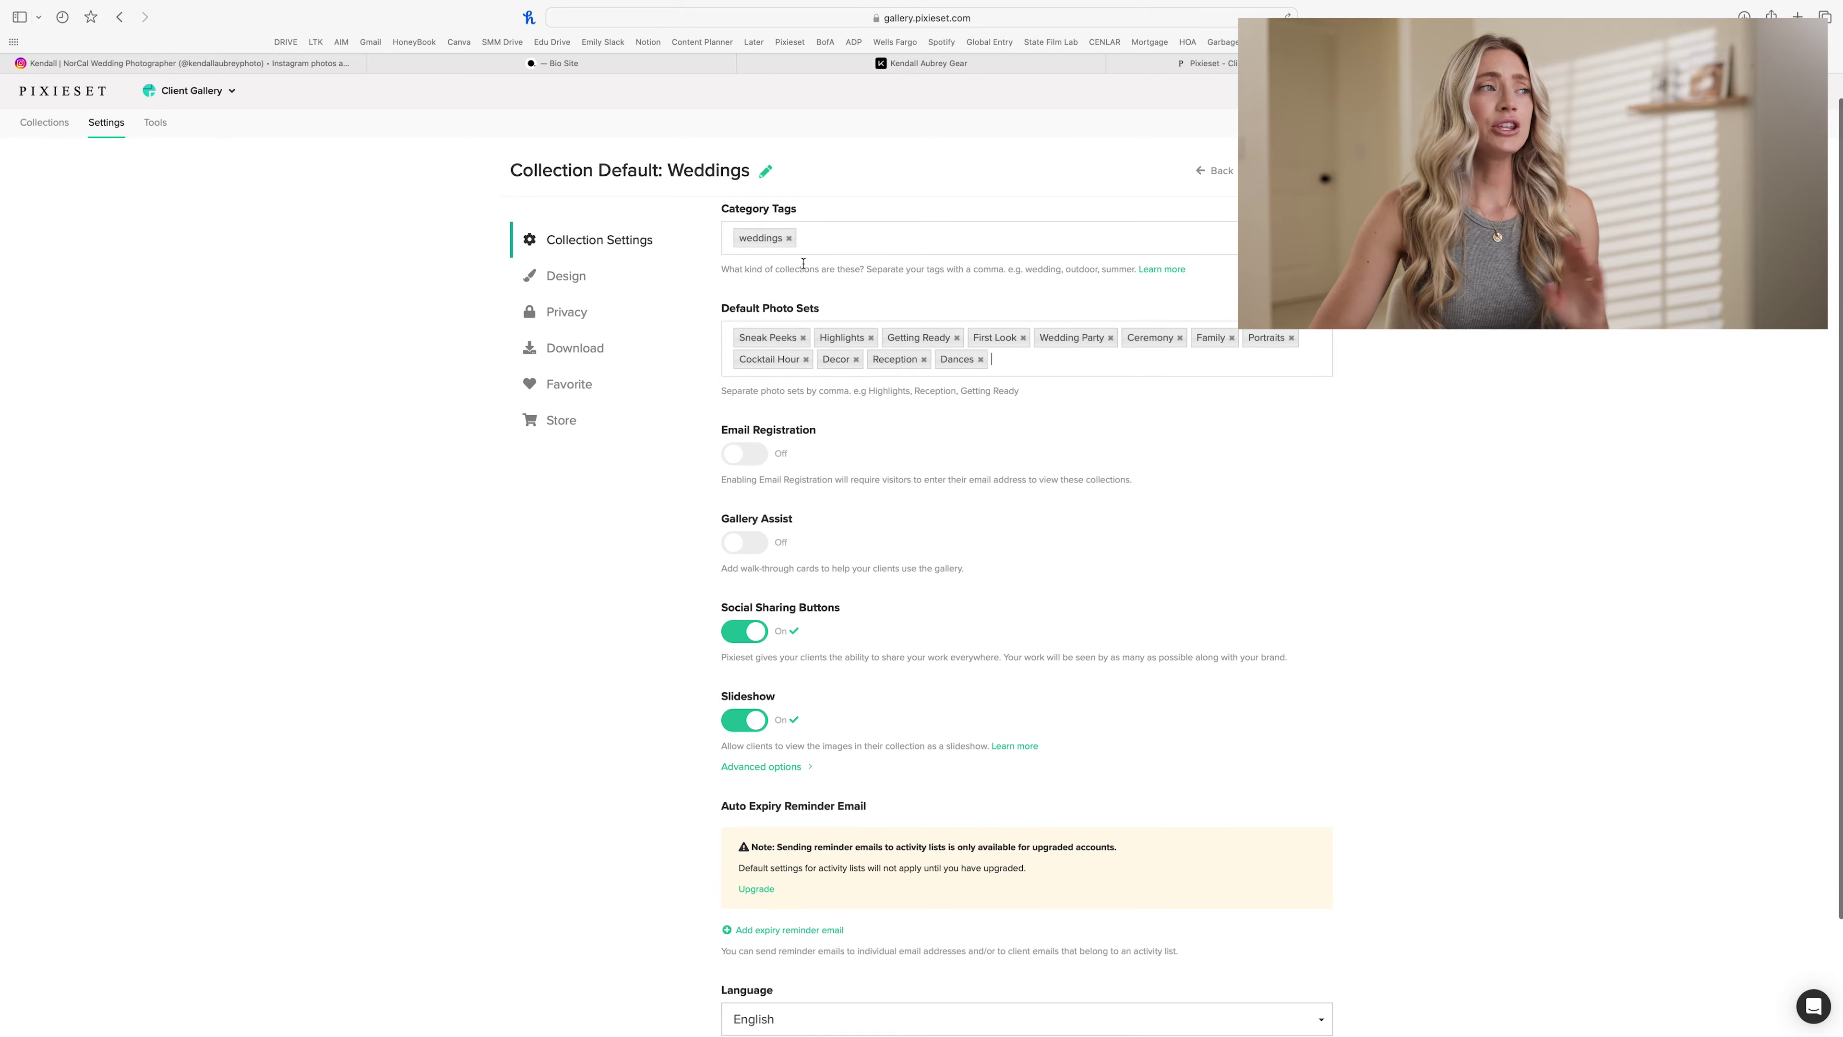
scroll(855, 558, "down", 3)
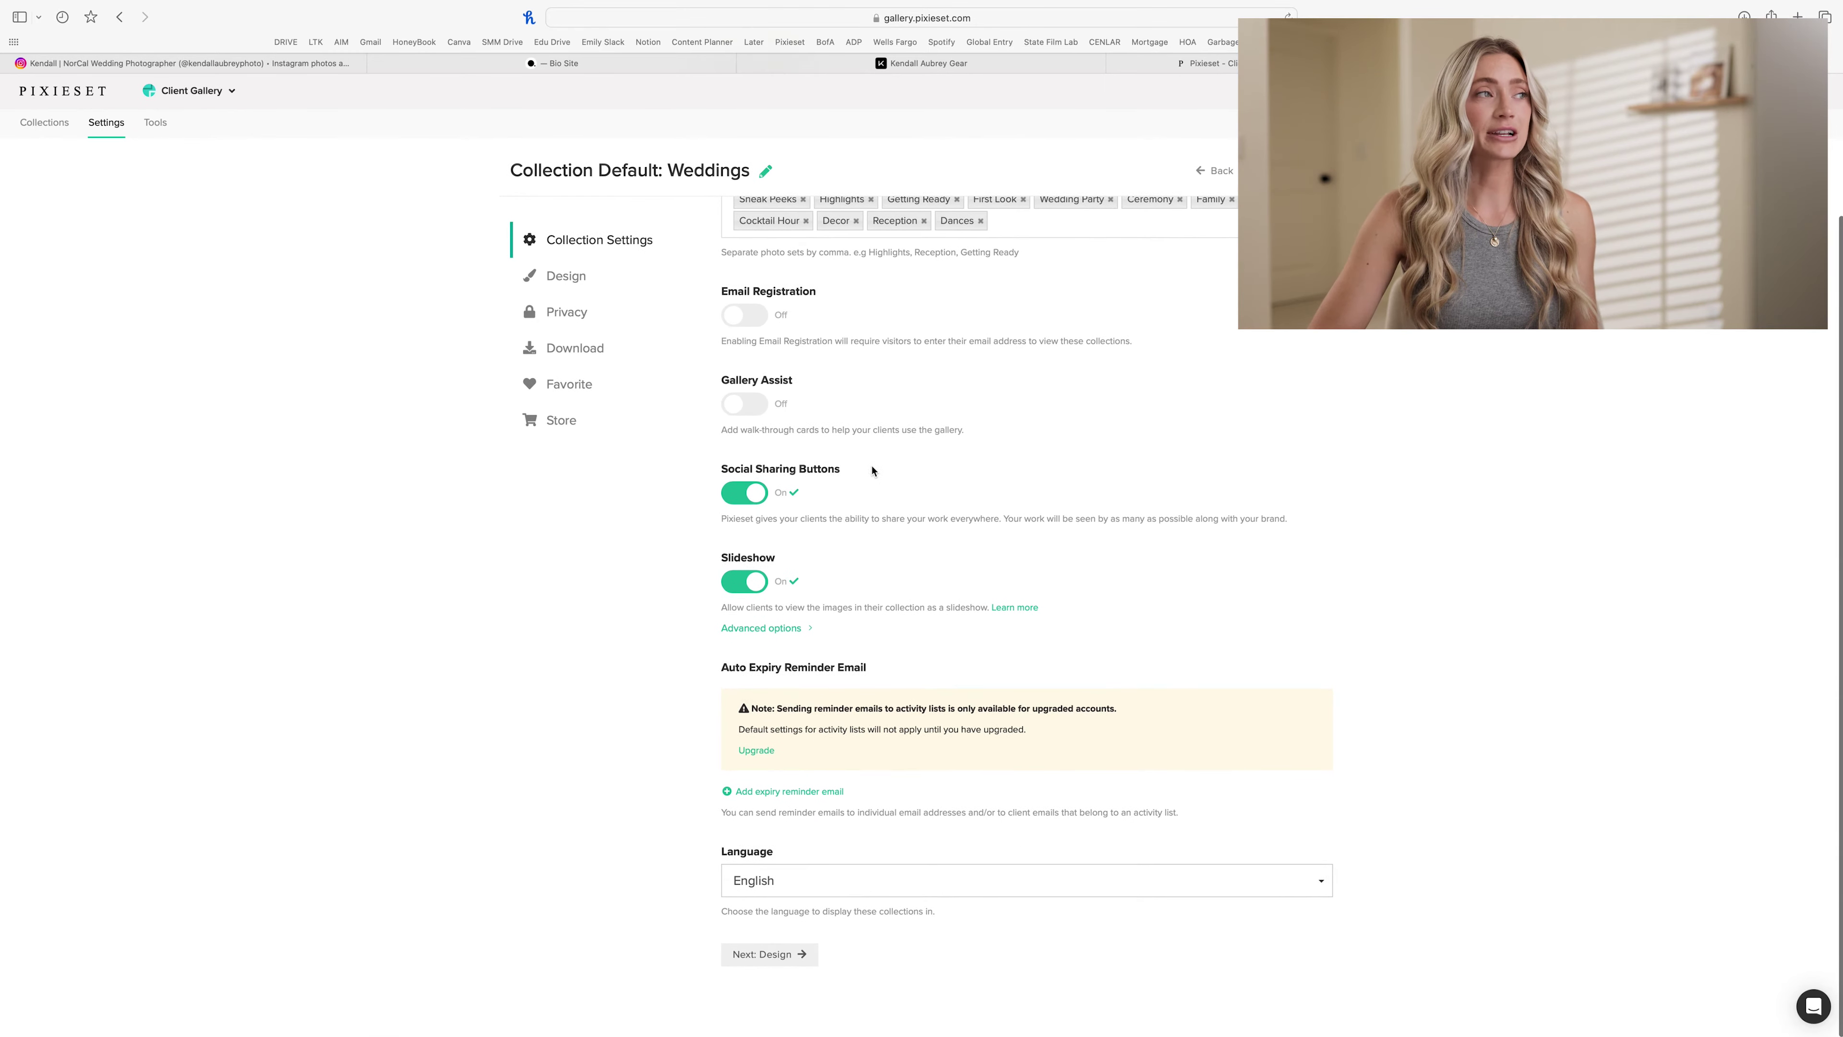
scroll(873, 471, "up", 5)
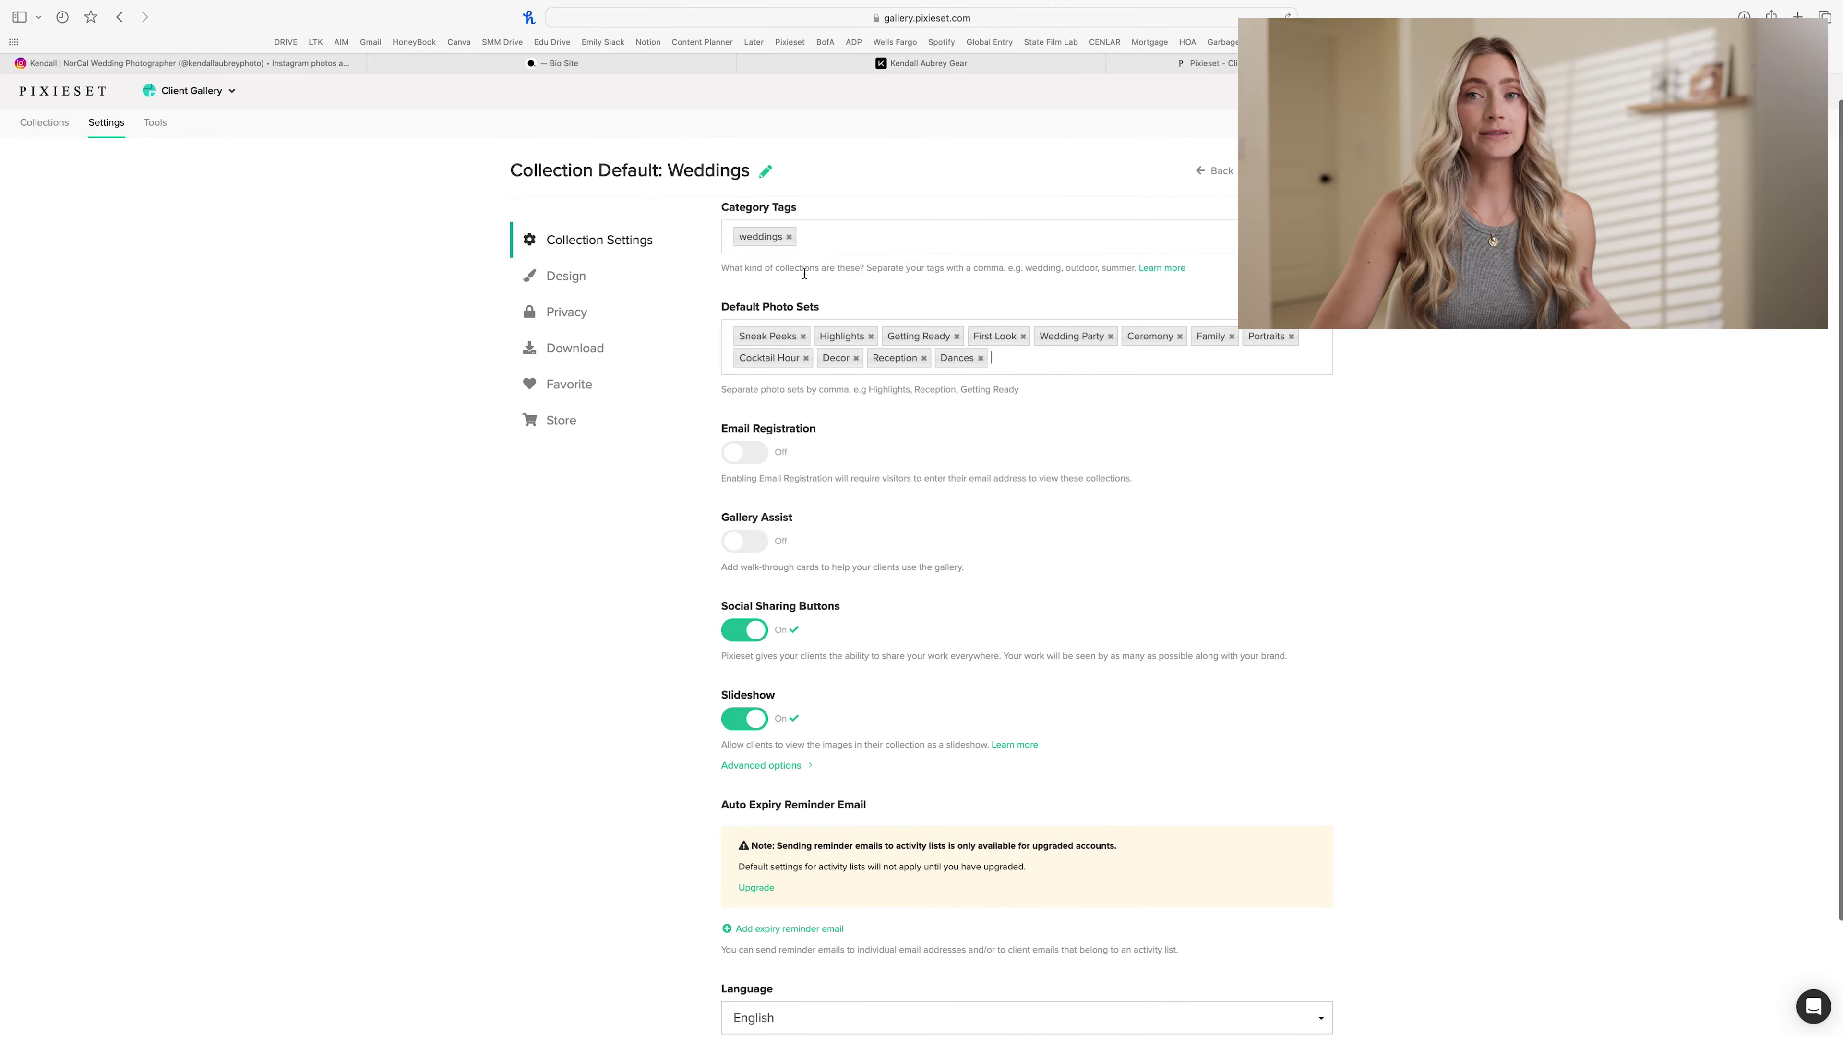
left_click(611, 283)
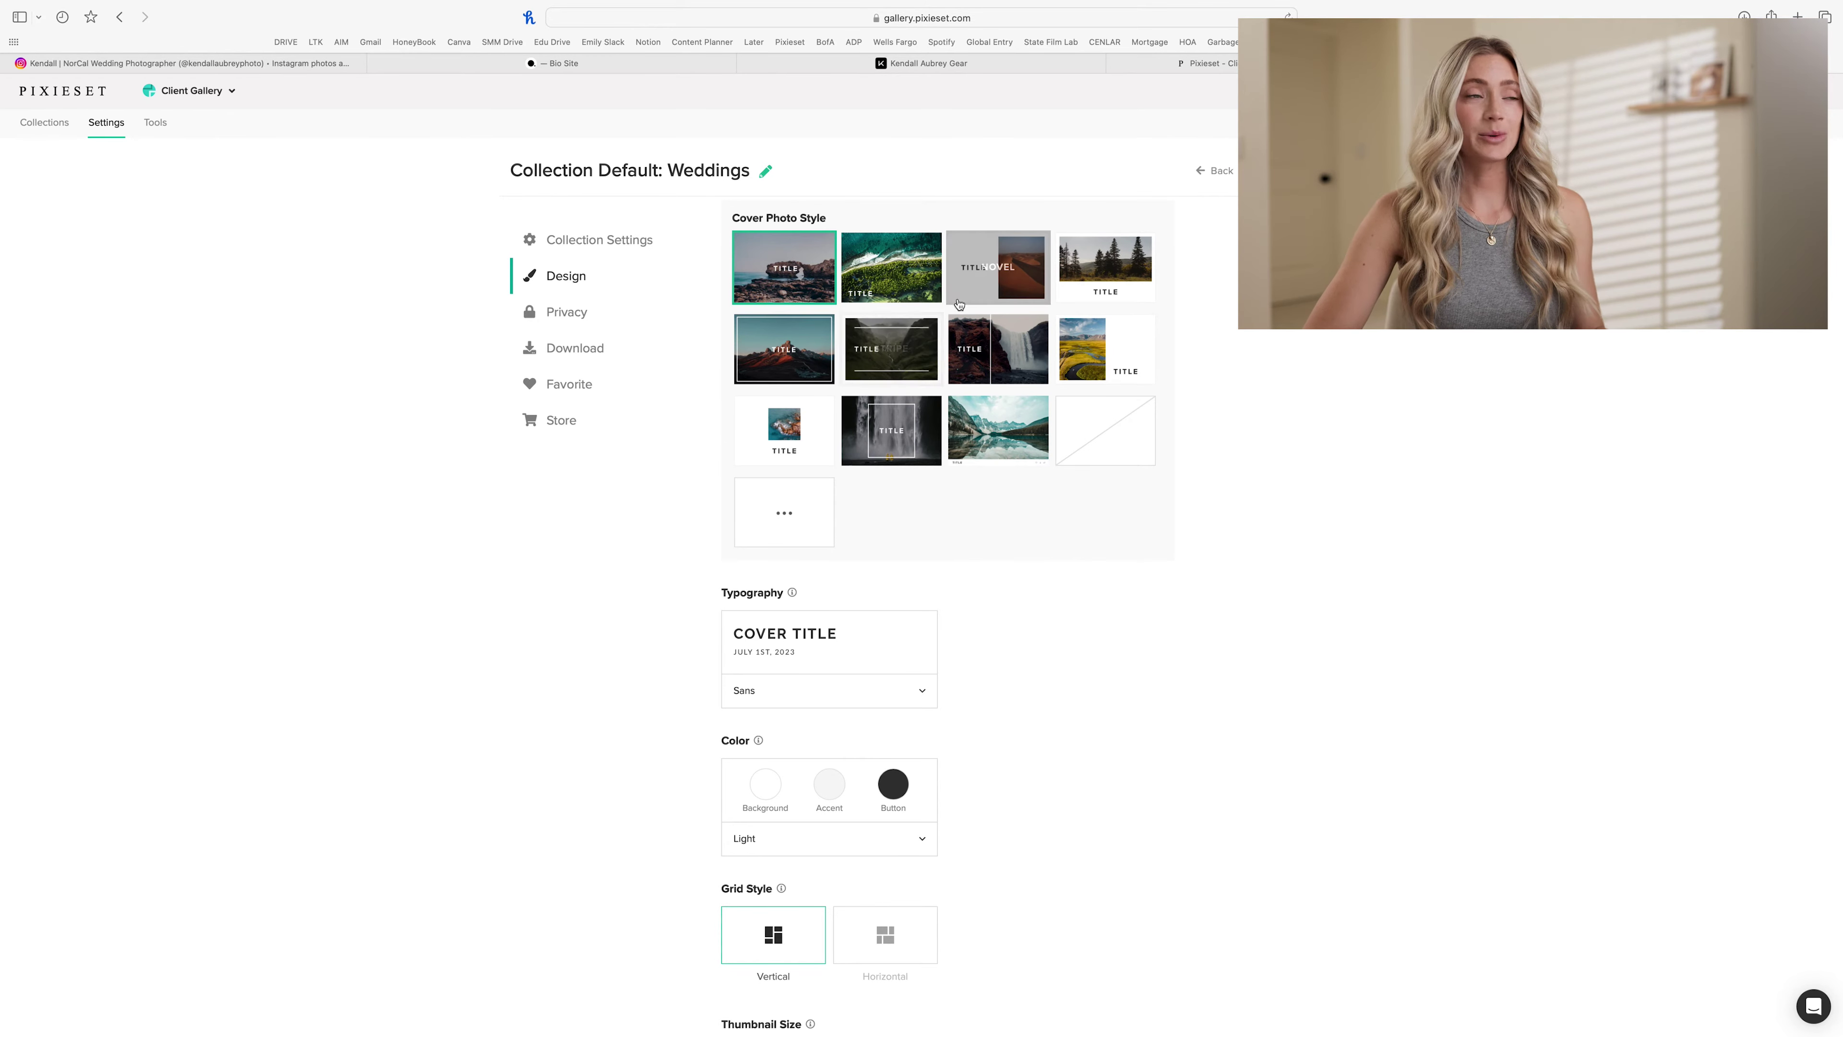
Step: Give the cover the Novel style with Serif typography and the Agave colour palette
left_click(975, 293)
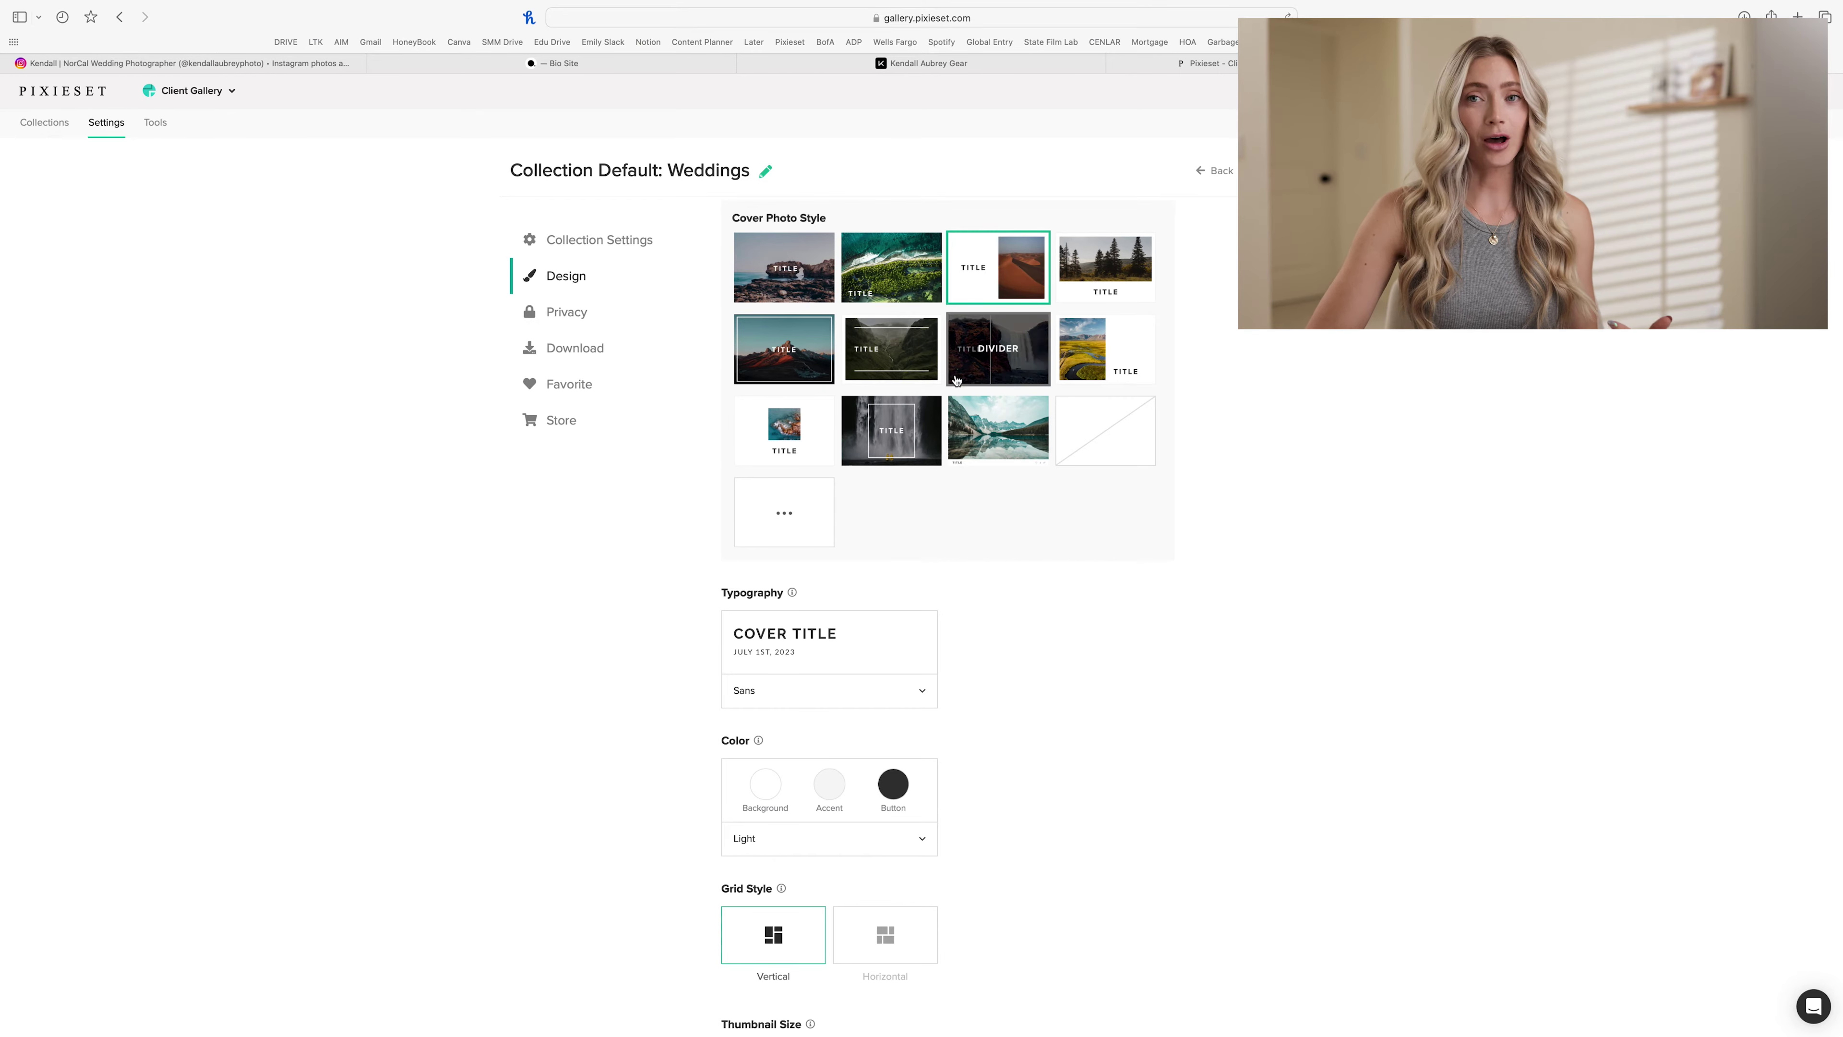
scroll(940, 481, "down", 3)
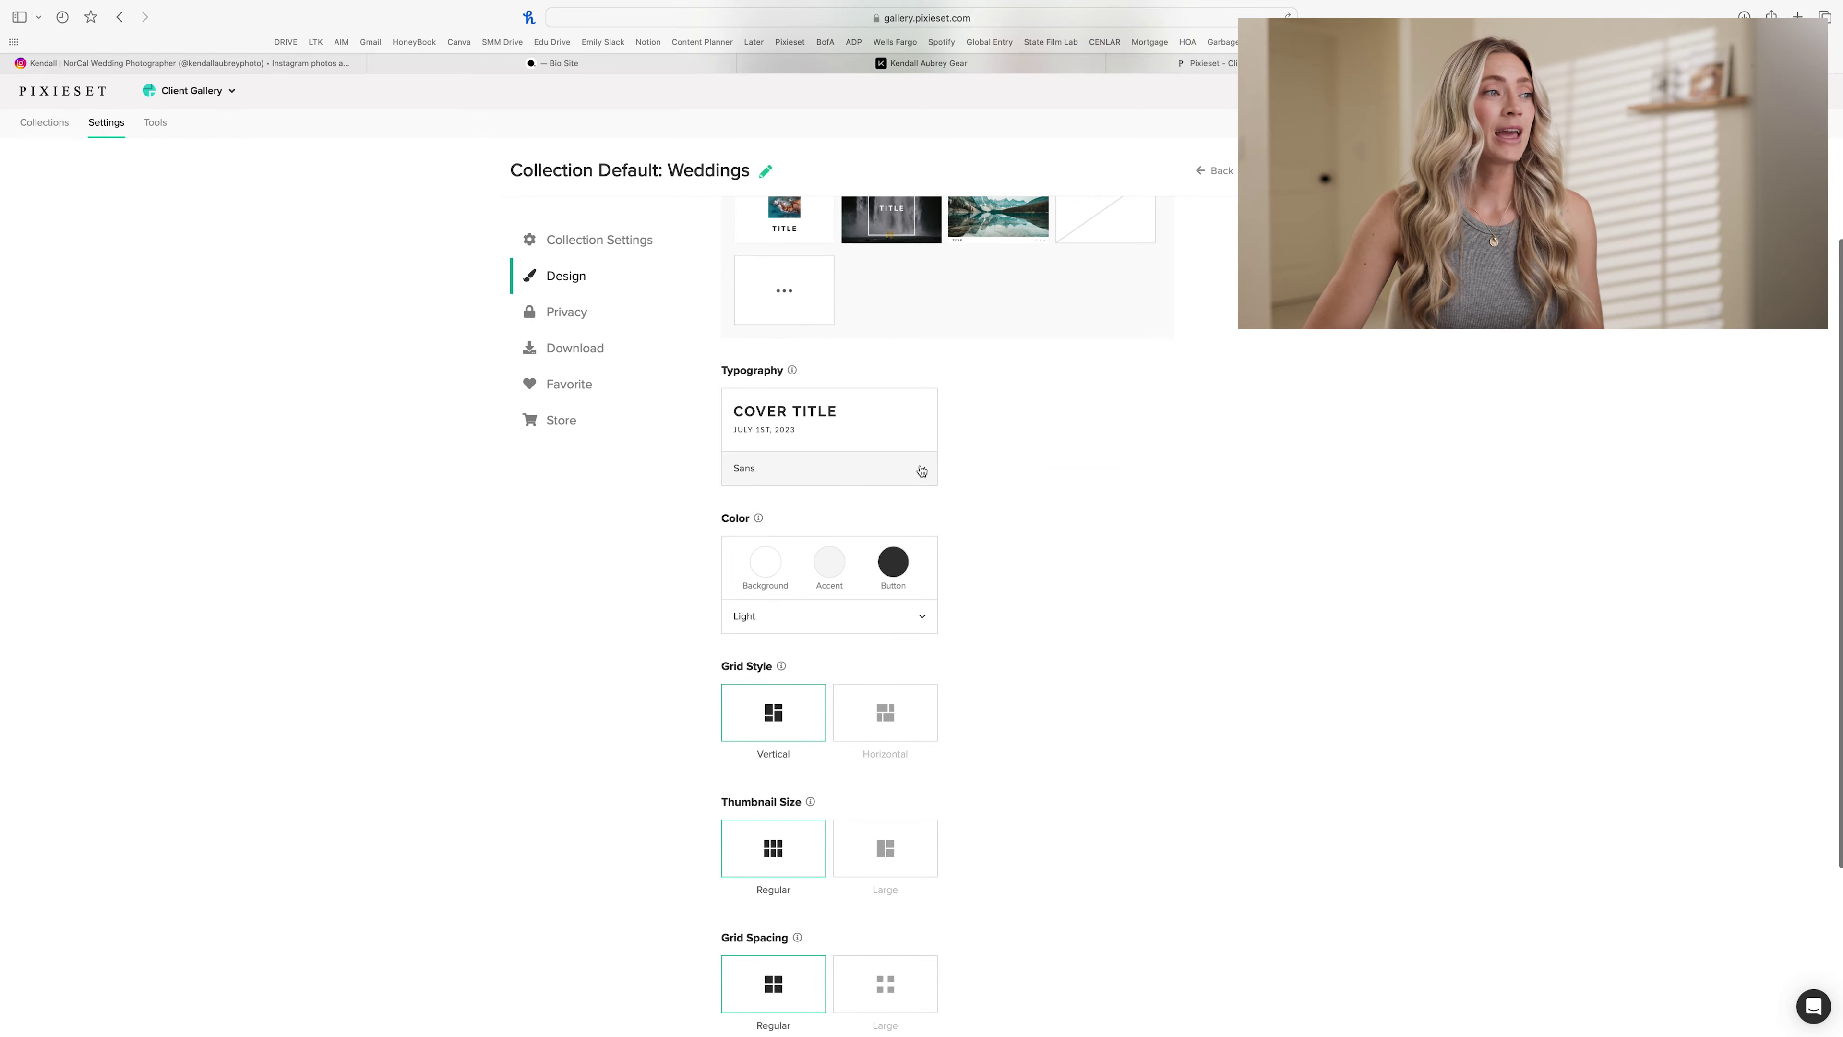
left_click(924, 474)
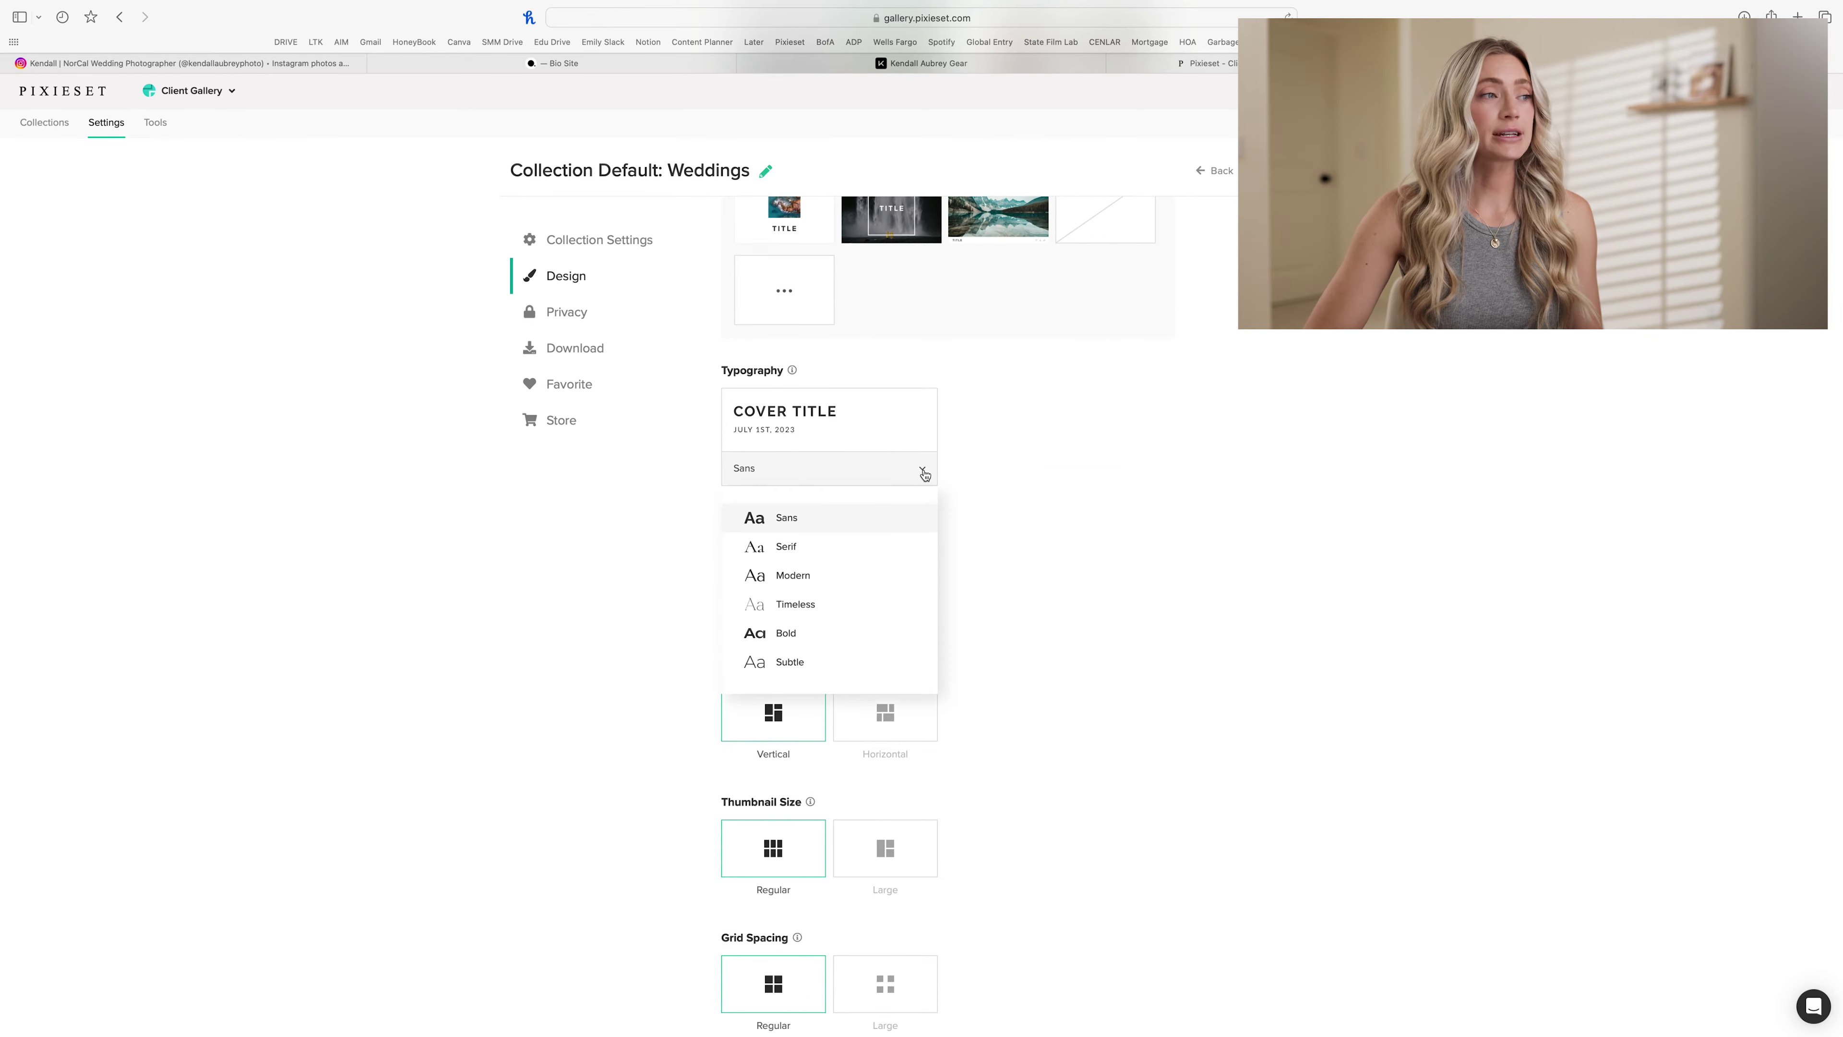
left_click(871, 552)
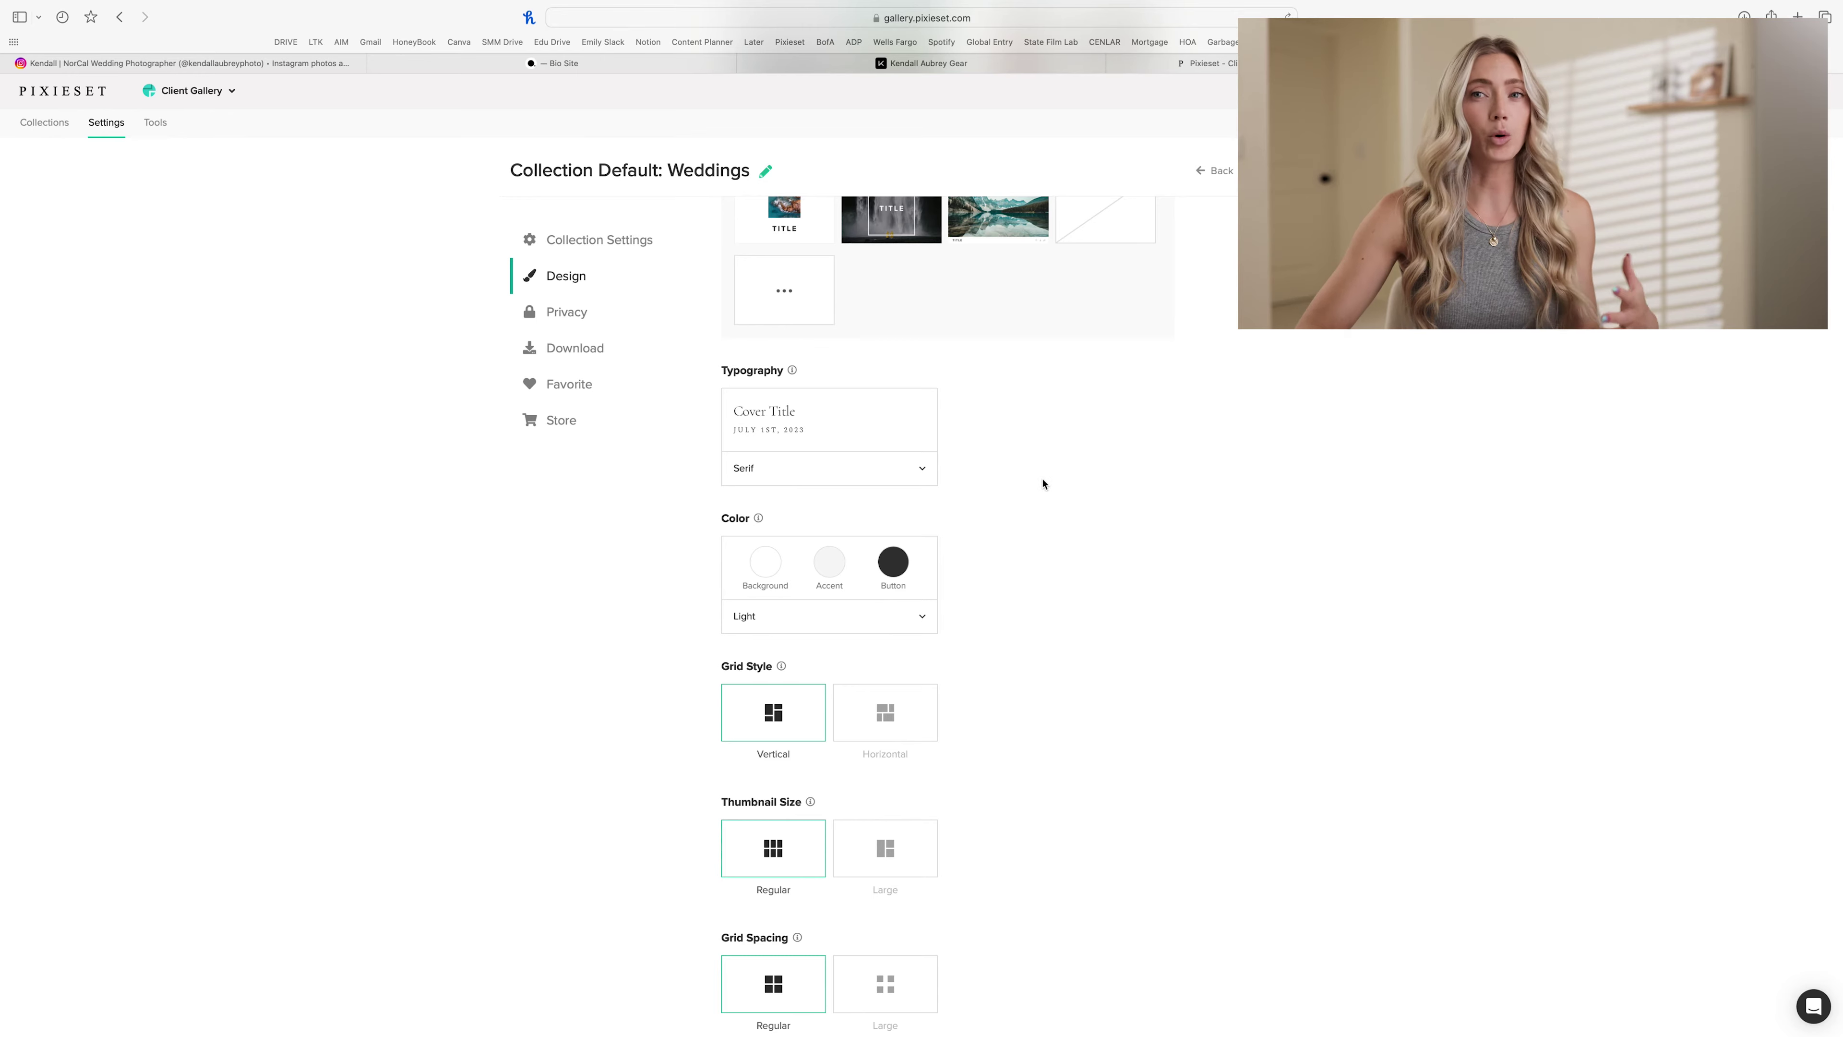
scroll(1039, 487, "down", 2)
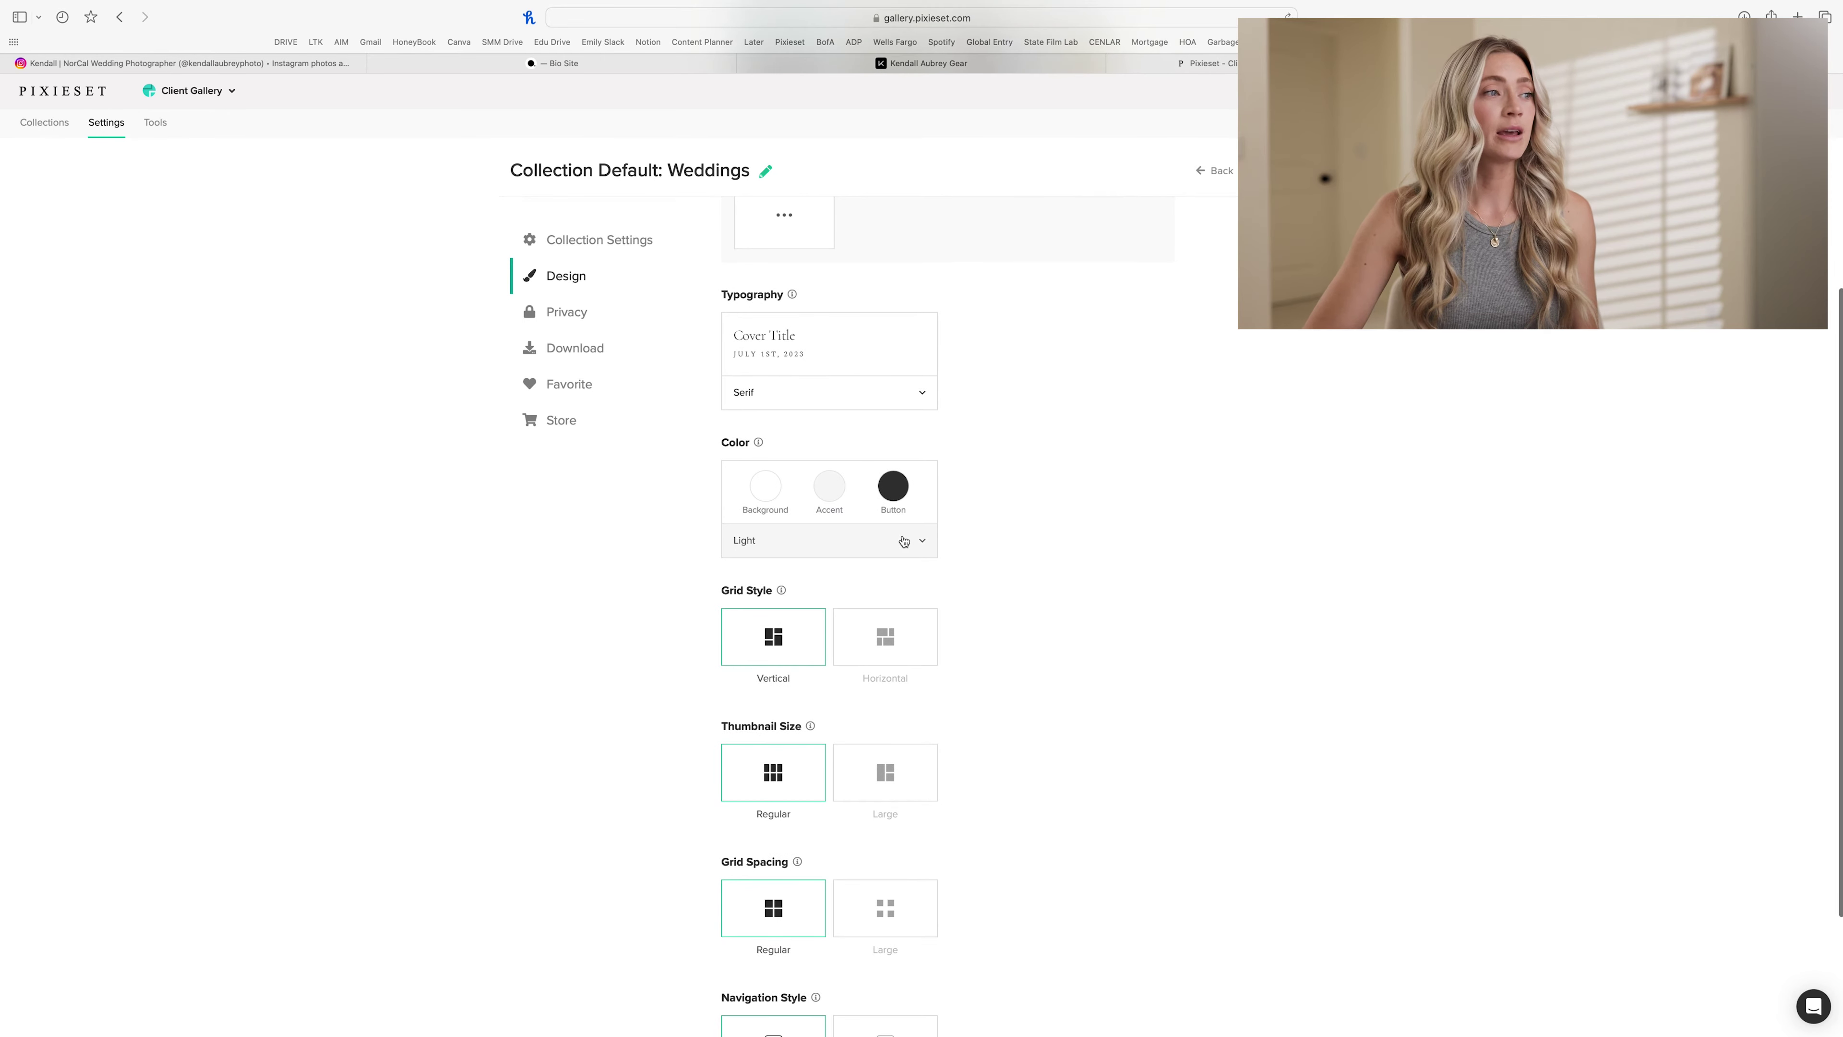
left_click(915, 540)
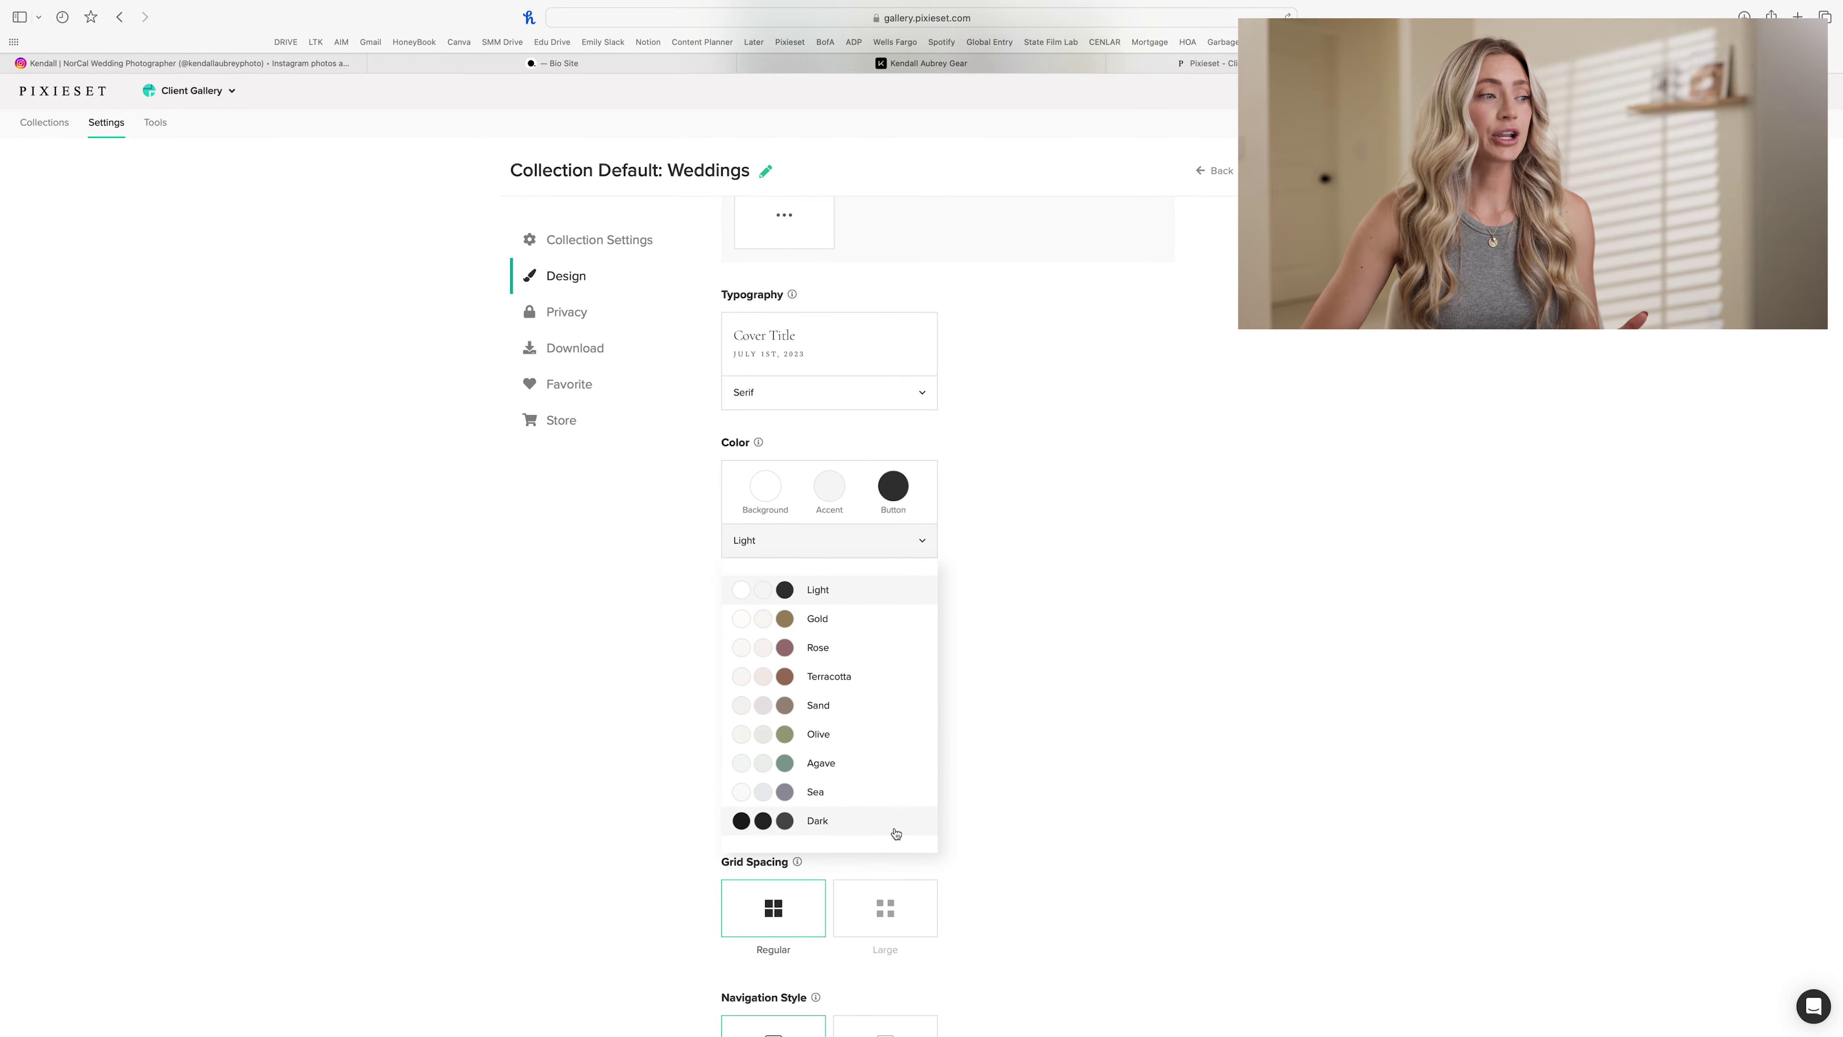
left_click(874, 763)
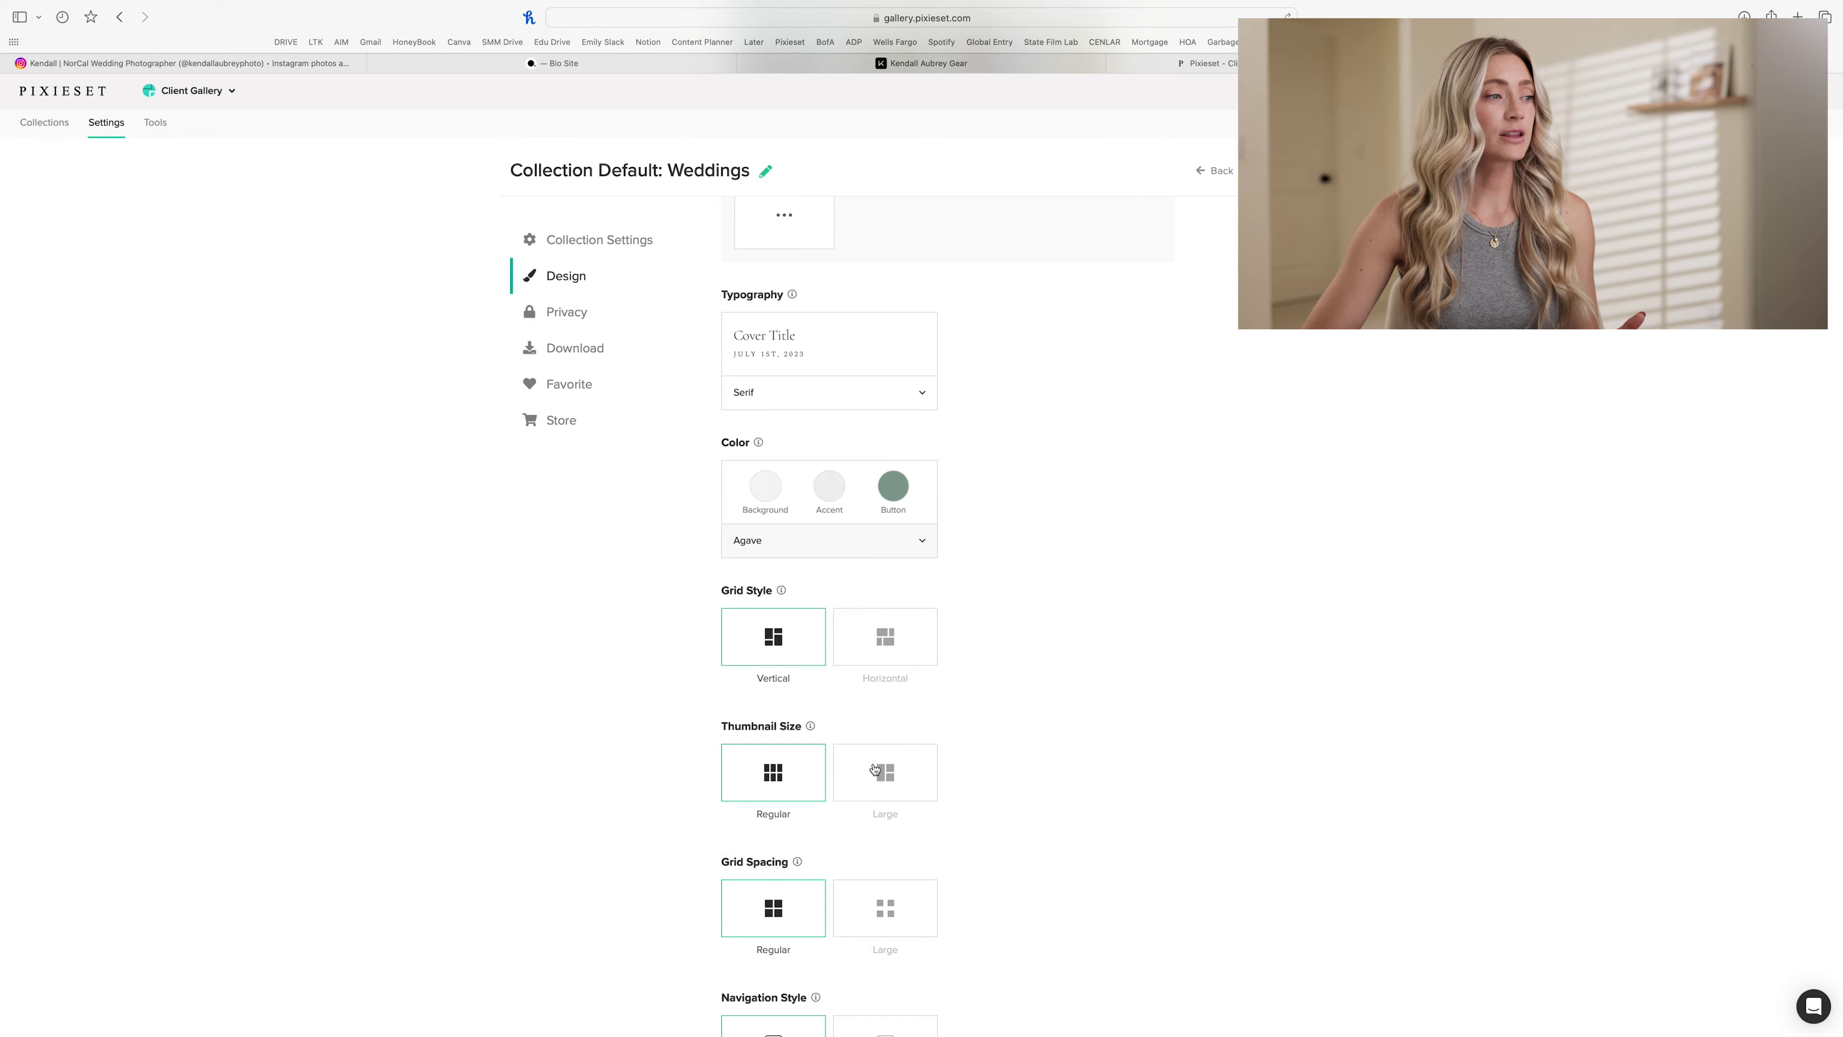
Step: Set thumbnails to Large and navigation to Icon & Text, then continue to Privacy
scroll(966, 574, "down", 4)
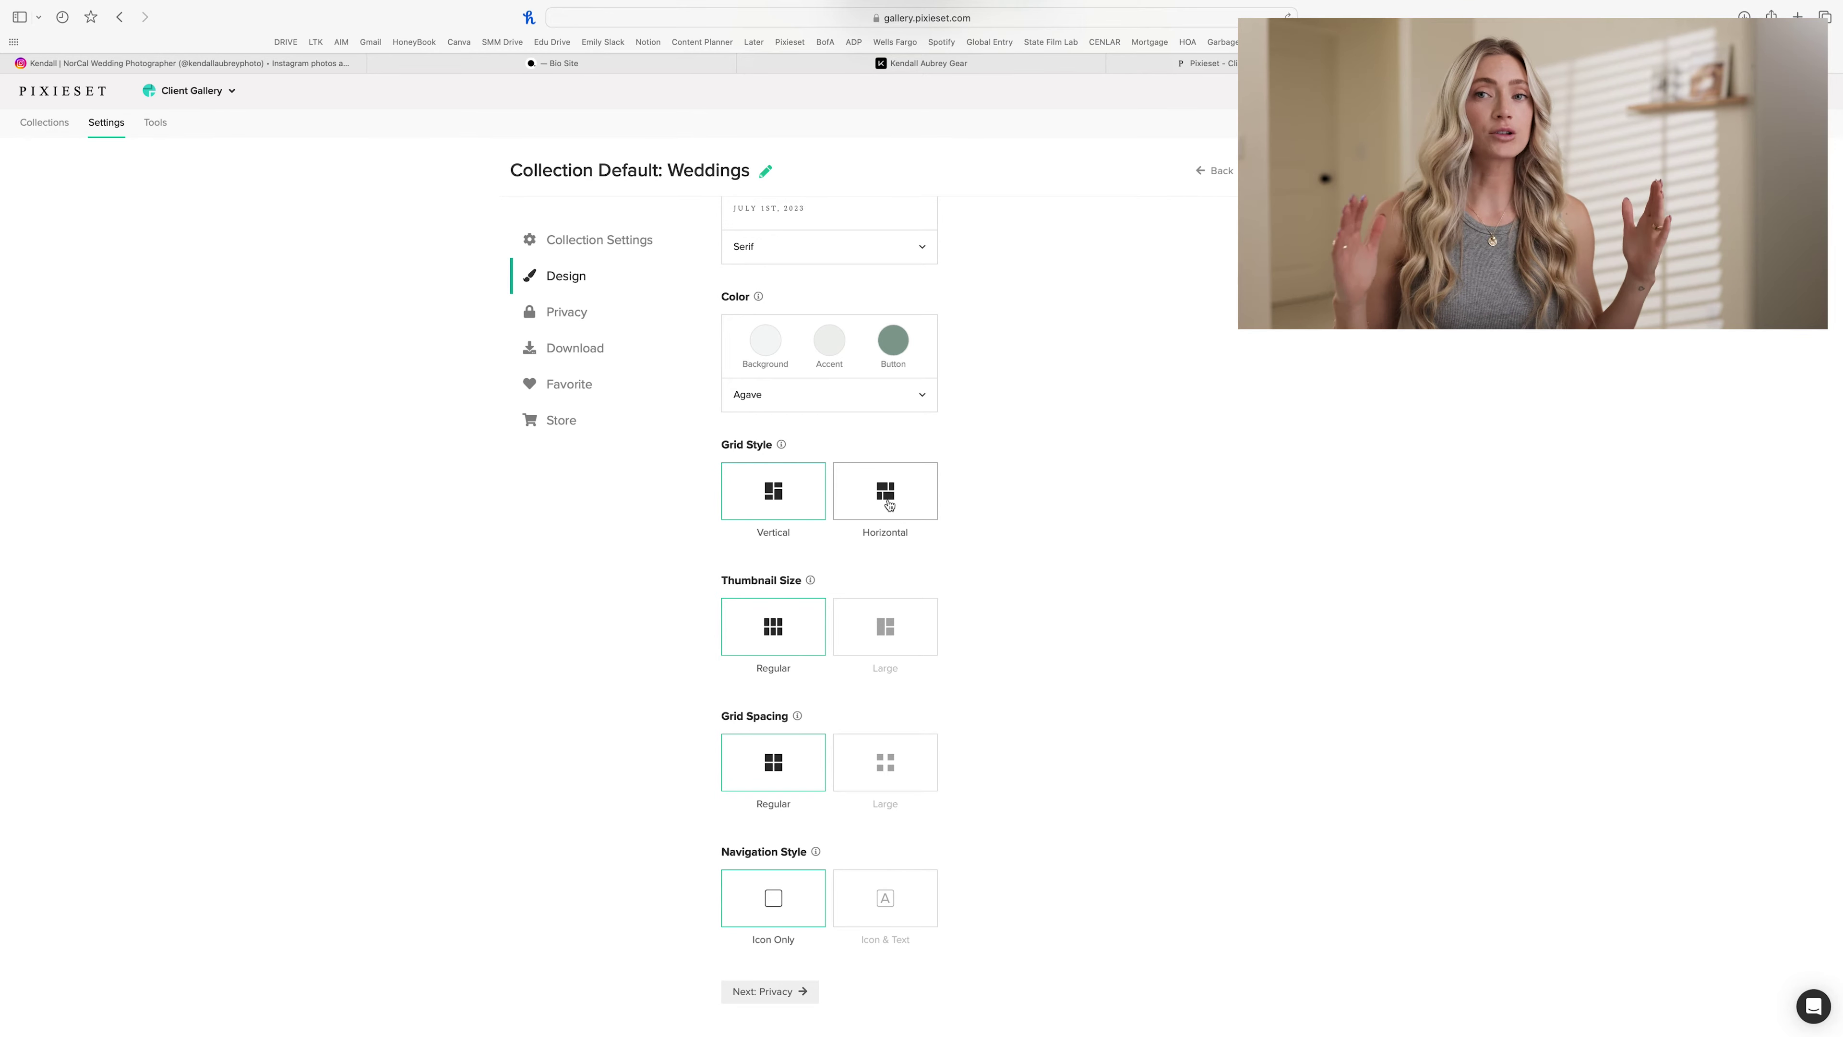
scroll(889, 505, "down", 1)
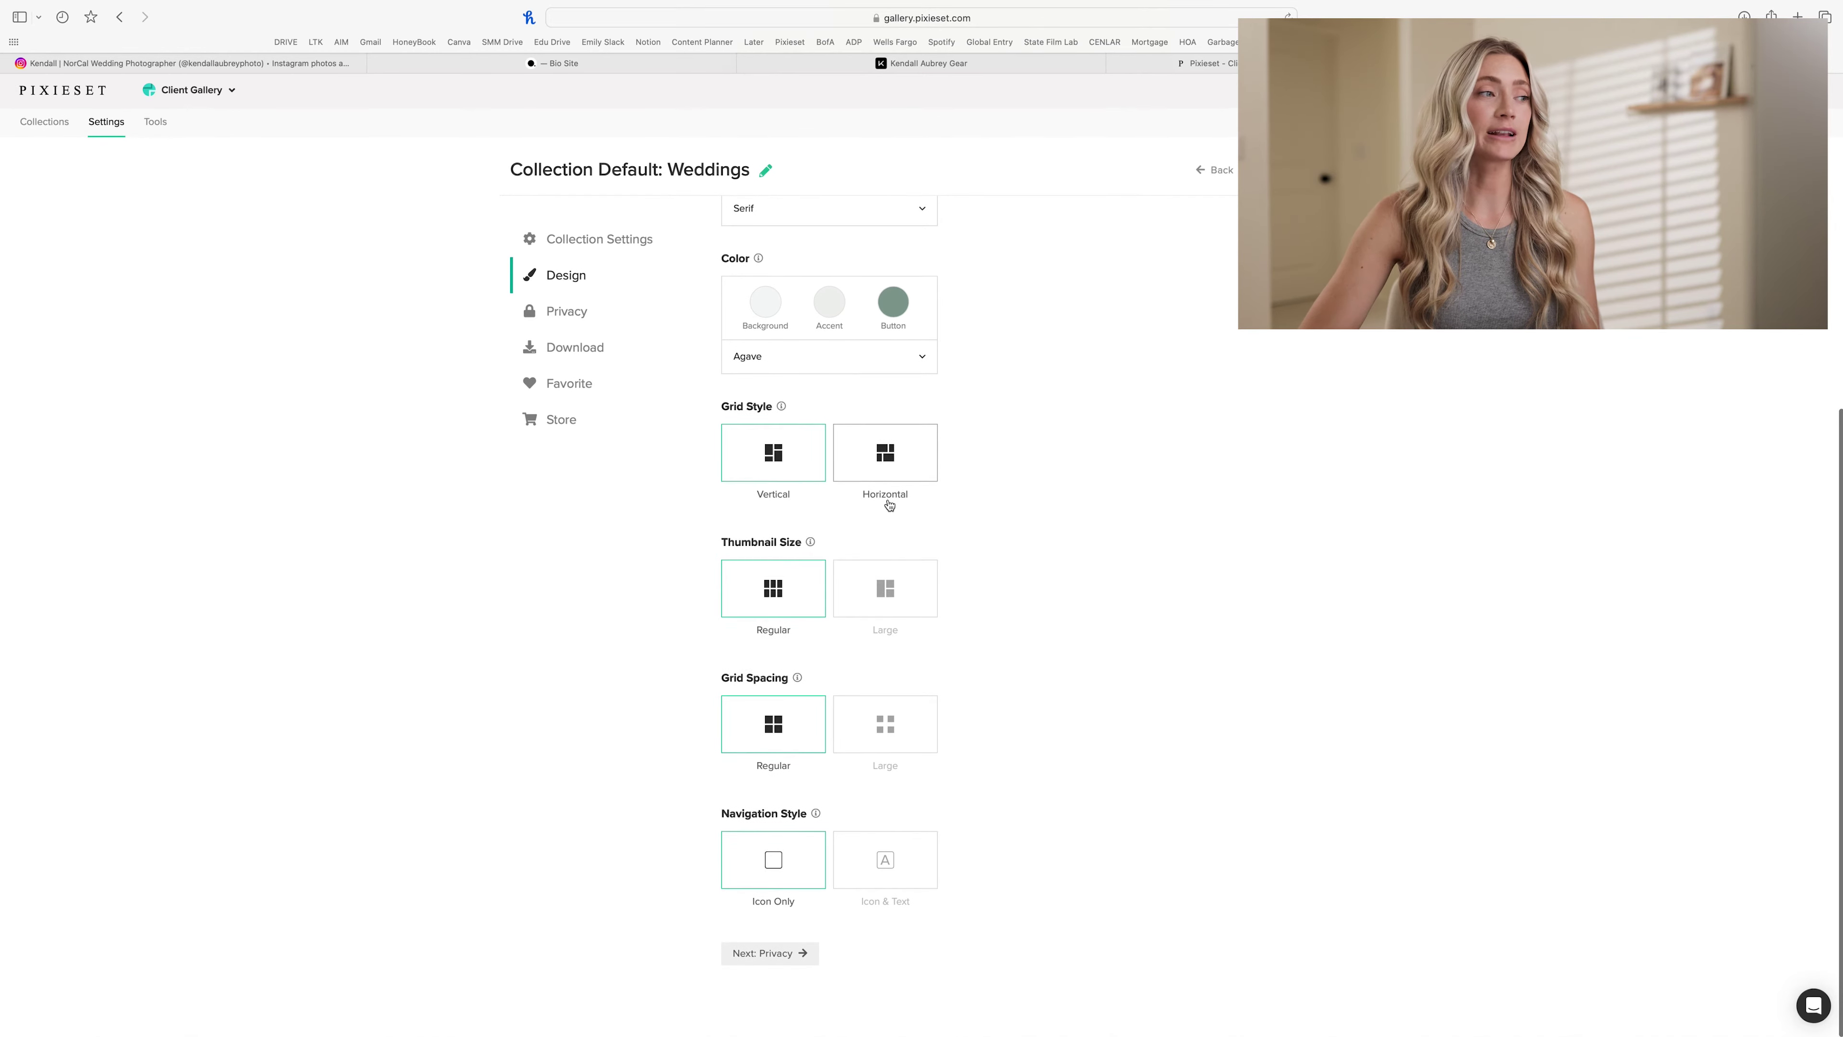
left_click(891, 605)
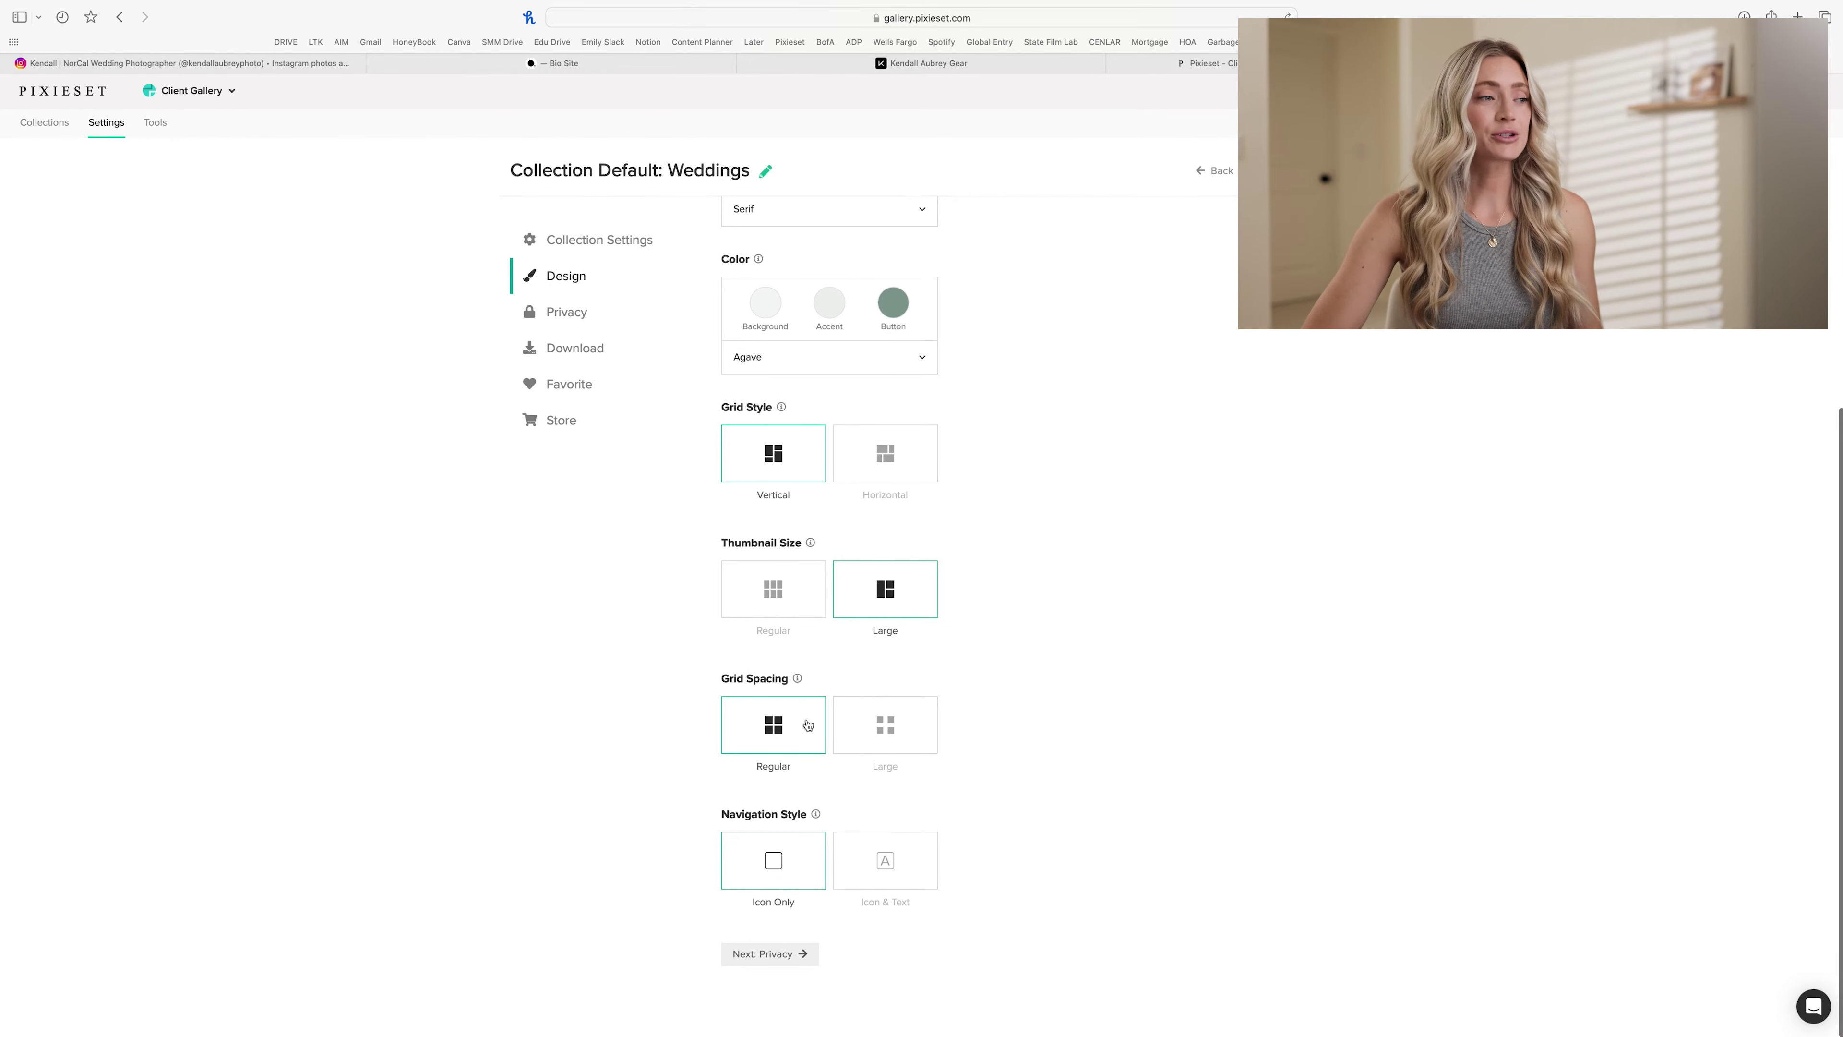
left_click(871, 854)
left_click(799, 956)
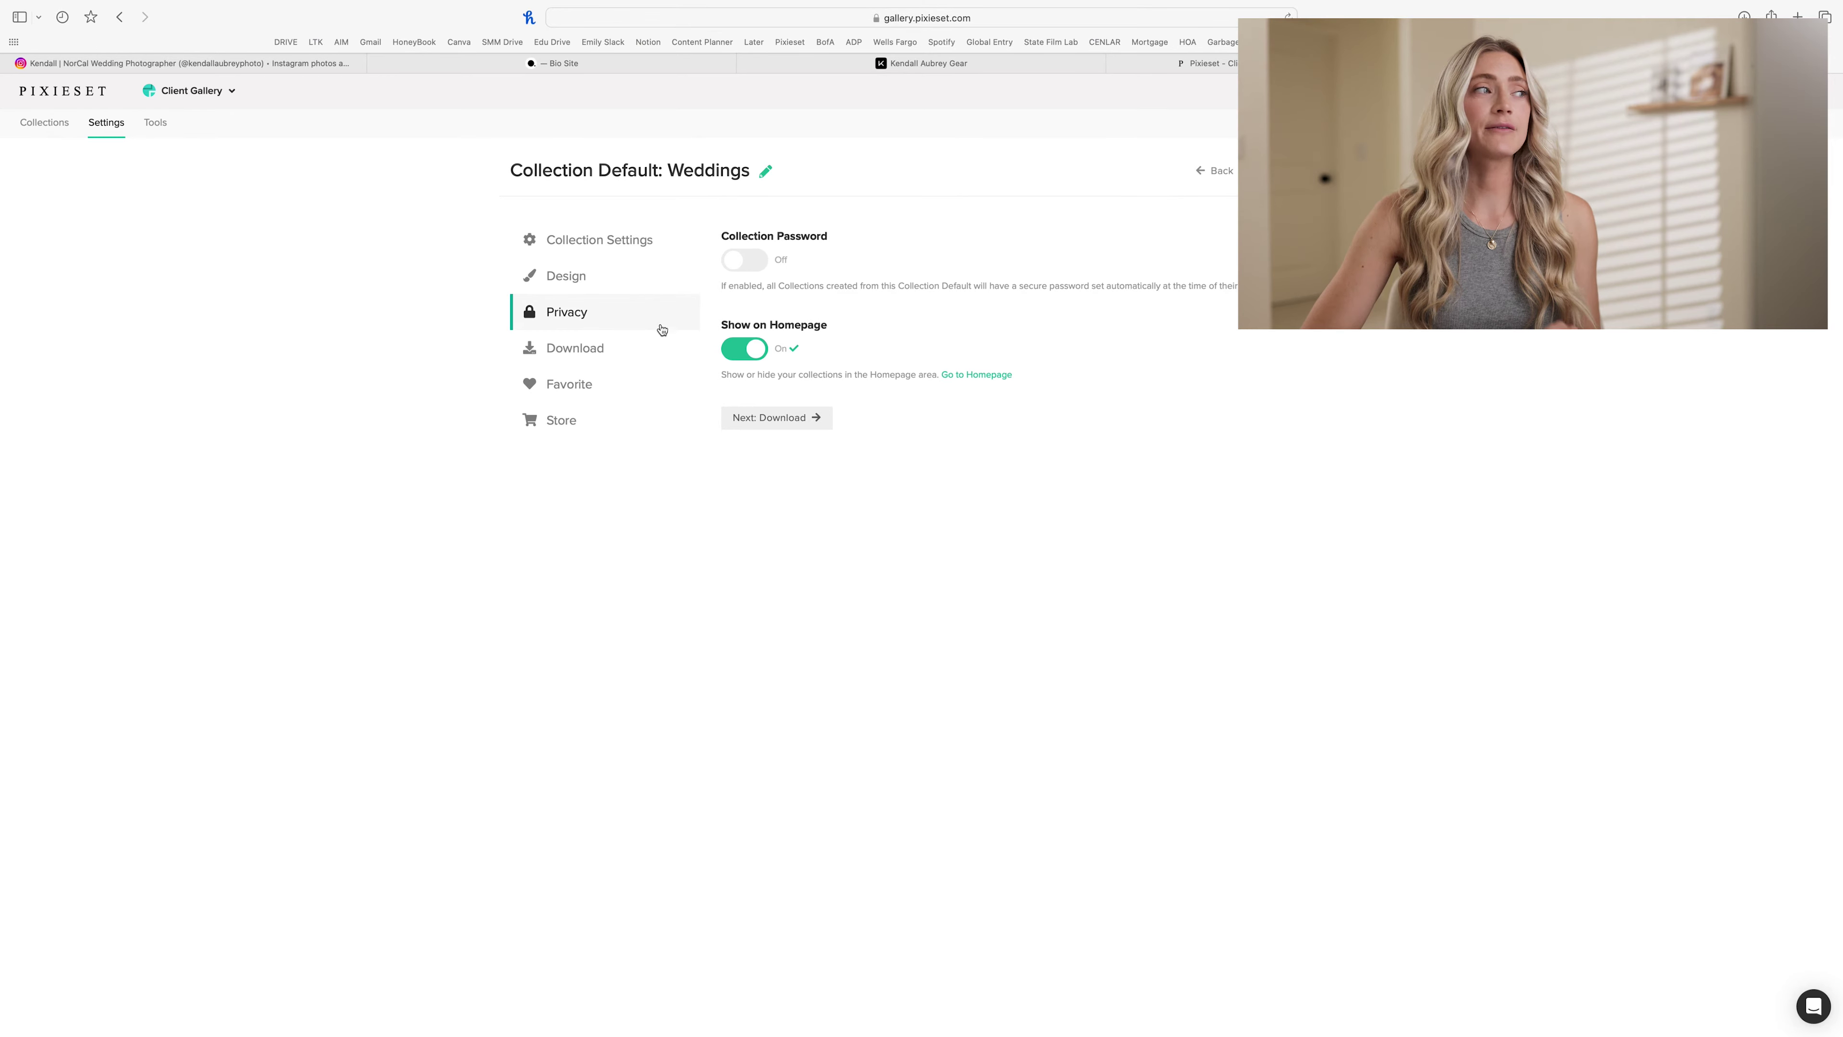
Step: Step through the Weddings default's Download, Favorite and Store settings
left_click(601, 348)
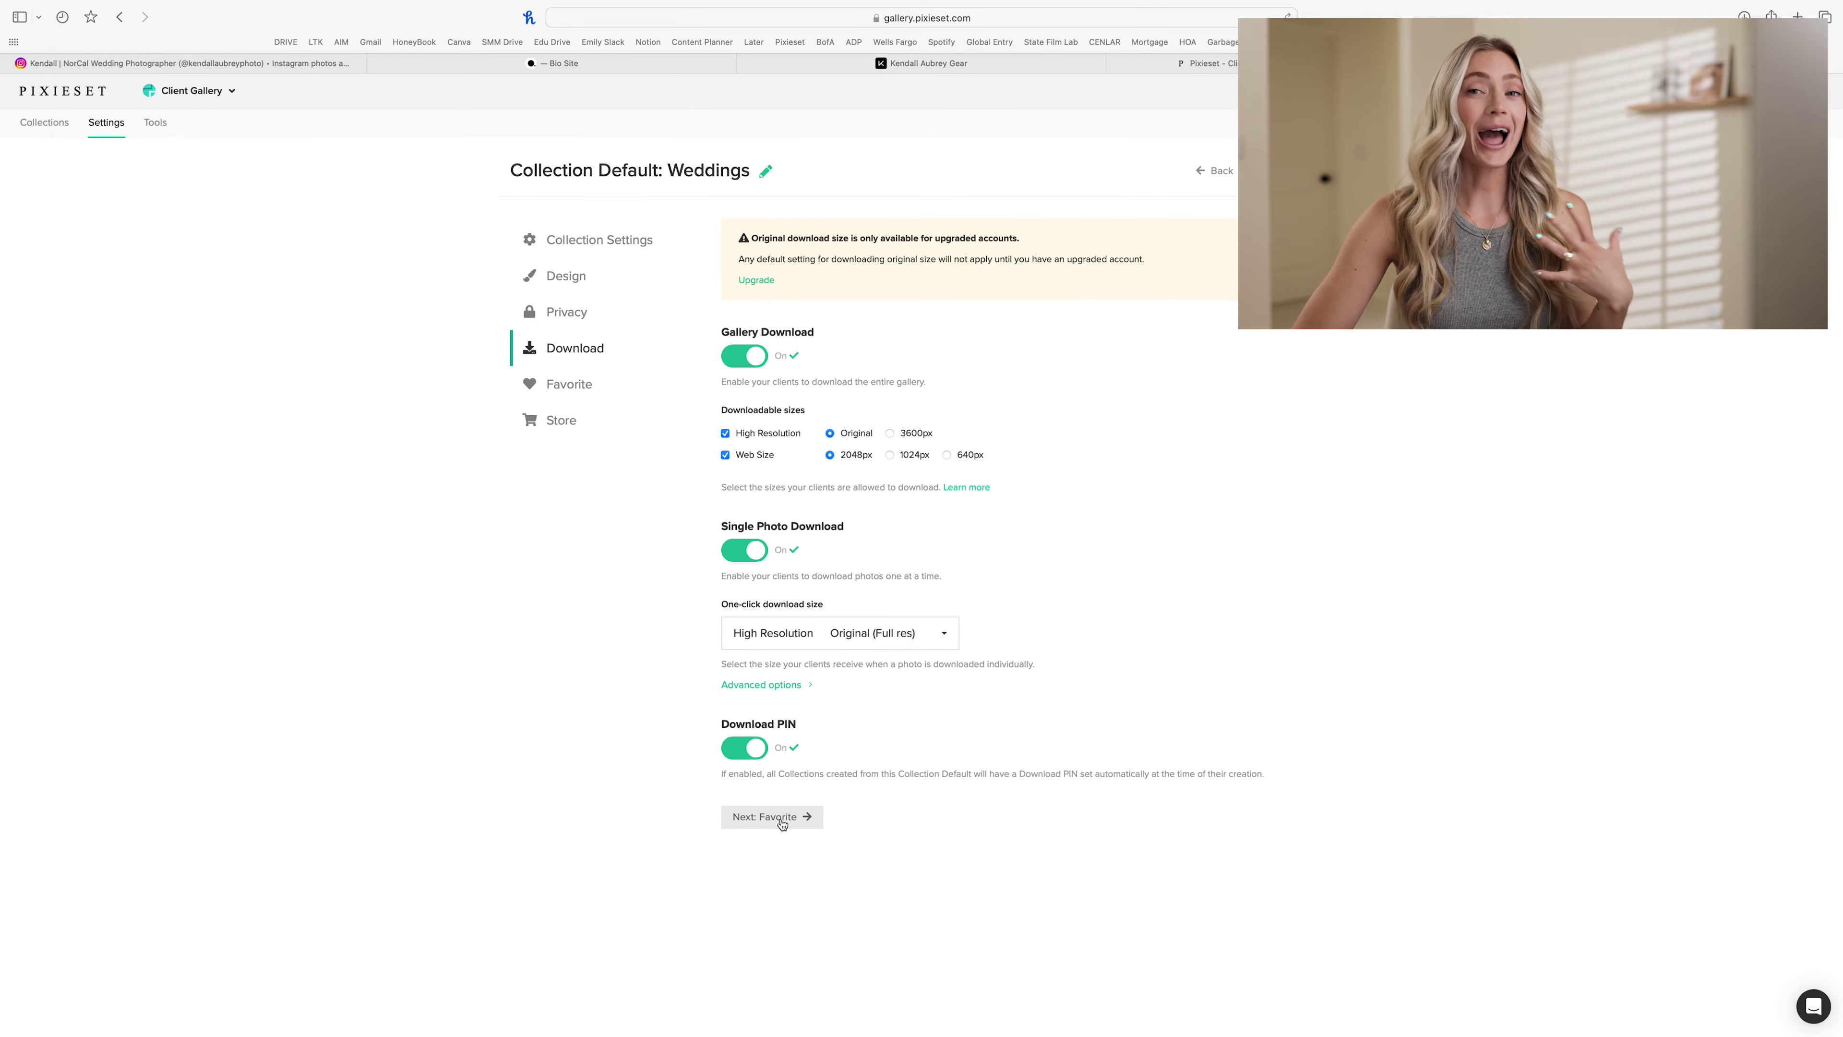
left_click(781, 818)
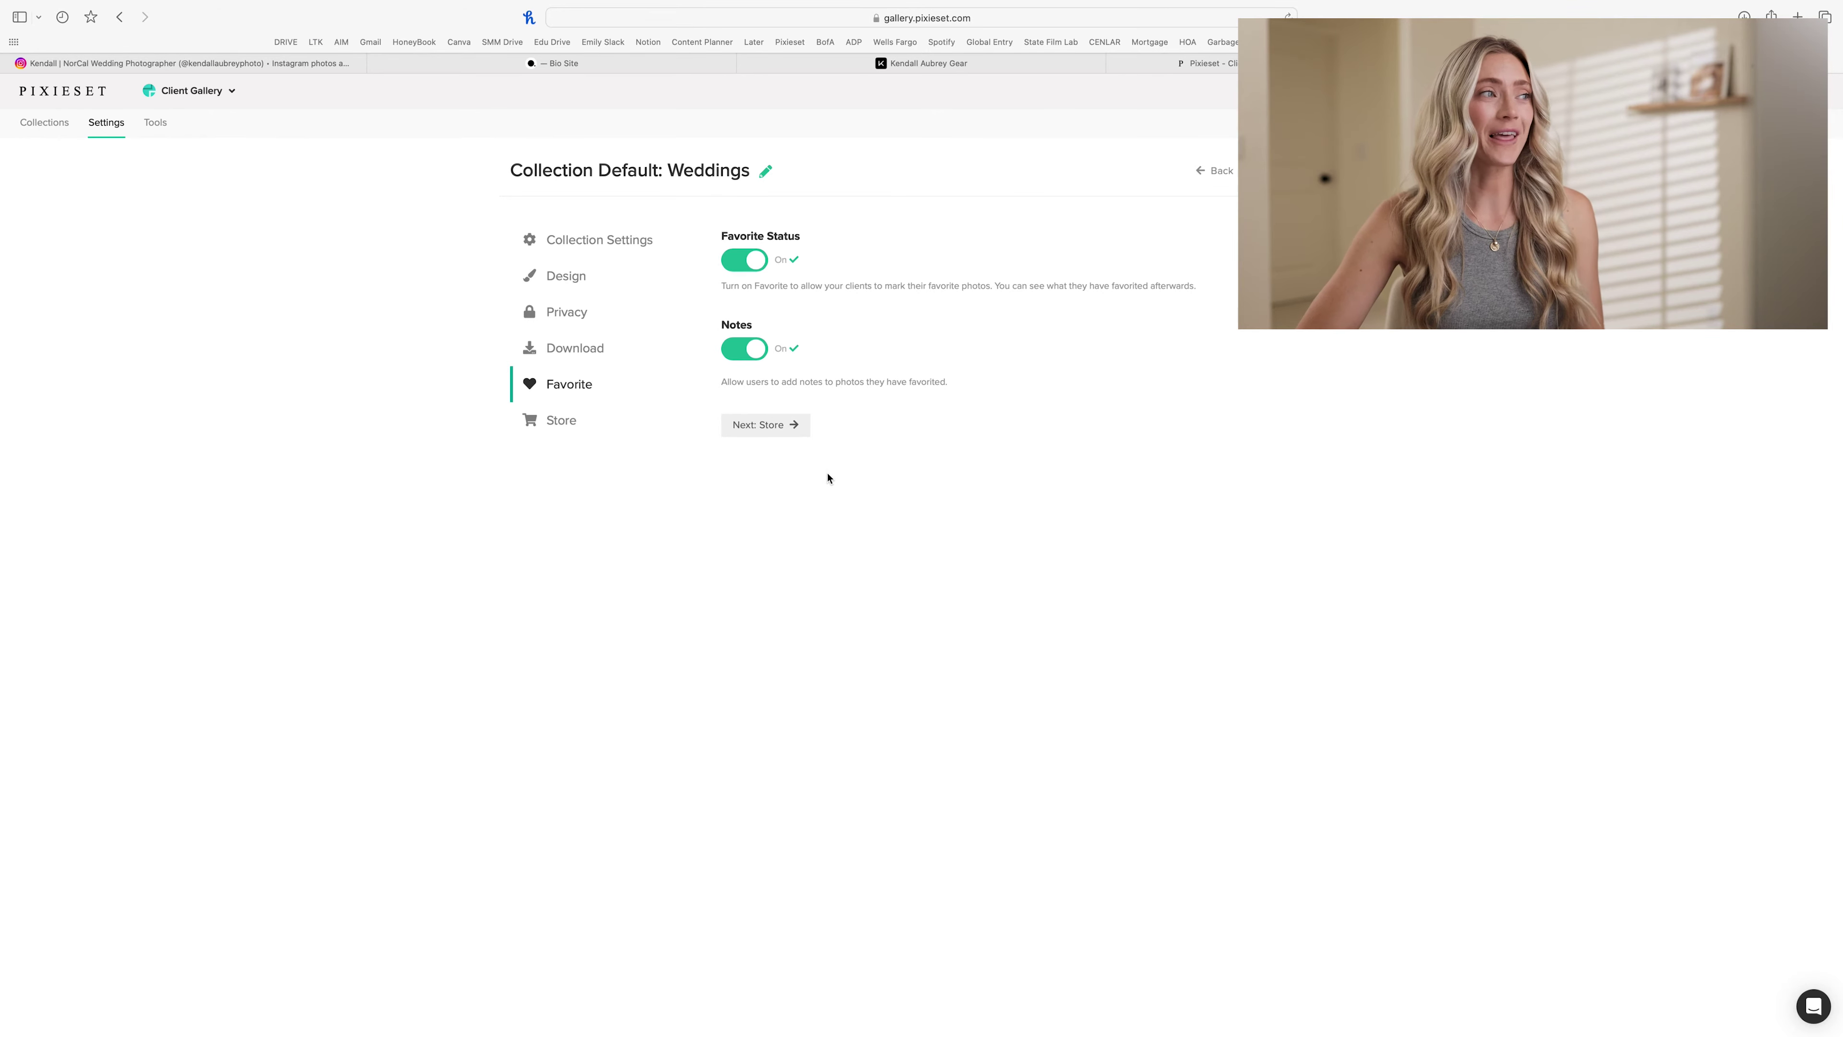
left_click(763, 425)
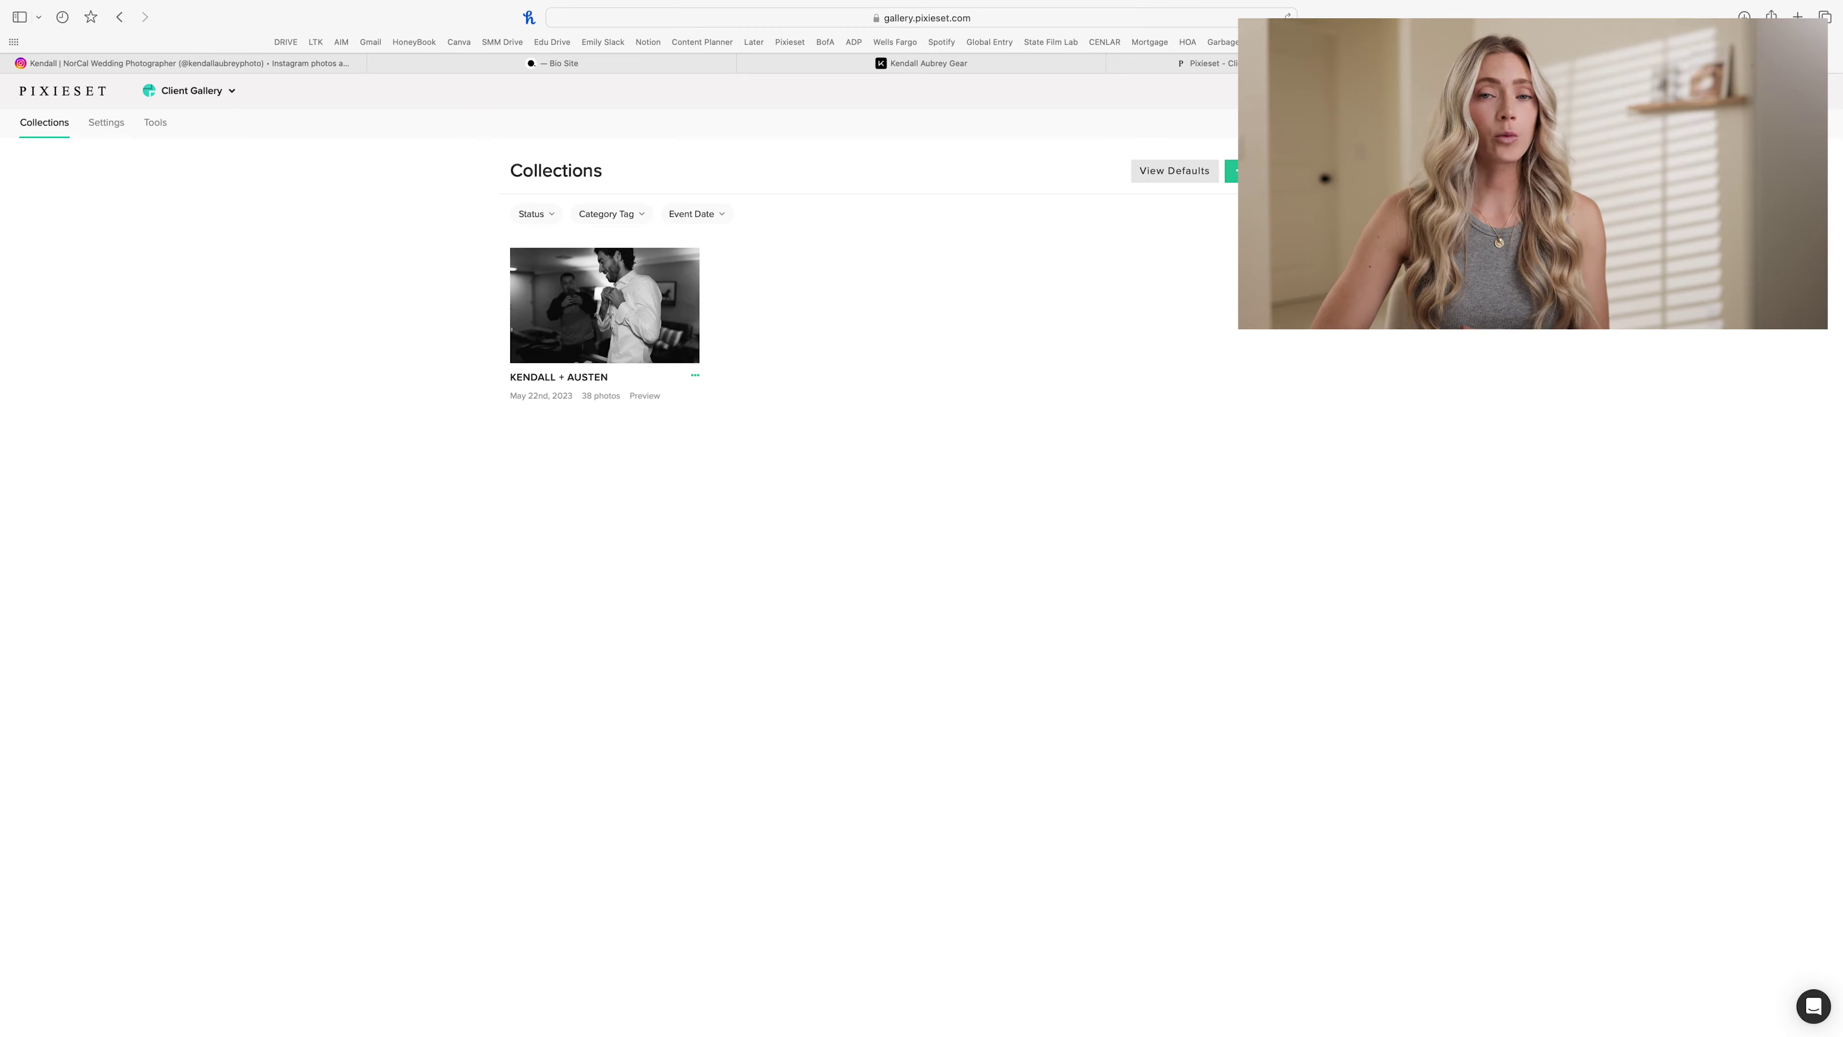
left_click(1232, 170)
left_click(968, 651)
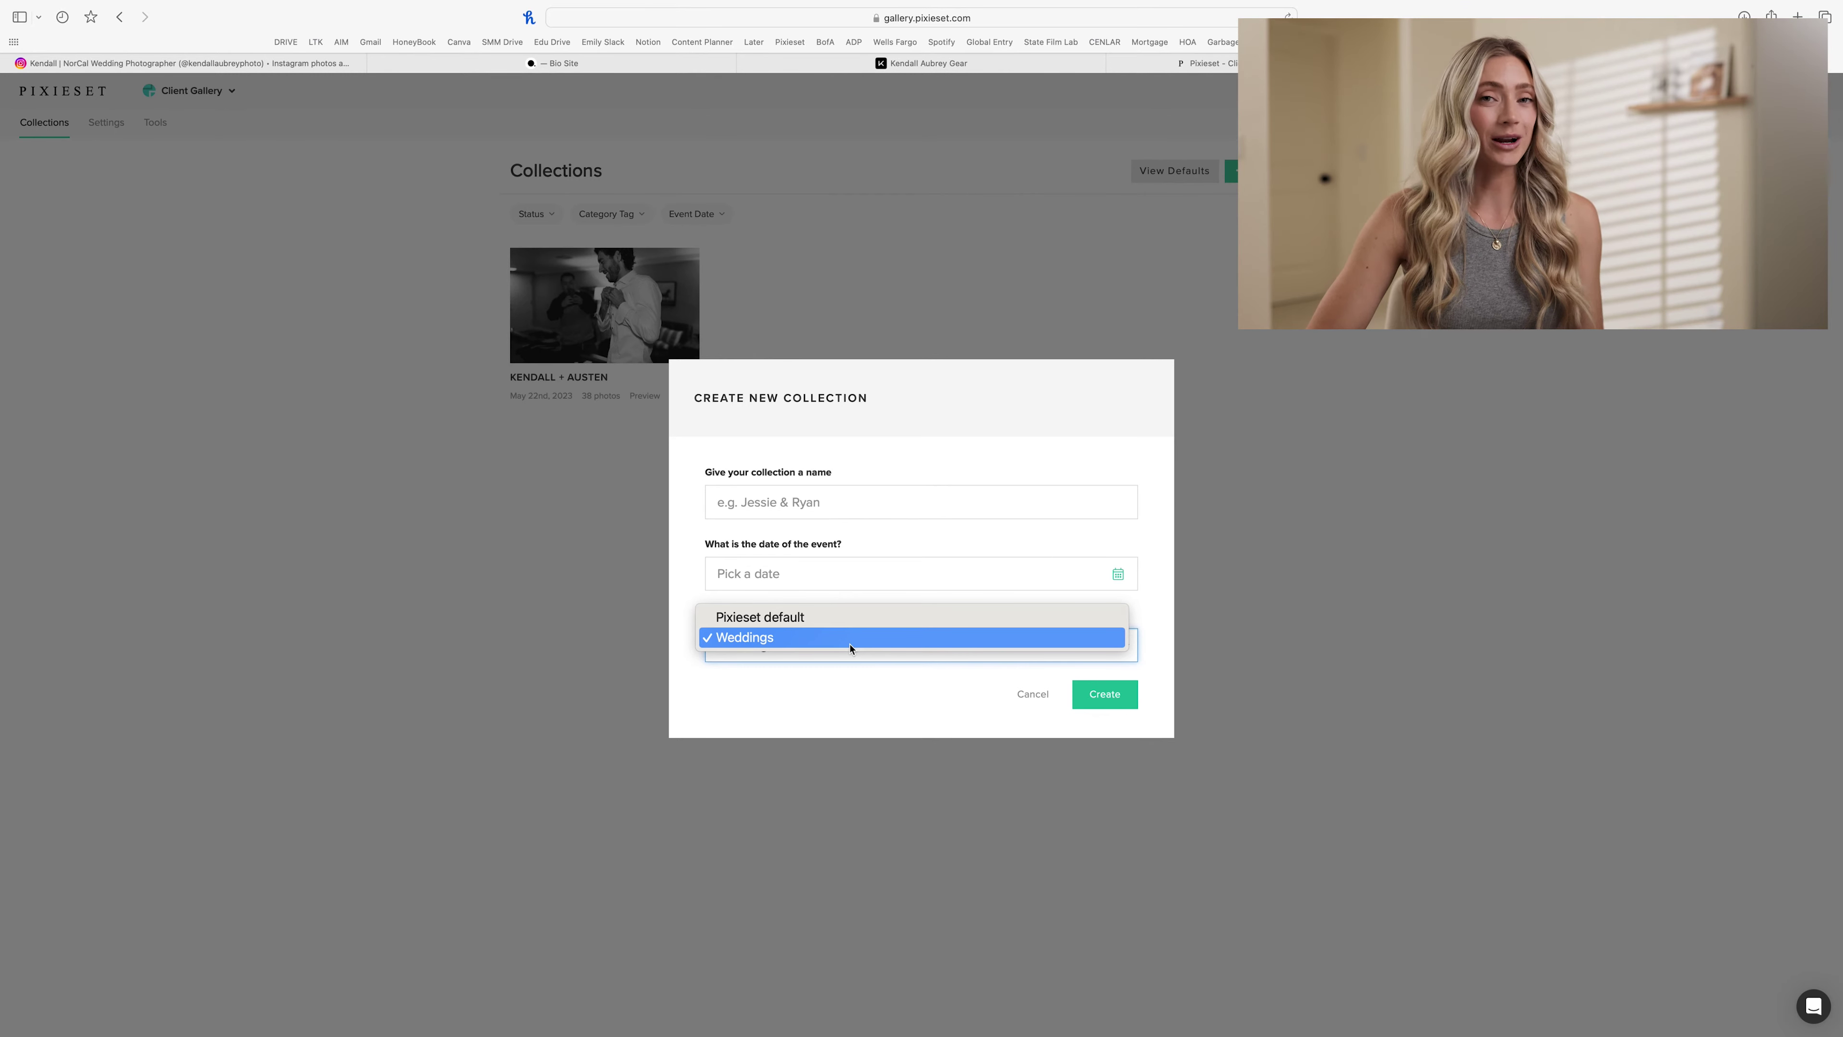
left_click(1026, 691)
left_click(1049, 694)
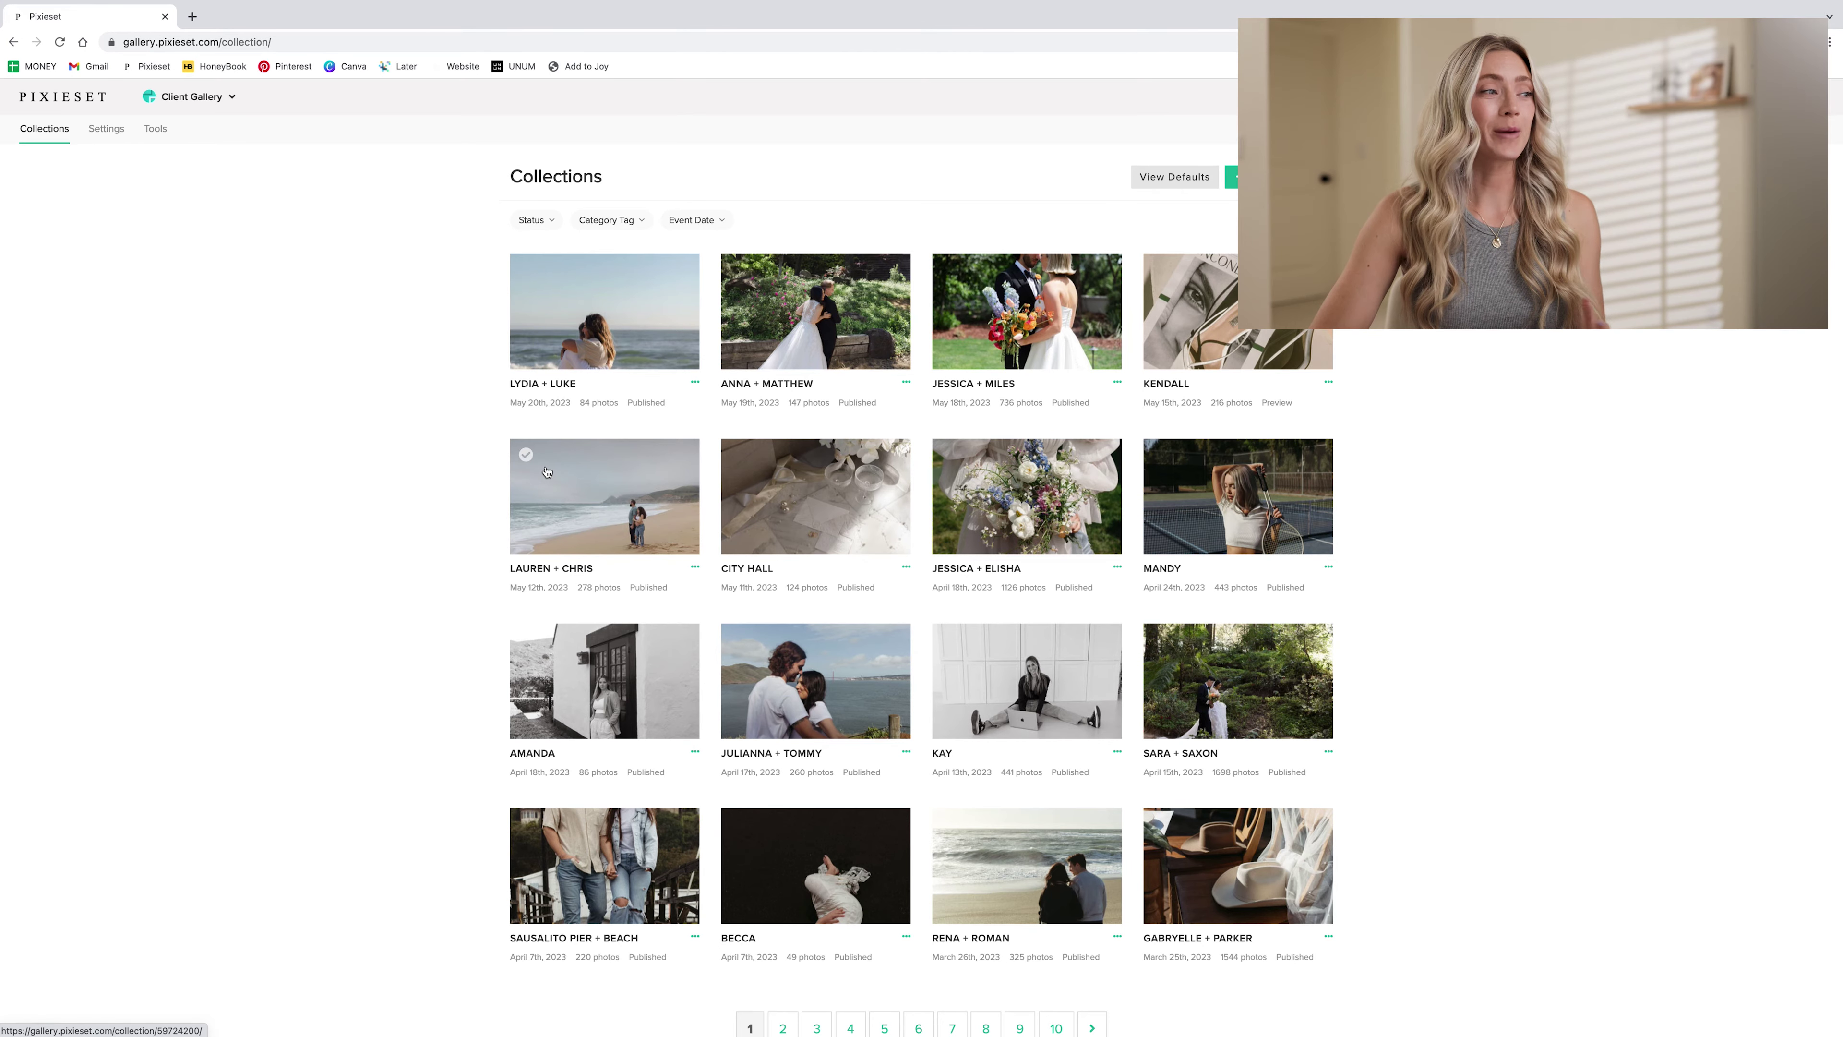
Step: Scroll through the published collection, then view its Film and both Getting Ready sets
scroll(531, 468, "down", 1)
scroll(530, 468, "down", 1)
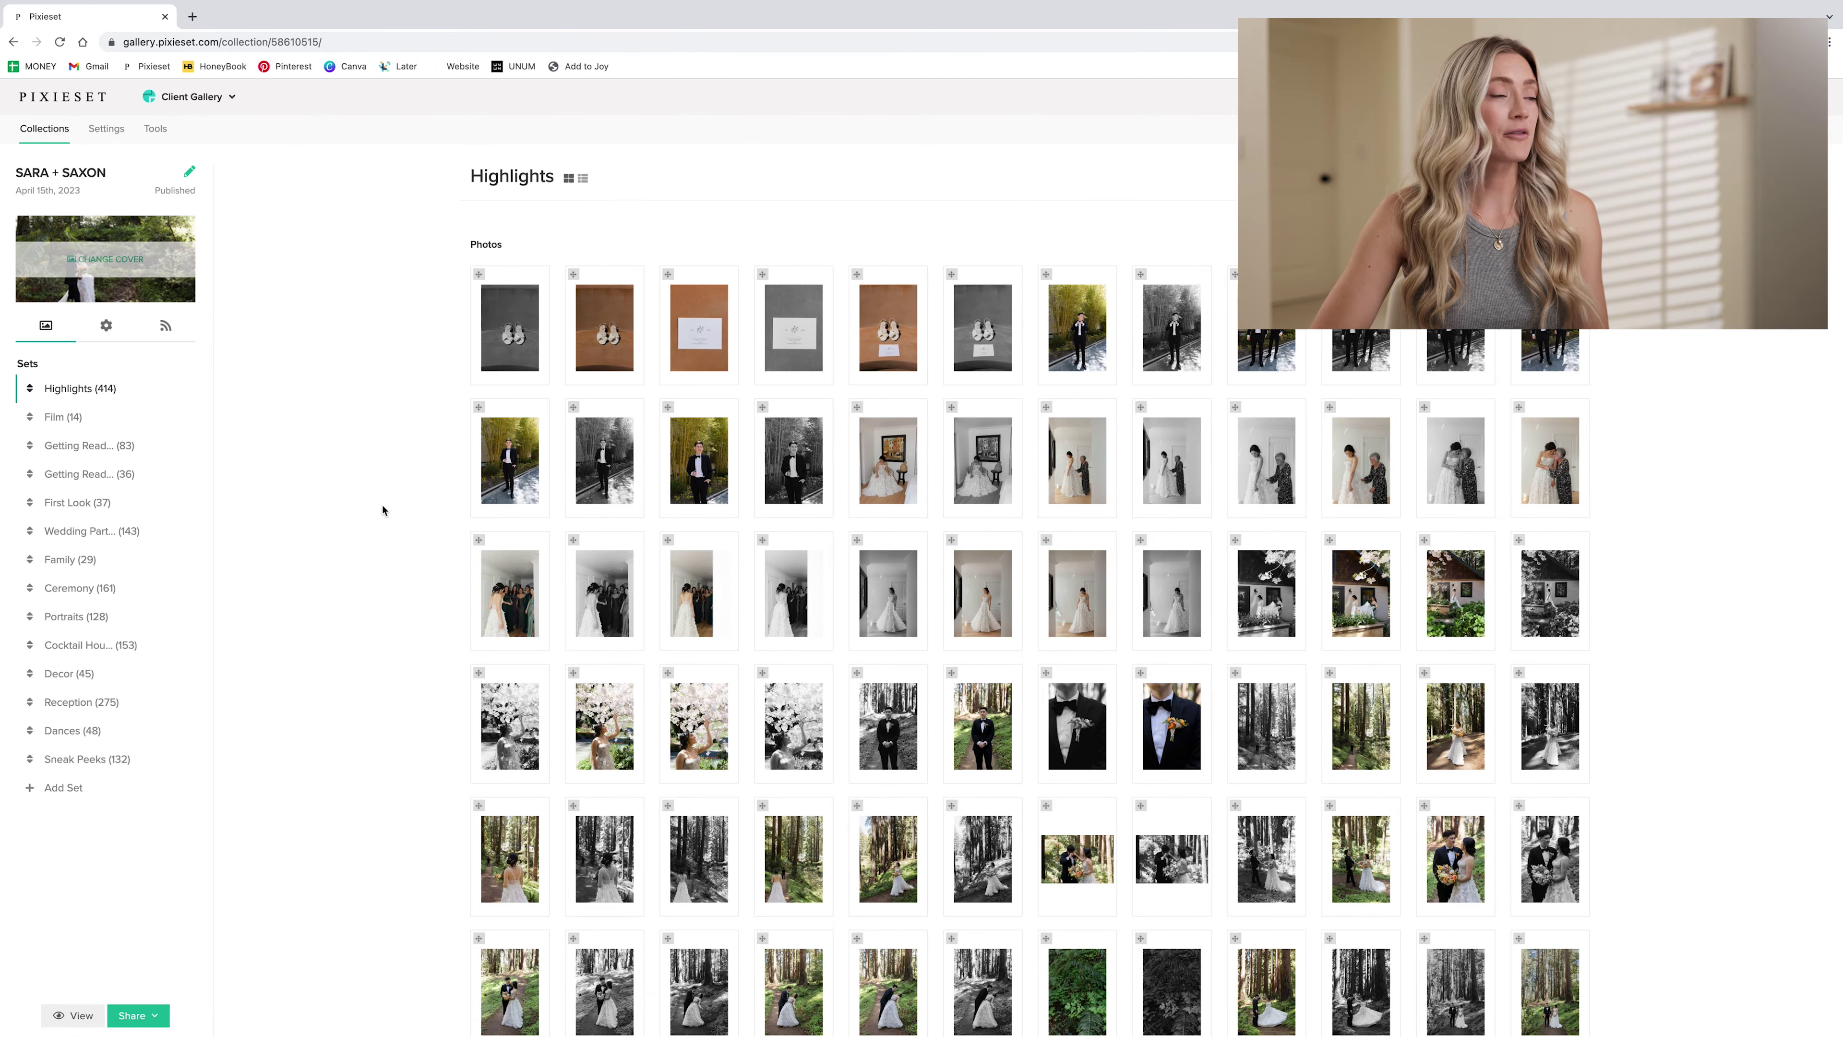
scroll(380, 470, "down", 9)
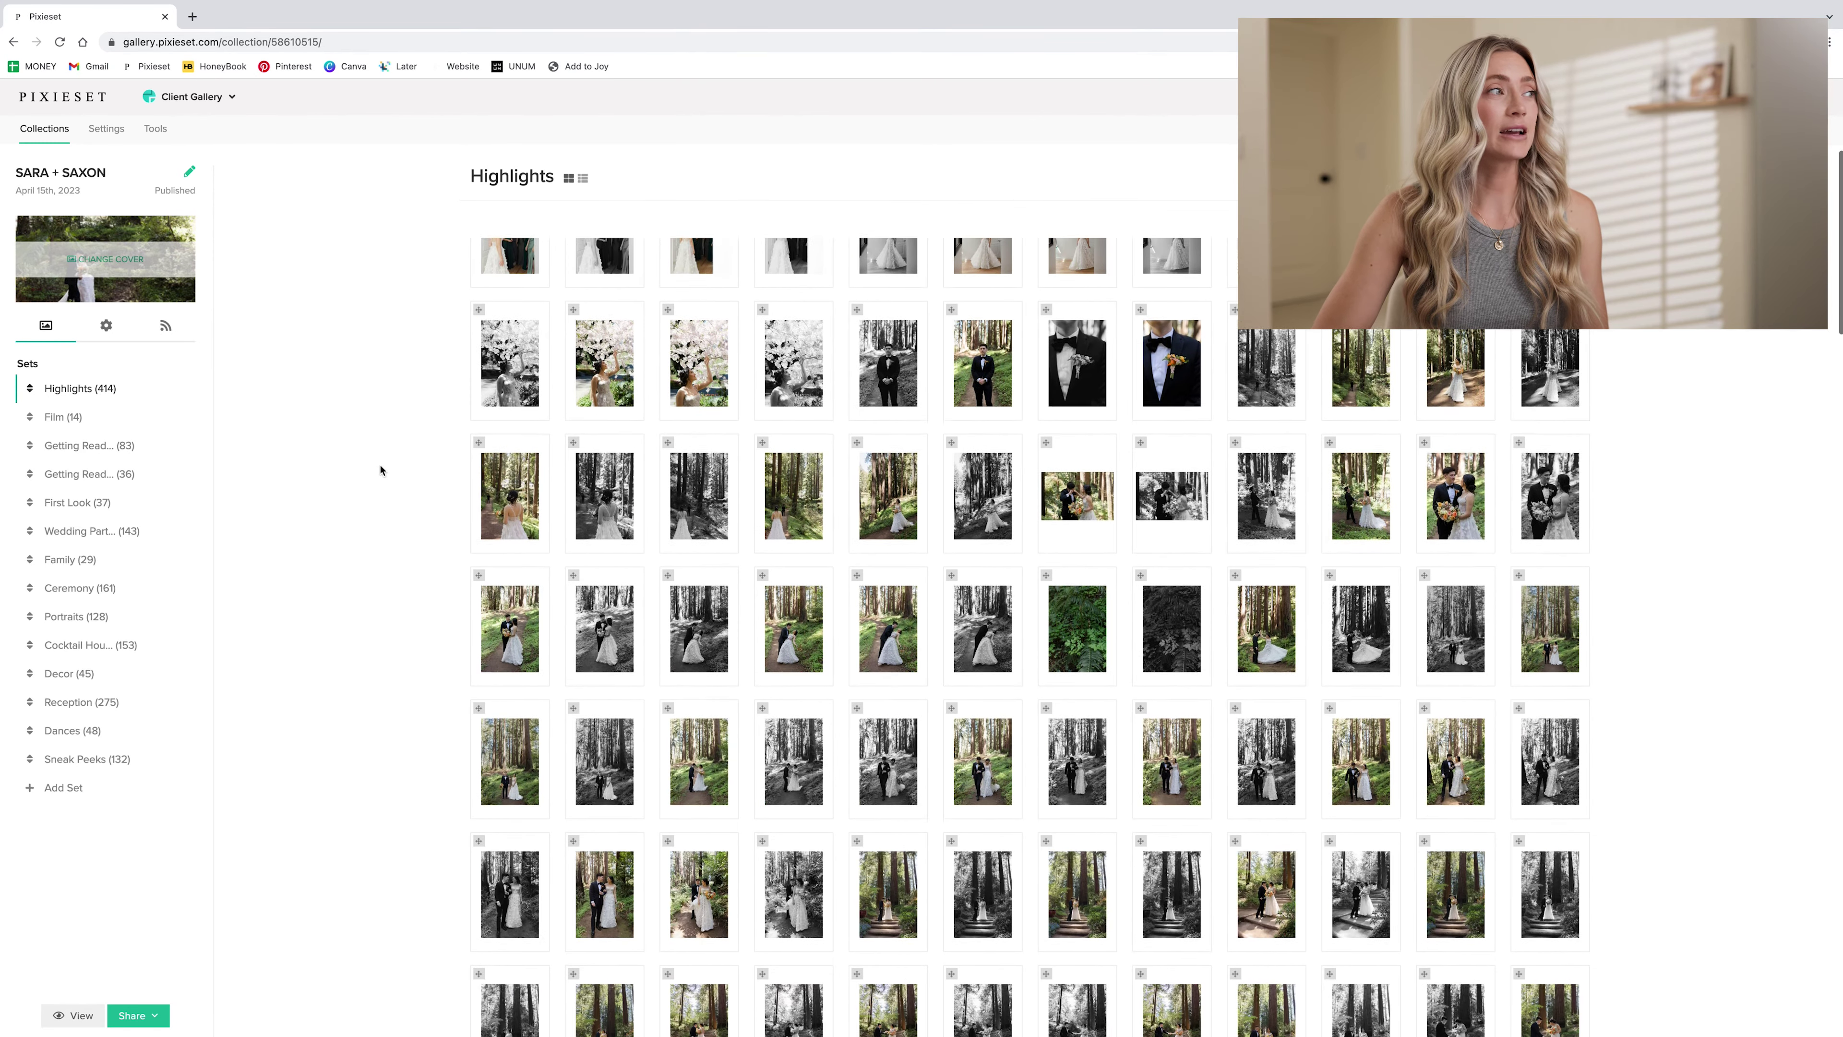
scroll(380, 470, "down", 3)
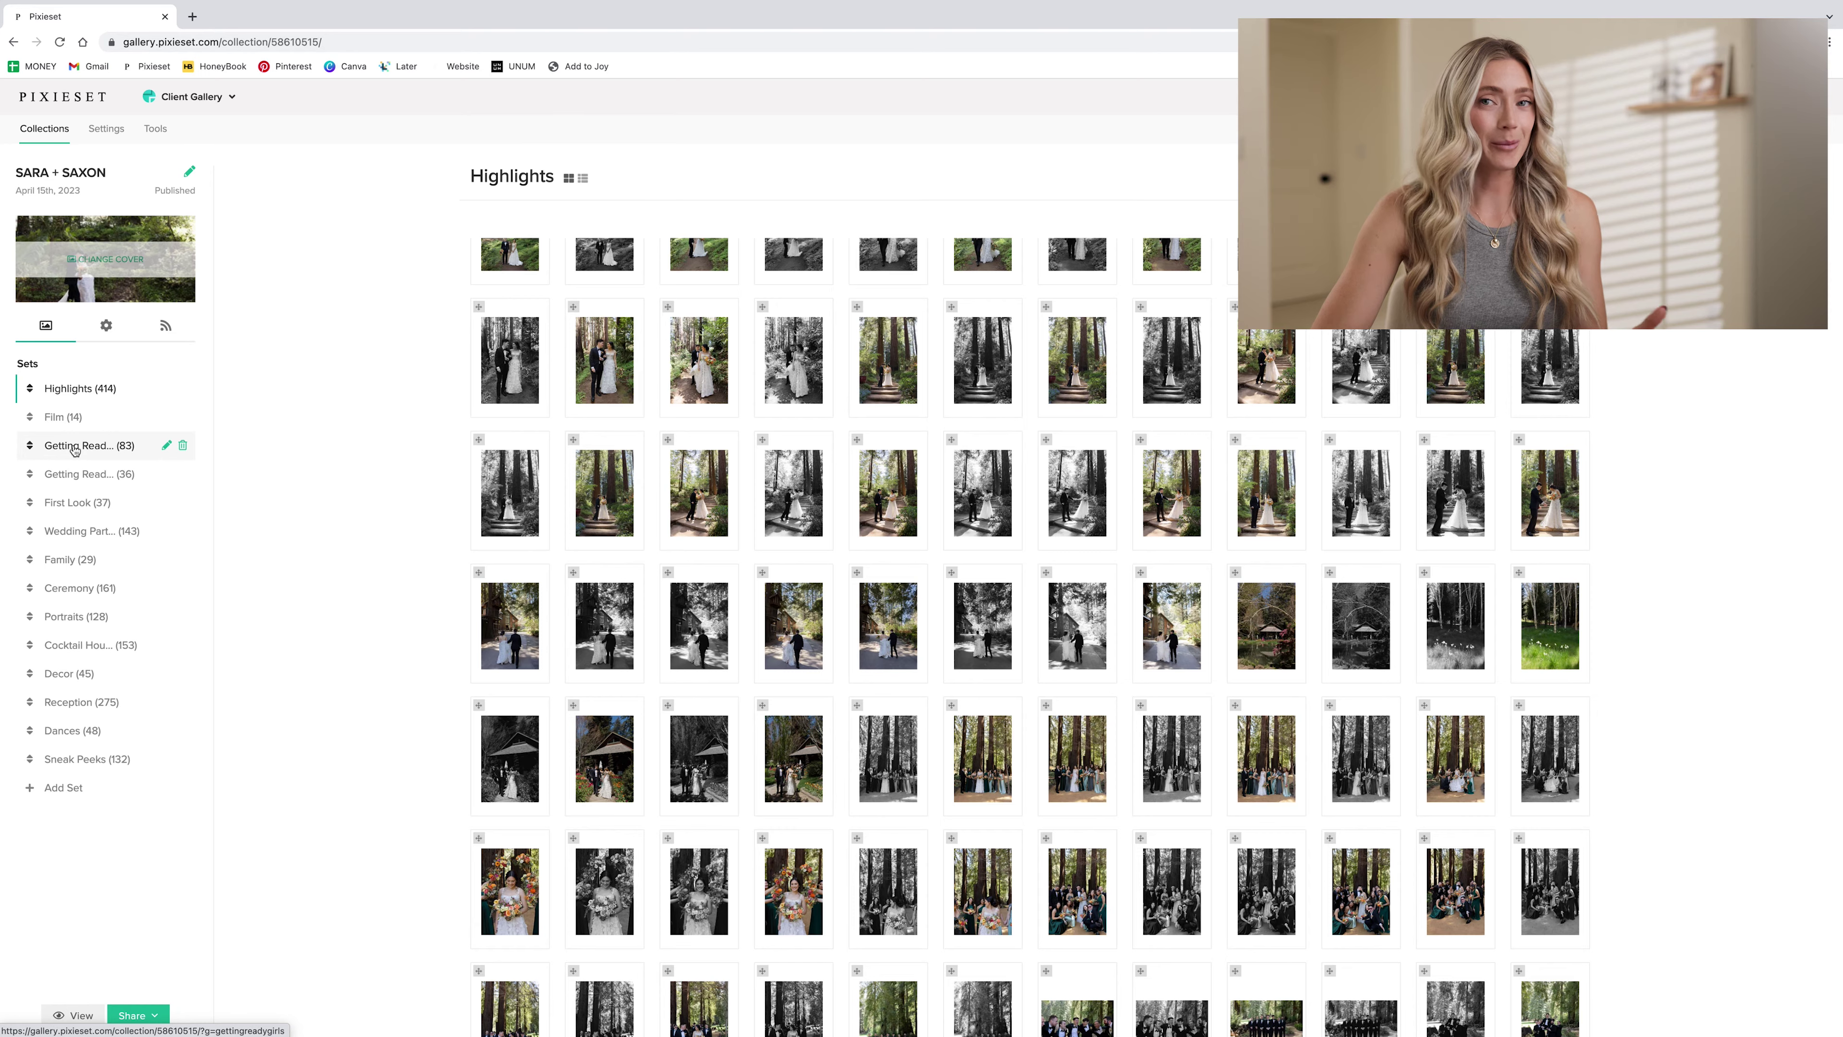
scroll(371, 457, "up", 10)
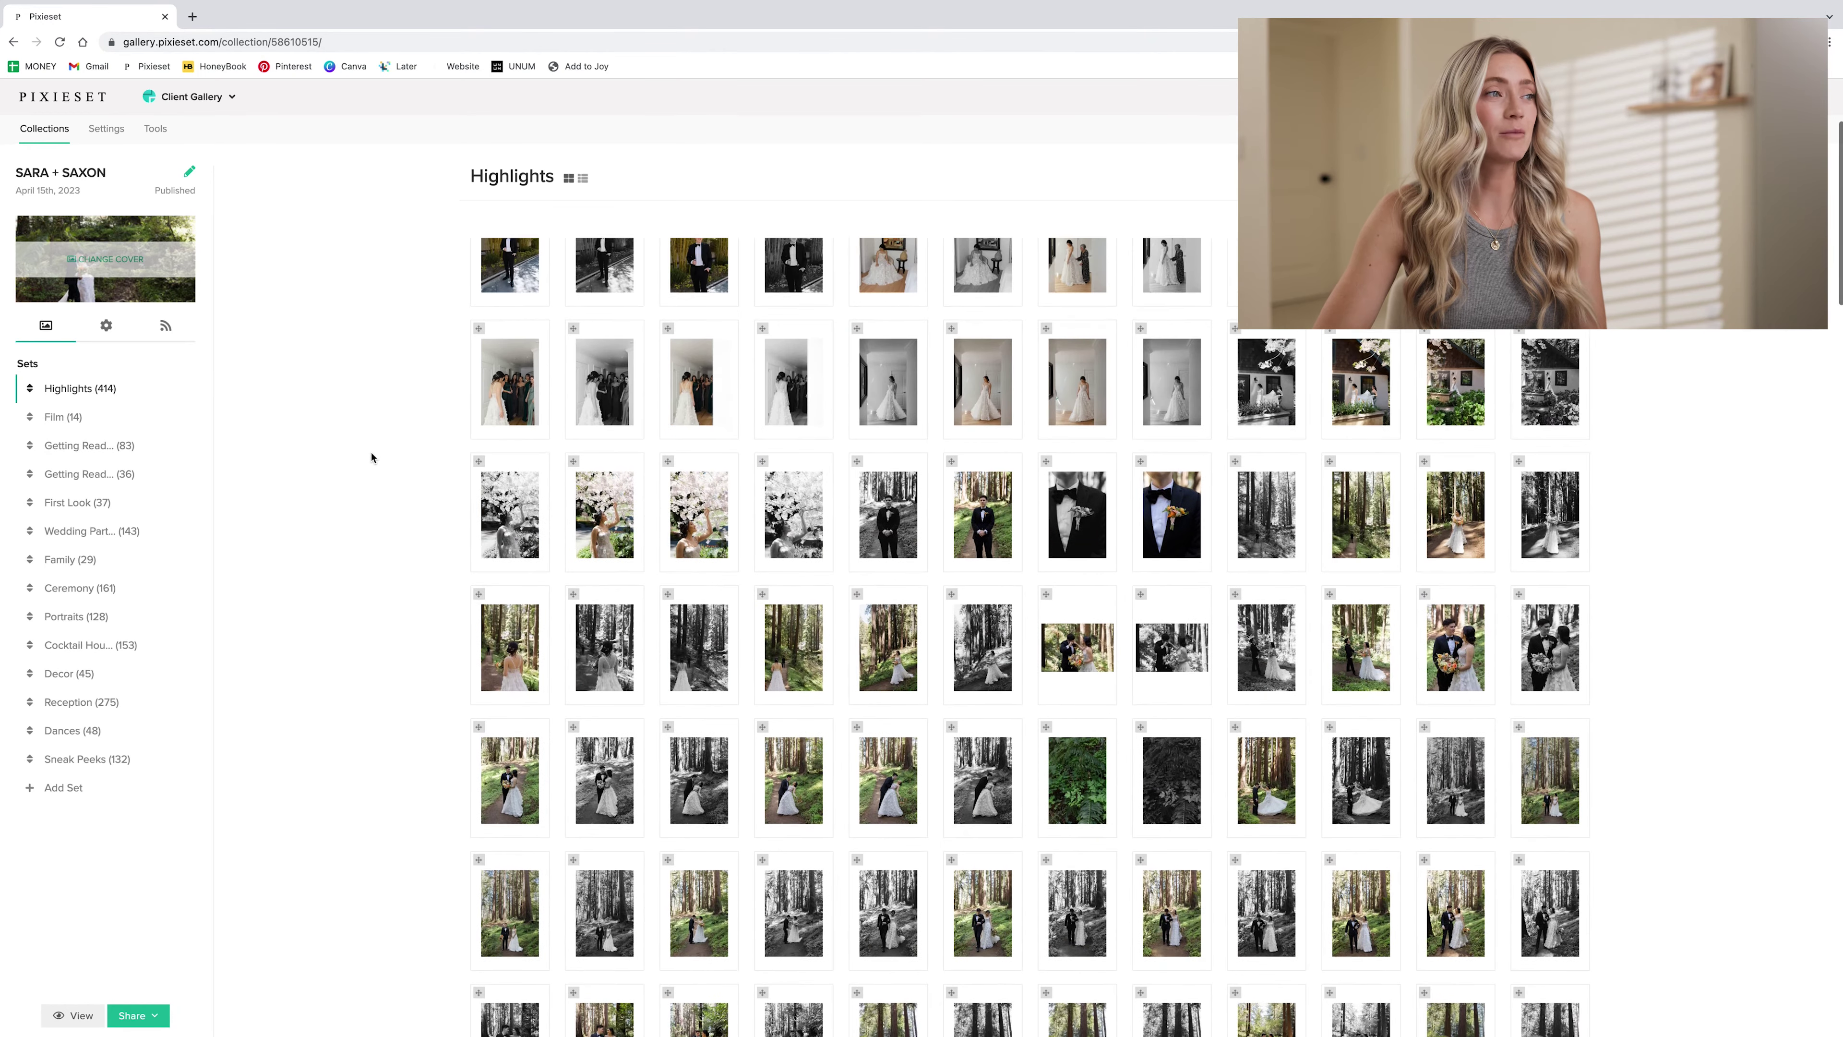
scroll(371, 457, "up", 5)
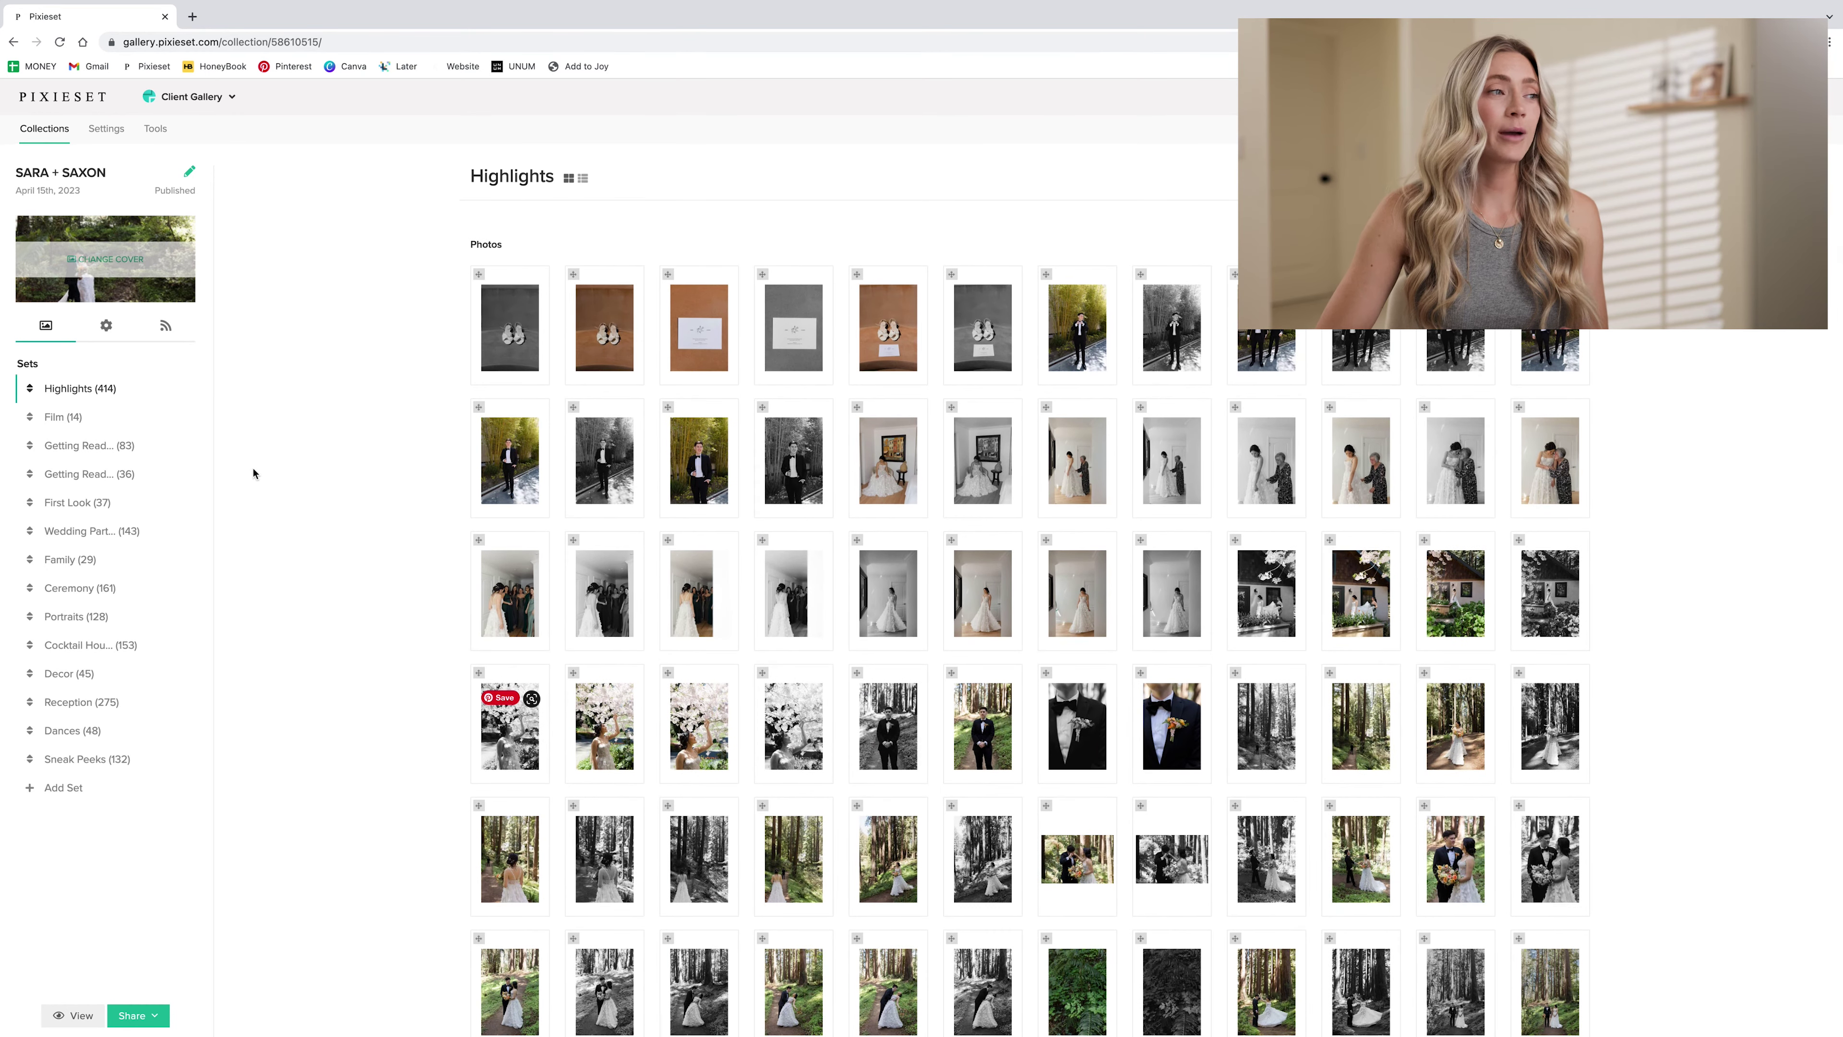
left_click(63, 417)
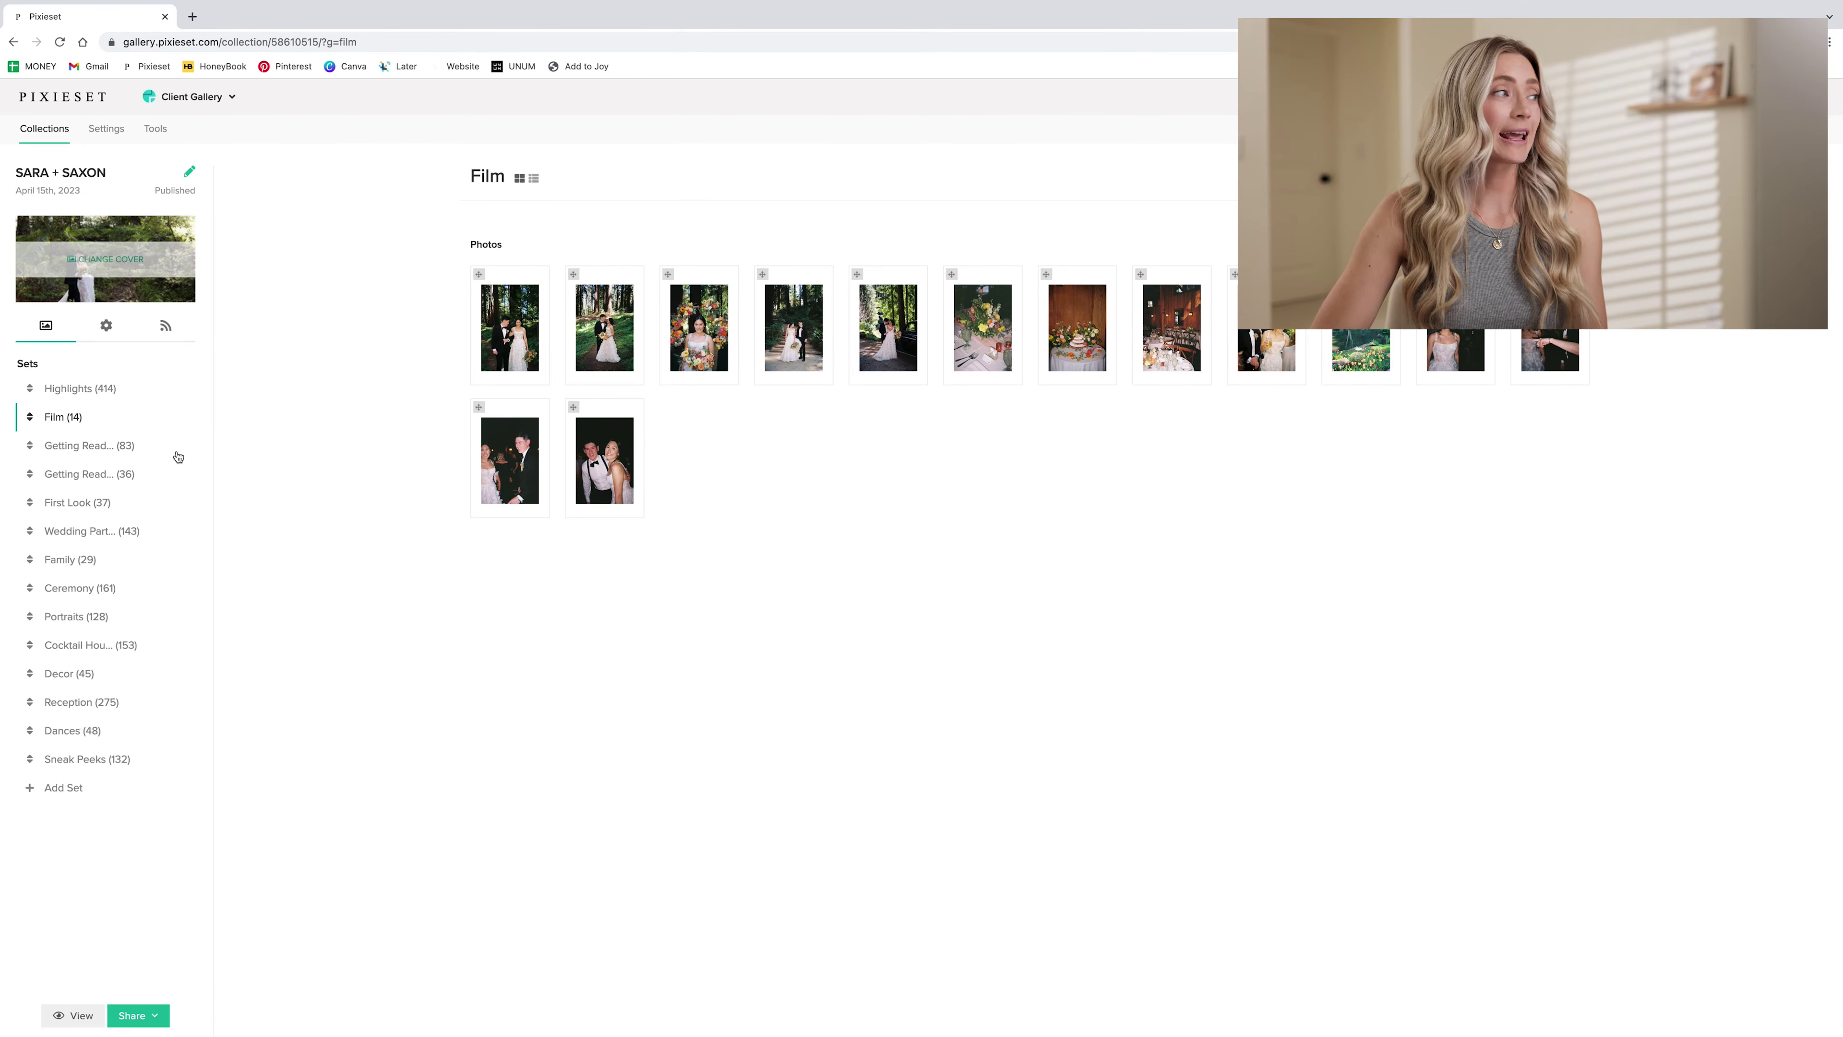
left_click(98, 445)
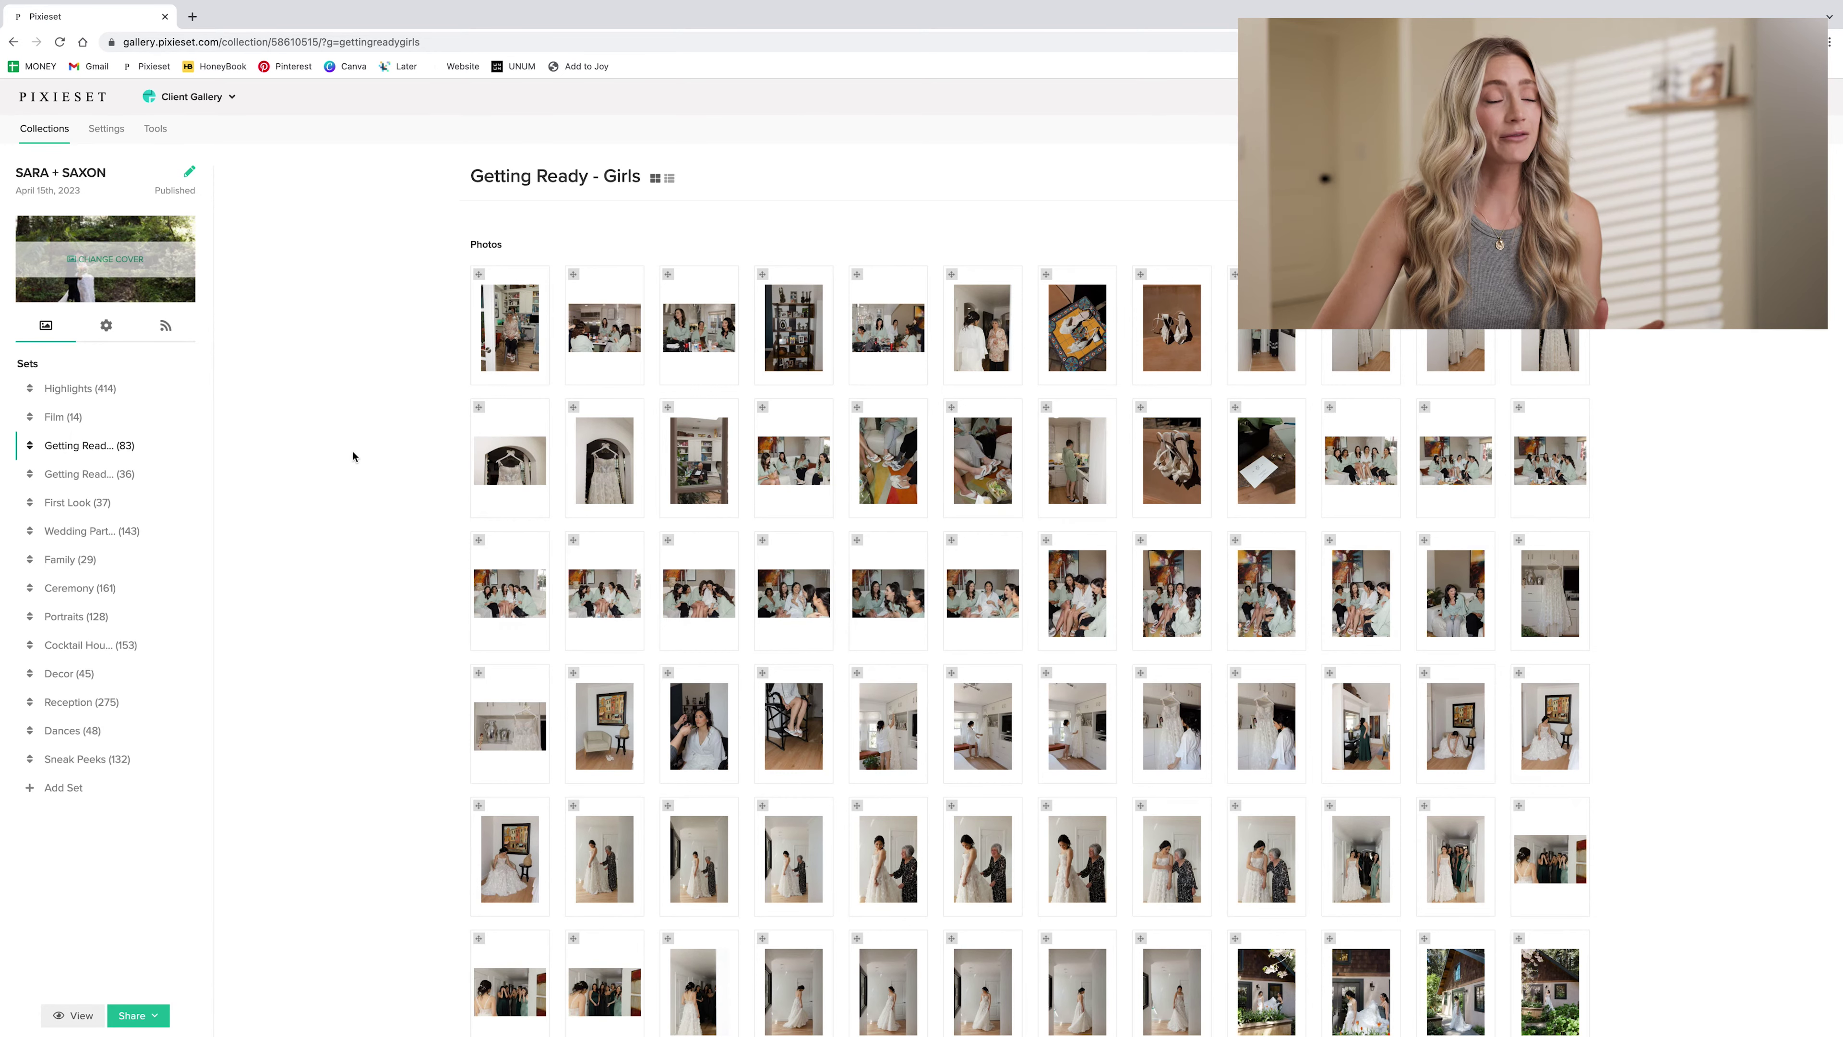
left_click(87, 473)
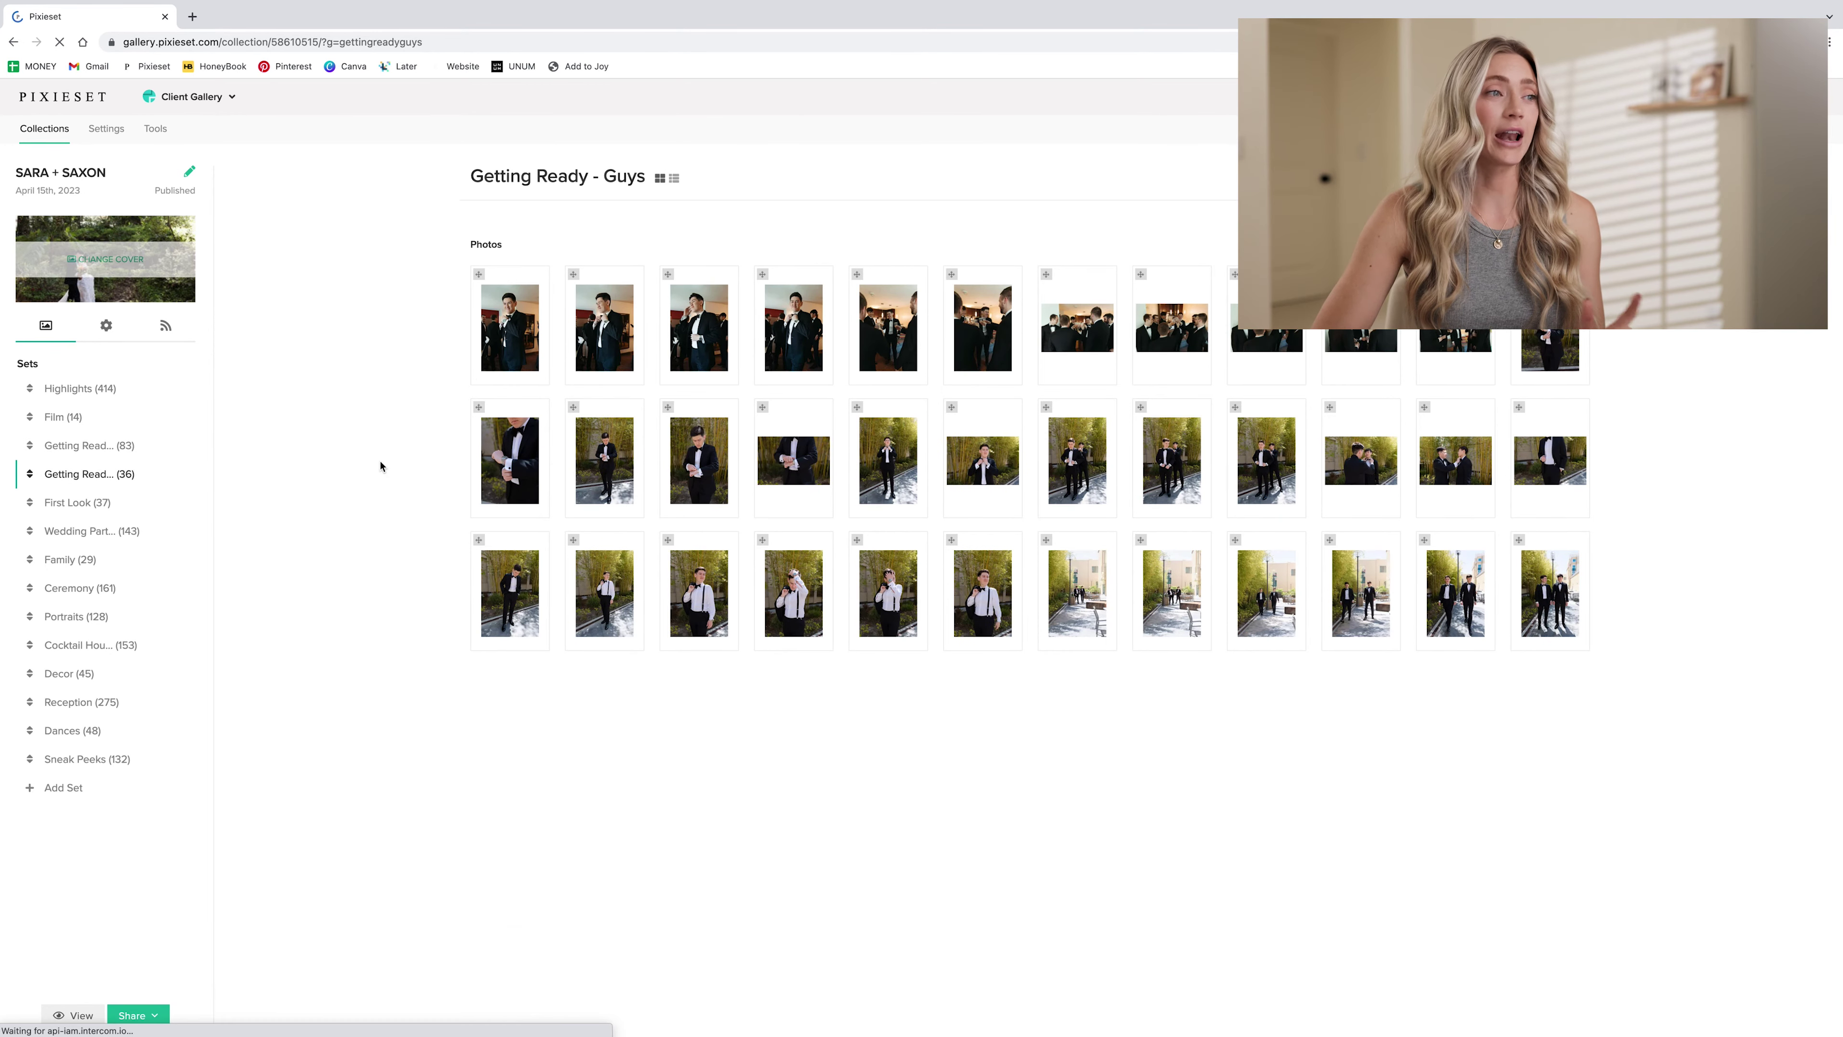
Step: View the First Look, Wedding Party, Family, Ceremony and Portraits sets
left_click(116, 503)
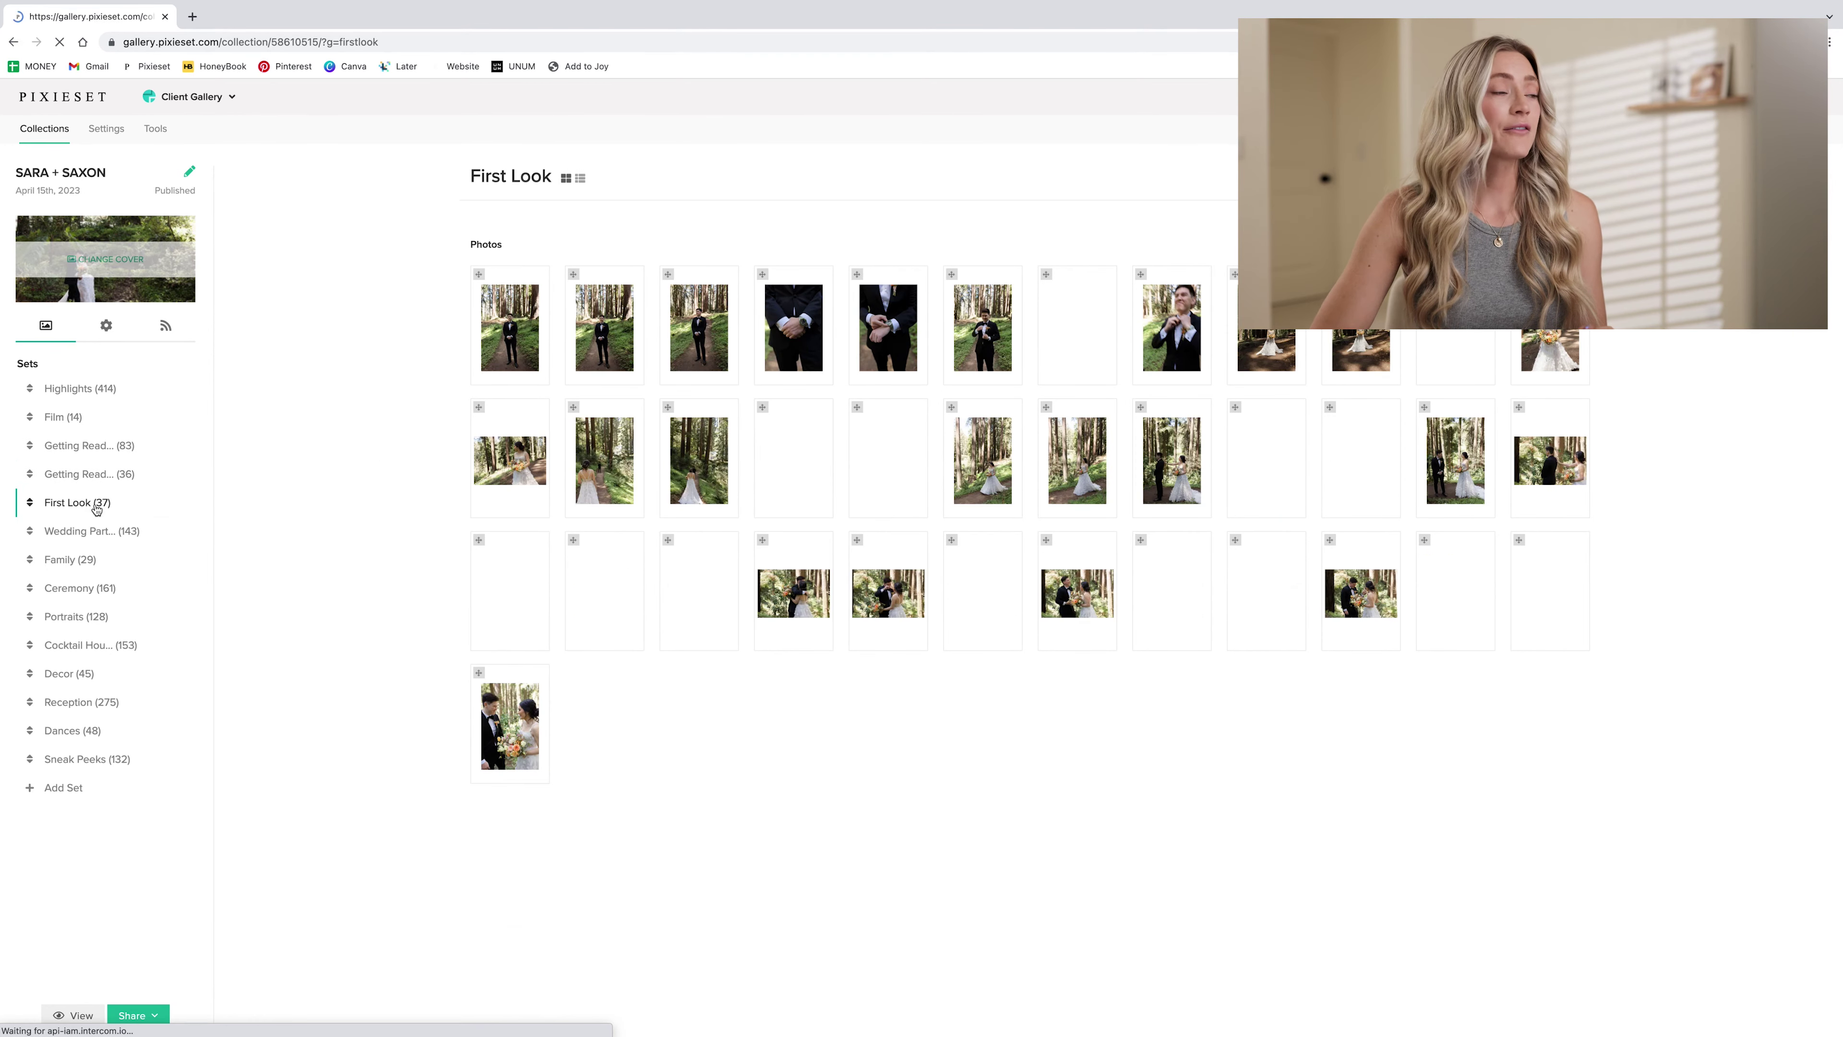
left_click(93, 532)
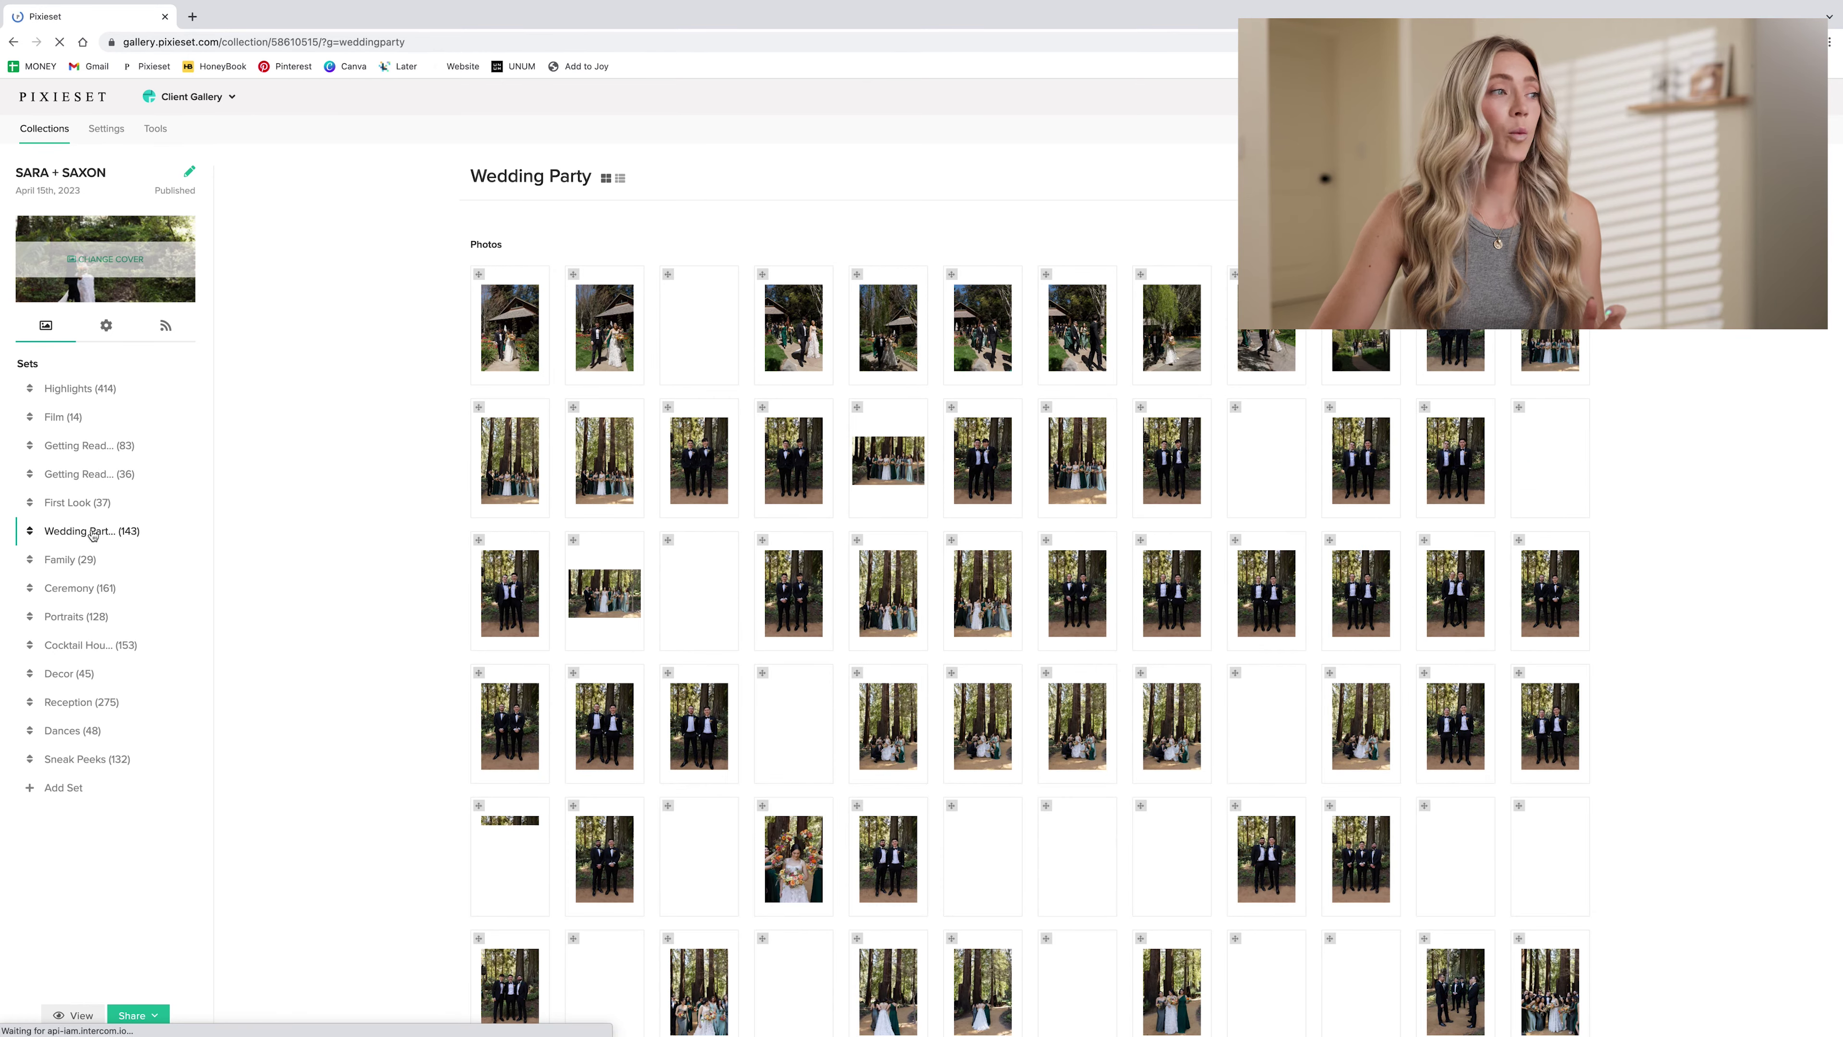
left_click(74, 561)
left_click(76, 589)
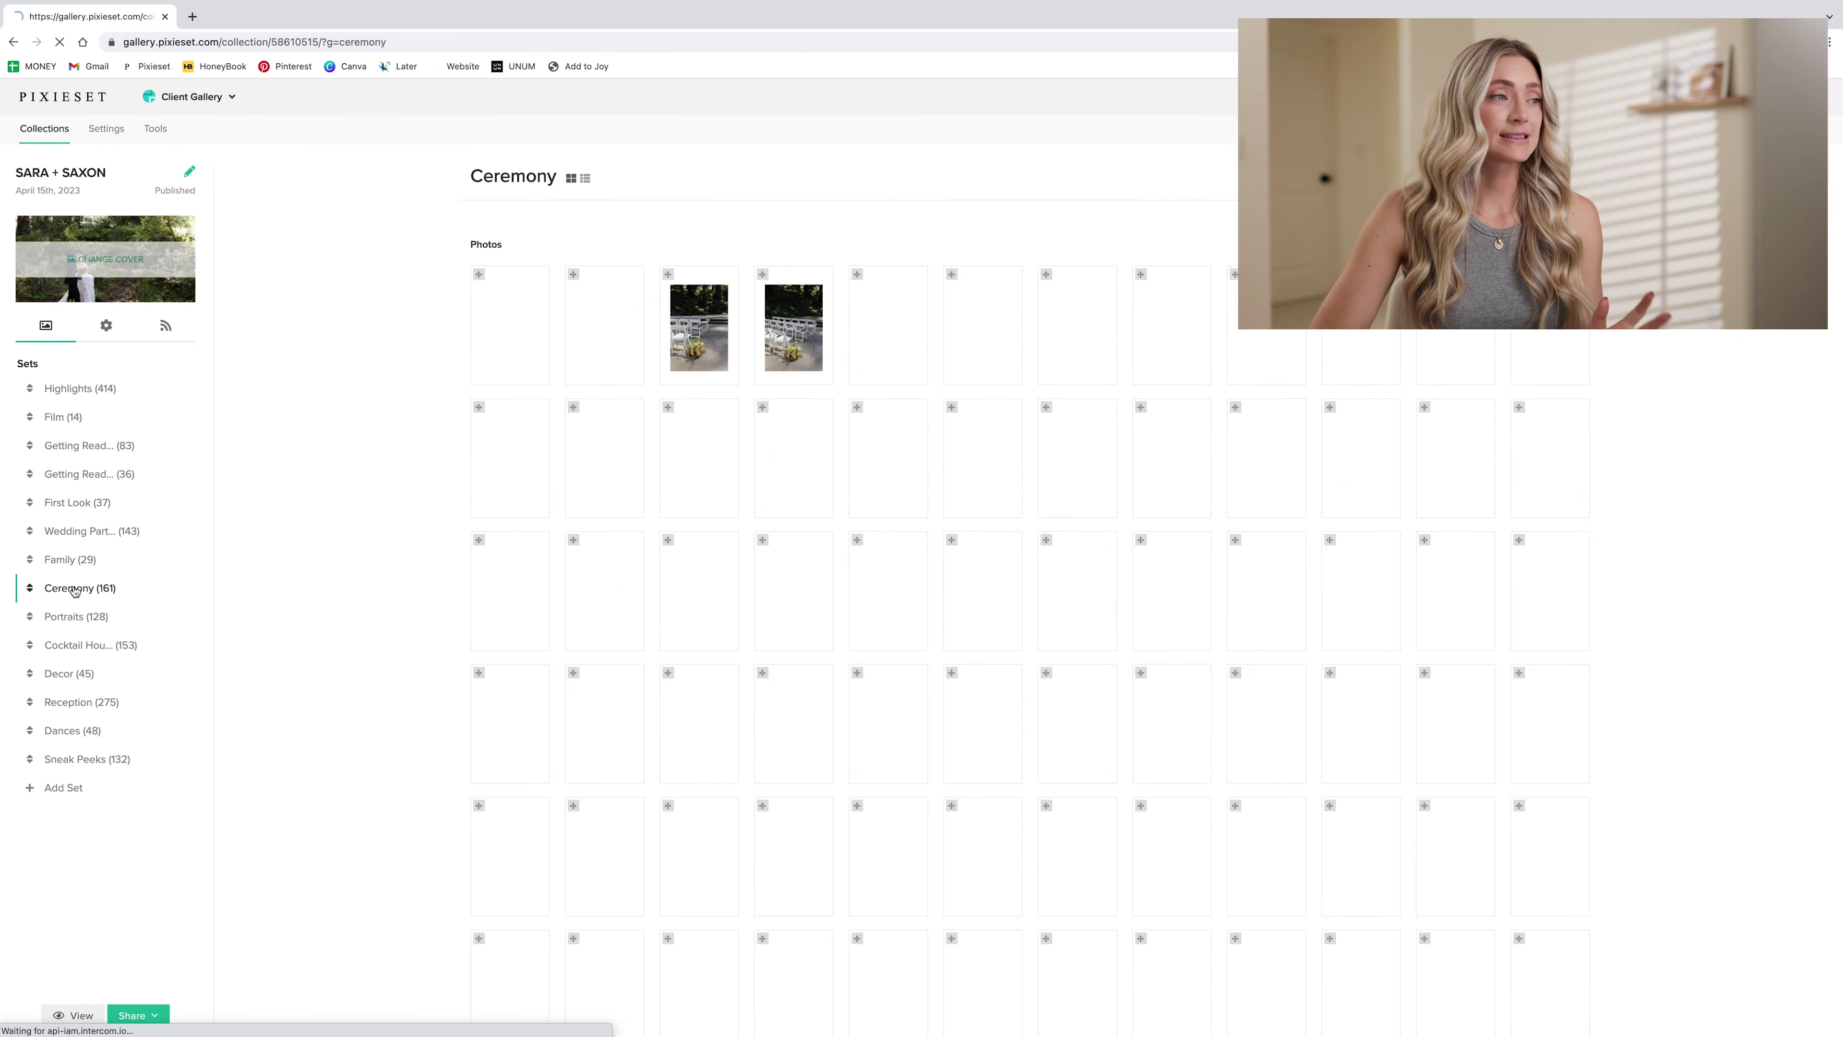
left_click(76, 618)
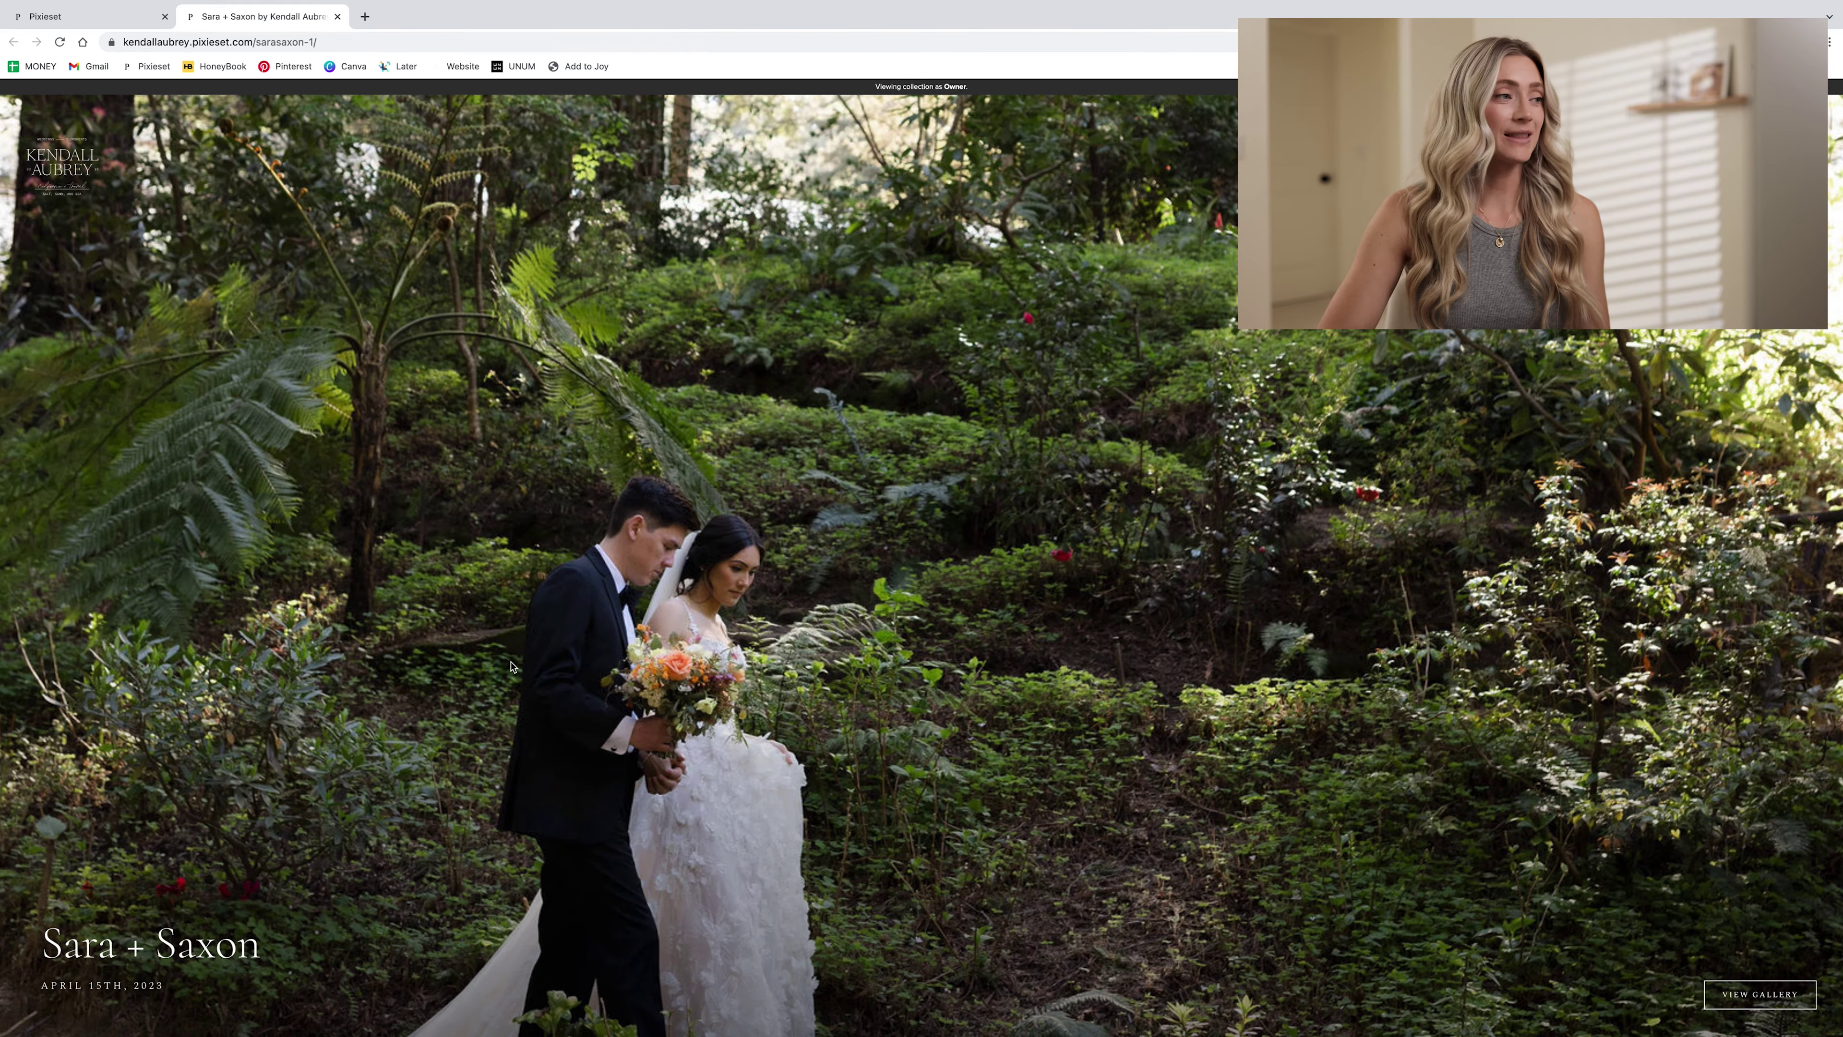
Step: Scroll through the Sara + Saxon client gallery, then close its tab with Cmd+W
scroll(513, 660, "down", 5)
scroll(511, 667, "down", 10)
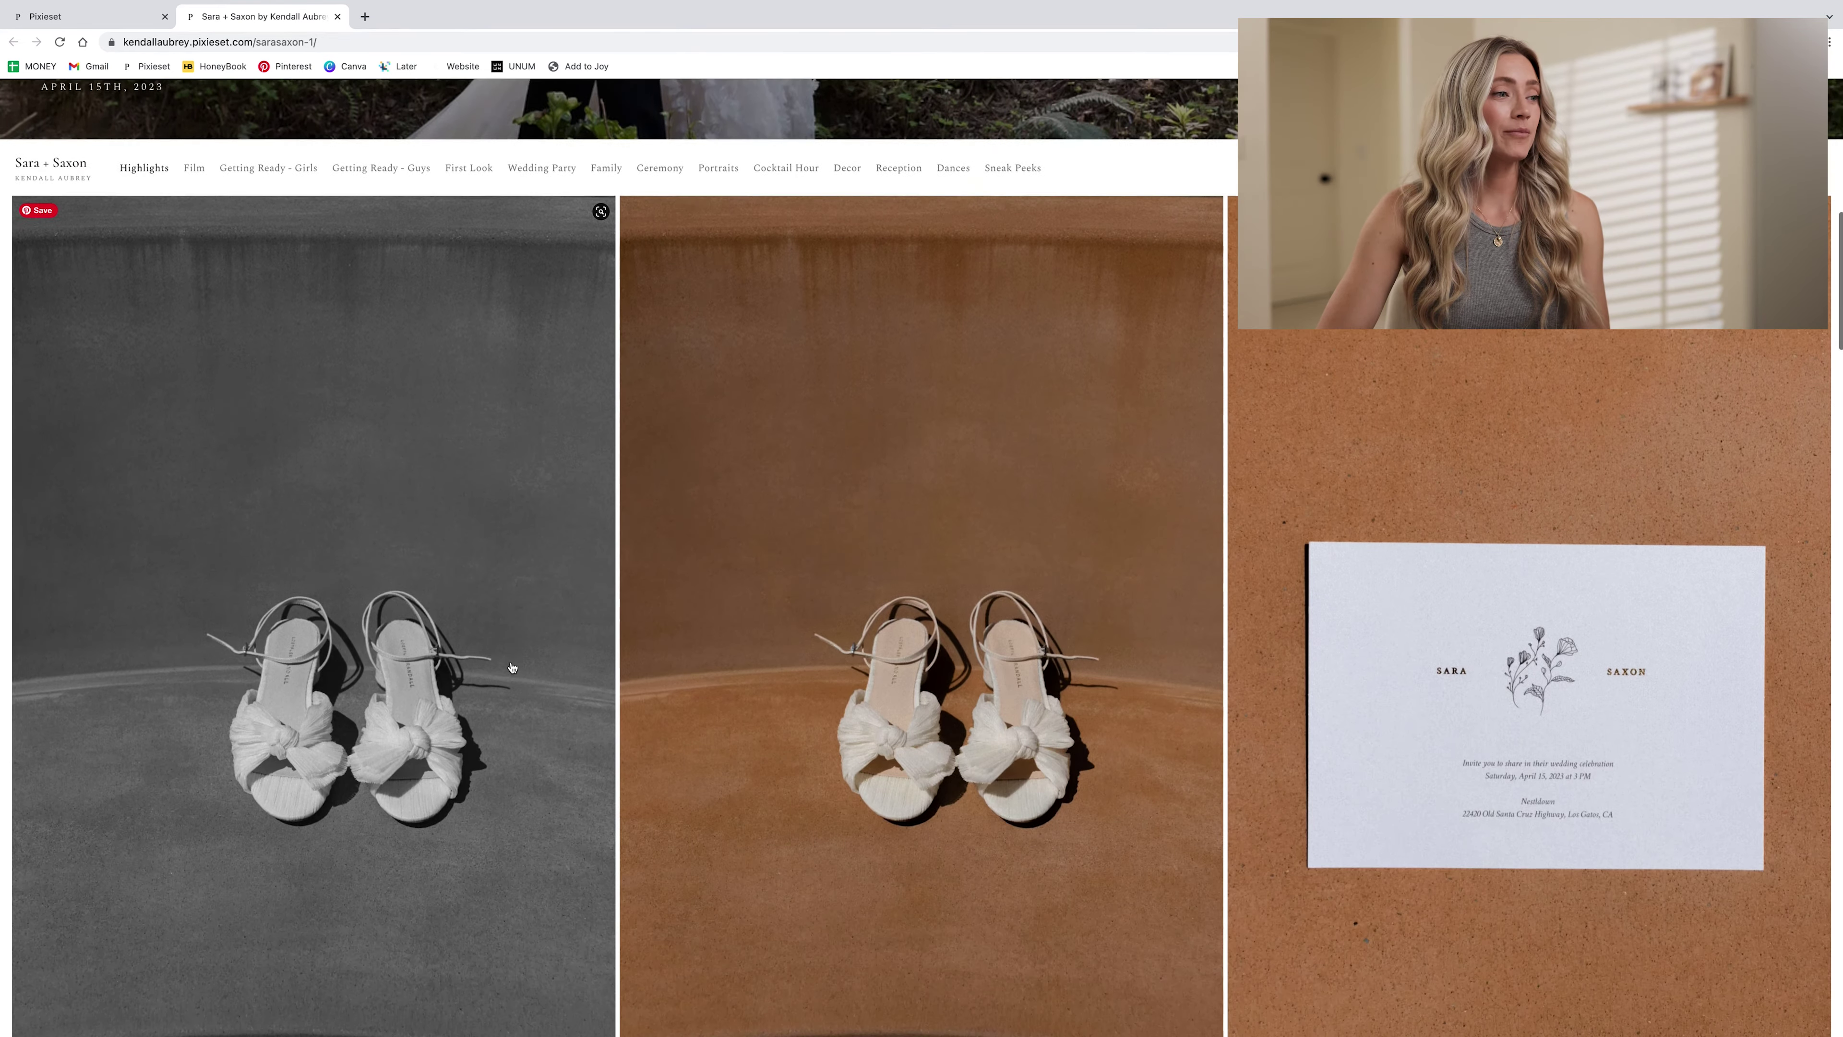
scroll(512, 667, "down", 10)
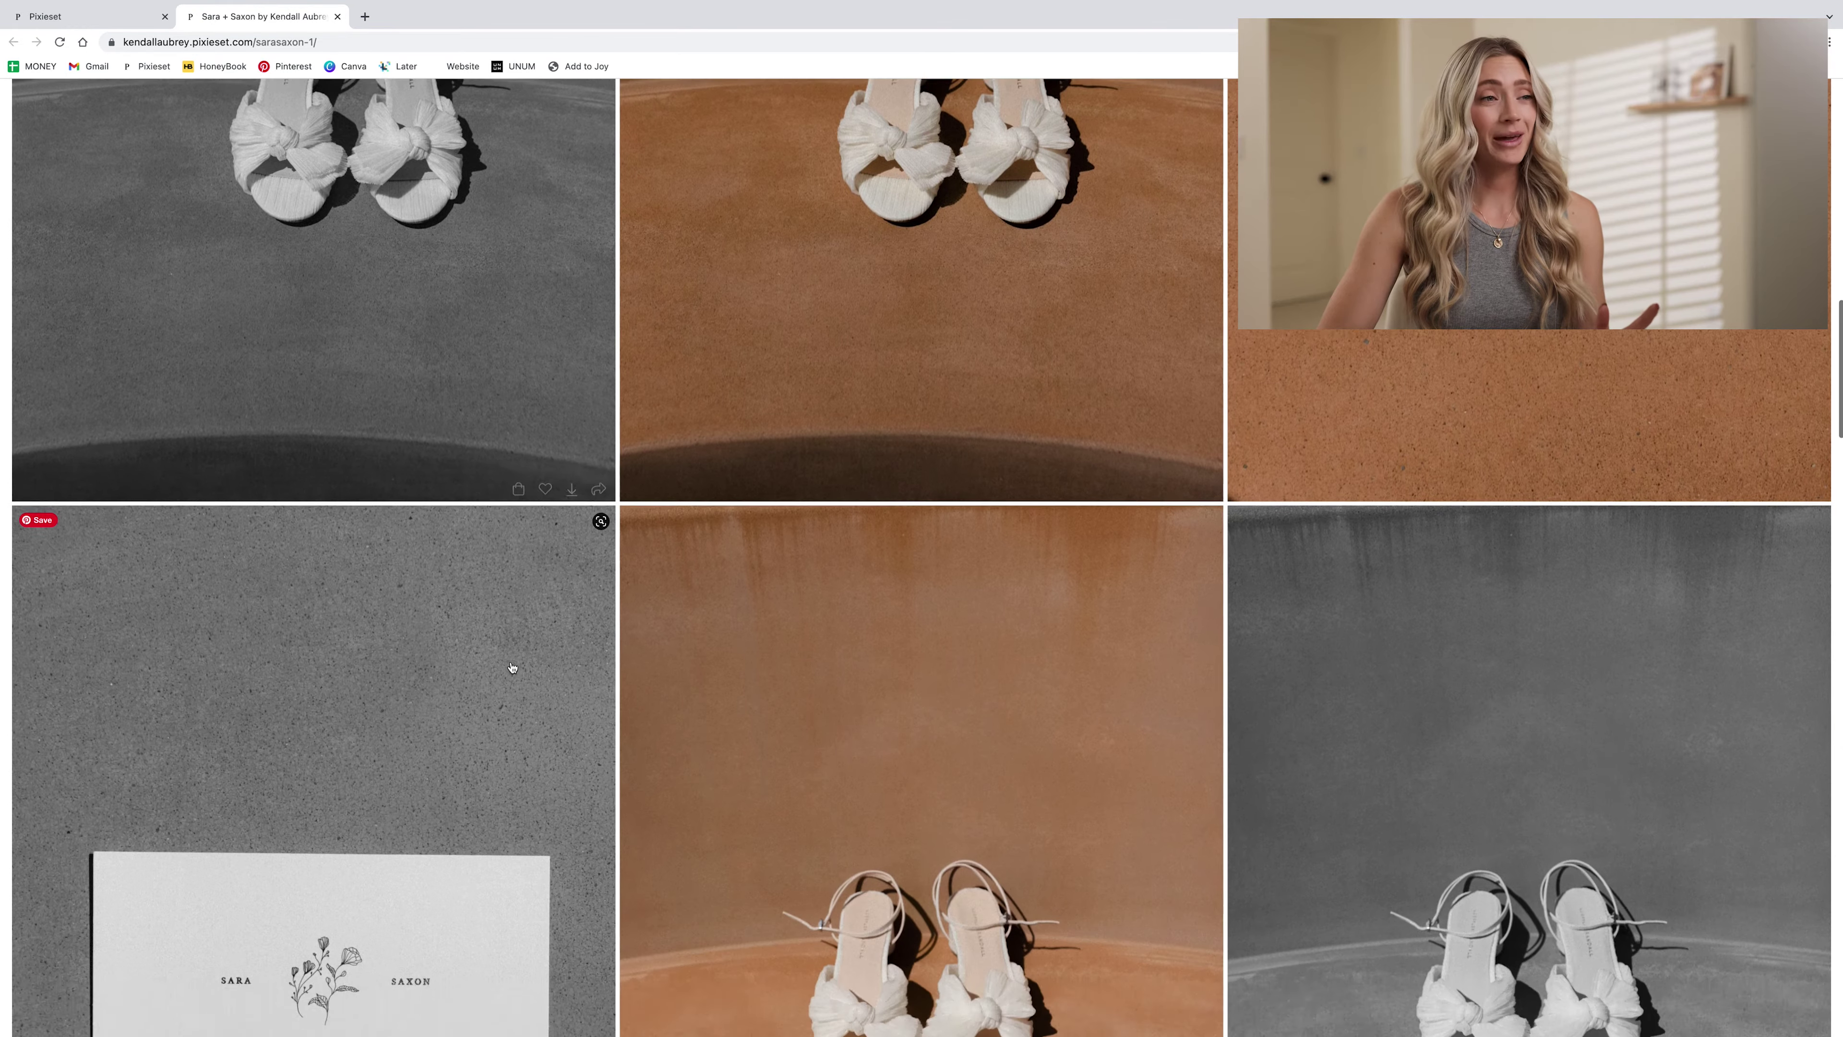
scroll(512, 667, "down", 12)
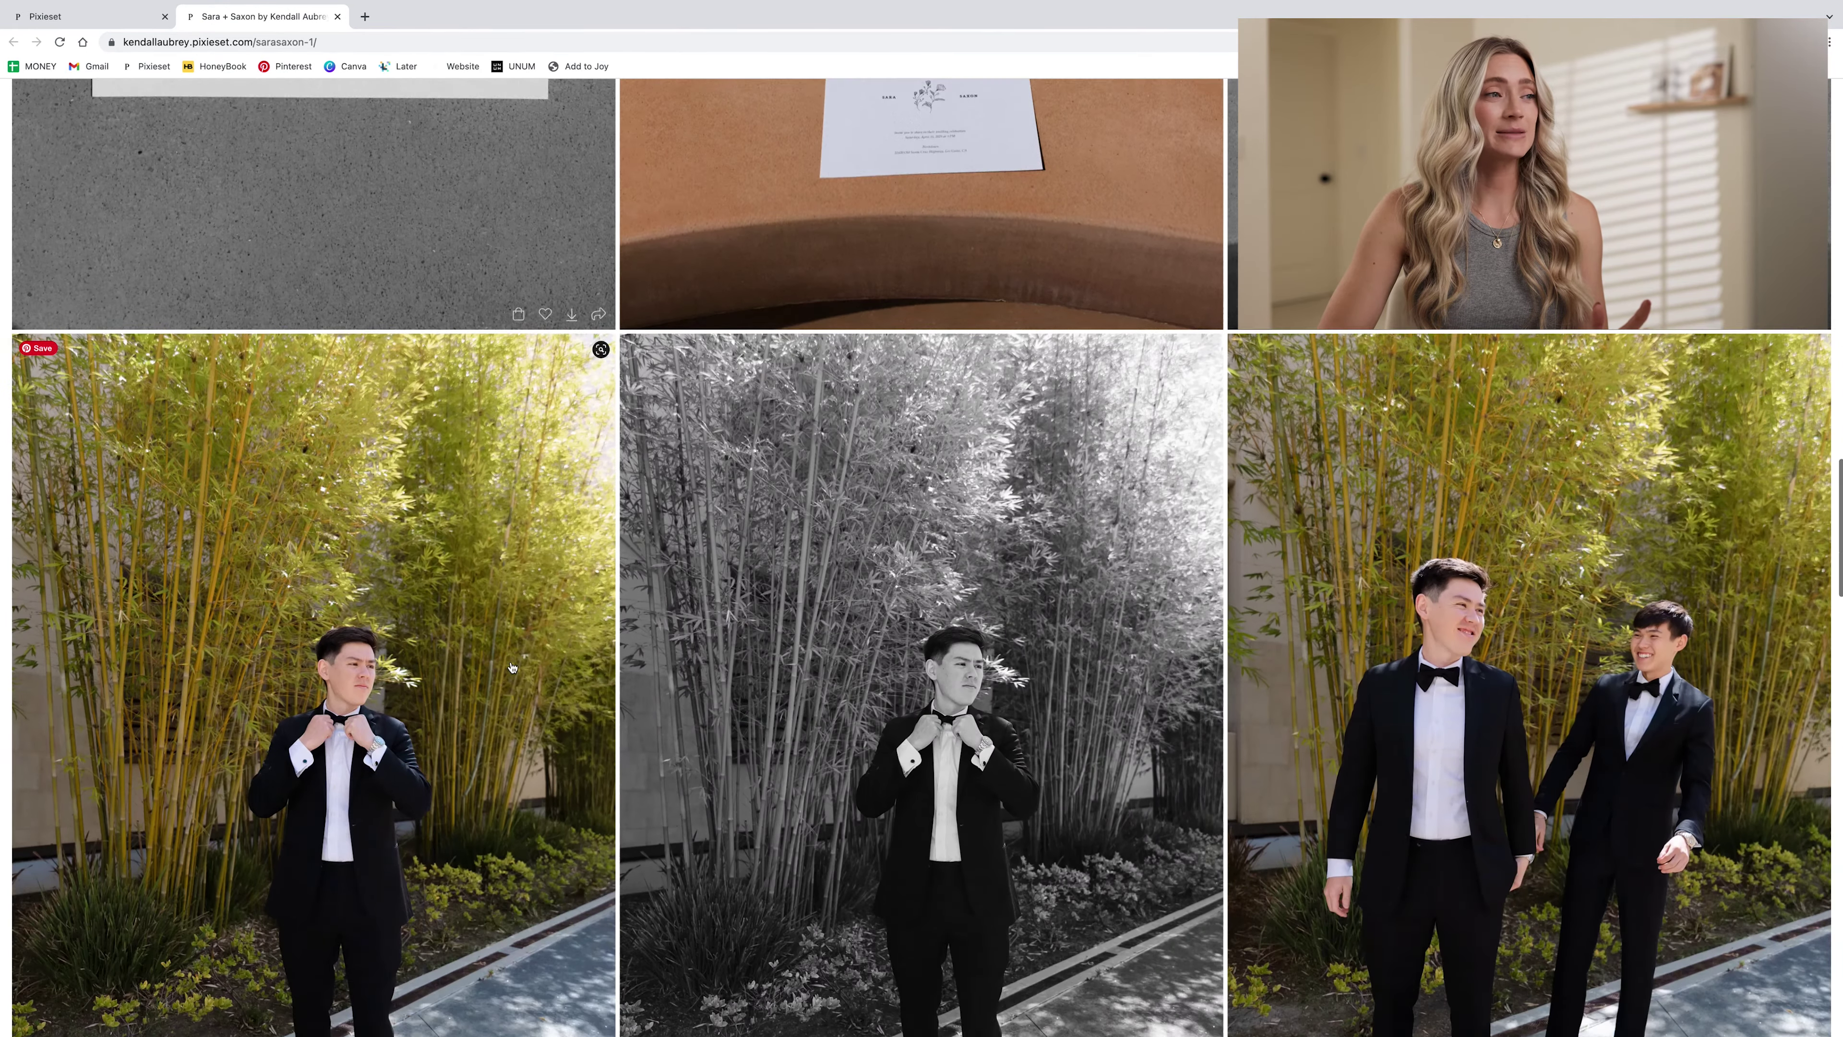
scroll(511, 667, "down", 7)
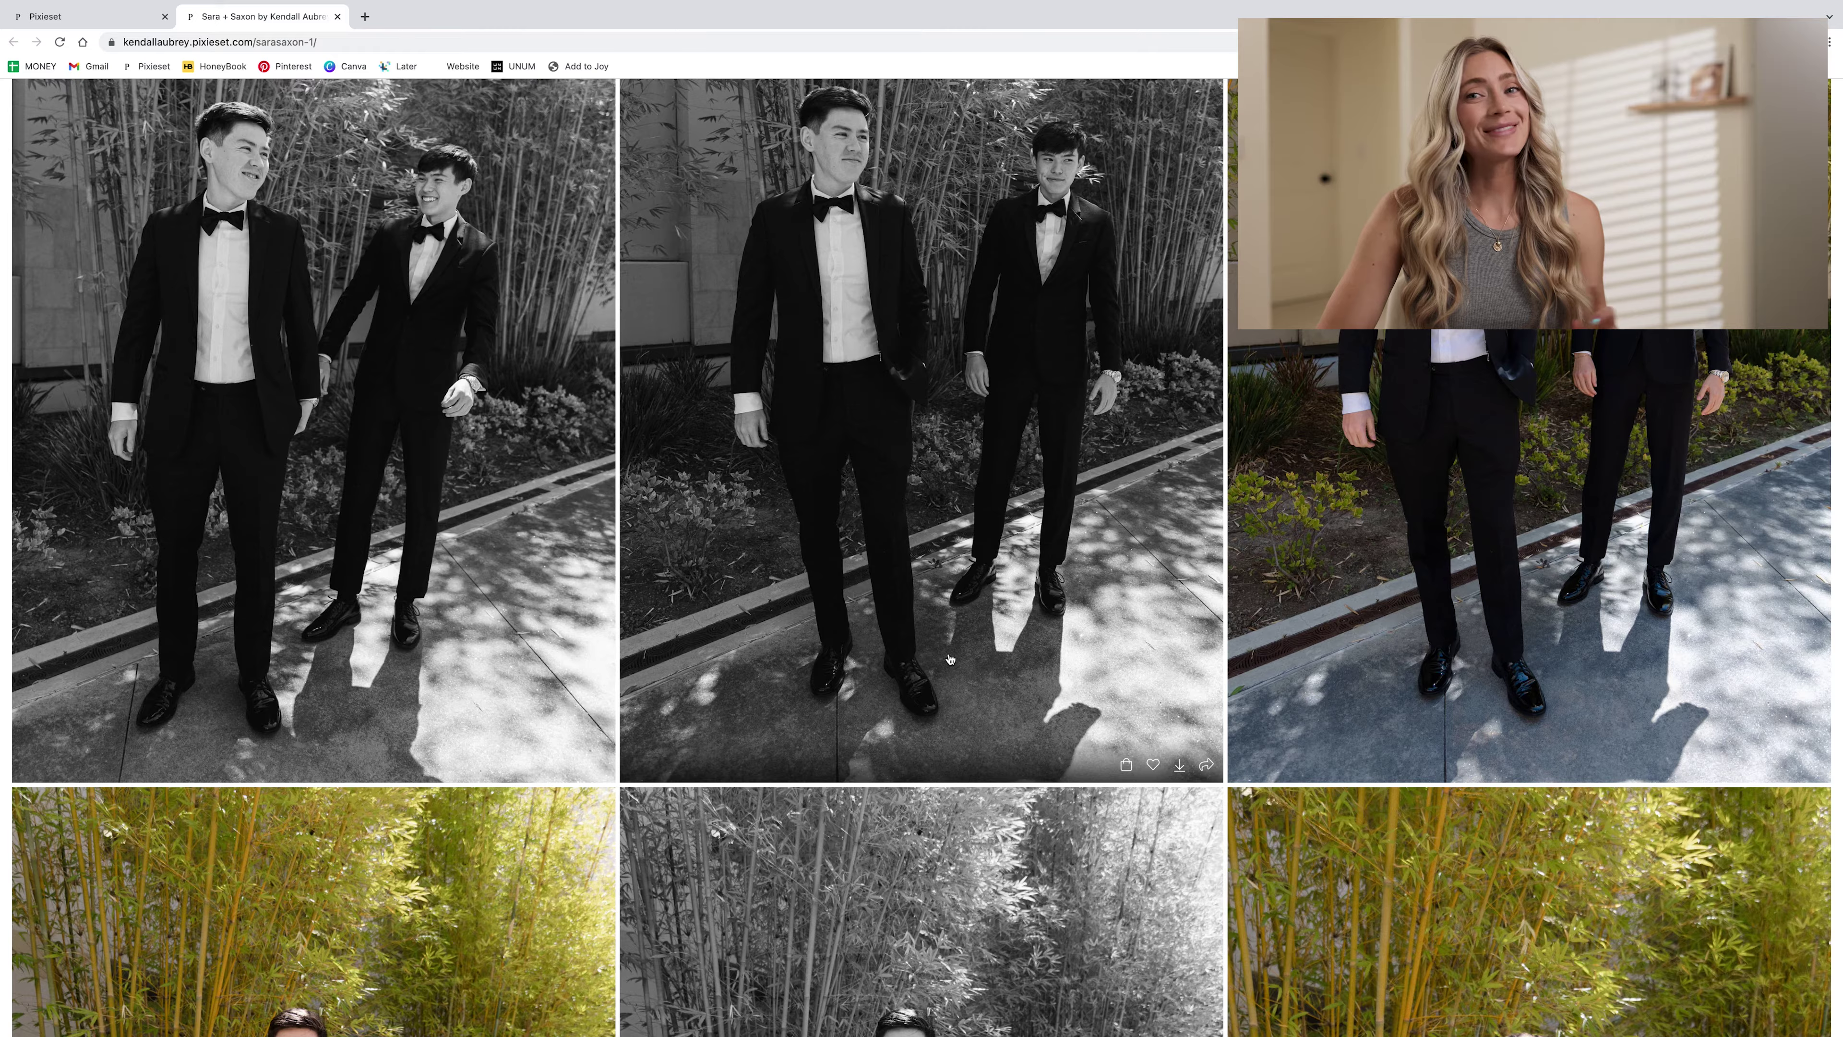
scroll(951, 658, "up", 20)
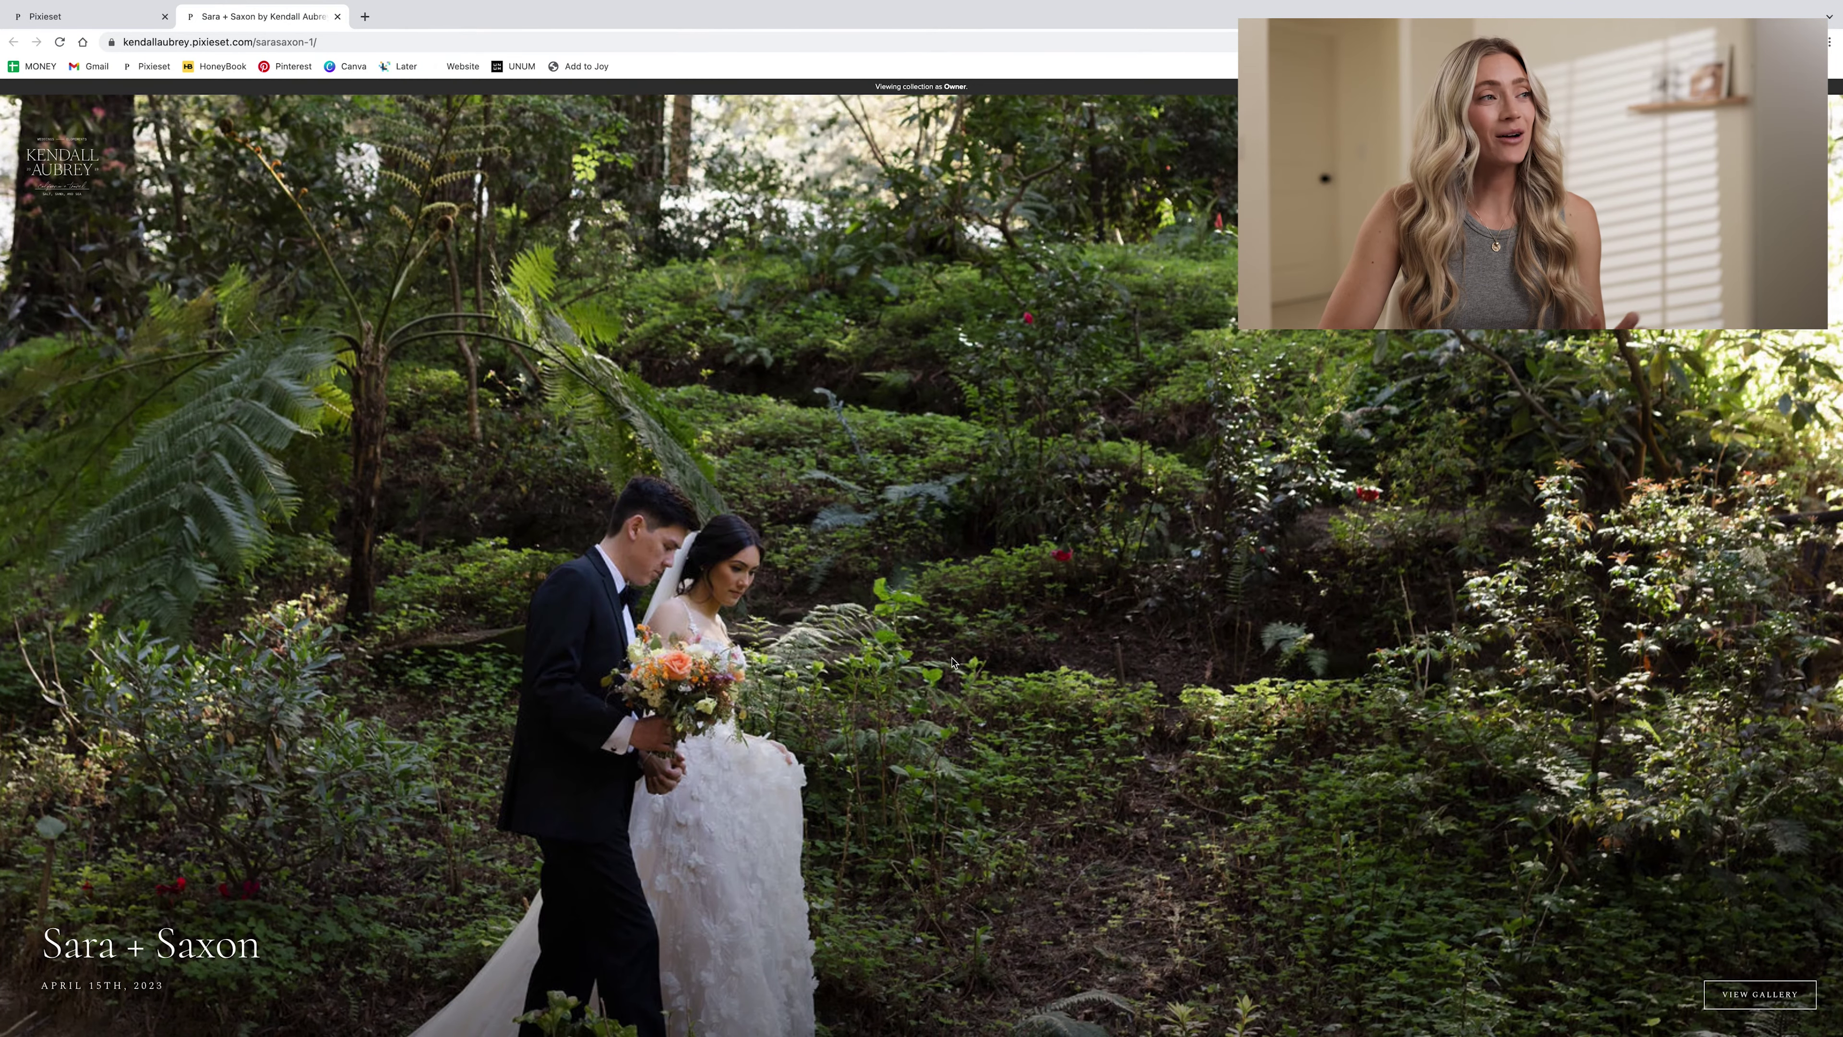
key("super+w")
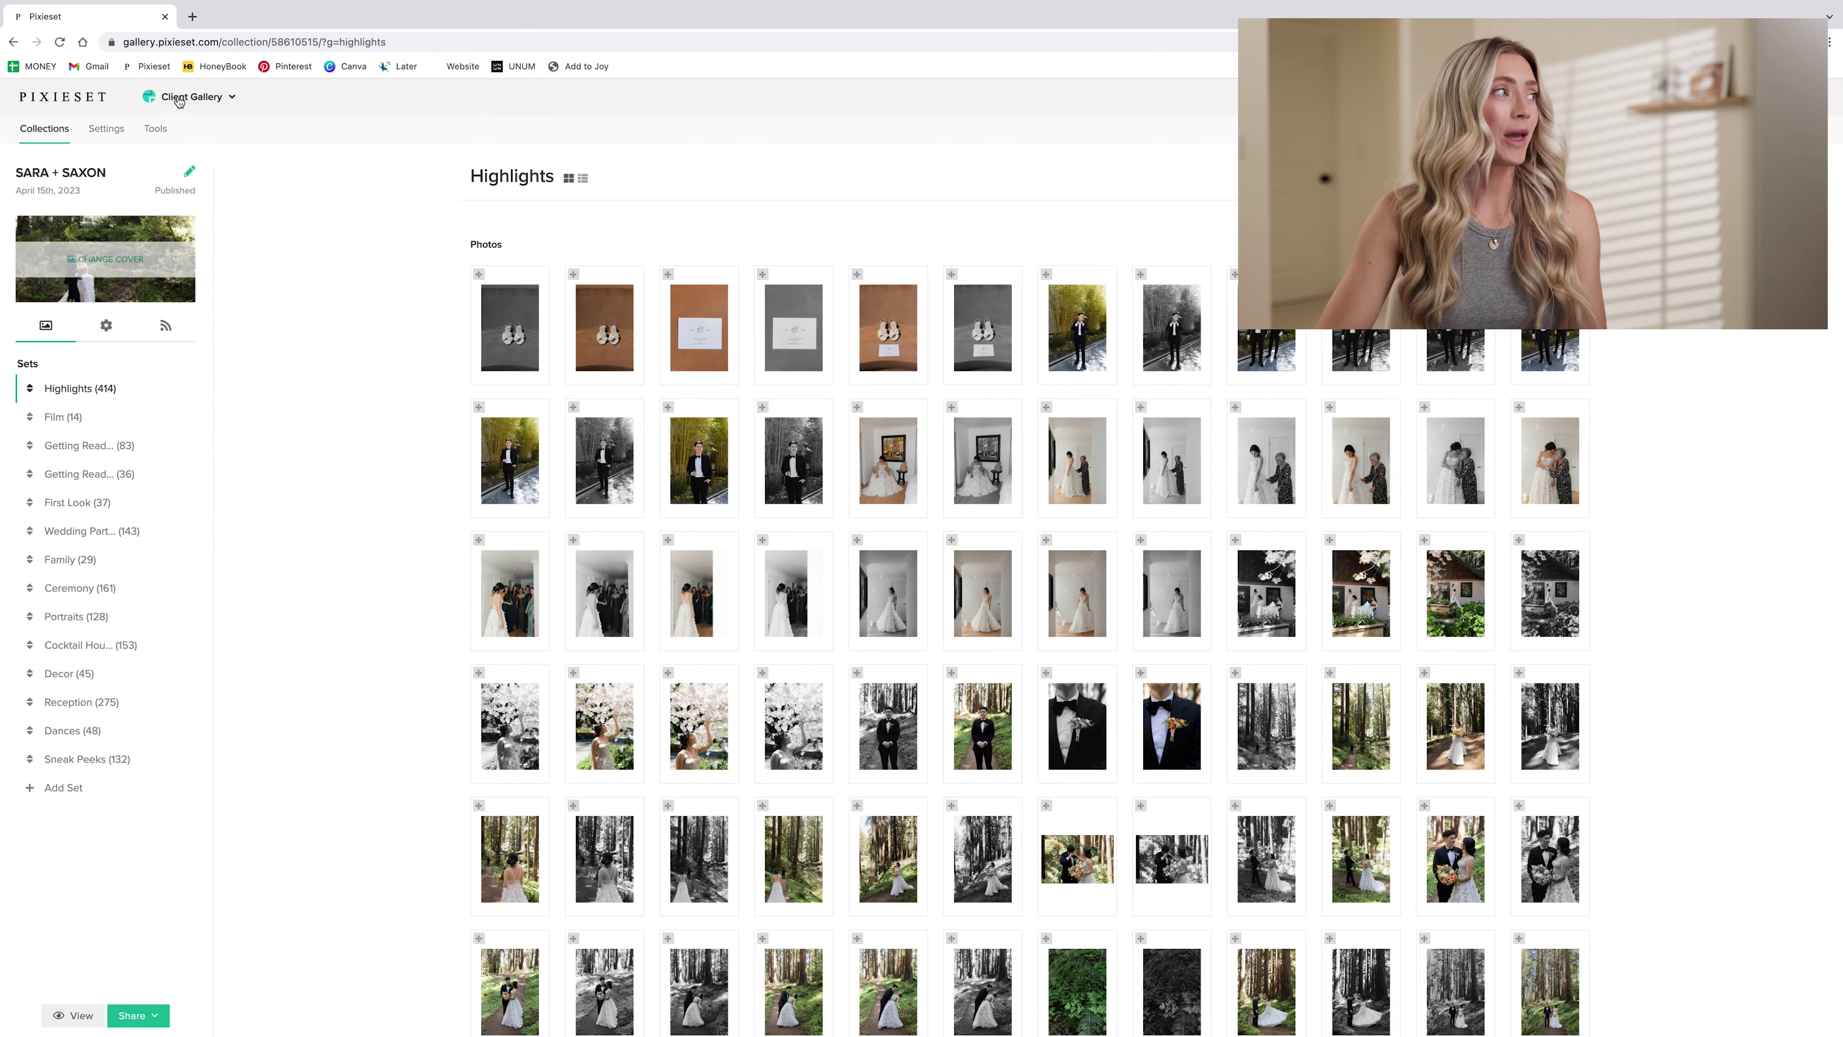
Step: Review the account-wide Domain and Logos & Branding settings
left_click(106, 129)
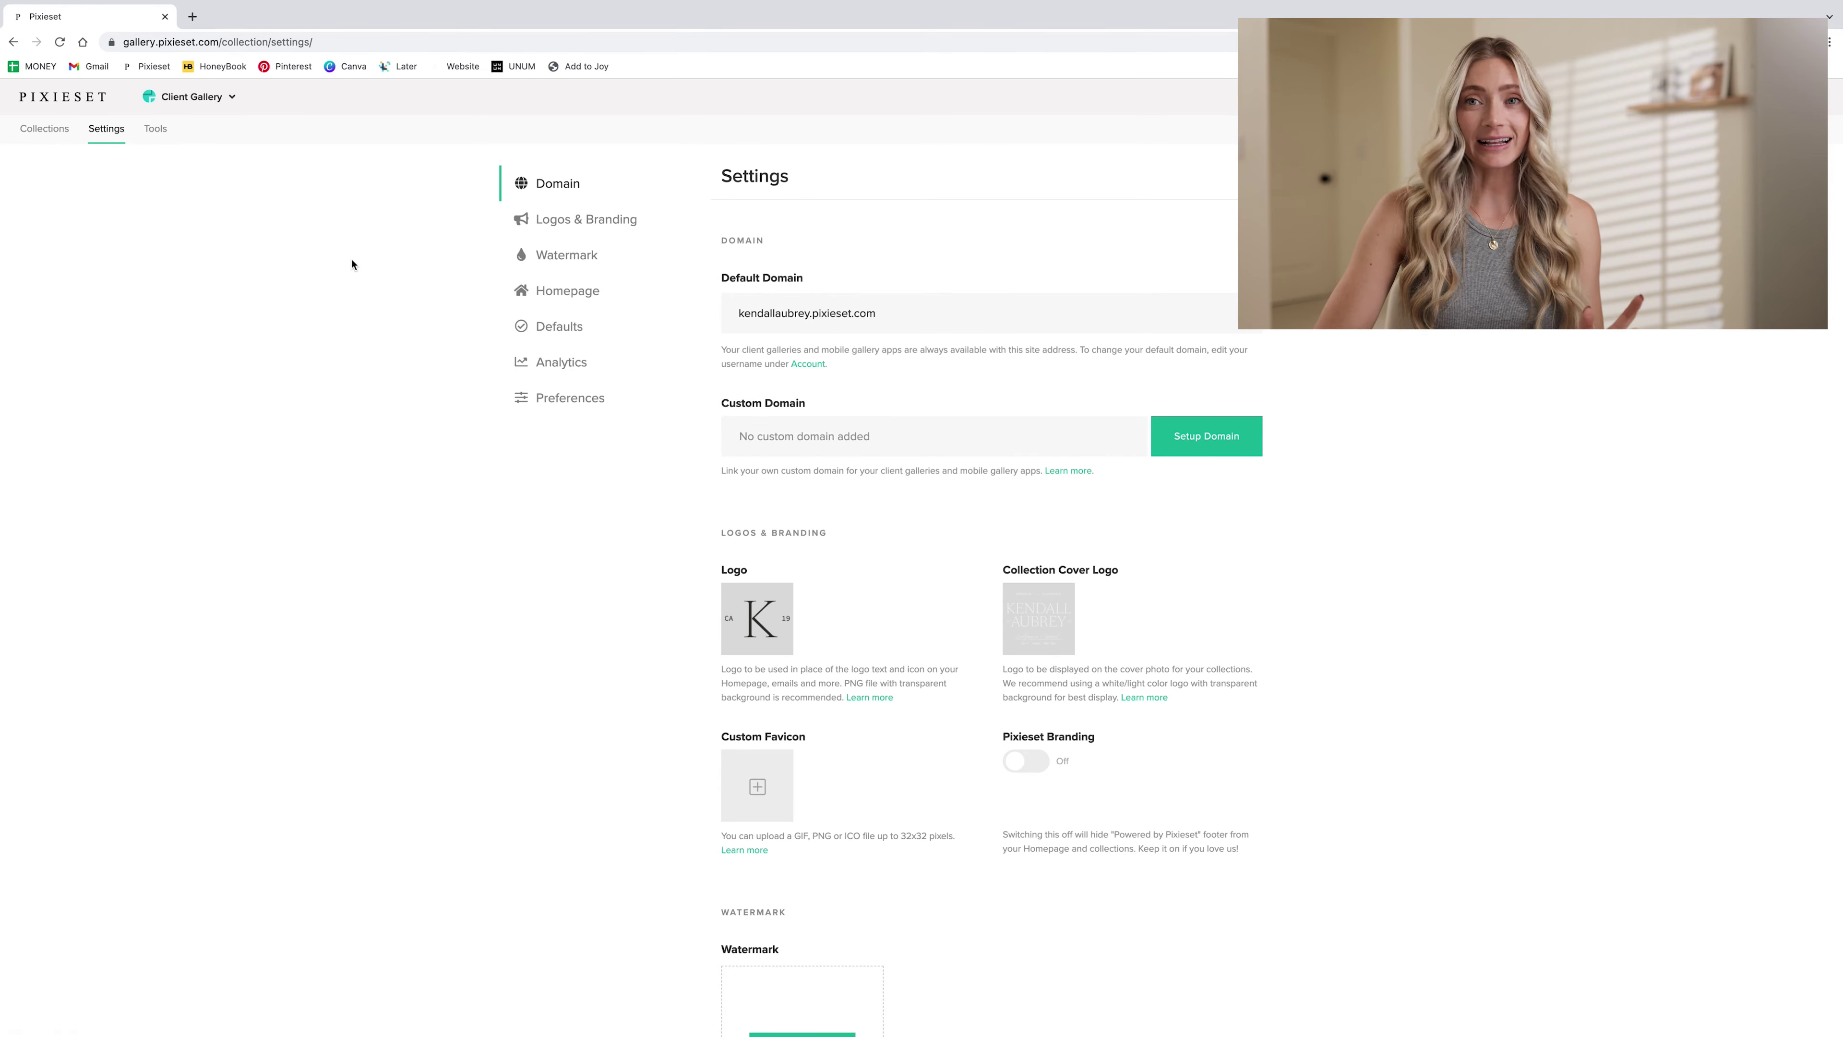
scroll(691, 455, "down", 3)
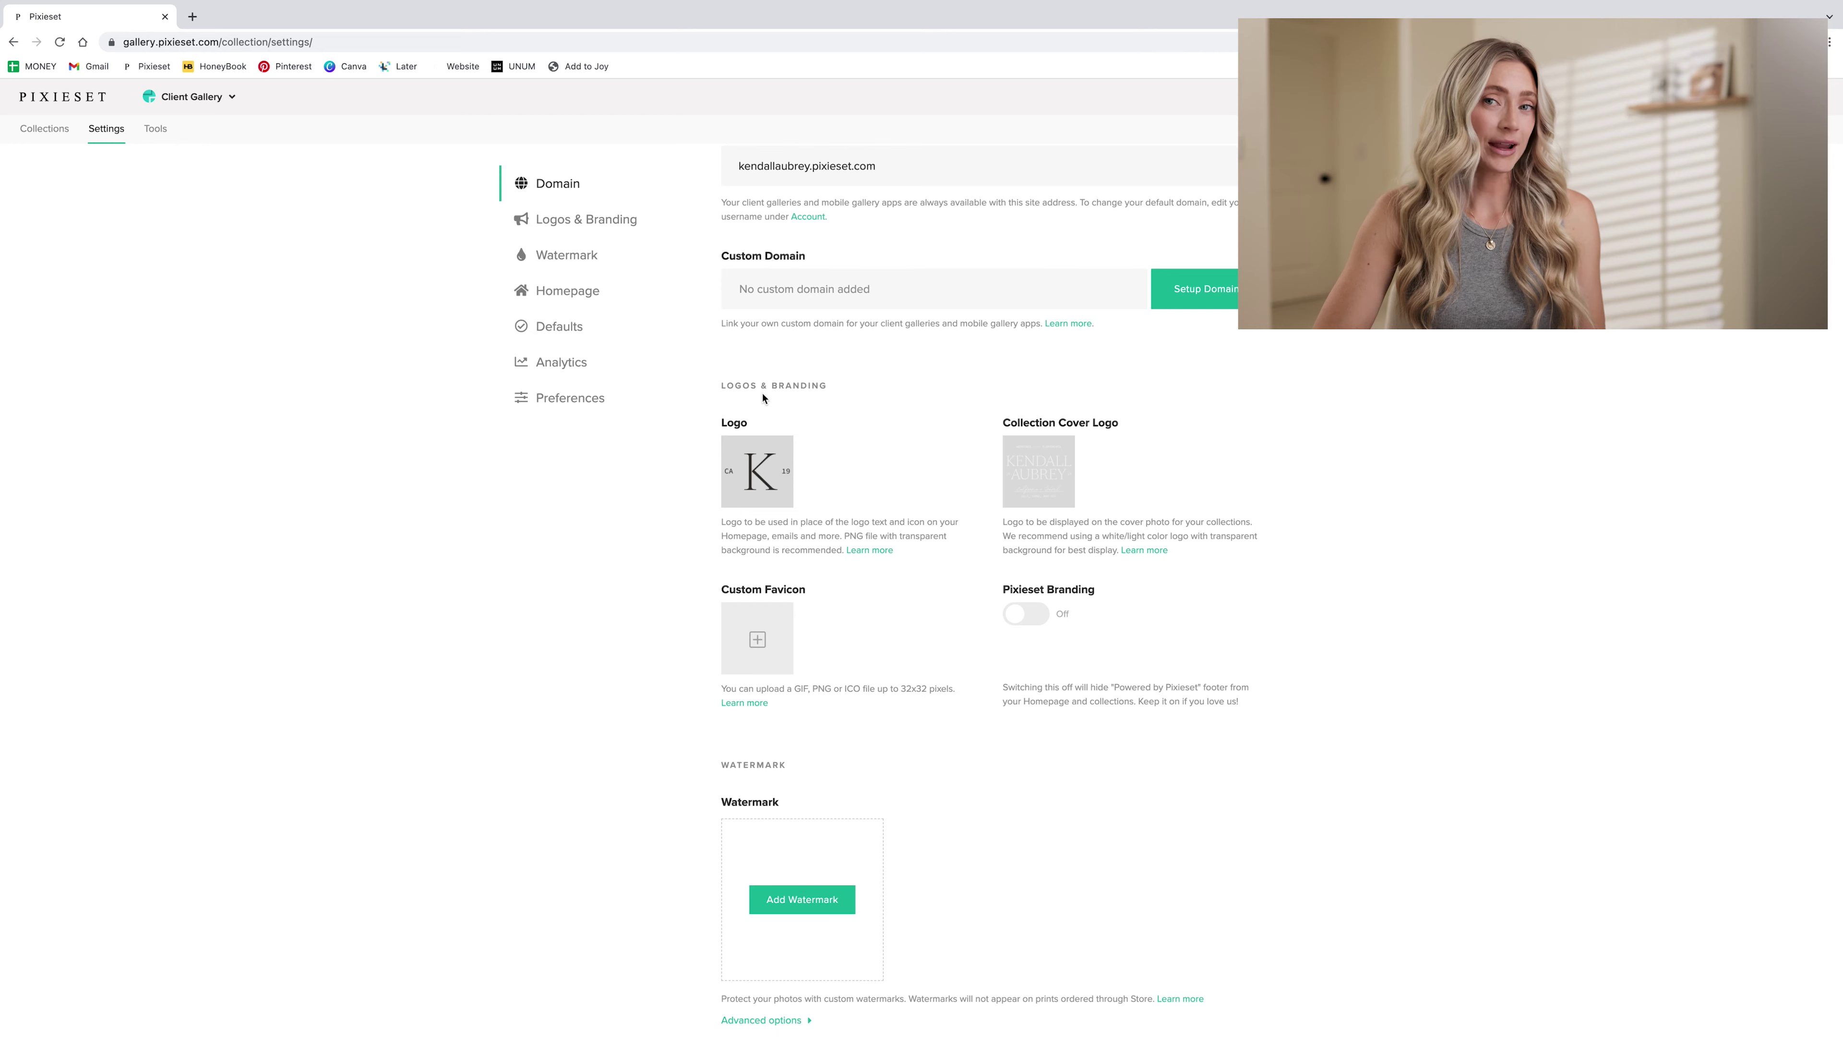
scroll(719, 429, "down", 1)
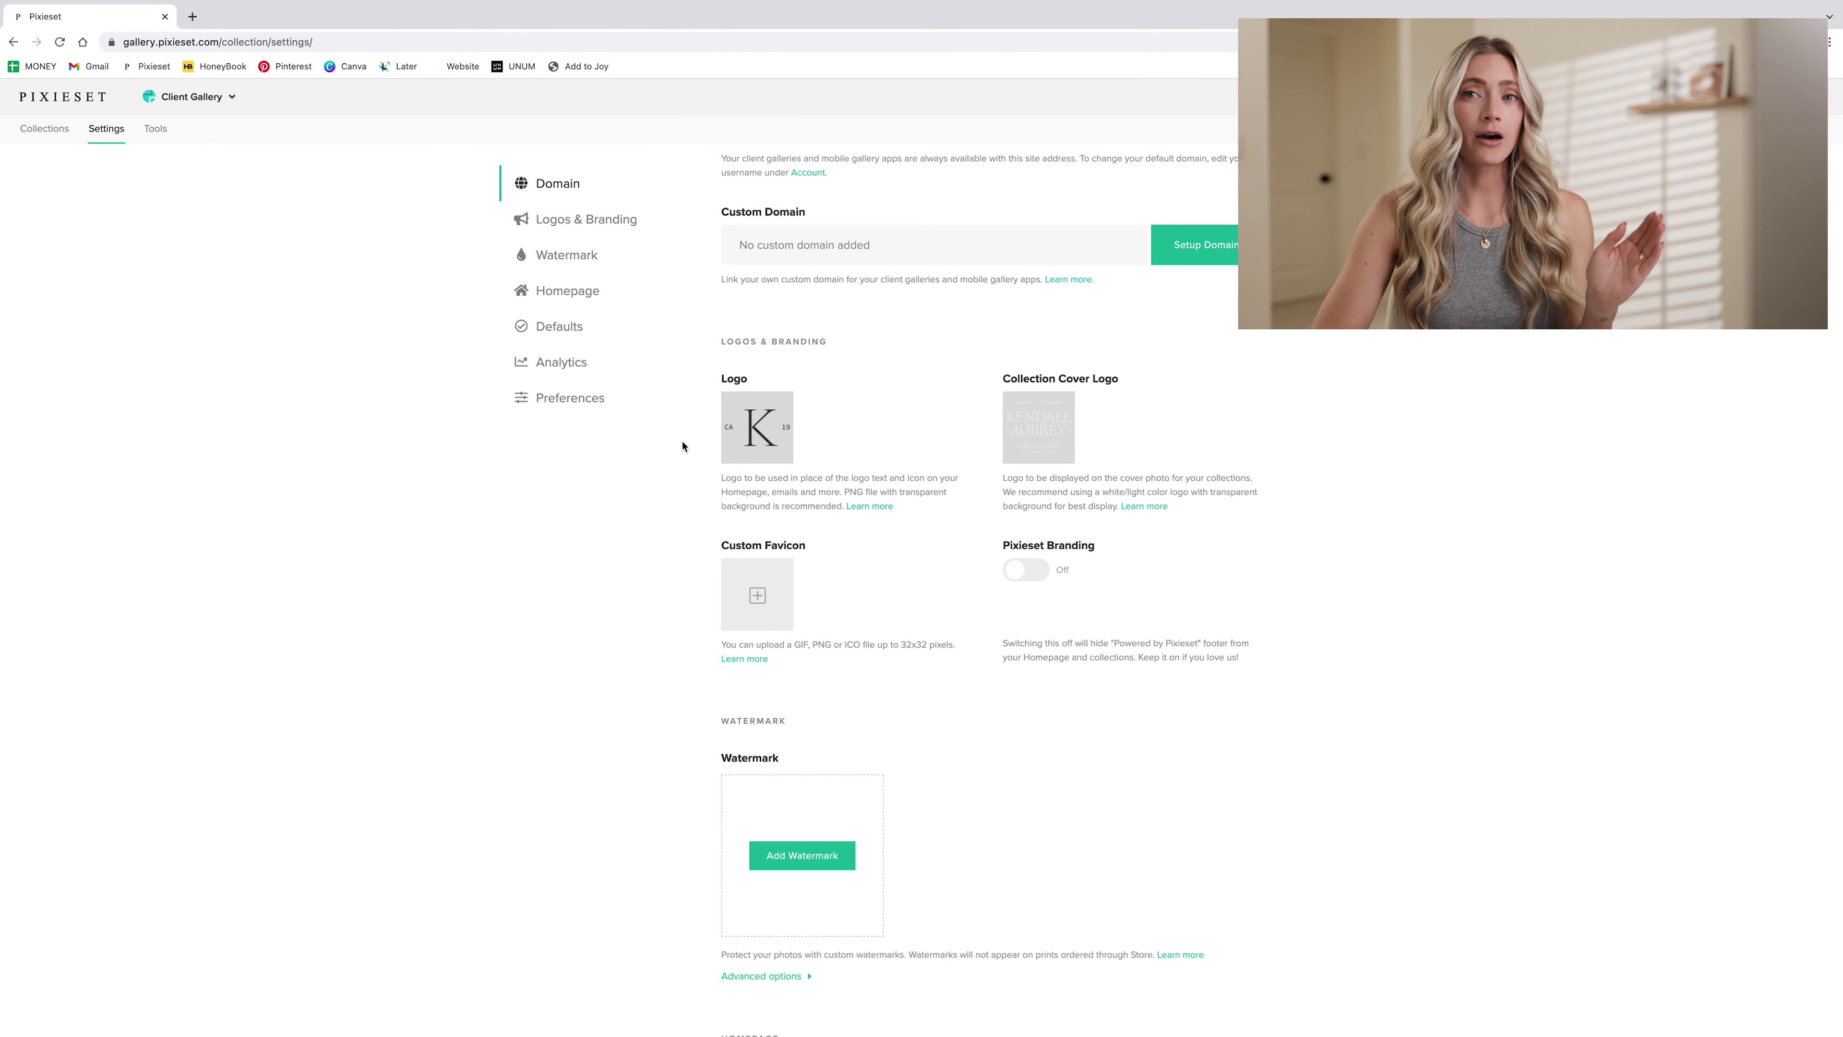
mouse_move(756, 401)
mouse_move(1044, 441)
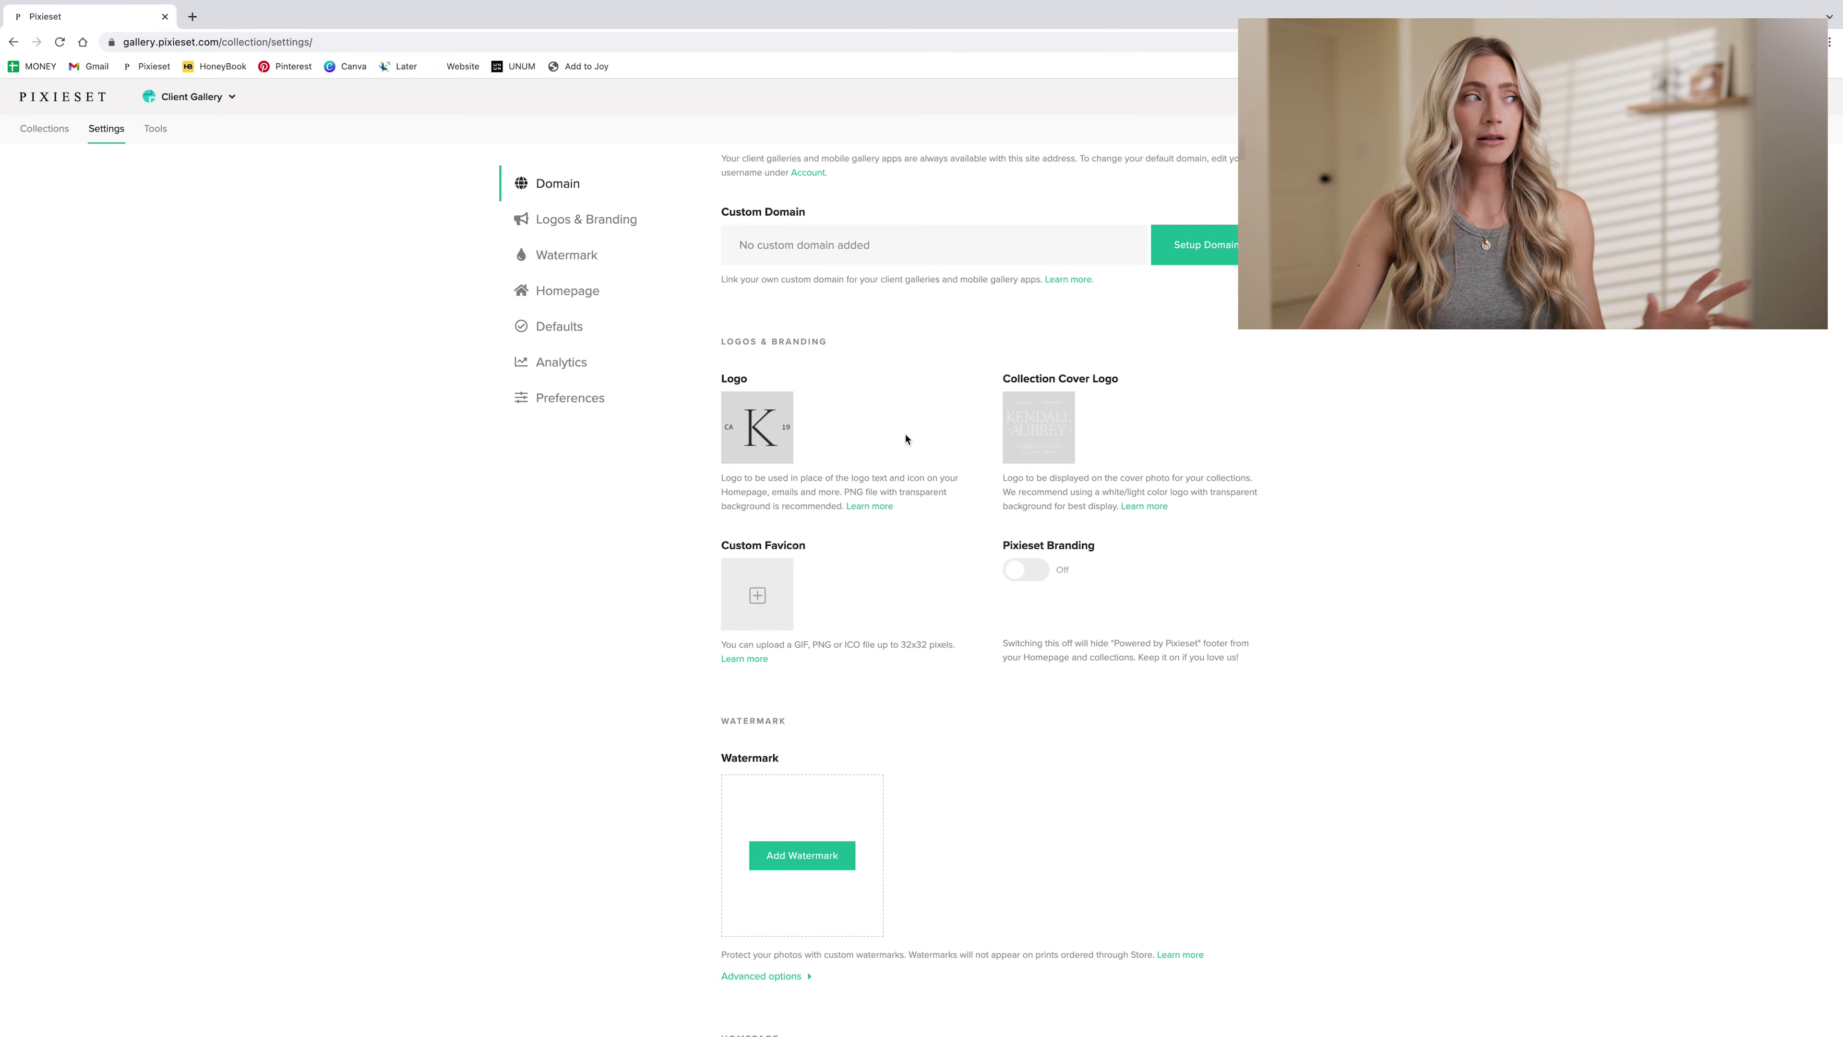
scroll(905, 439, "down", 1)
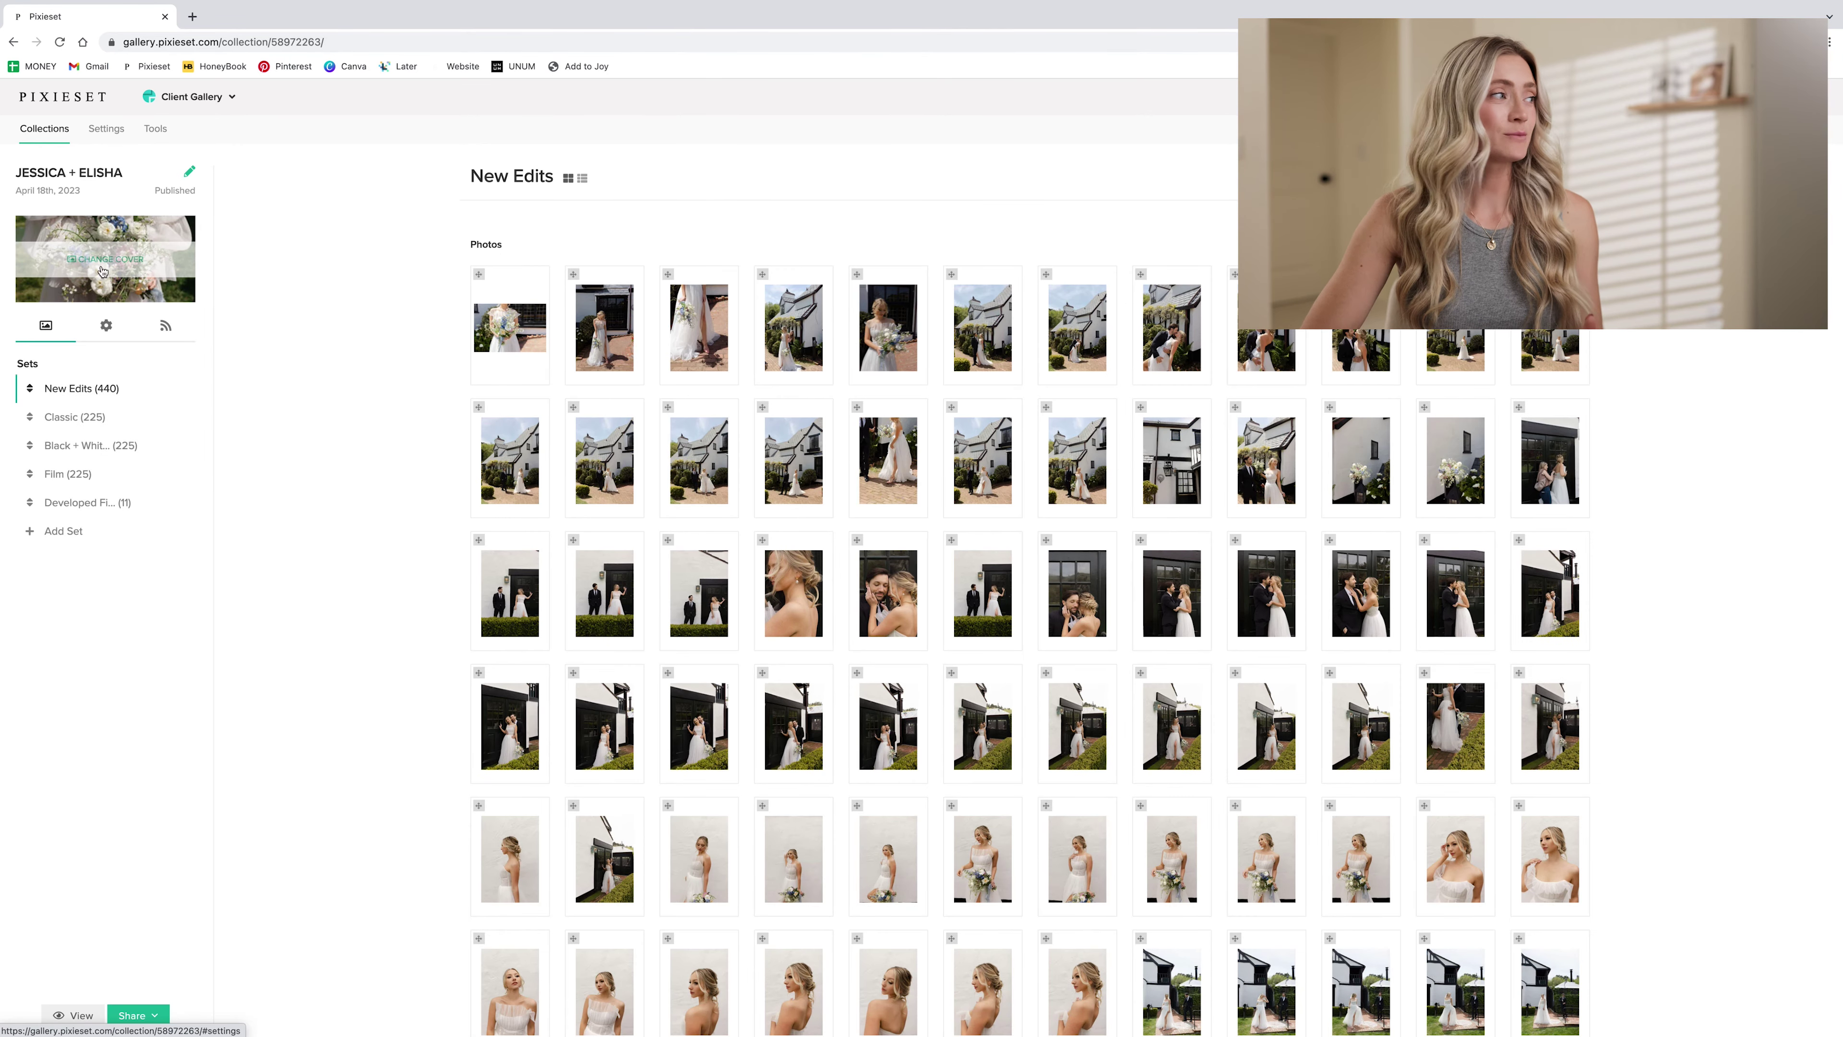
Step: In the collection's Design settings, keep the cover photo and switch the cover style to Novel
left_click(103, 271)
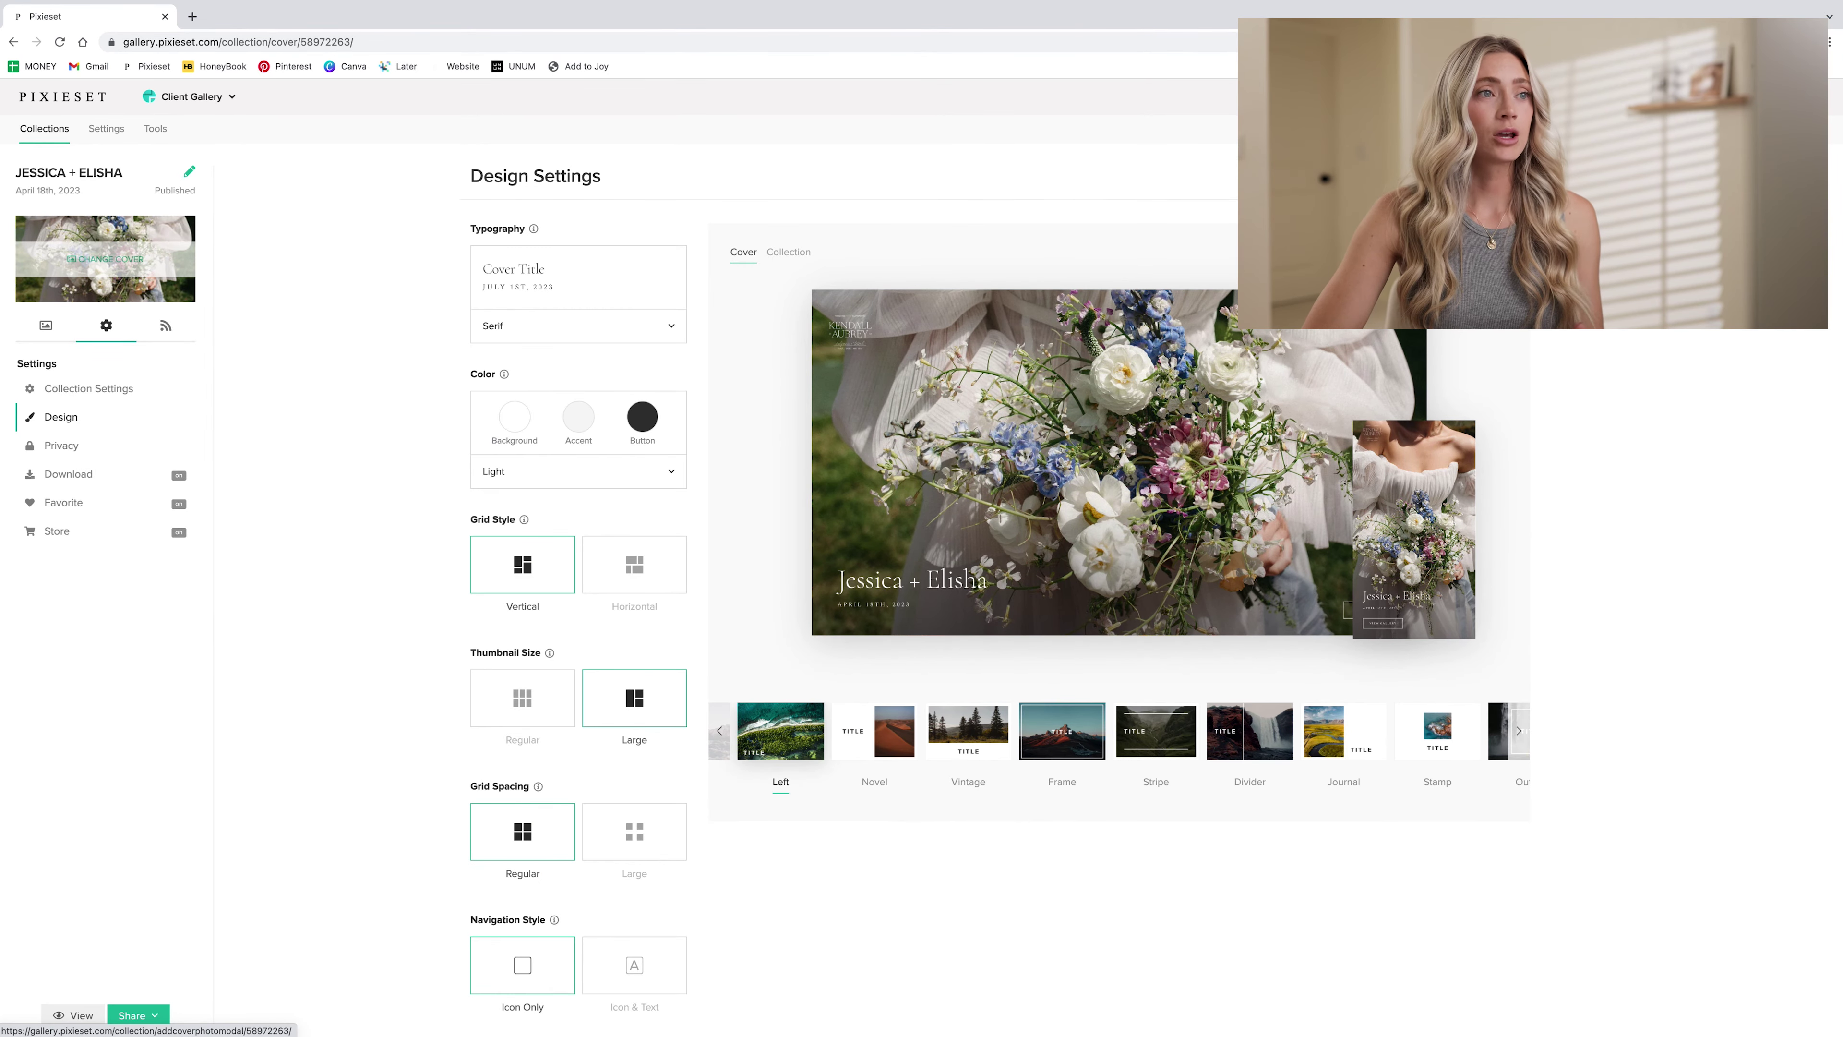
left_click(105, 258)
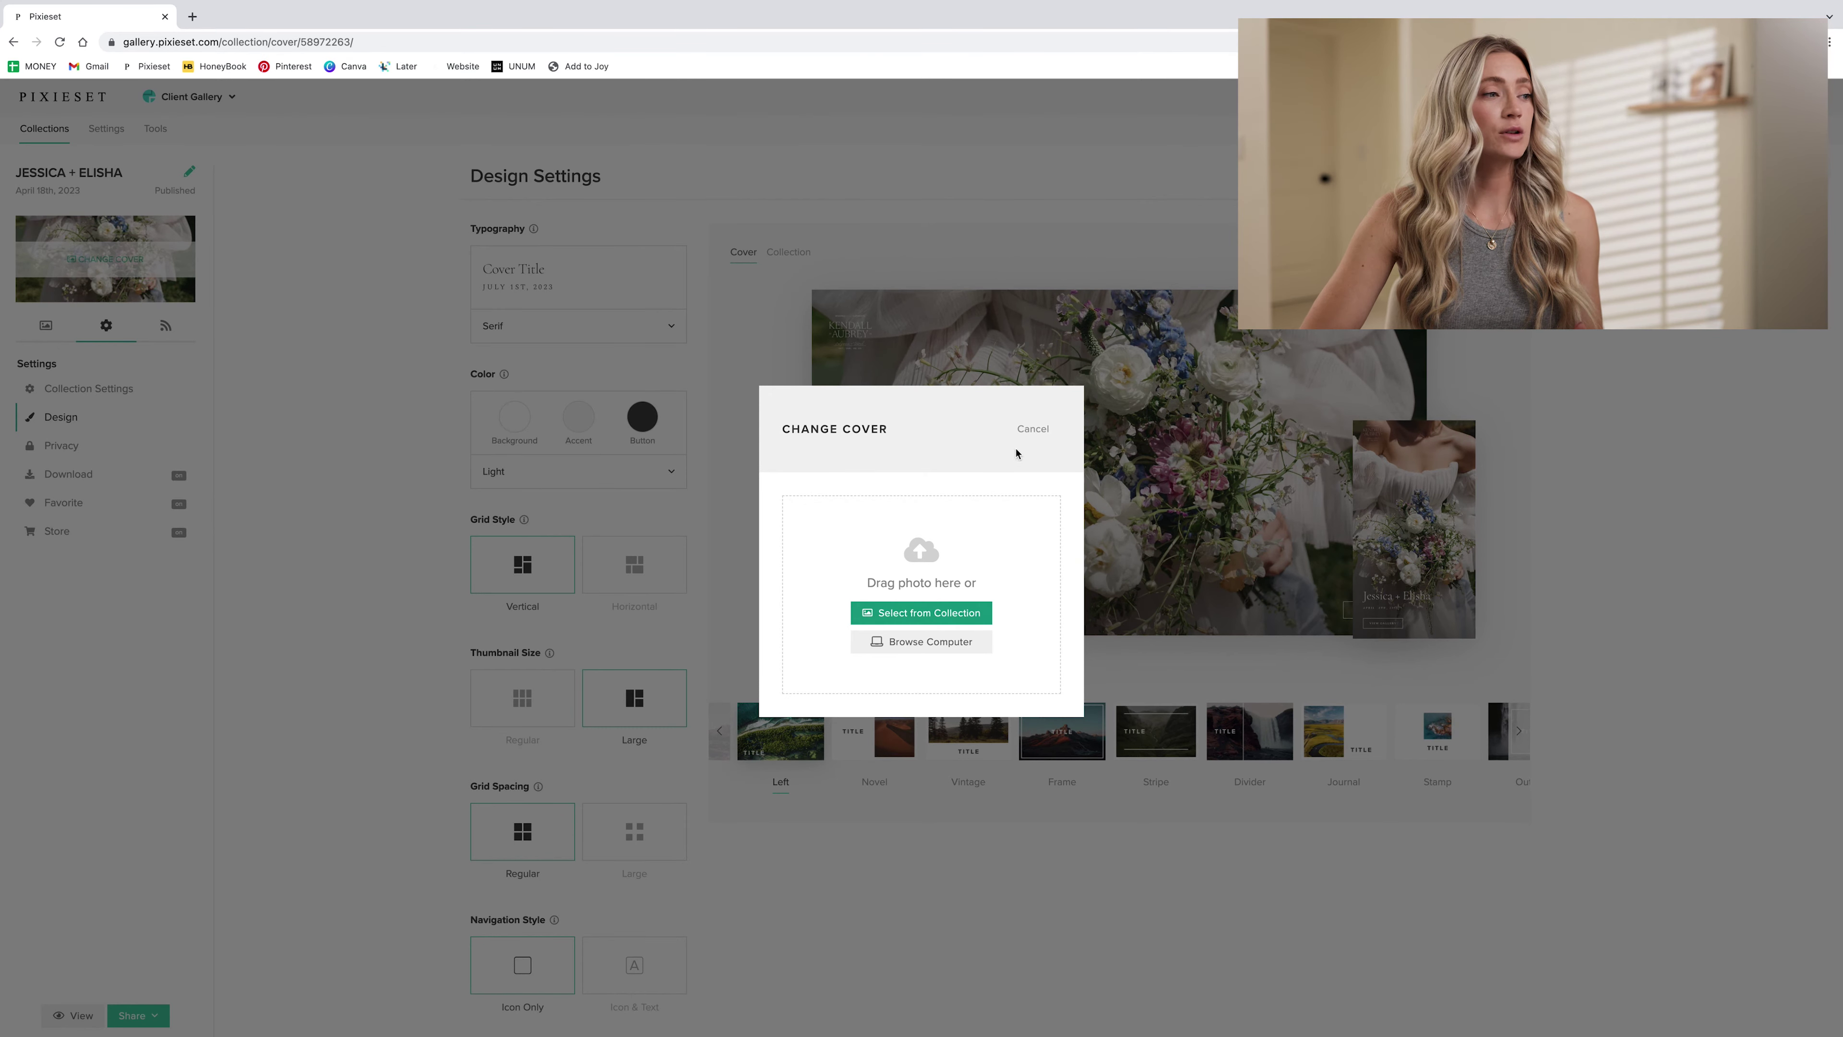
left_click(1047, 428)
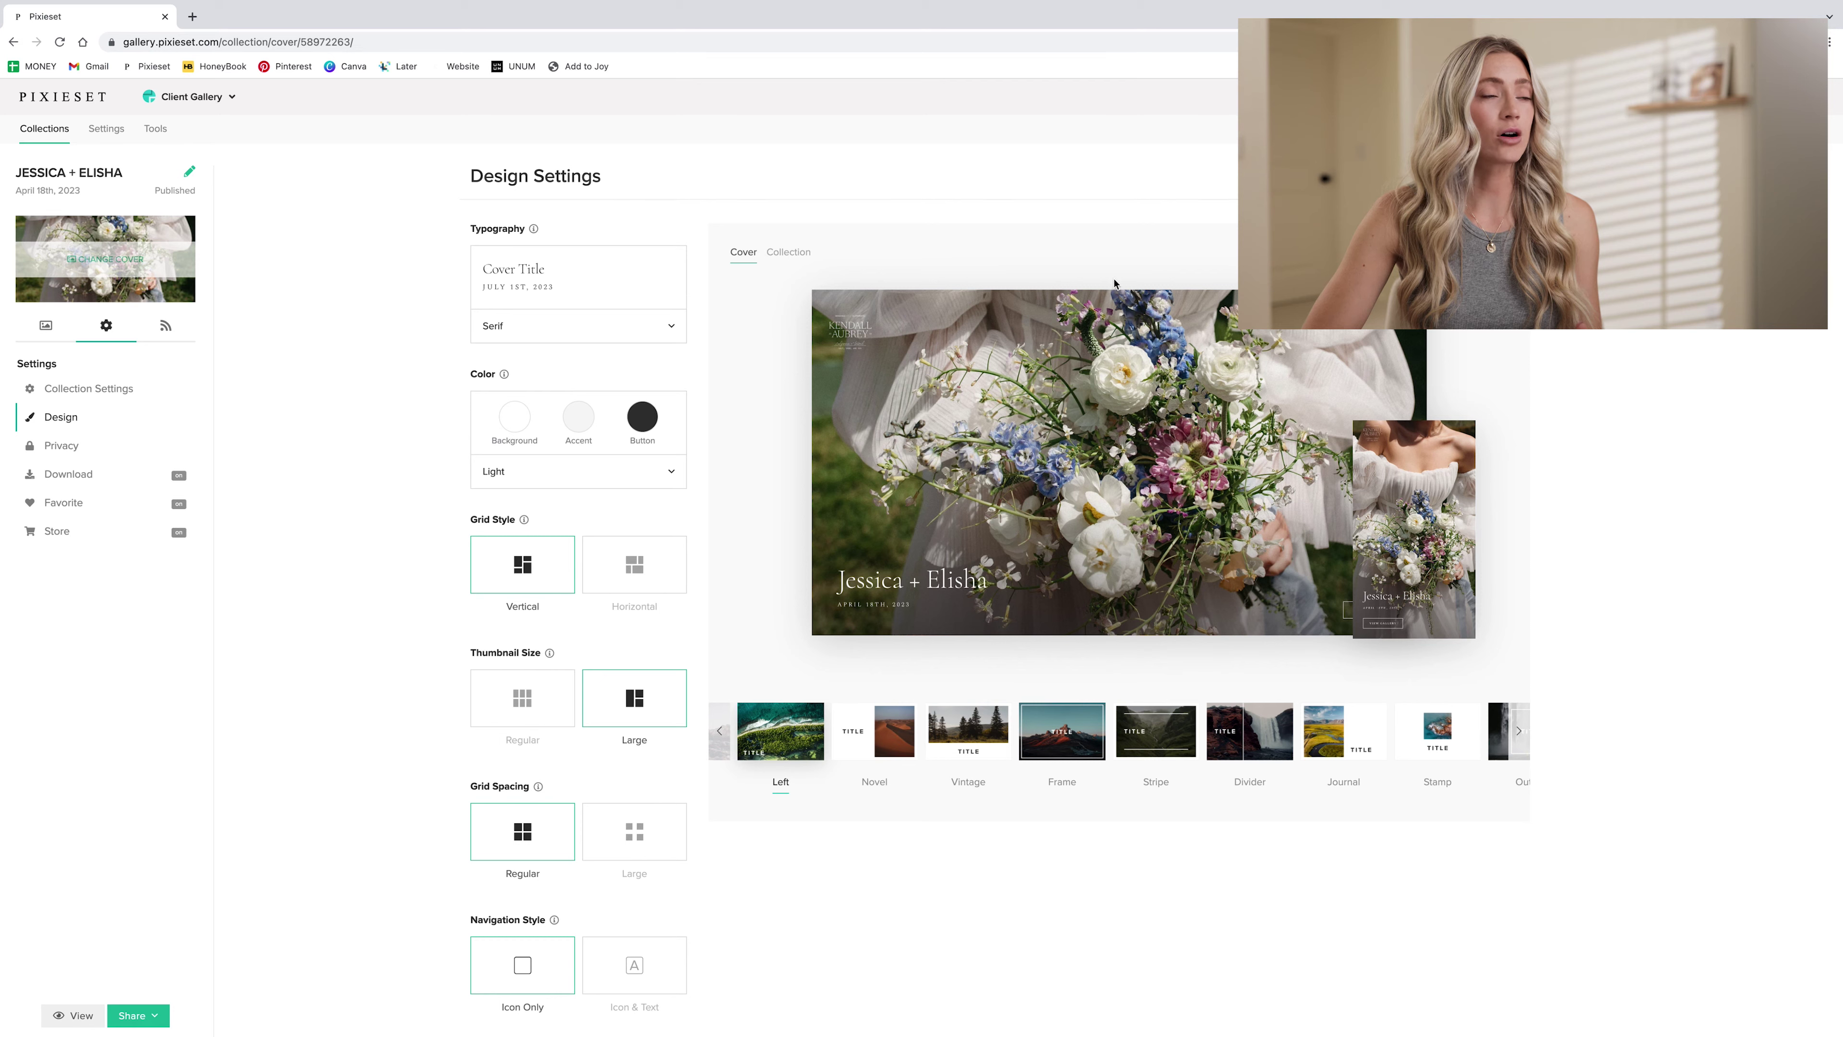
left_click(875, 730)
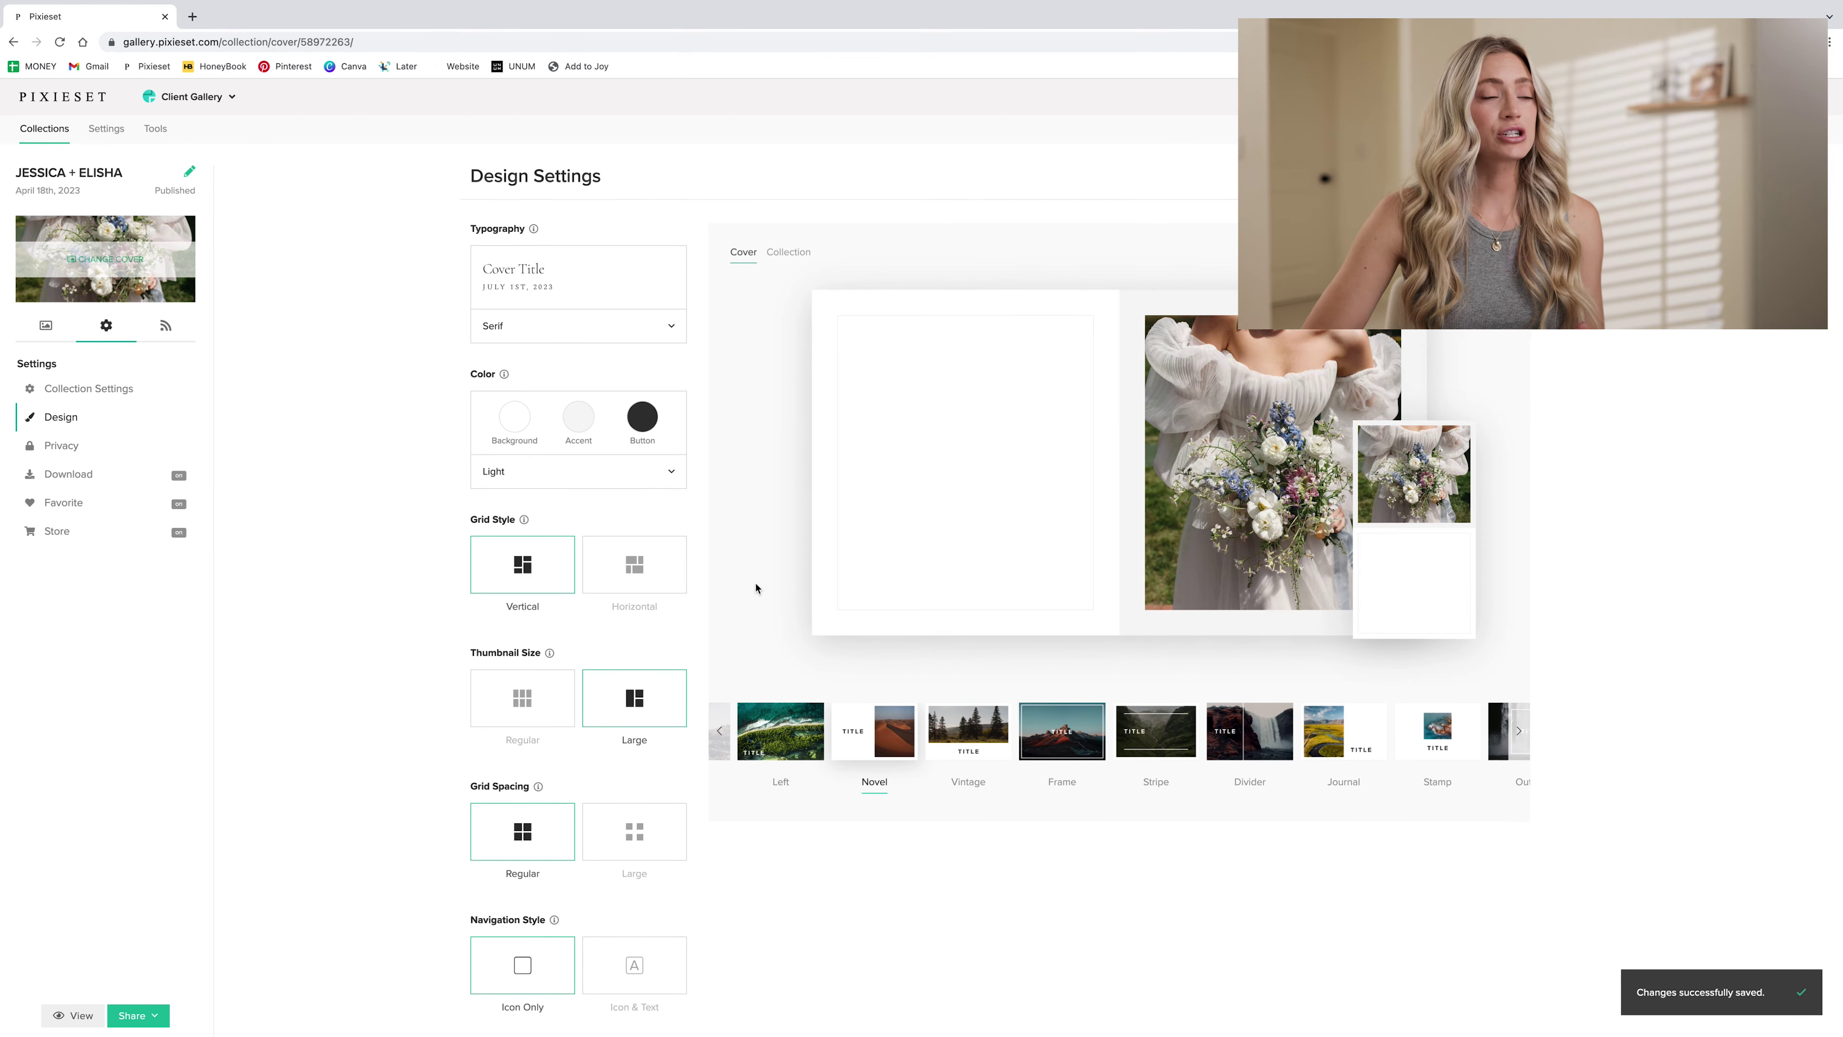
left_click(790, 730)
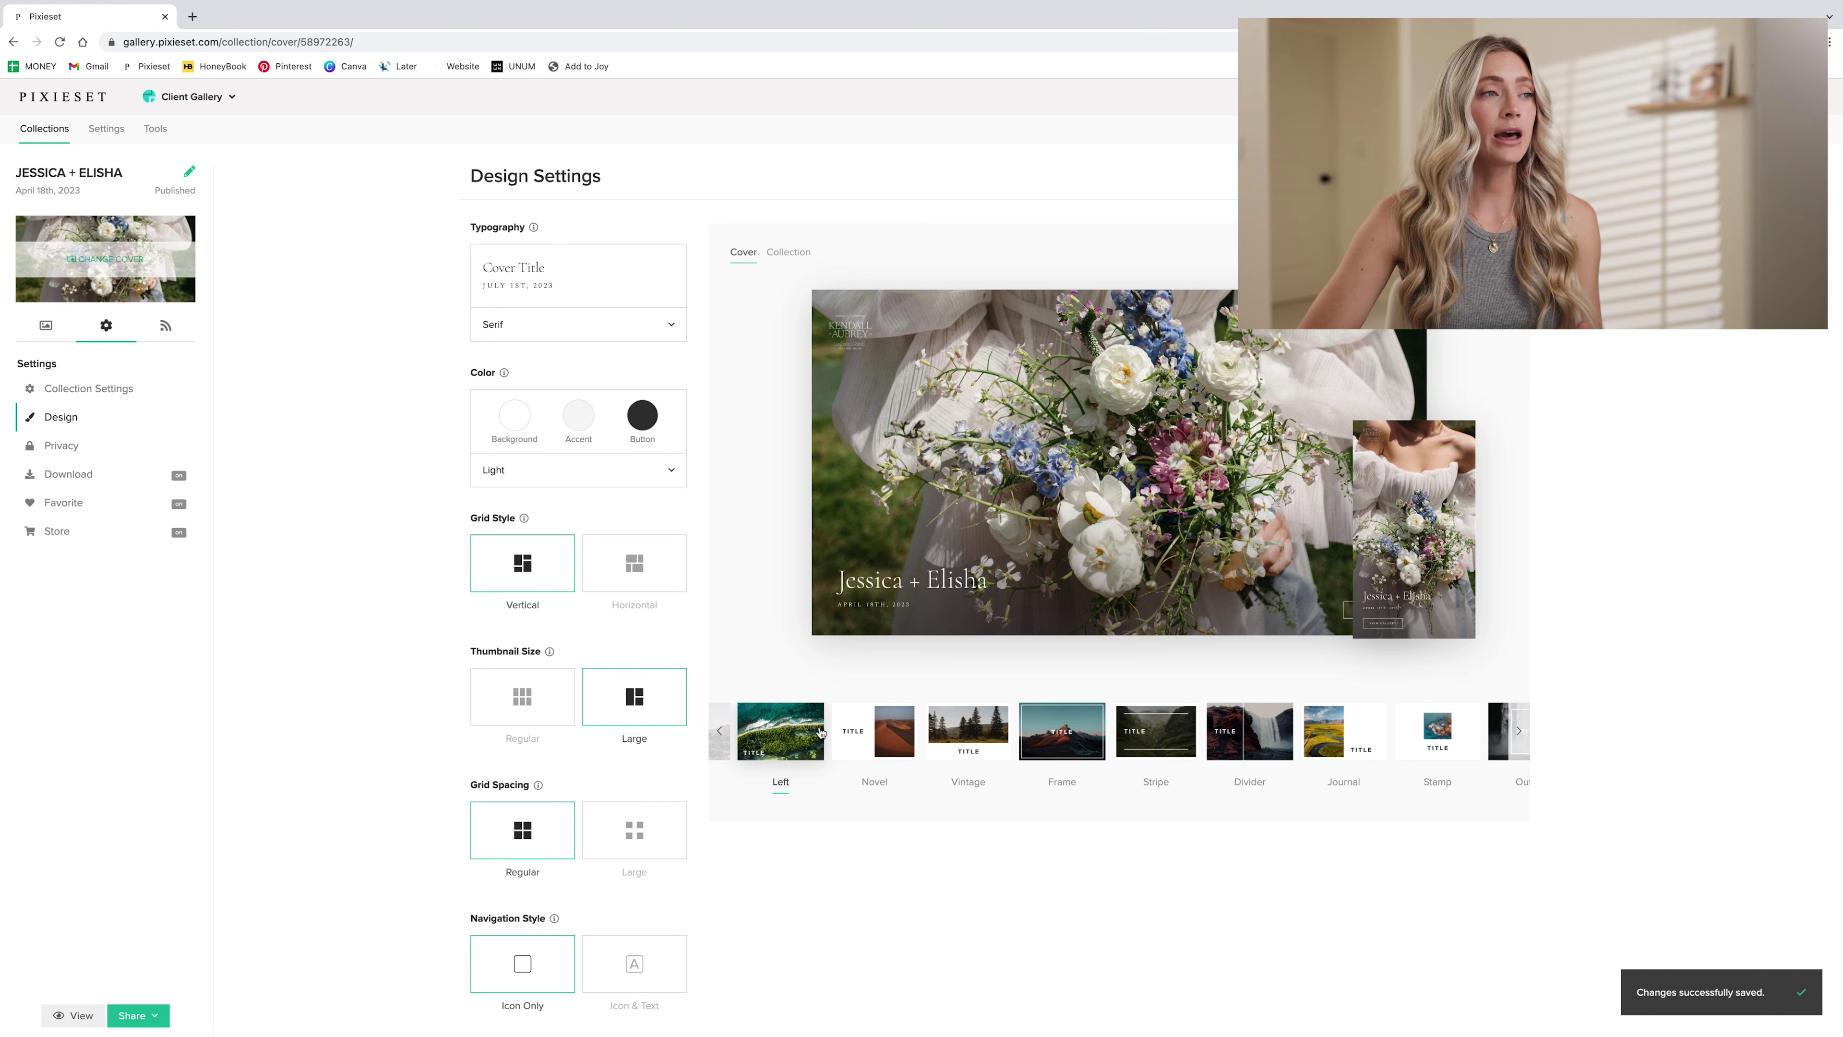
left_click(874, 729)
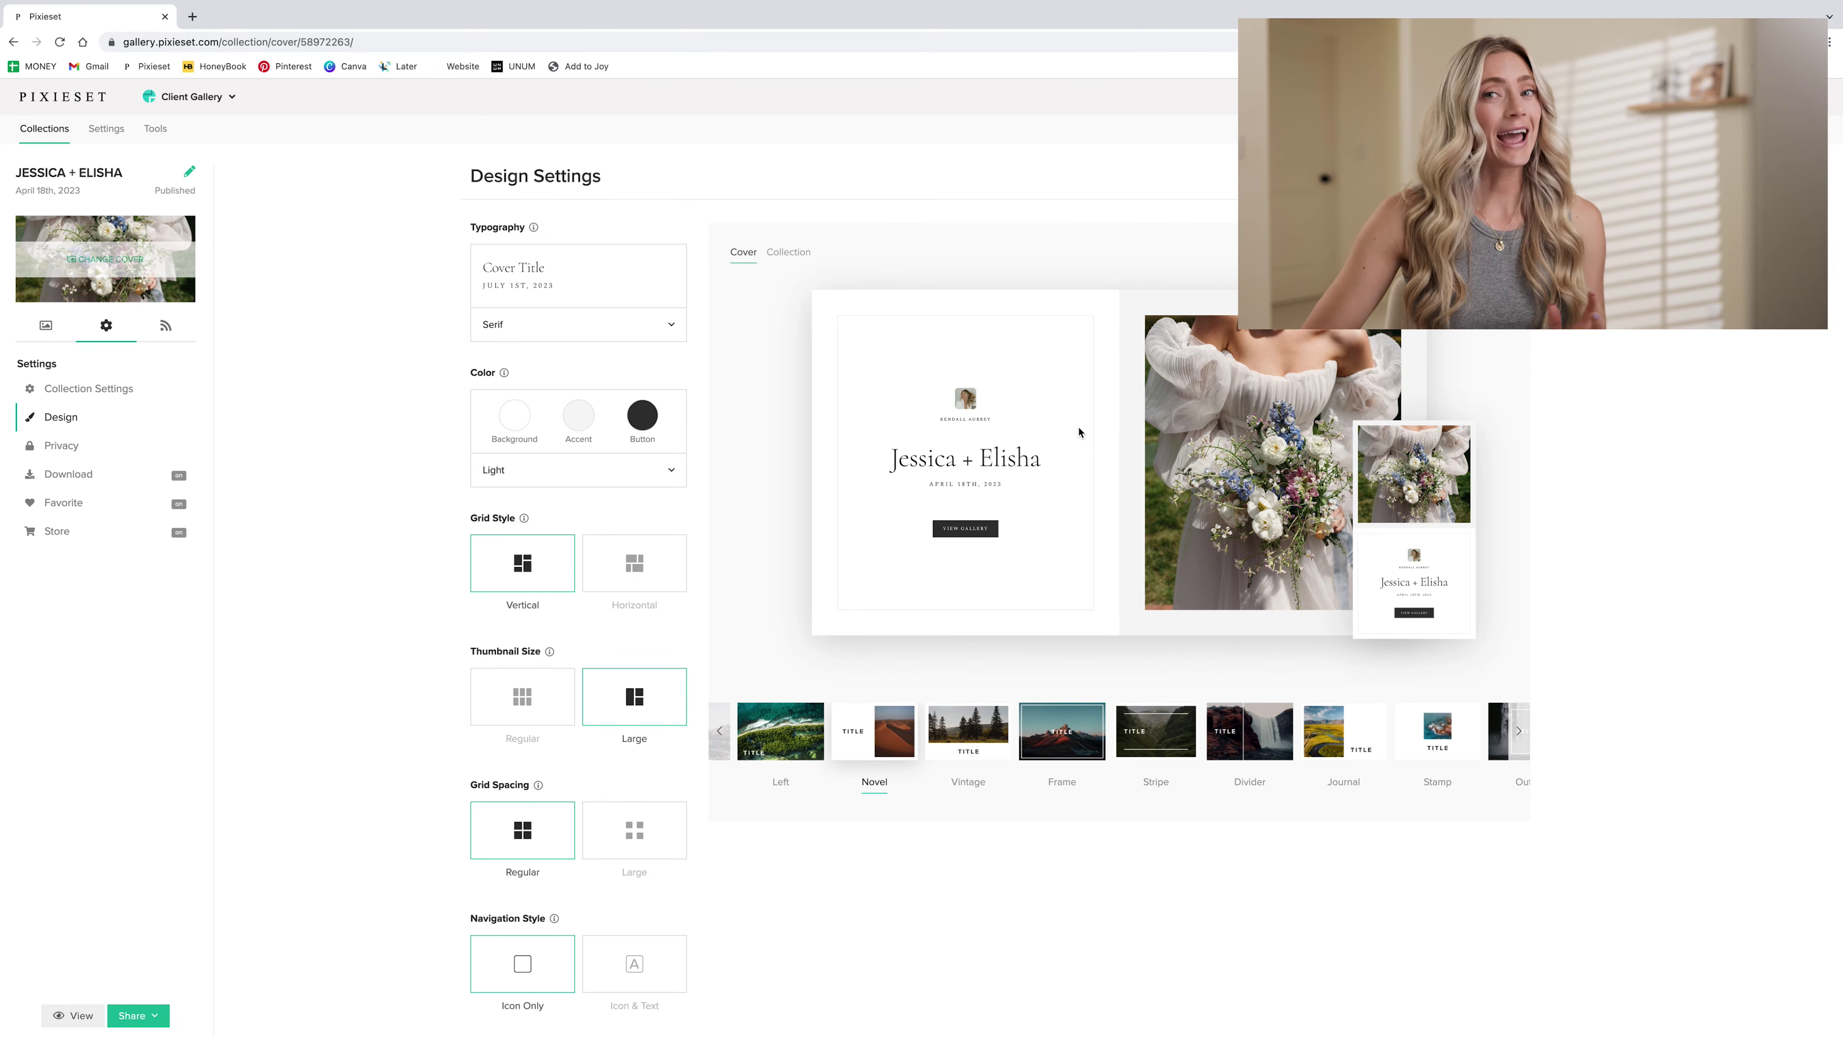
left_click(143, 1019)
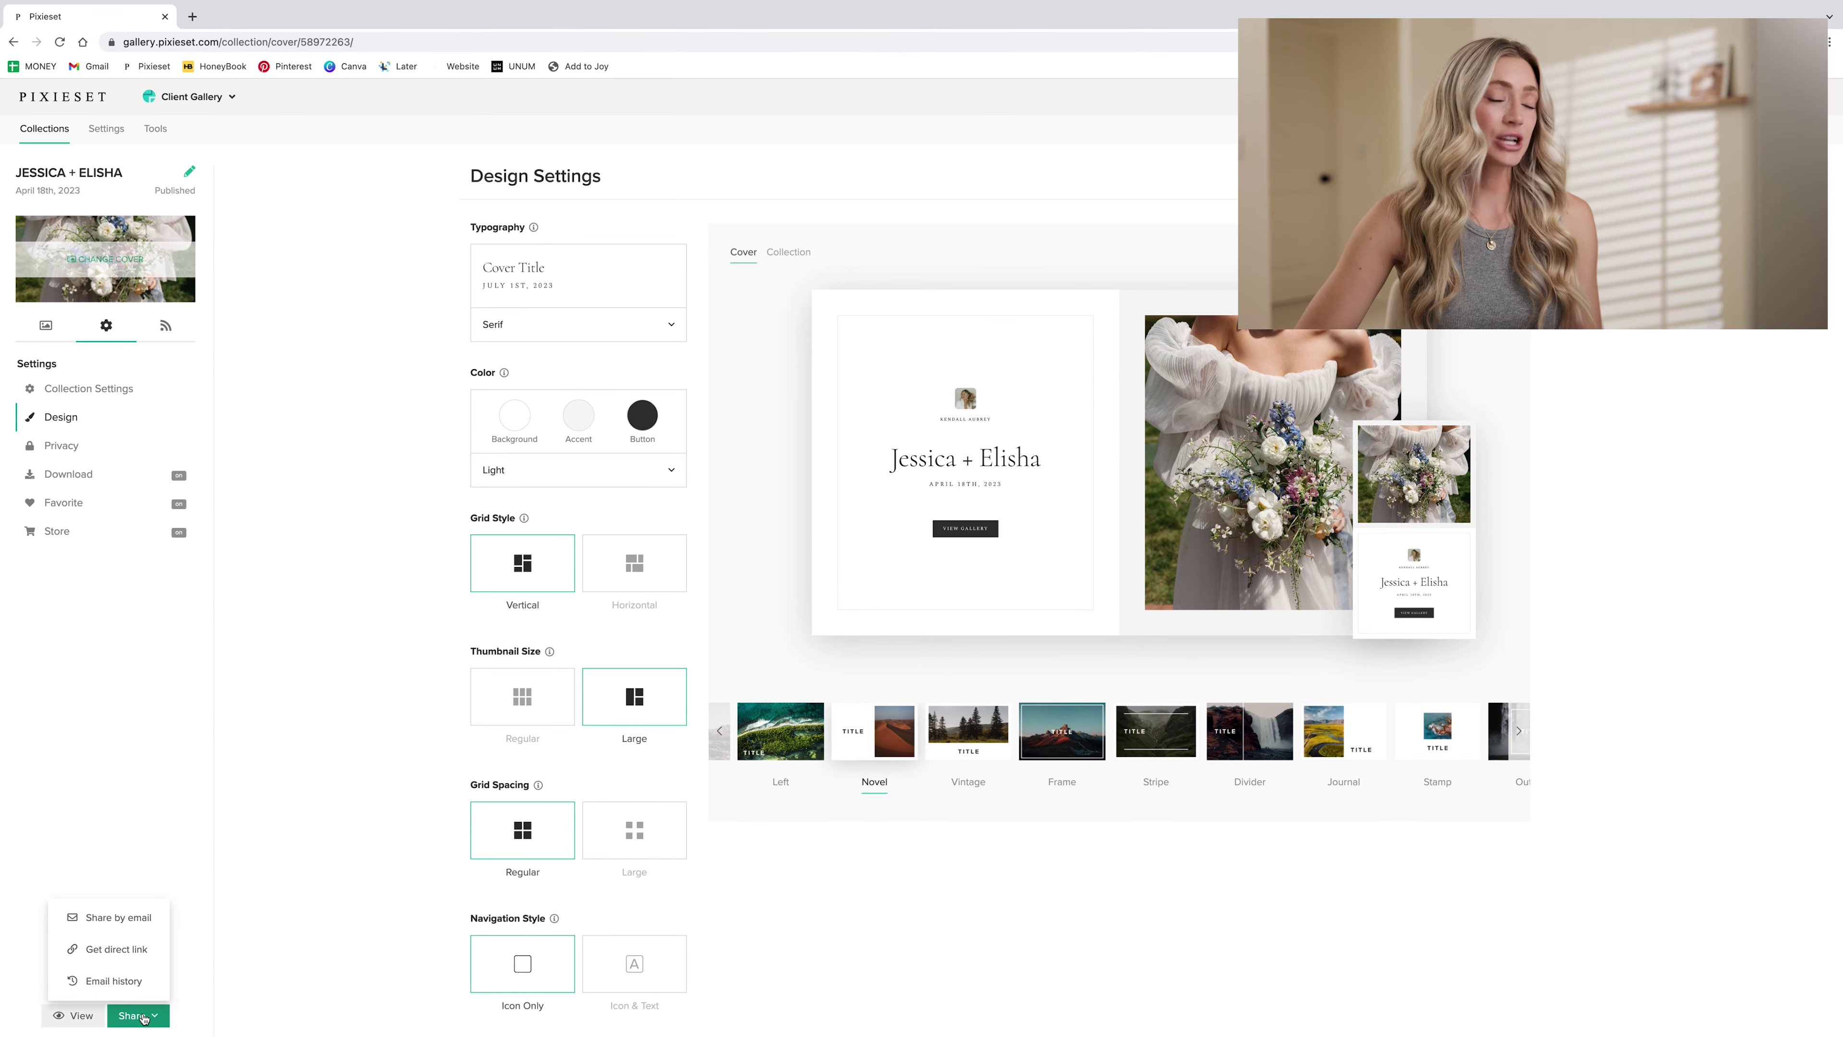
Step: Start a share-by-email draft for the gallery with the Download PIN included
left_click(115, 930)
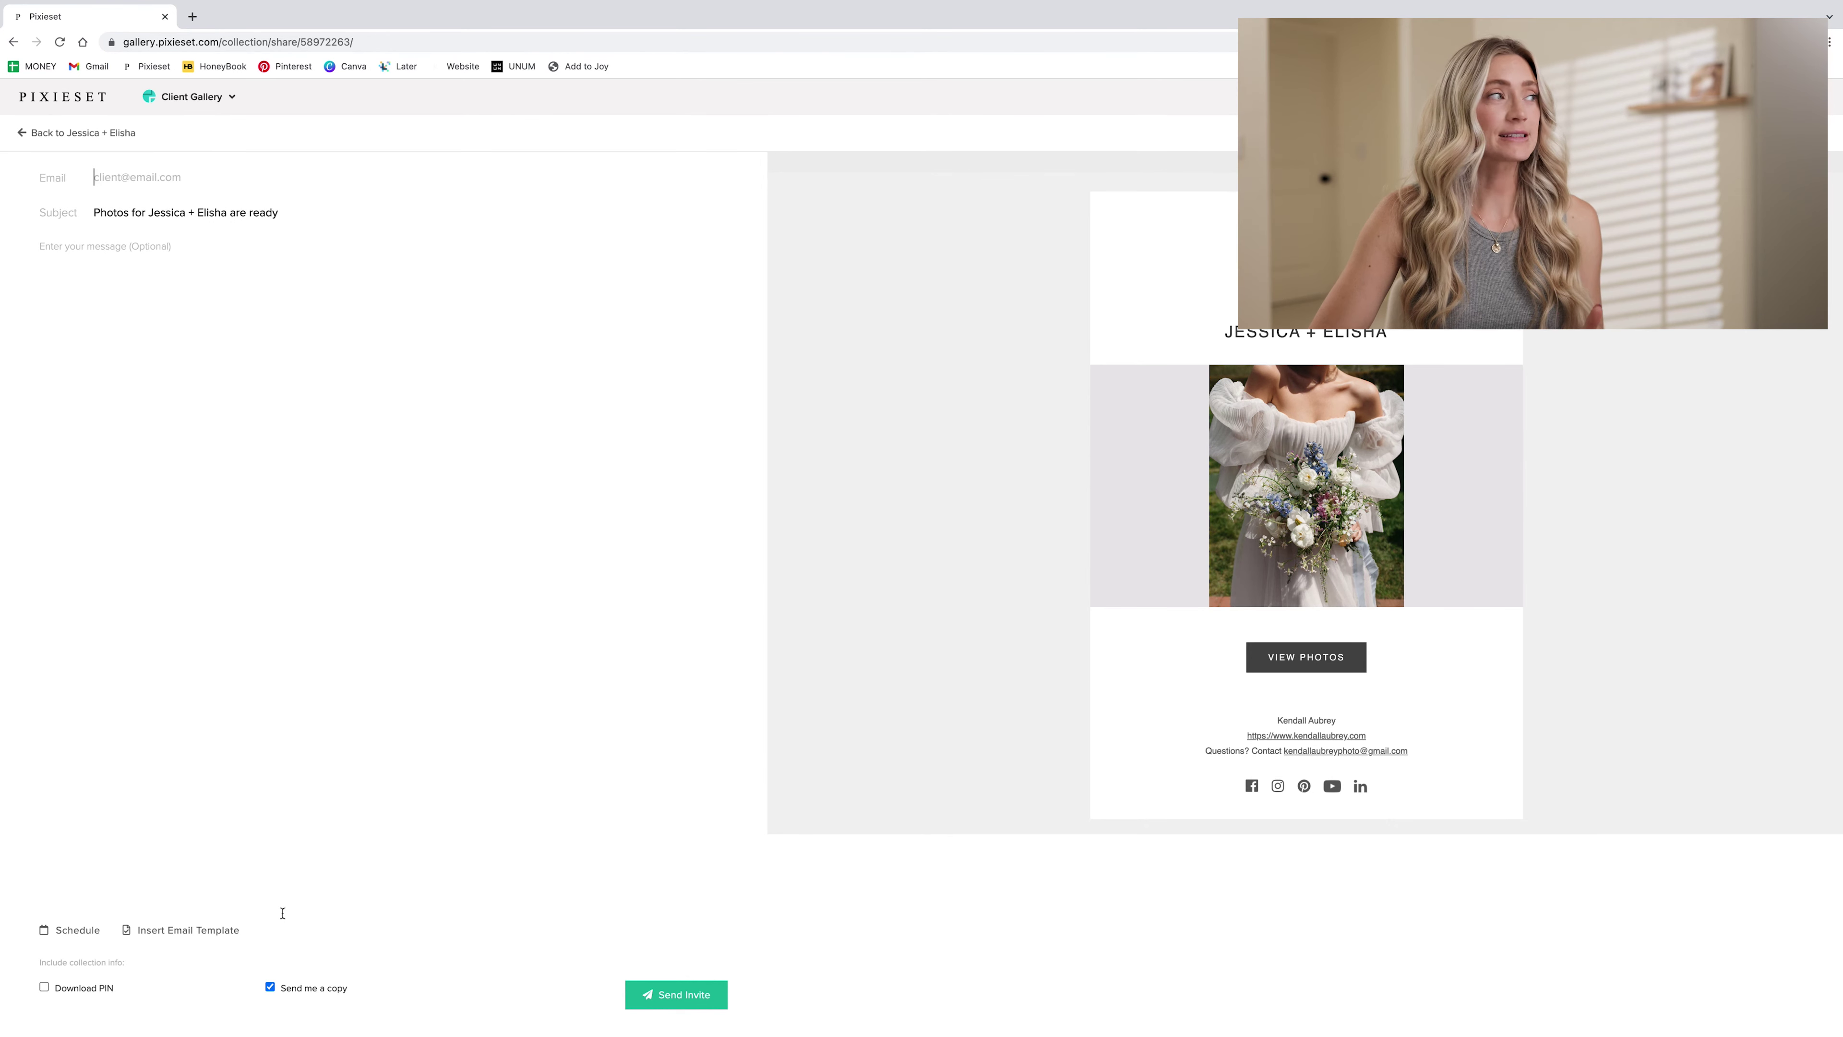
left_click(44, 989)
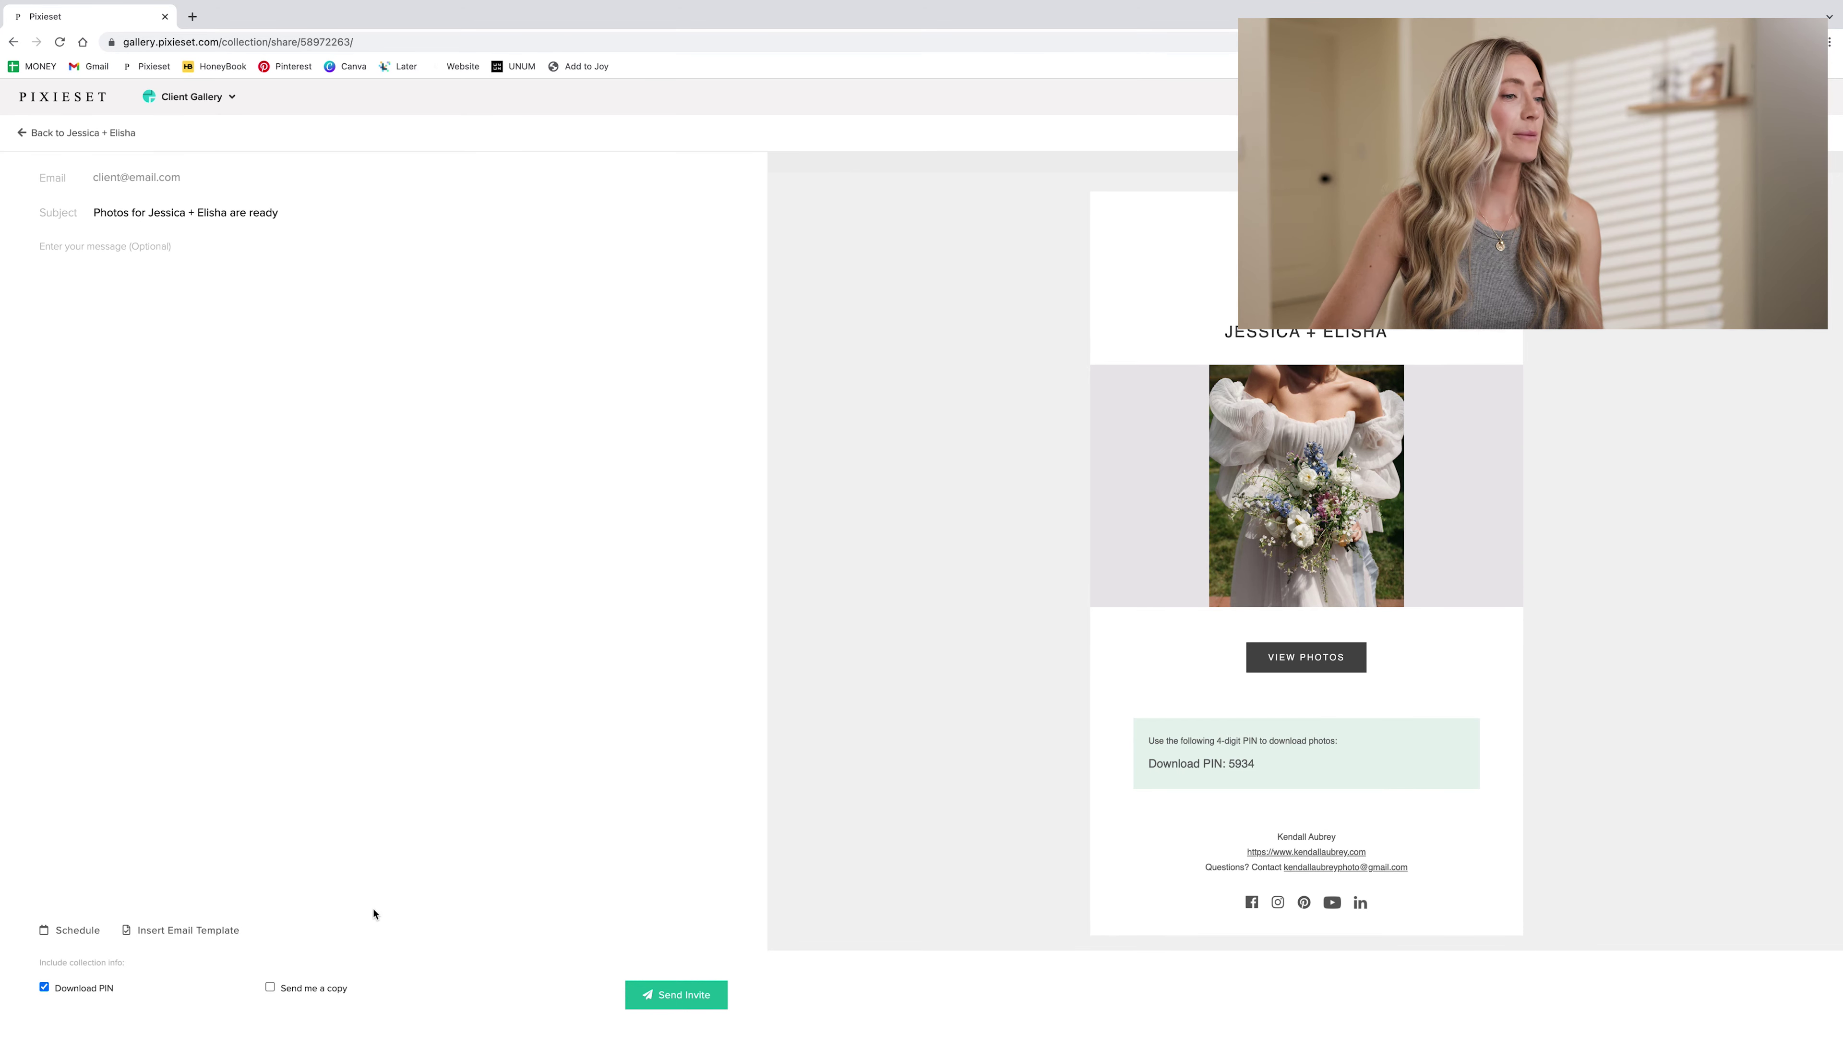
left_click(170, 932)
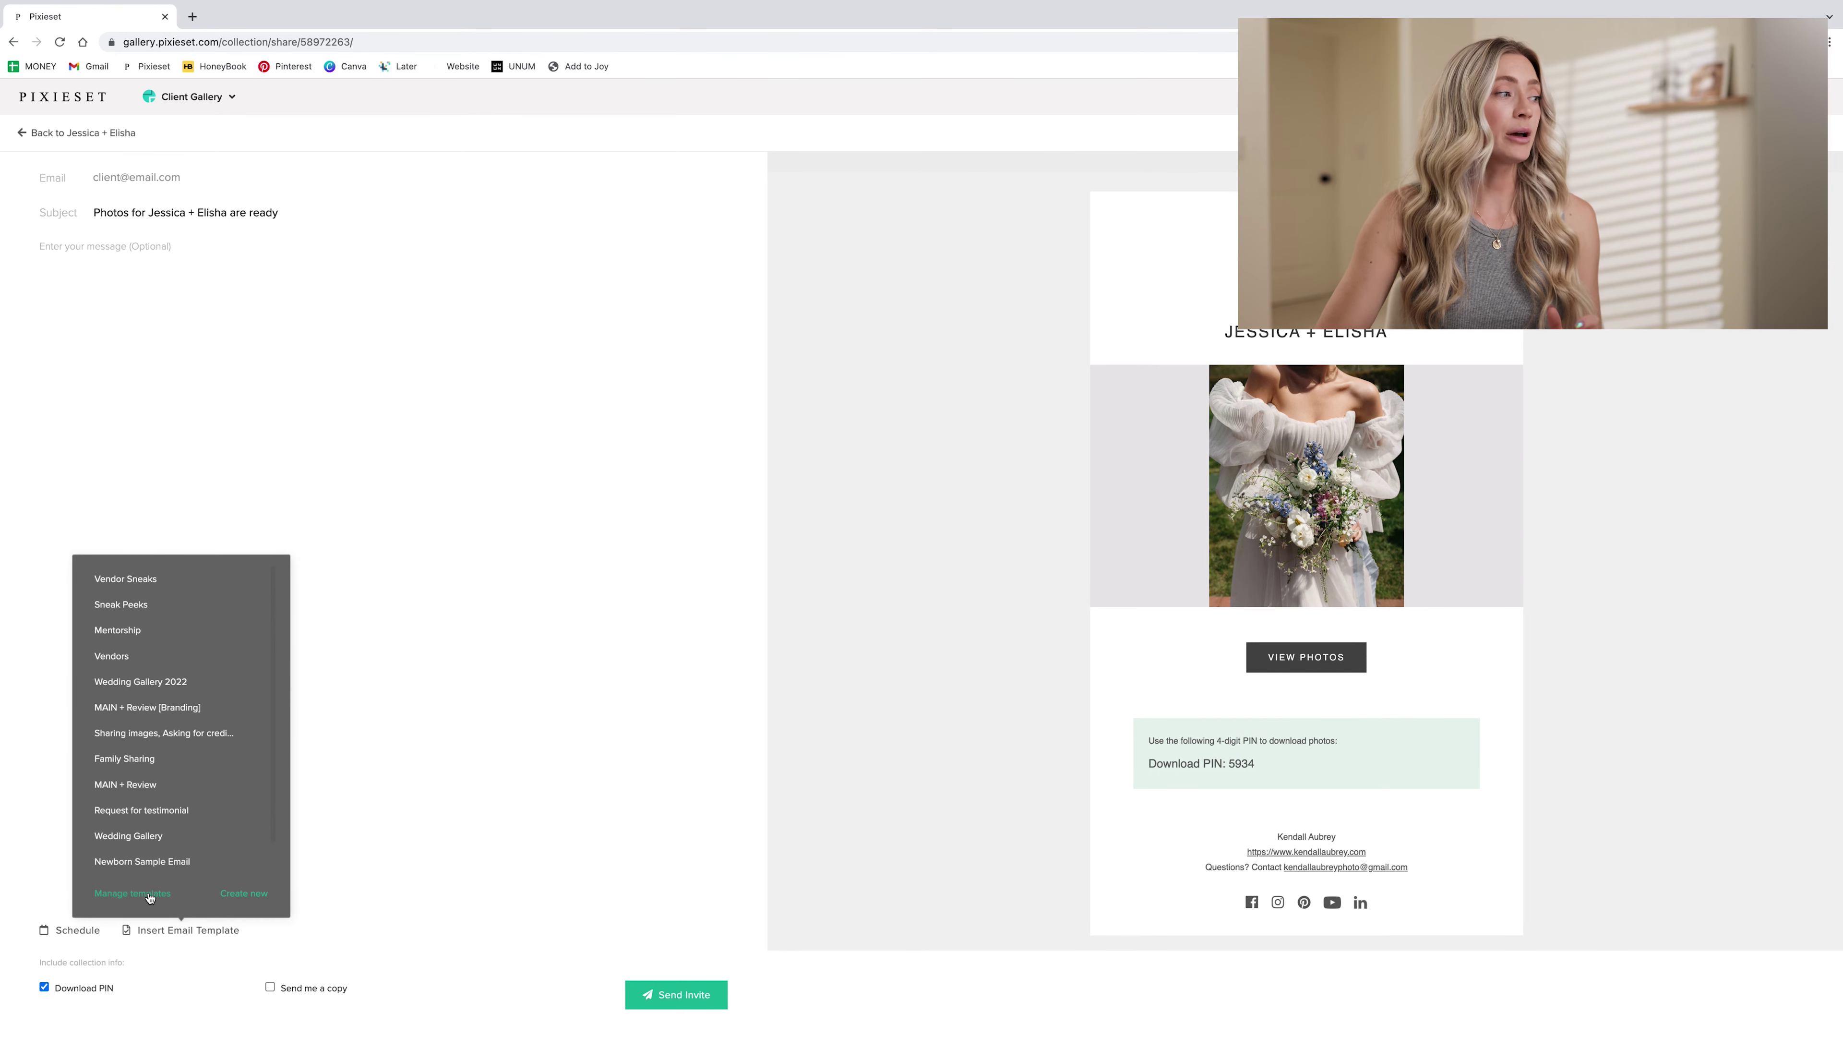
Step: Paste the gallery-delivery message and add a greeting to the client as its own first line
left_click(459, 694)
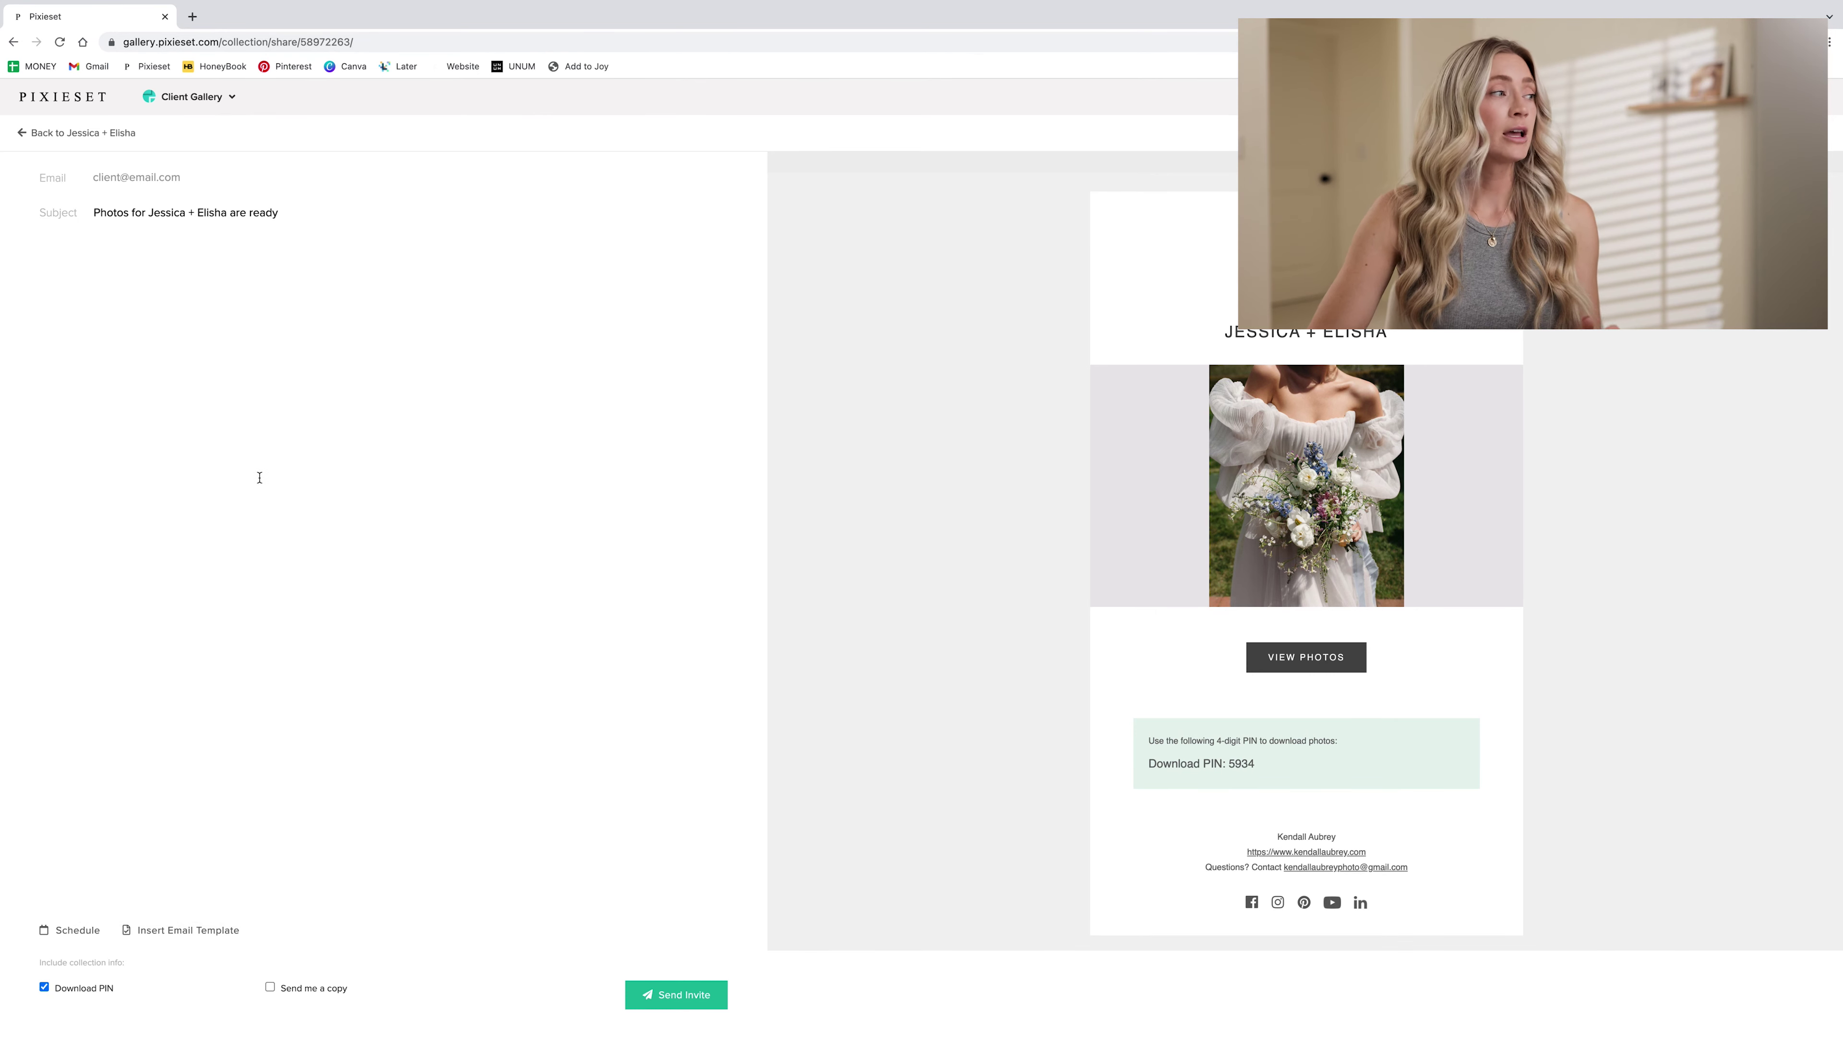
key("ctrl+v")
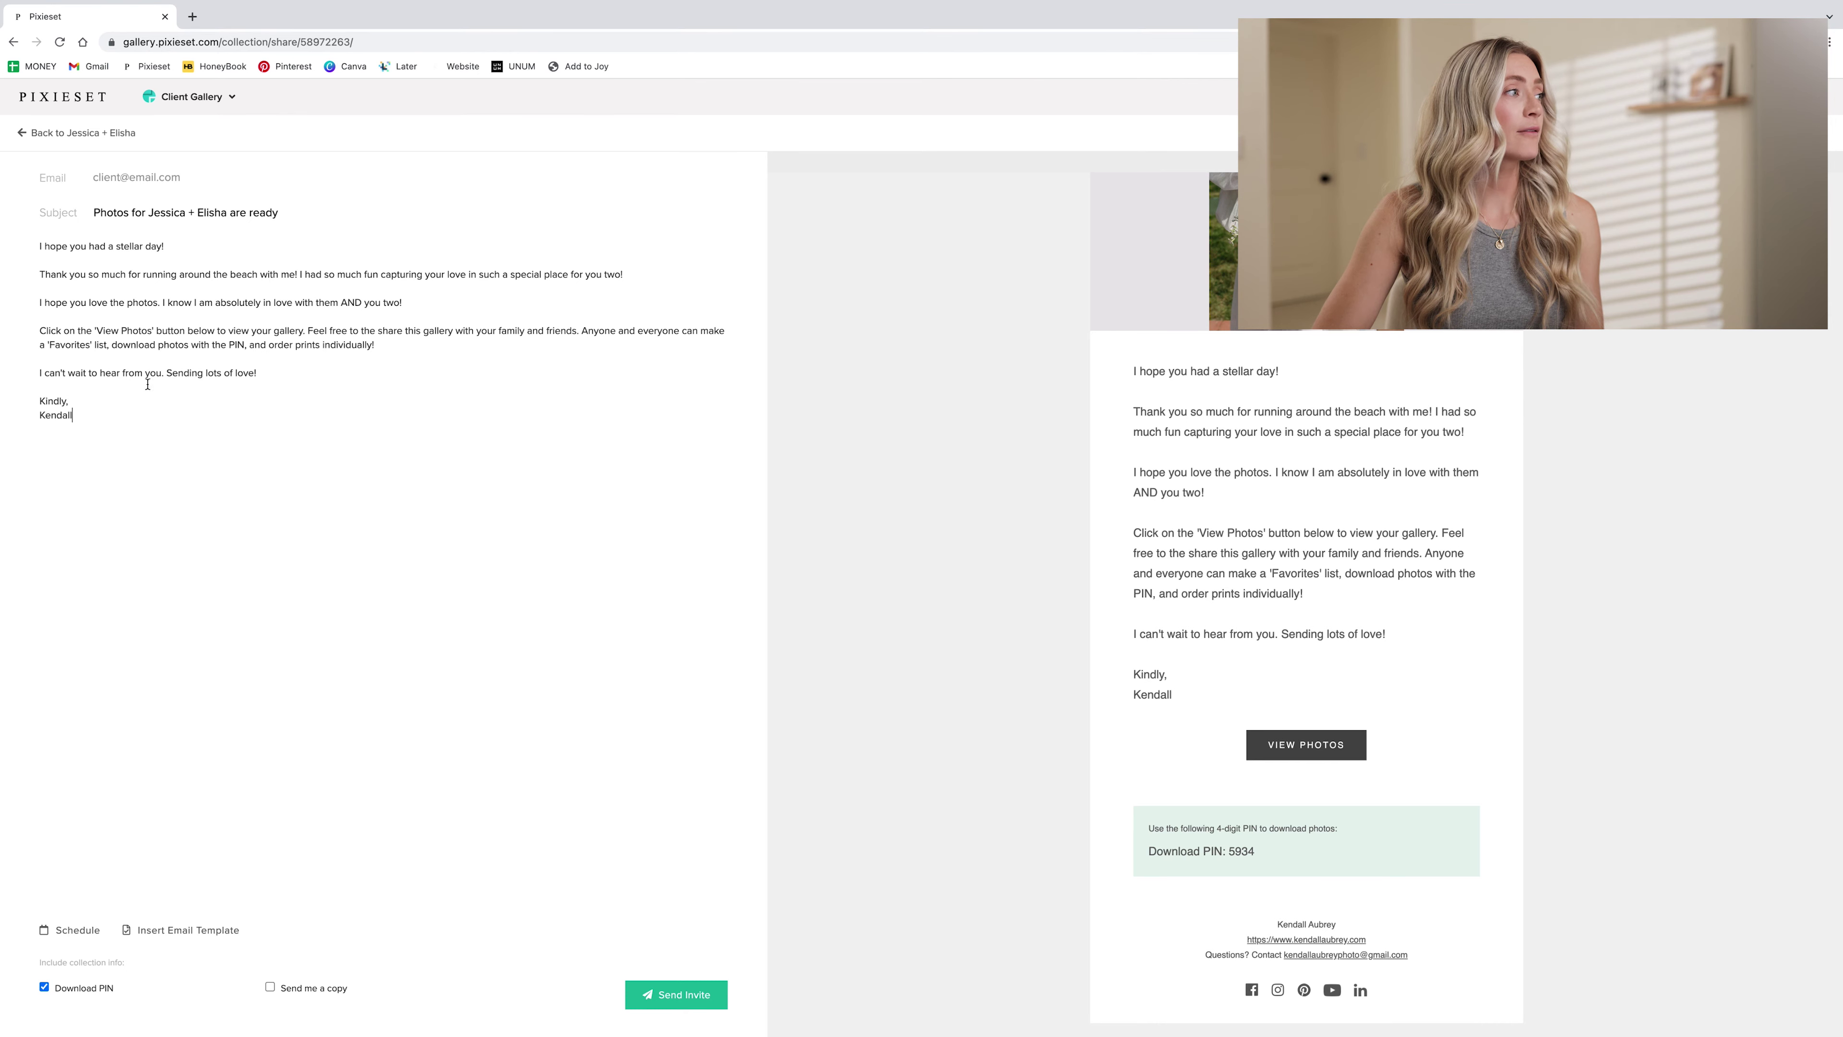
left_click(42, 248)
type("Hi Jessica")
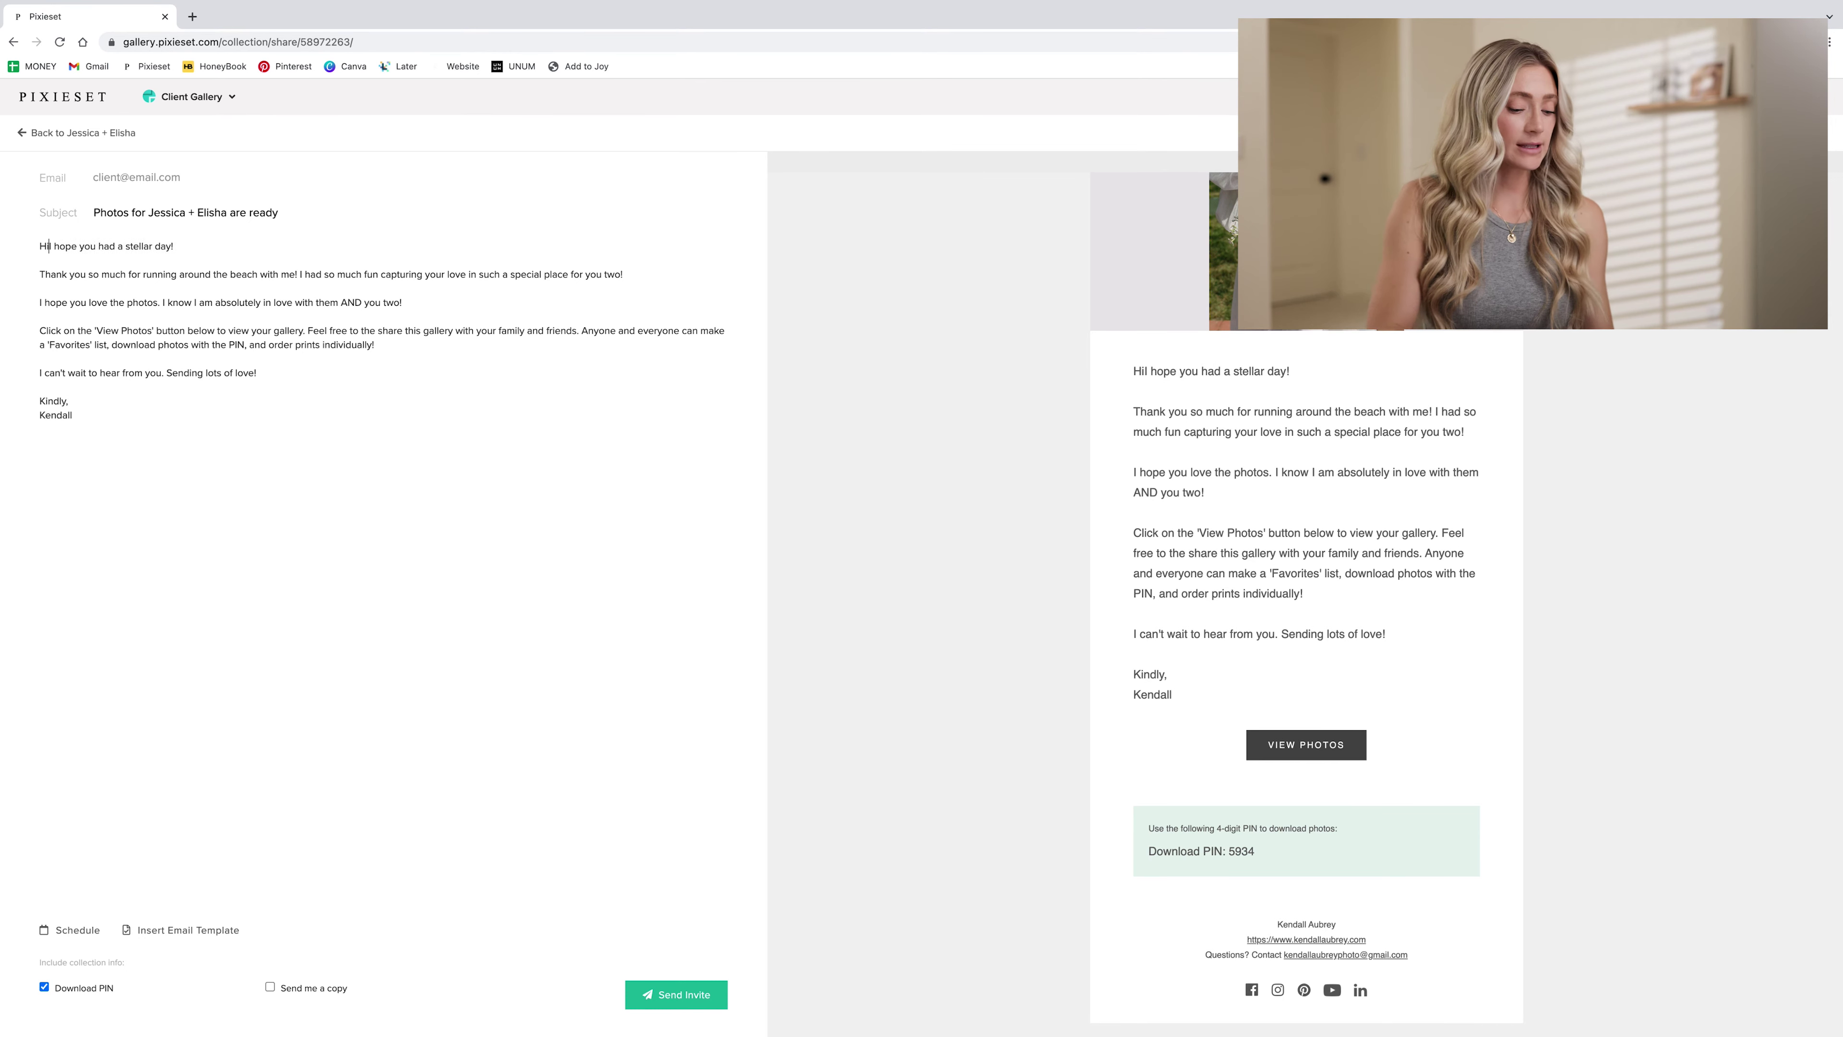
type("!")
key("Return")
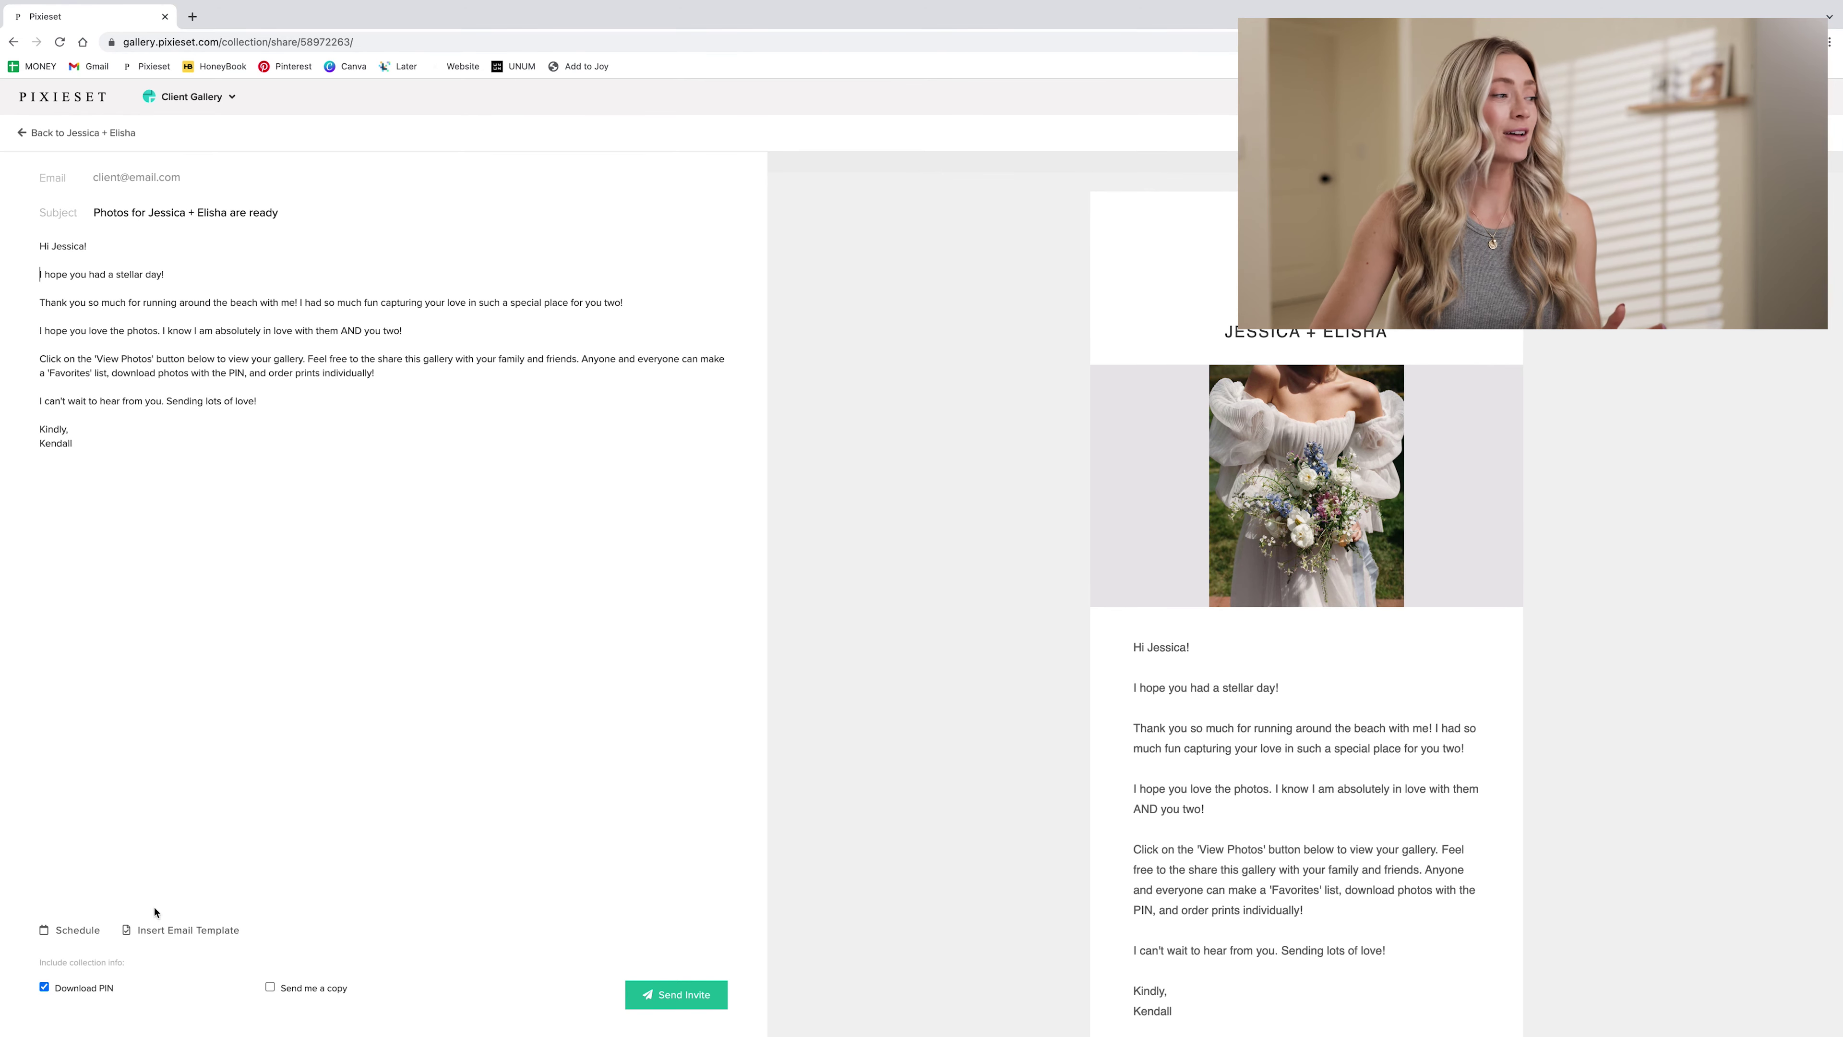
left_click(156, 930)
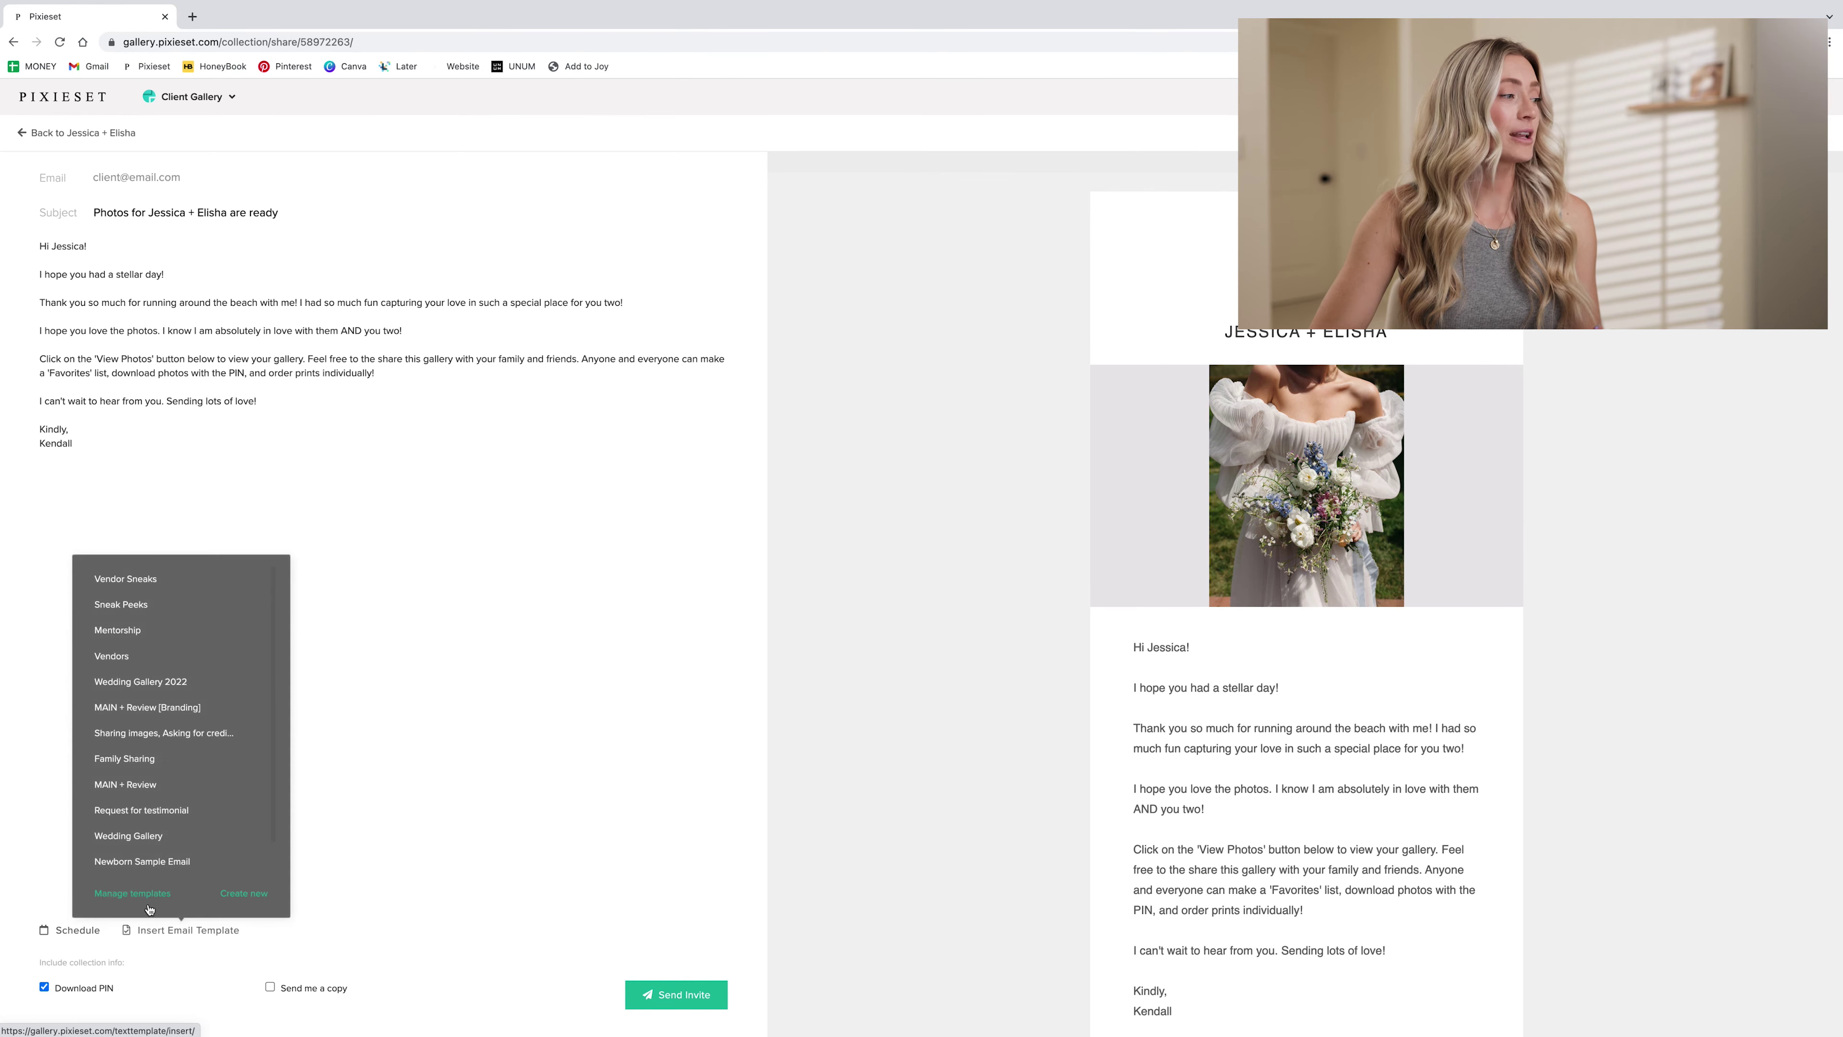
Step: Create and save a new 'General Gallery Delivery' email template containing the pasted delivery message
left_click(232, 901)
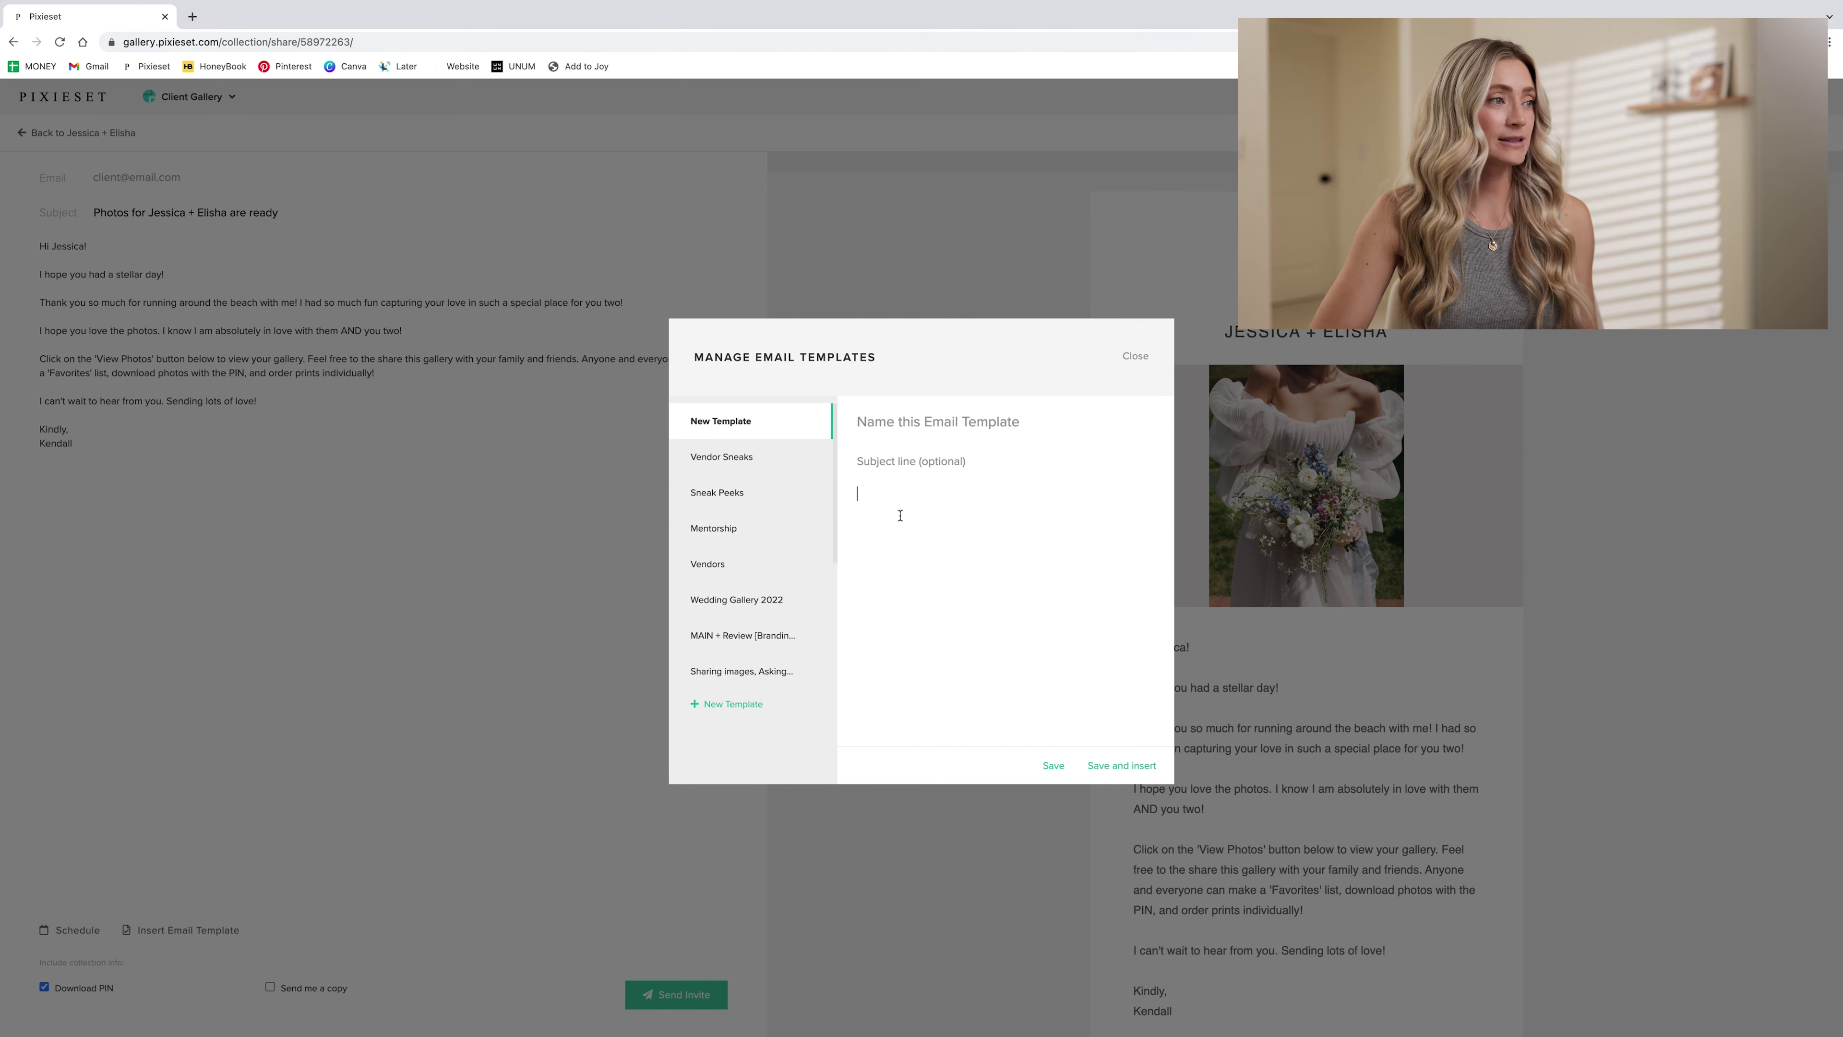
key("ctrl+v")
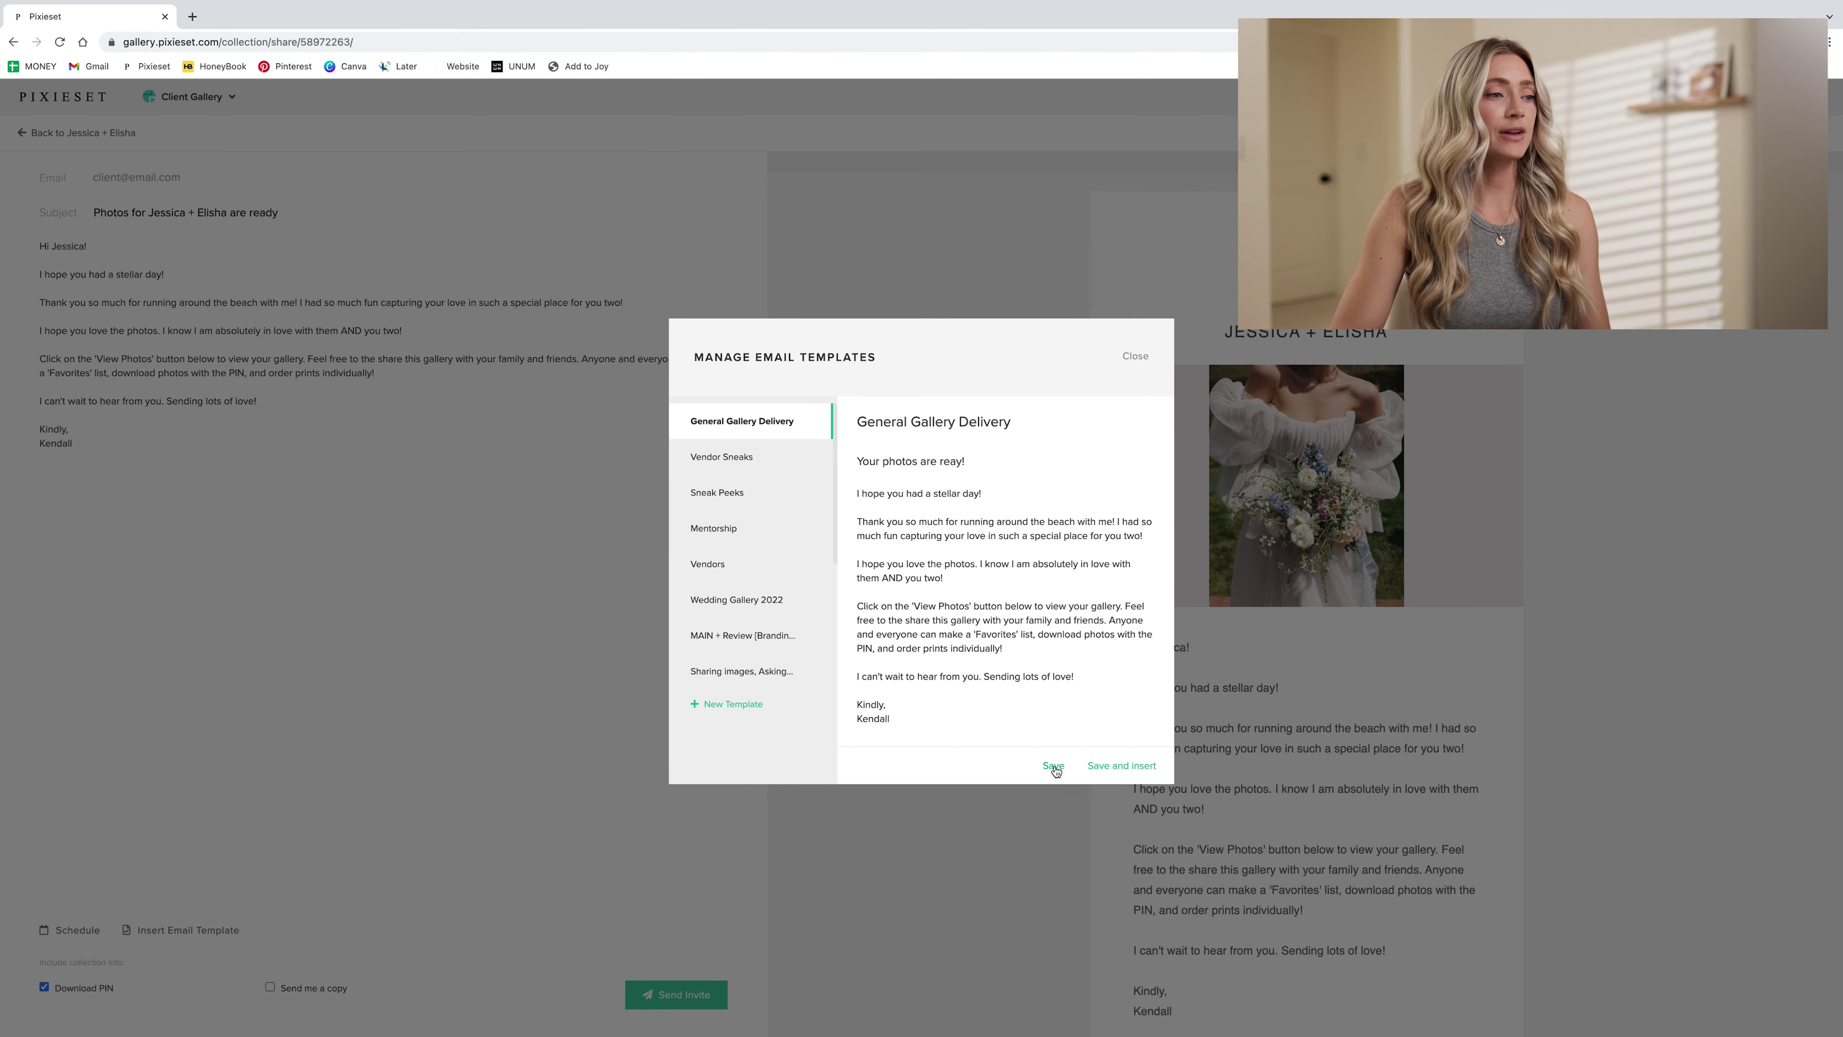
left_click(1054, 767)
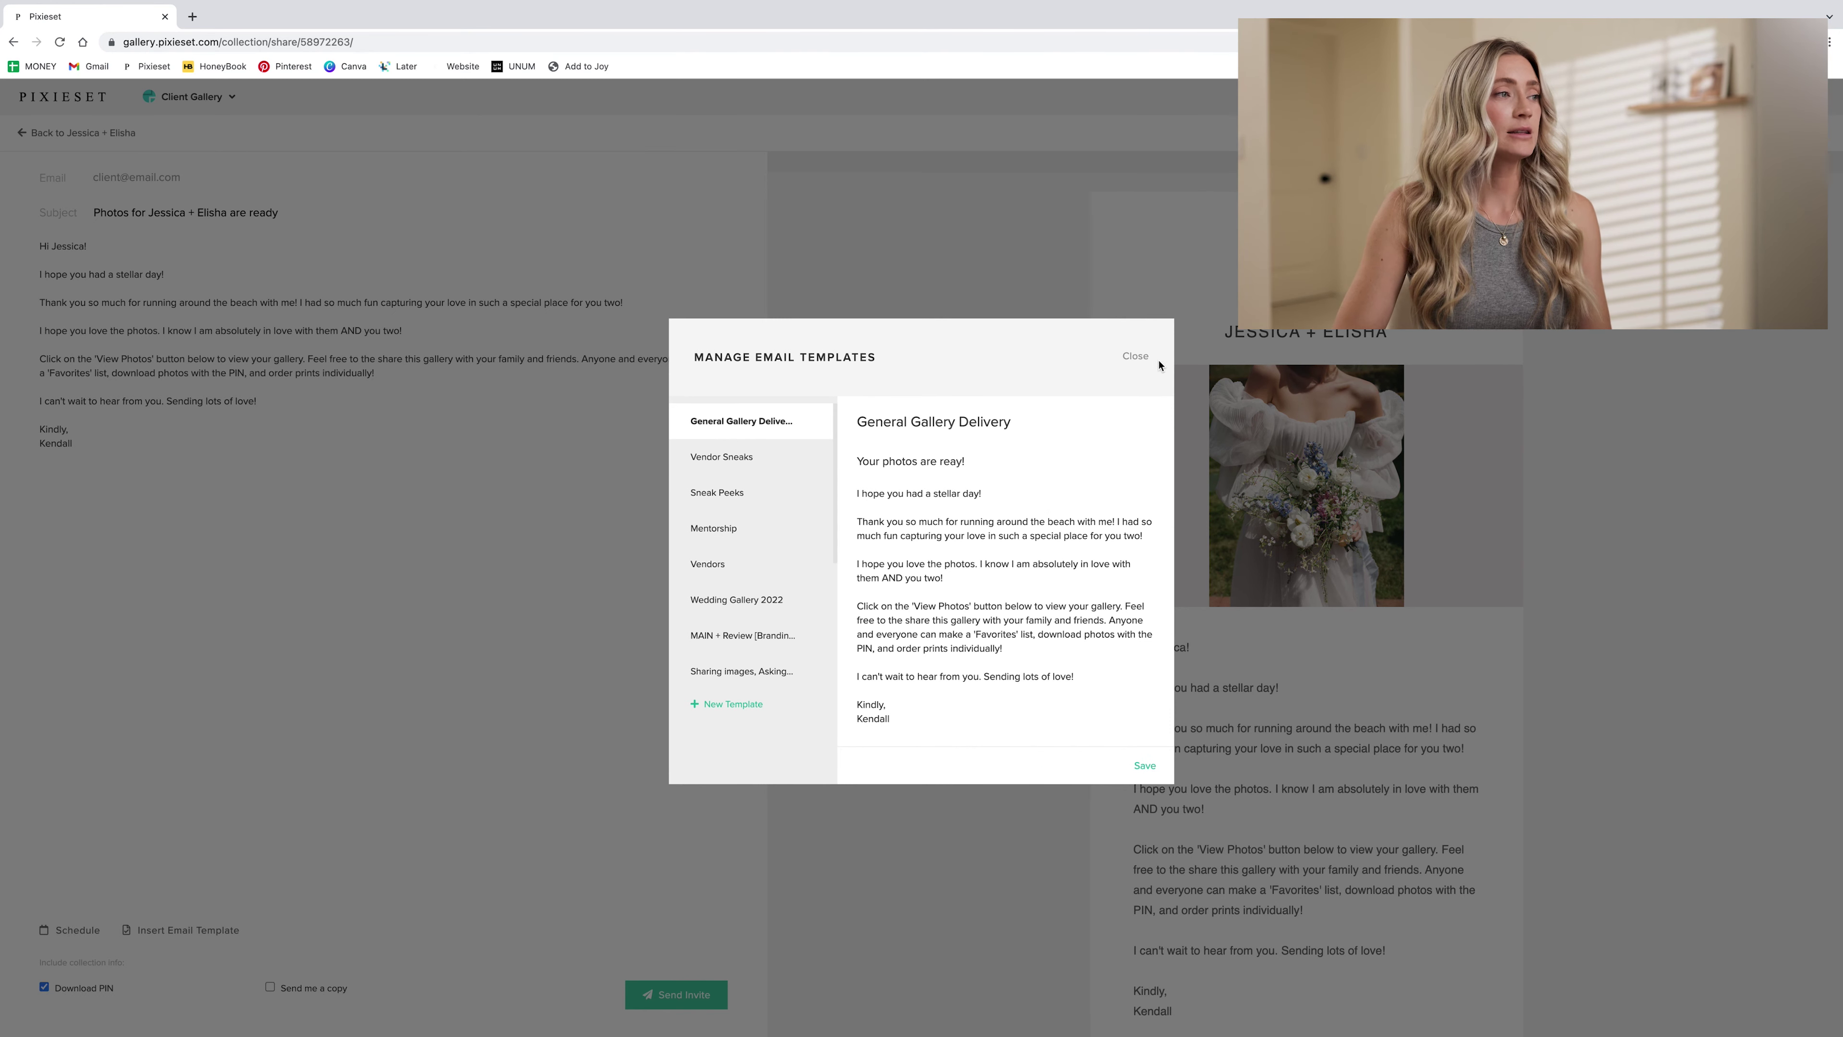
left_click(1133, 360)
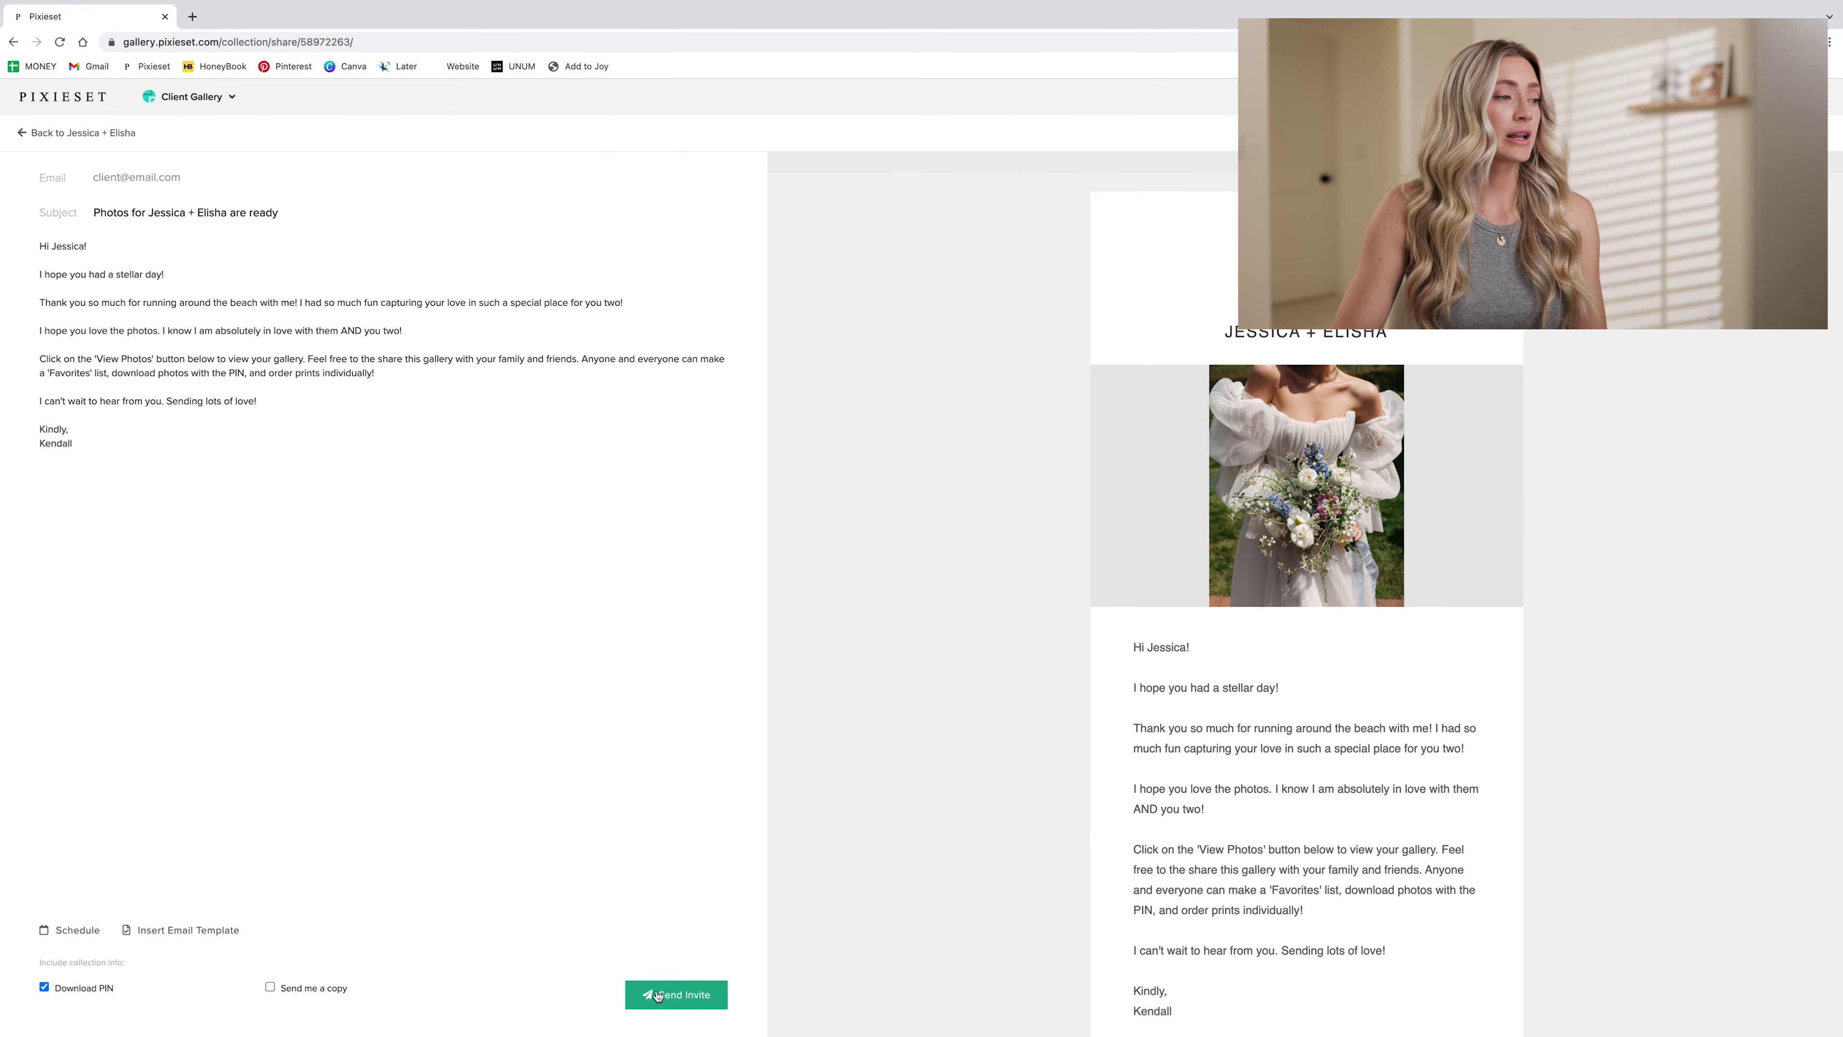
Step: Attempt to send the gallery invite, then cancel to return to the share composer
left_click(203, 176)
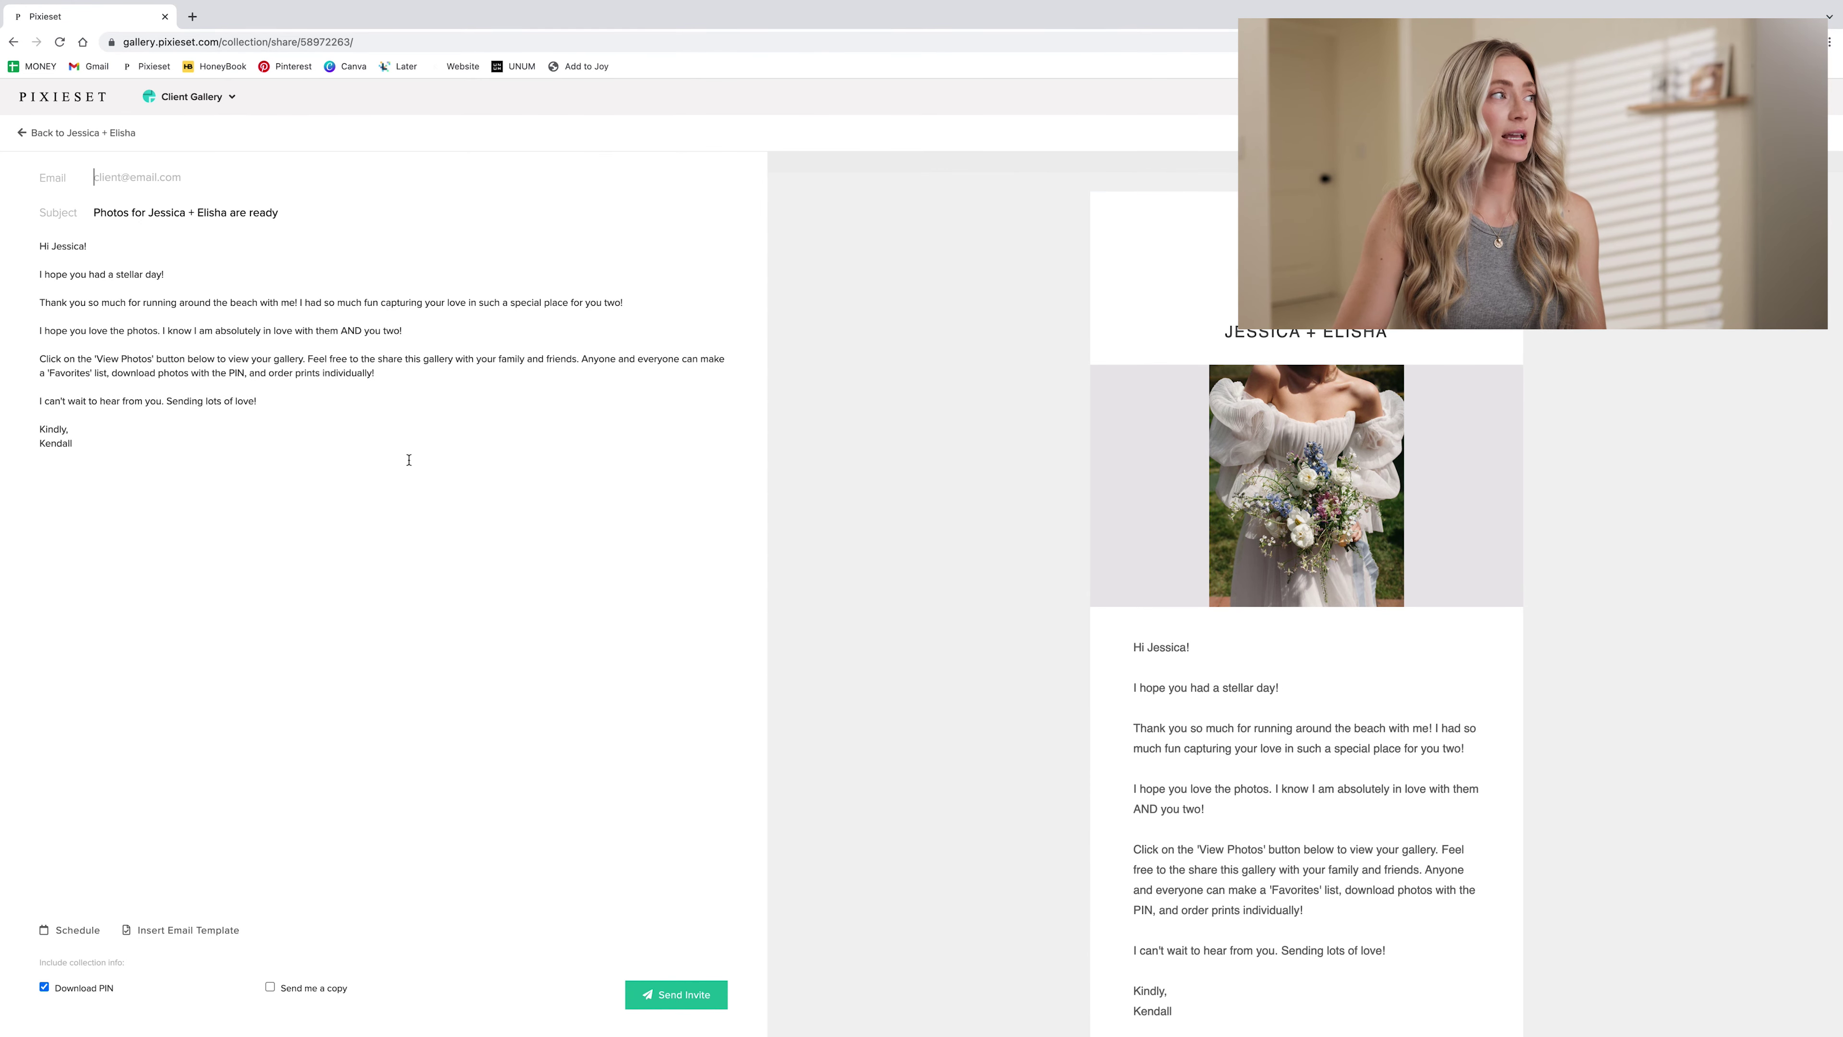
left_click(670, 1001)
left_click(970, 589)
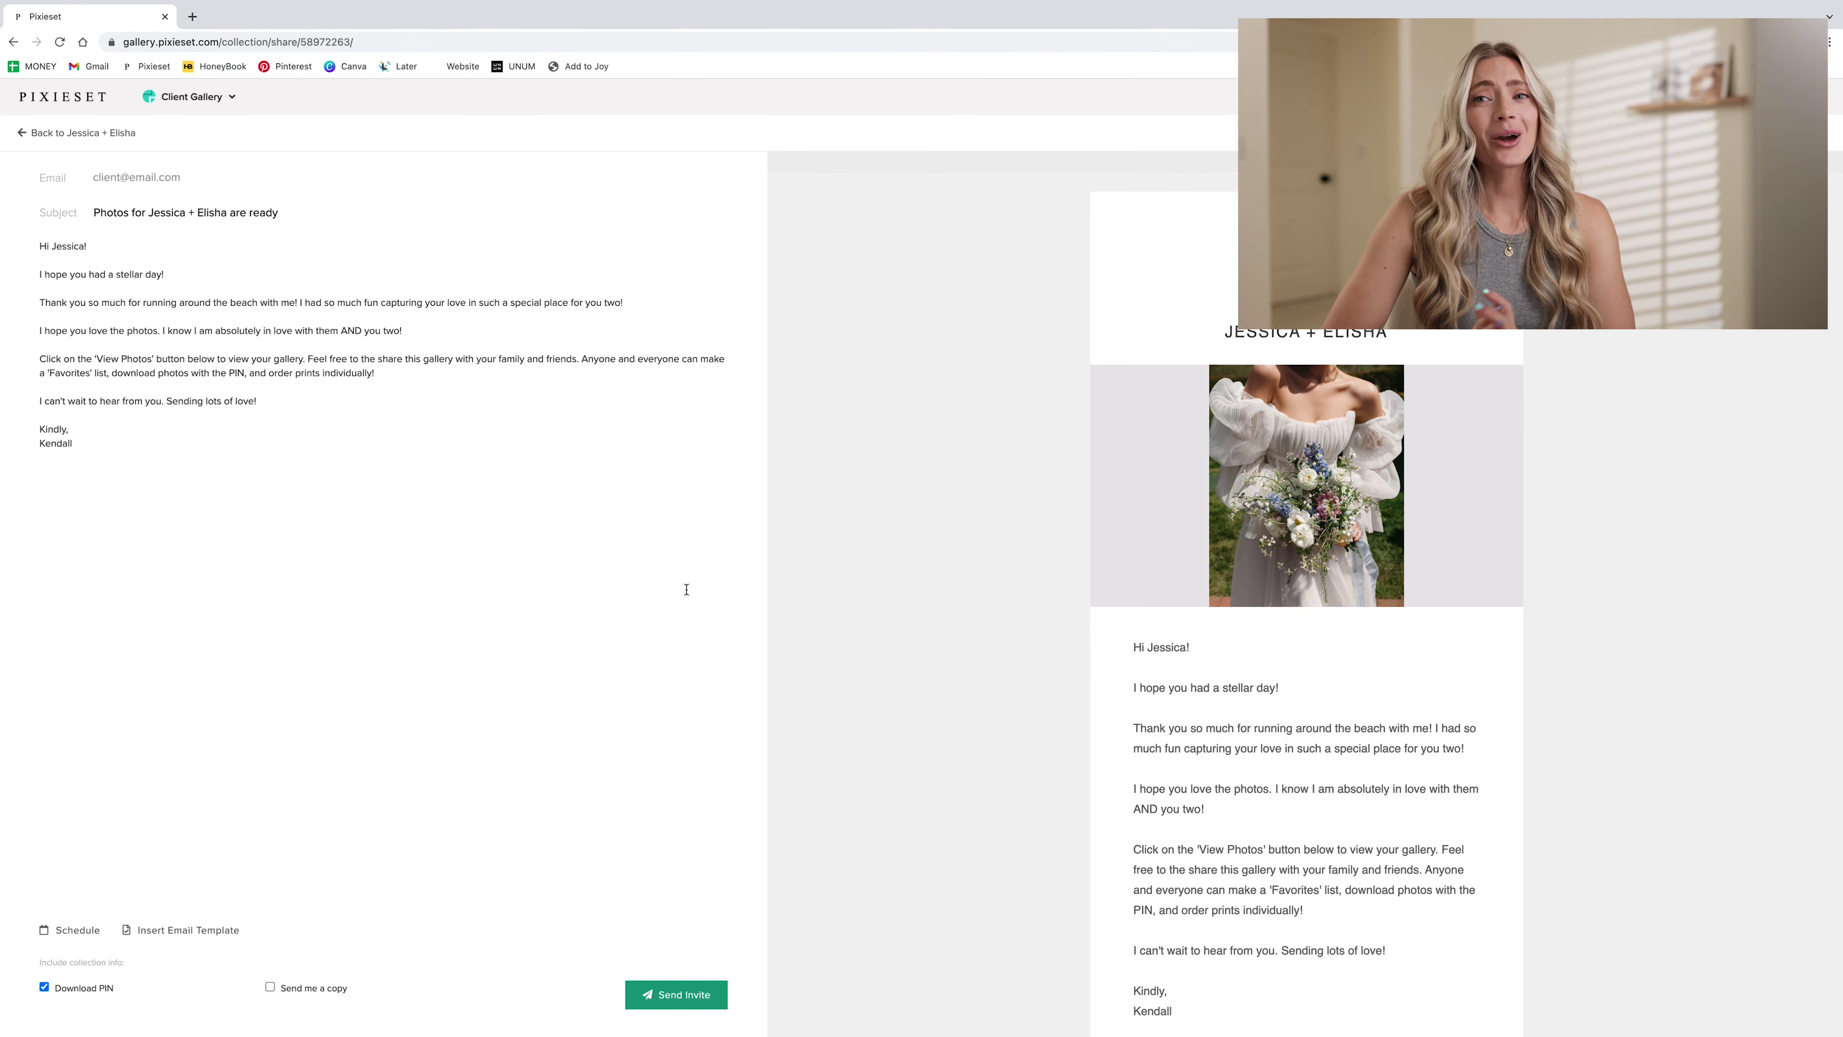